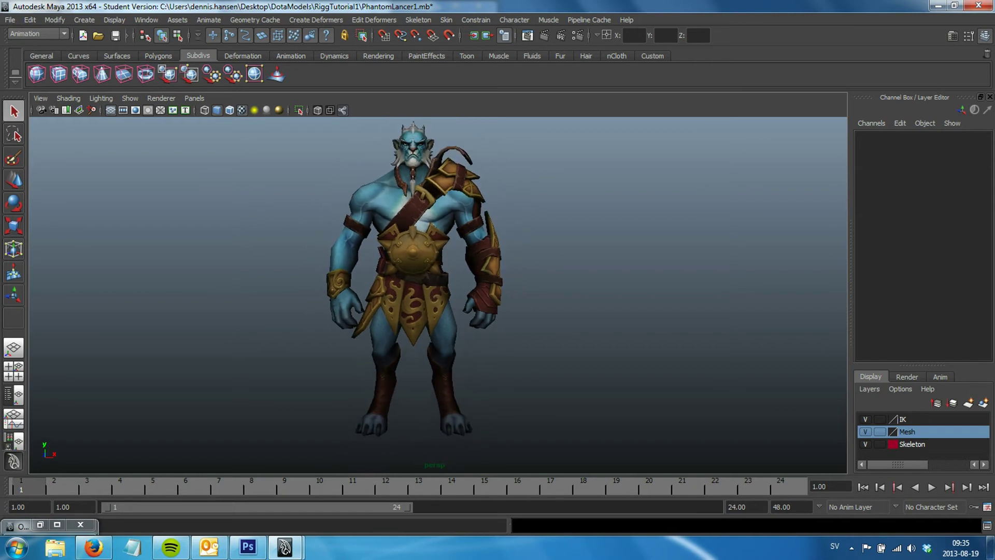
- Switch to the four-view layout and frame the whole character in each view
key(space)
key(a)
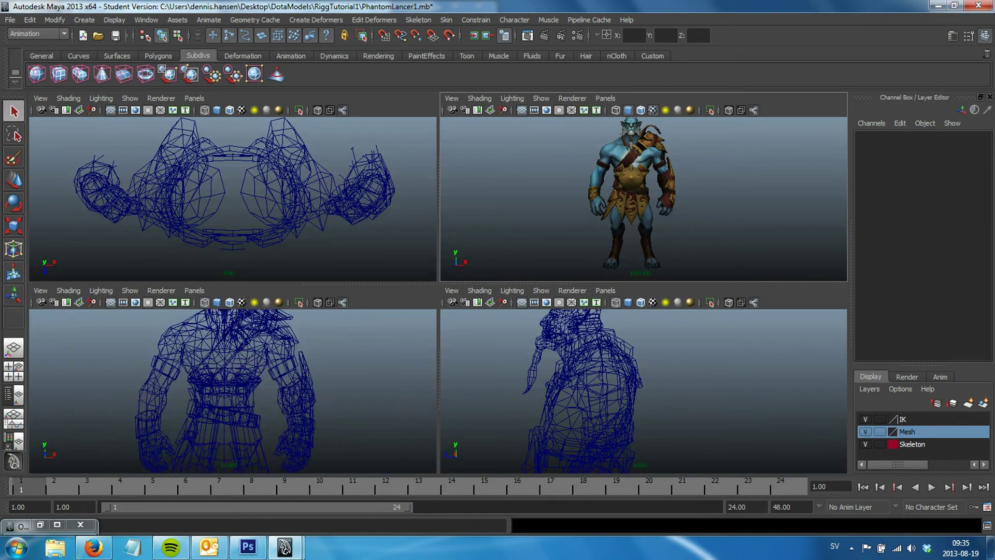
key(a)
scroll(233, 190, up, 3)
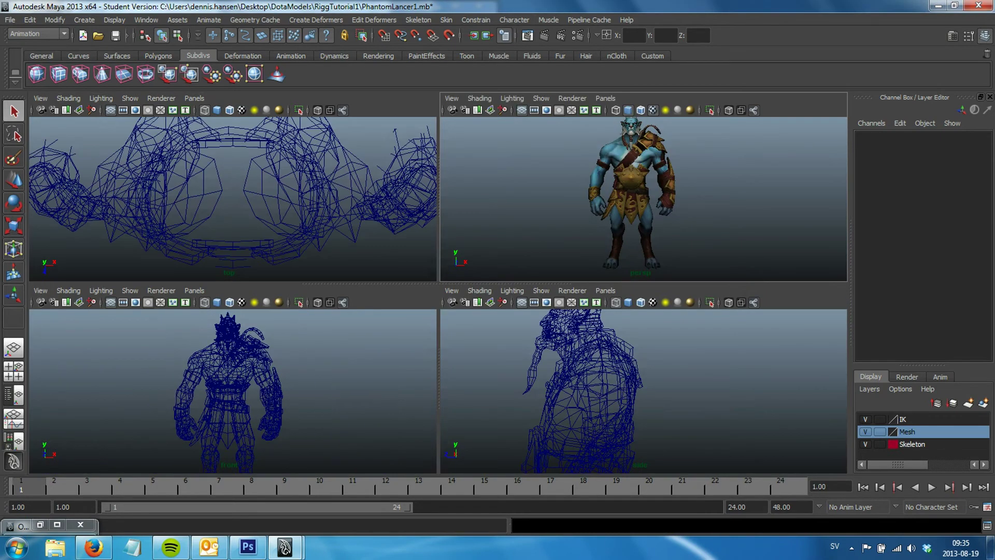
key(a)
key(space)
key(space)
key(a)
scroll(232, 392, down, 1)
scroll(232, 391, up, 2)
scroll(232, 391, up, 1)
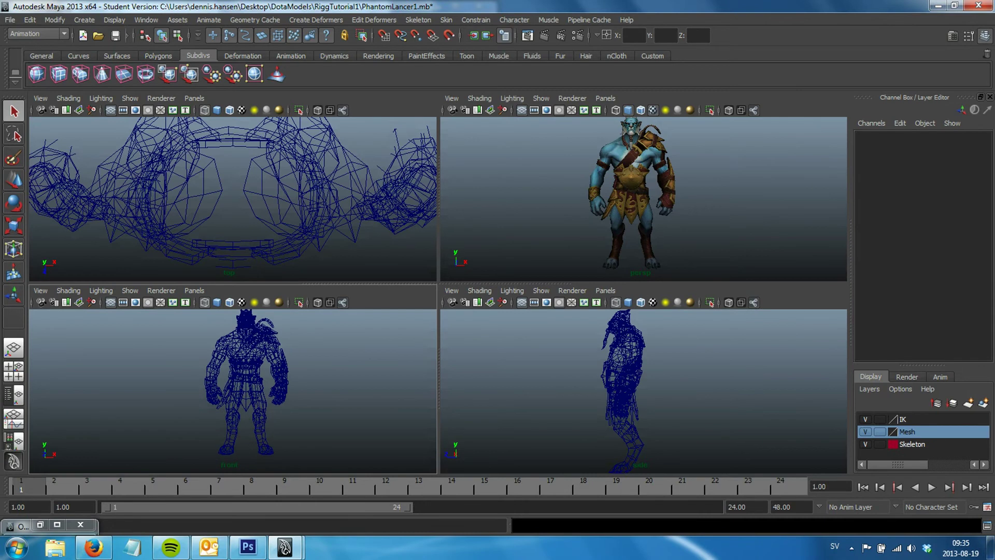
scroll(232, 197, down, 2)
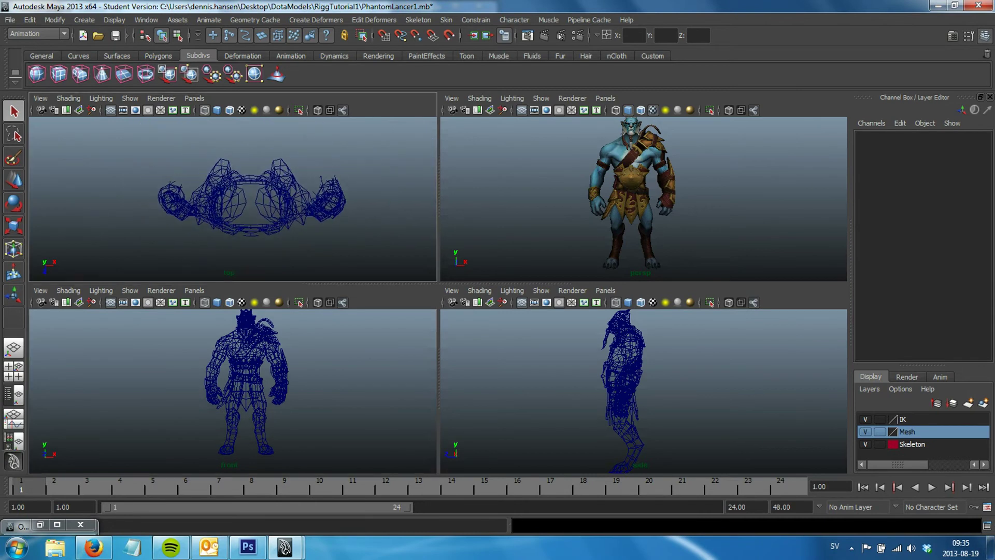
- Maximize the front and side views in turn, centring the character, then return to perspective
key(space)
scroll(438, 295, up, 3)
scroll(438, 295, up, 1)
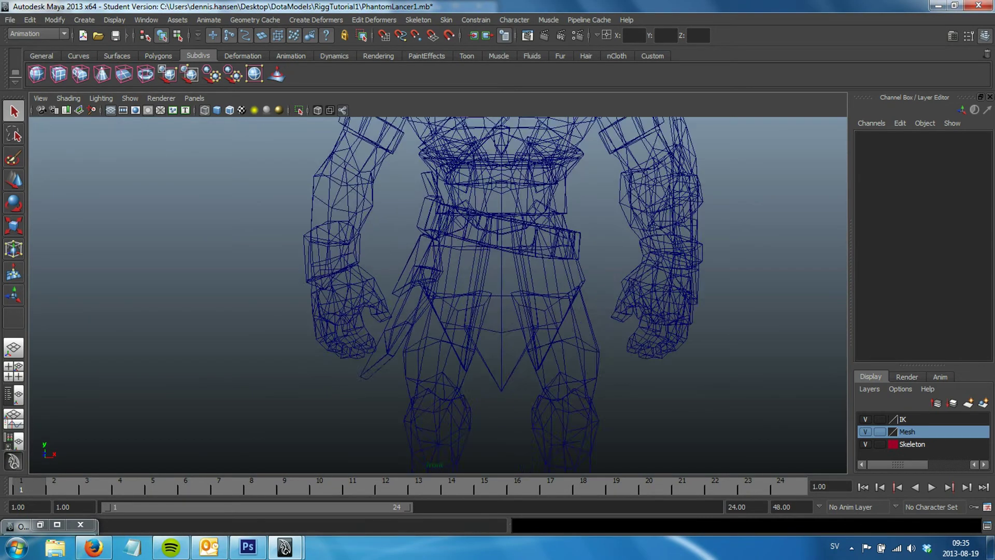
scroll(439, 294, up, 1)
alt+middle_drag(438, 295, 428, 274)
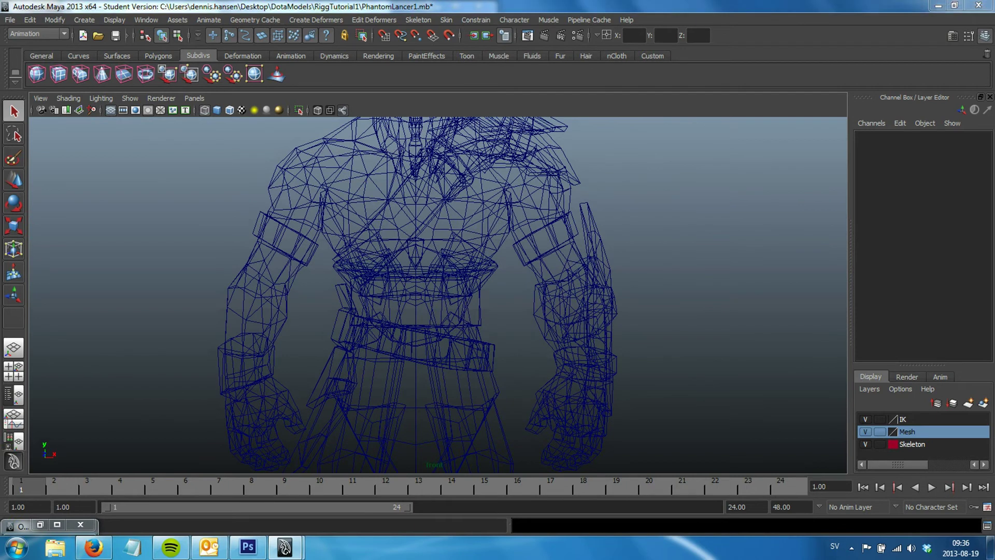
key(space)
key(space)
alt+middle_drag(394, 280, 410, 309)
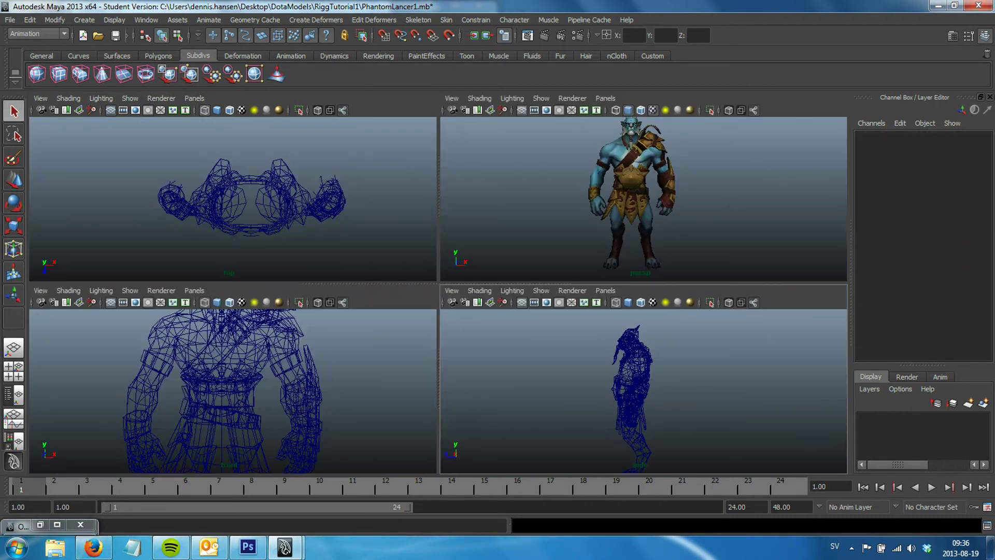
key(space)
alt+middle_drag(643, 363, 671, 337)
key(space)
alt+middle_drag(529, 187, 496, 189)
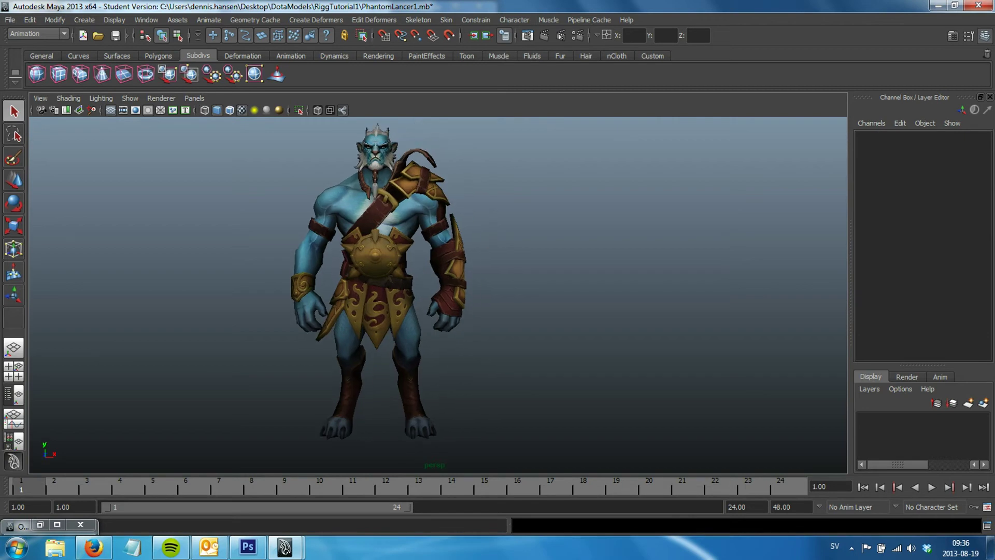
- Create a new display layer and rename it EQ
click(969, 403)
double_click(917, 419)
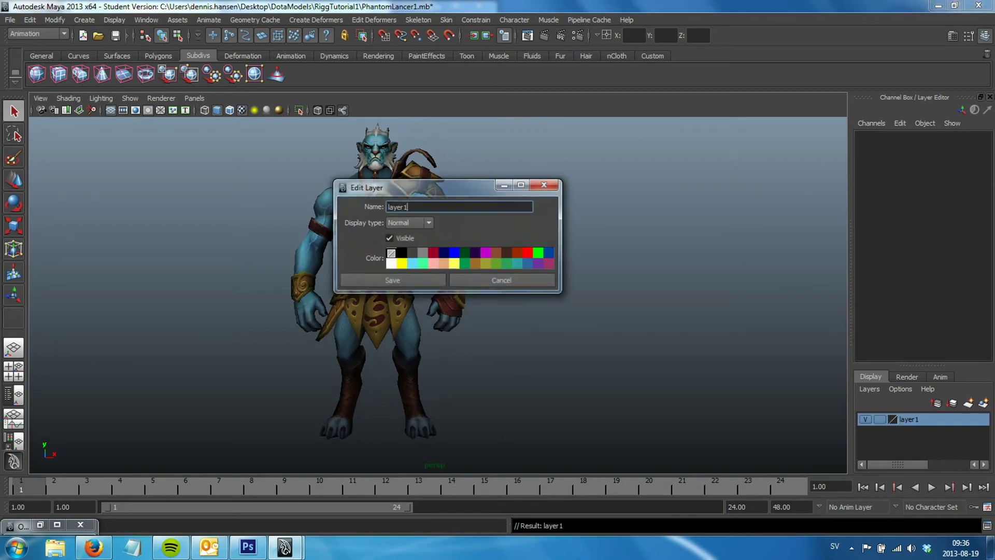
text(EQ)
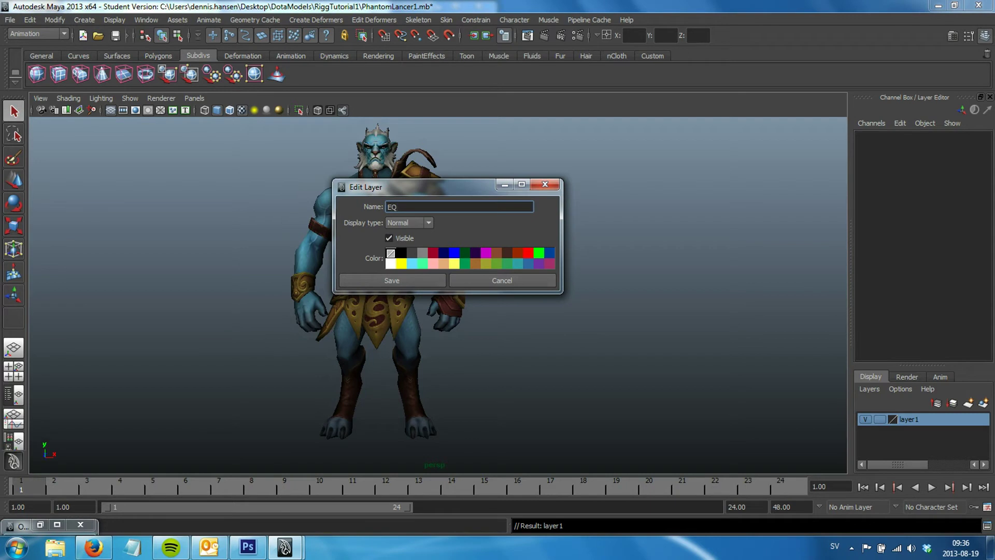
click(392, 281)
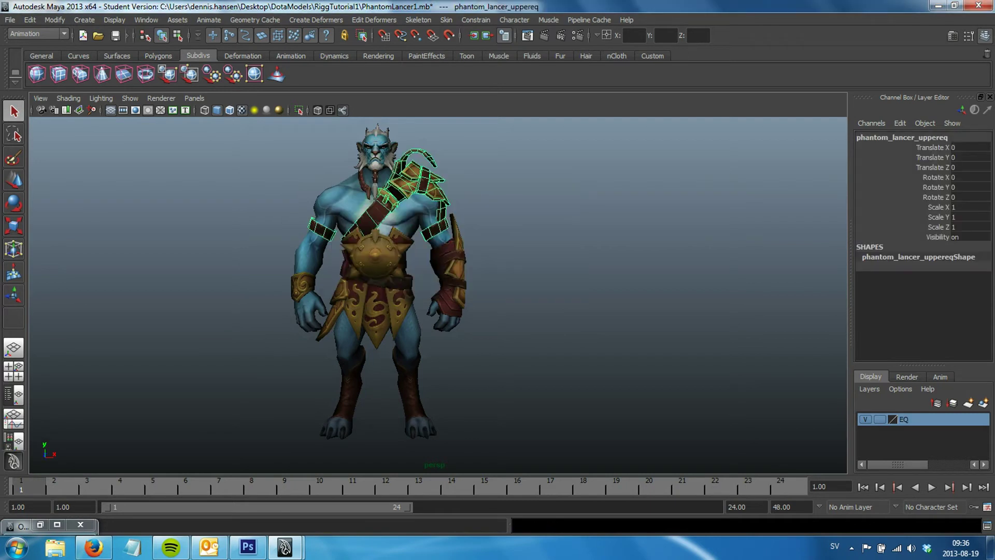
- Select the gauntlets and necklace with the armour, add them to EQ, and hide that layer
shift+click(449, 275)
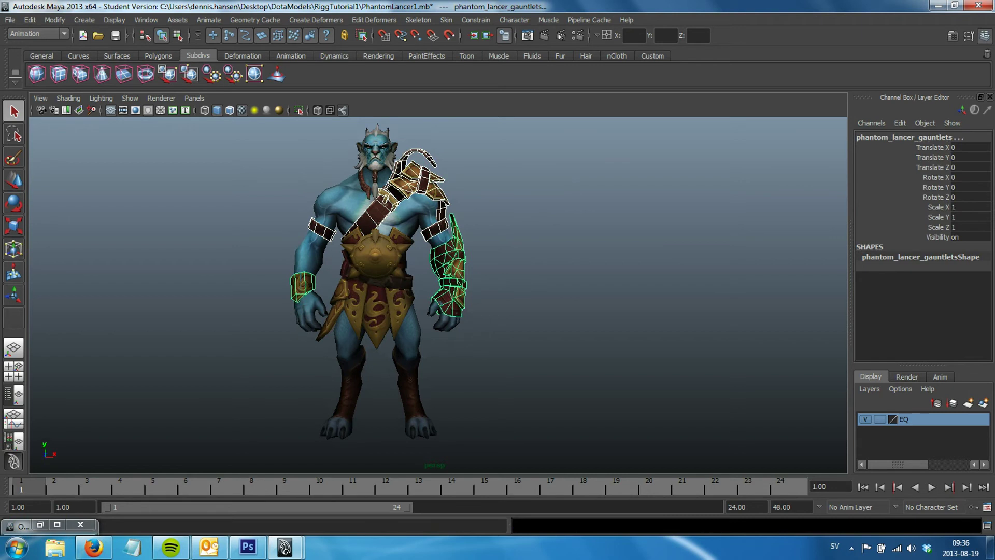
alt+drag(436, 290, 394, 290)
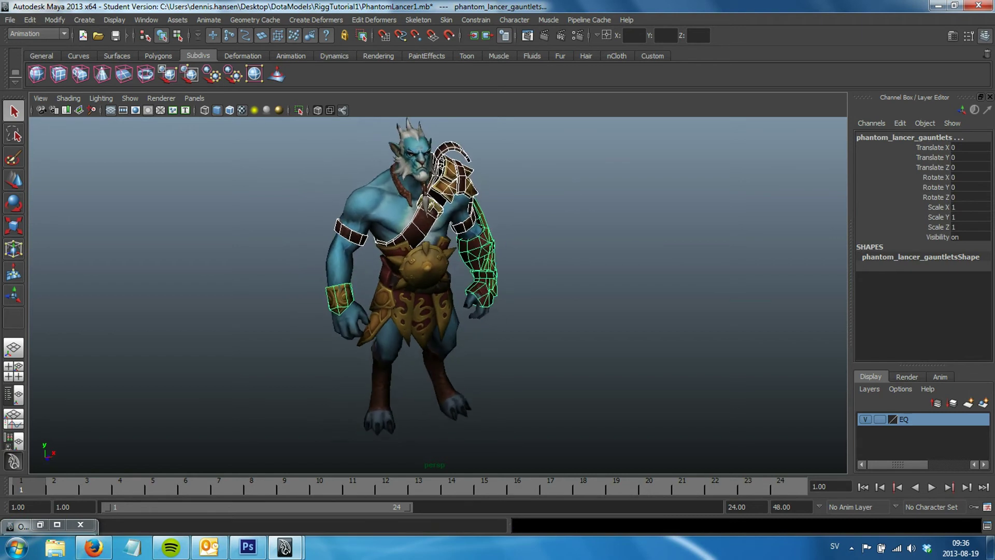
shift+click(415, 181)
alt+drag(570, 290, 508, 290)
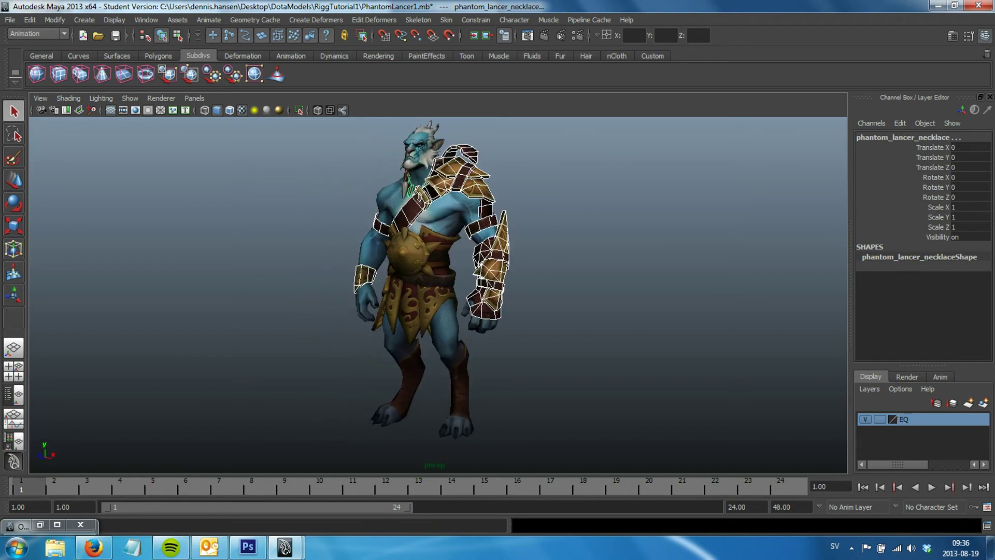
right_click(883, 420)
click(913, 439)
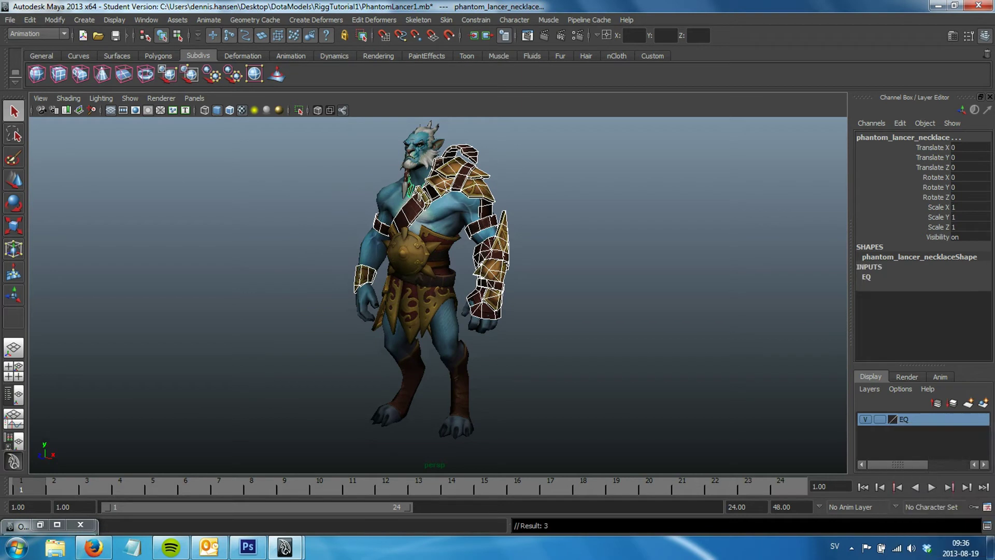
click(865, 420)
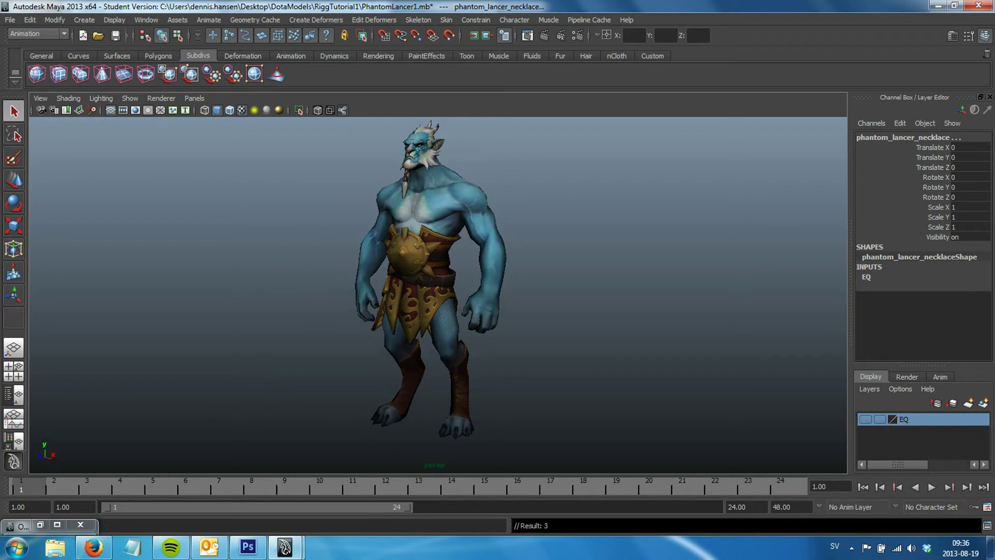
key(space)
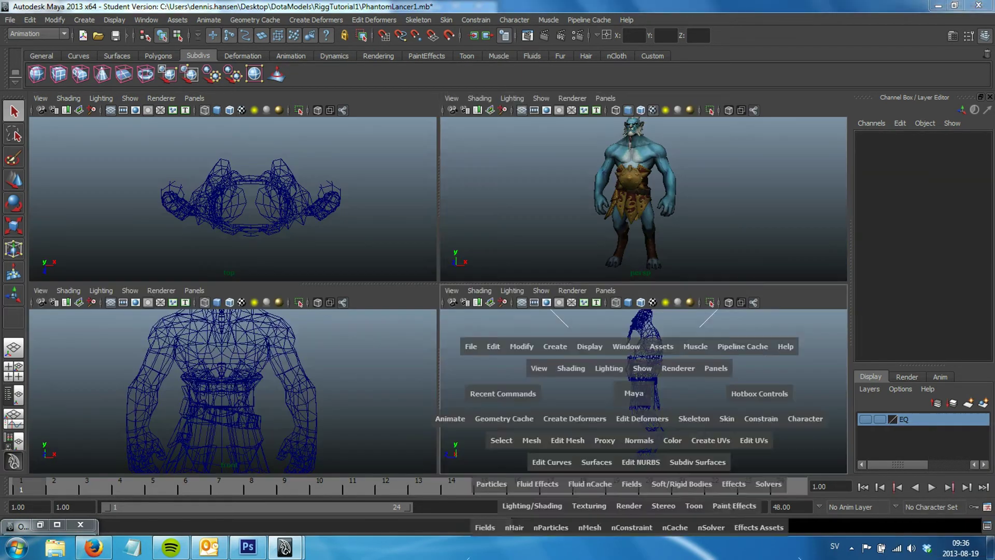
- Maximize the side view and start the Joint Tool from the Animation Skeleton menu
key(space)
scroll(434, 280, up, 2)
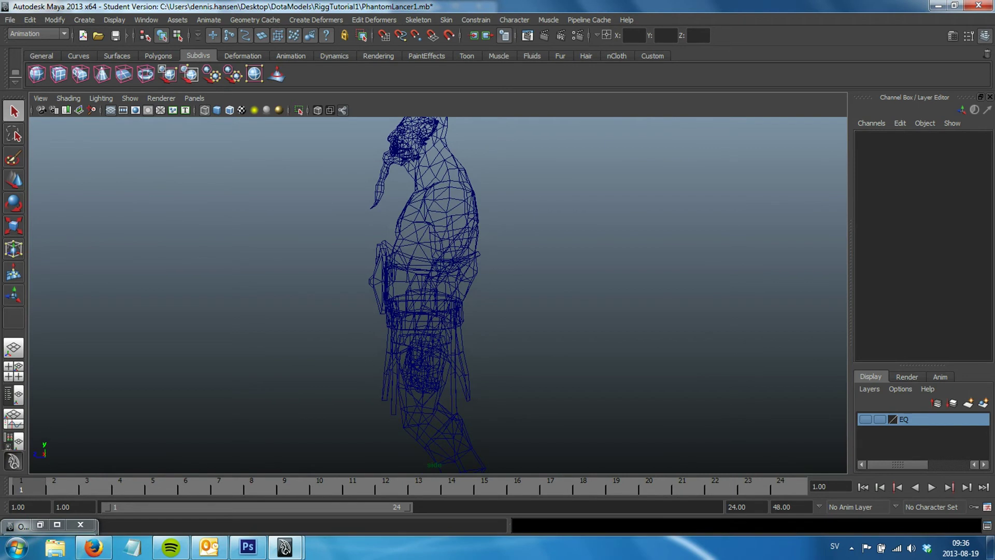
click(36, 33)
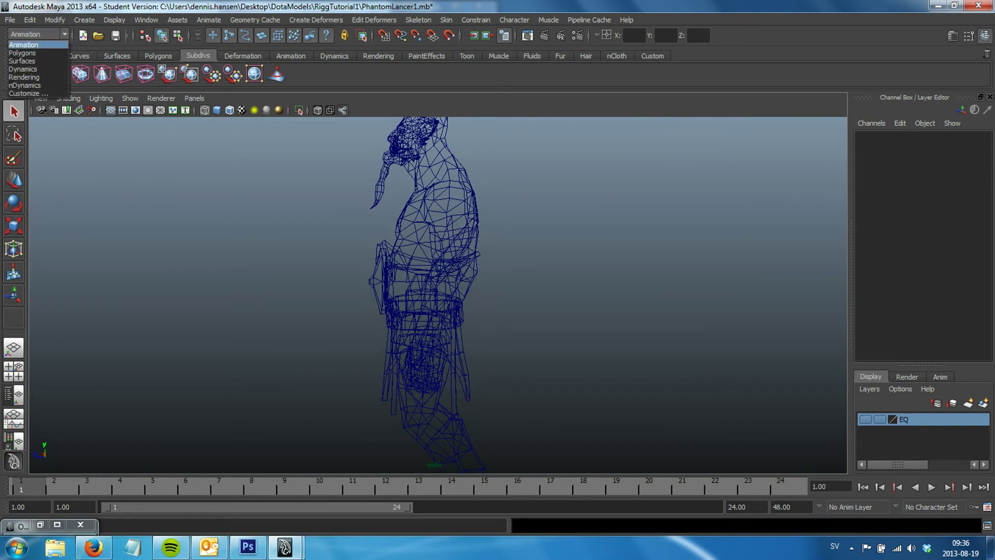
click(291, 55)
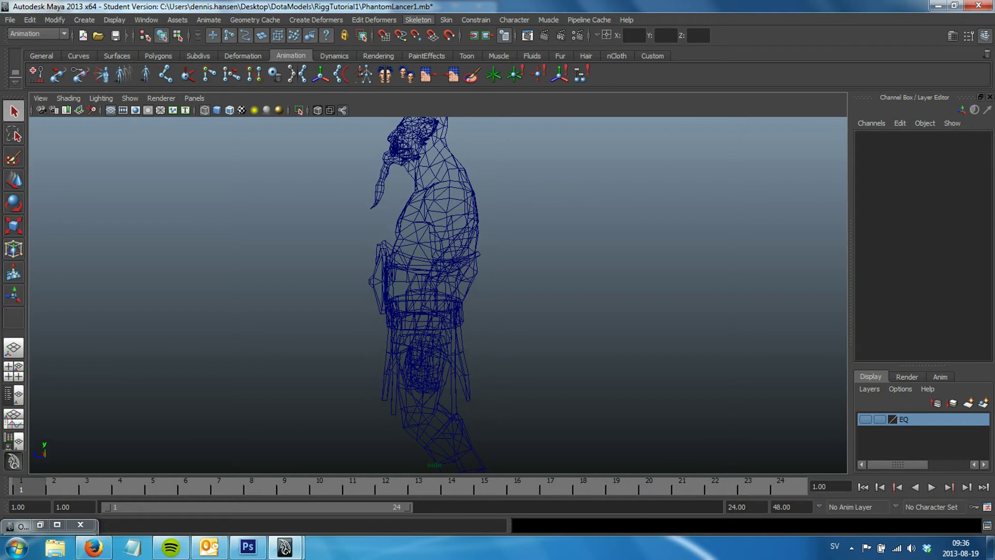
click(418, 20)
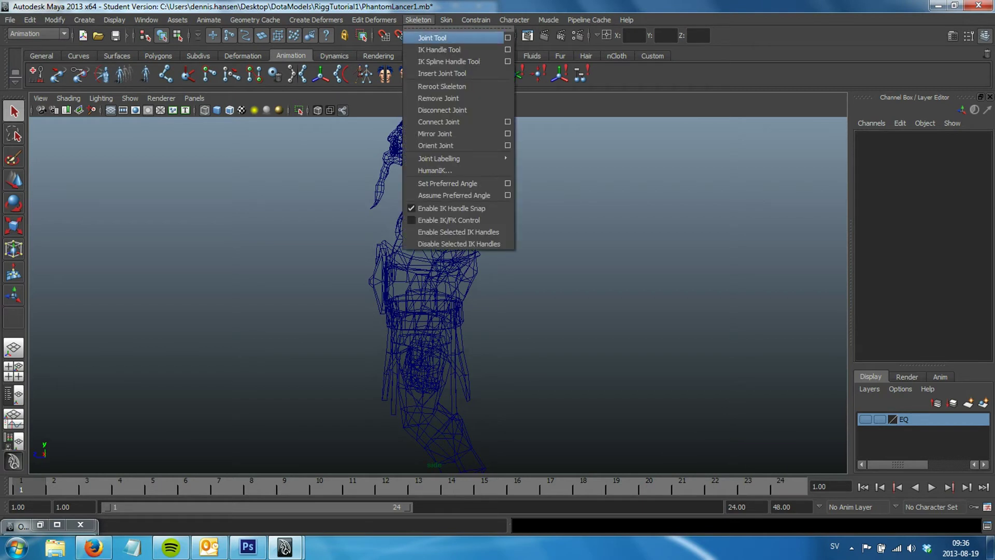
click(507, 38)
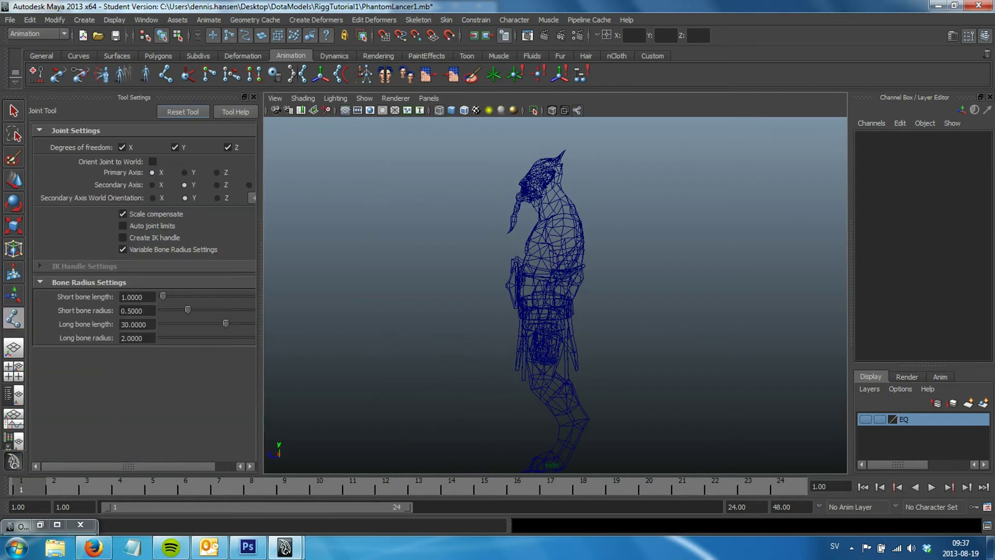
click(253, 97)
scroll(438, 290, up, 3)
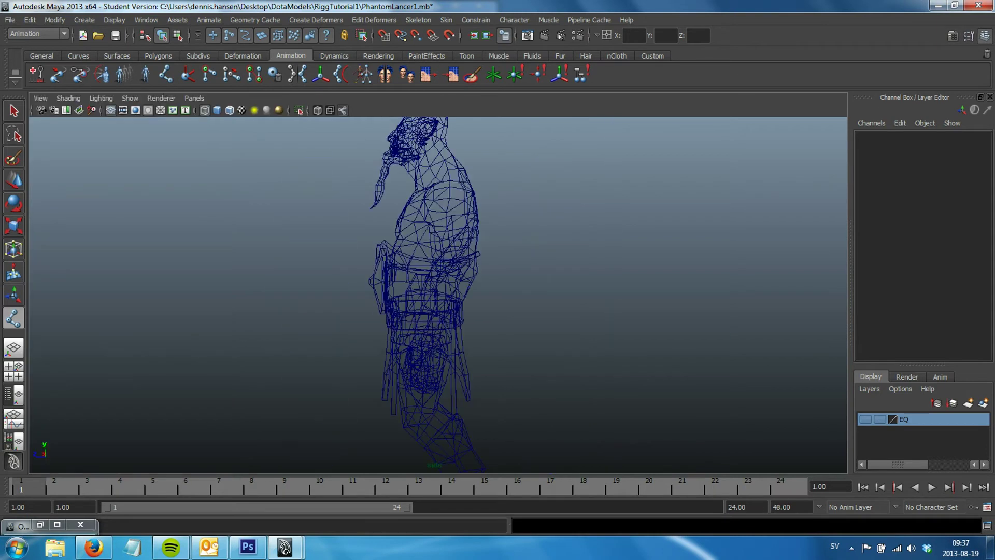
alt+middle_drag(420, 311, 420, 218)
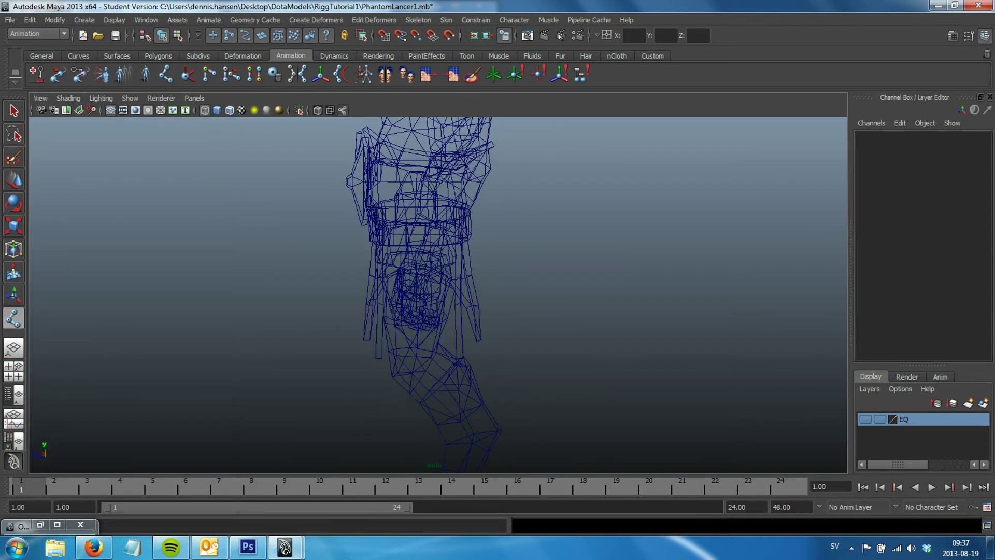
- Place the pelvis root joint and spine joints up through the chest
click(418, 228)
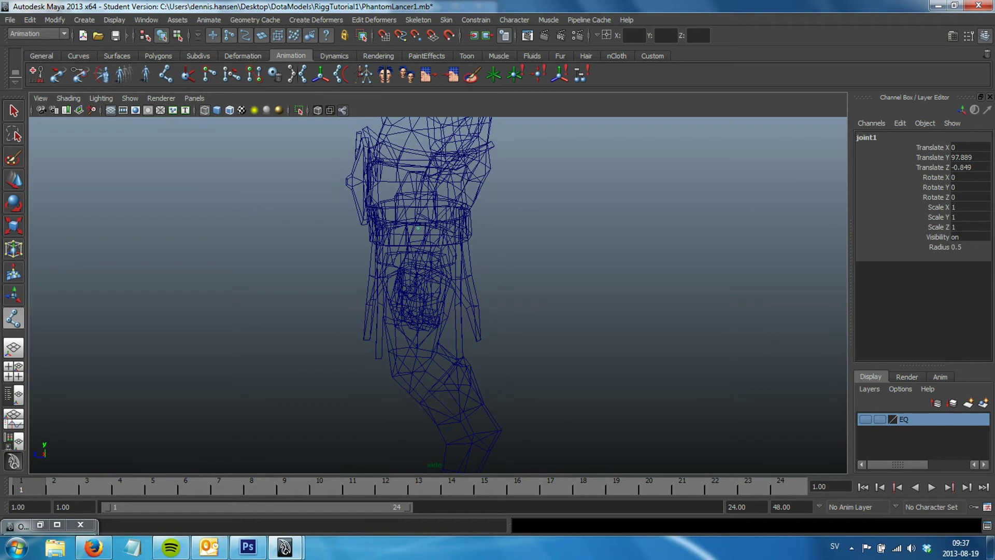
drag(417, 228, 419, 227)
key(Return)
alt+middle_drag(419, 249, 412, 314)
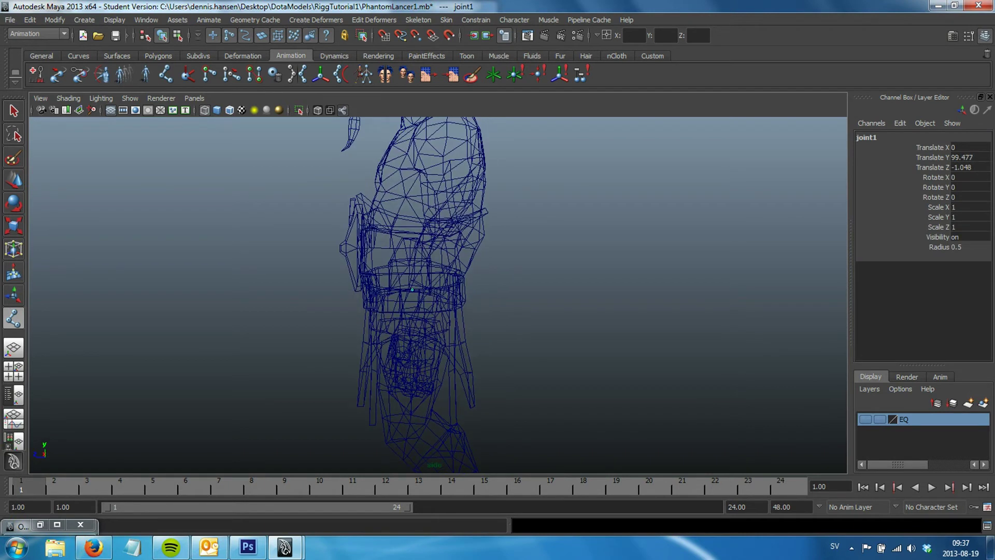
drag(430, 243, 435, 235)
key(Return)
alt+middle_drag(435, 234, 402, 274)
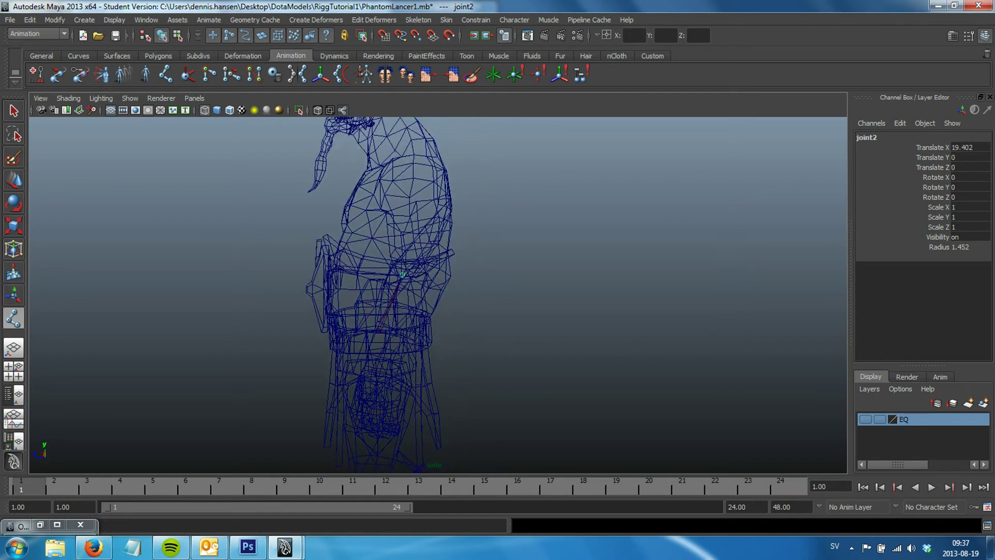
click(415, 217)
alt+middle_drag(416, 217, 415, 254)
click(400, 196)
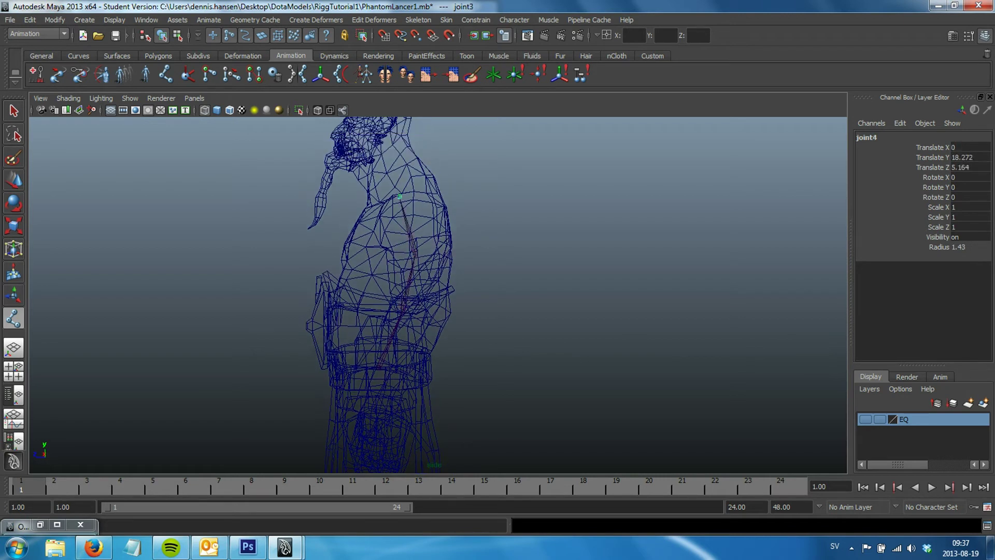
drag(400, 196, 400, 196)
key(Return)
- Add neck and head-top joints to the chain, then pickwalk back to joint5
mouse_move(400, 197)
alt+middle_down()
mouse_move(400, 245)
mouse_move(424, 246)
alt+middle_up()
click(411, 196)
drag(411, 196, 412, 191)
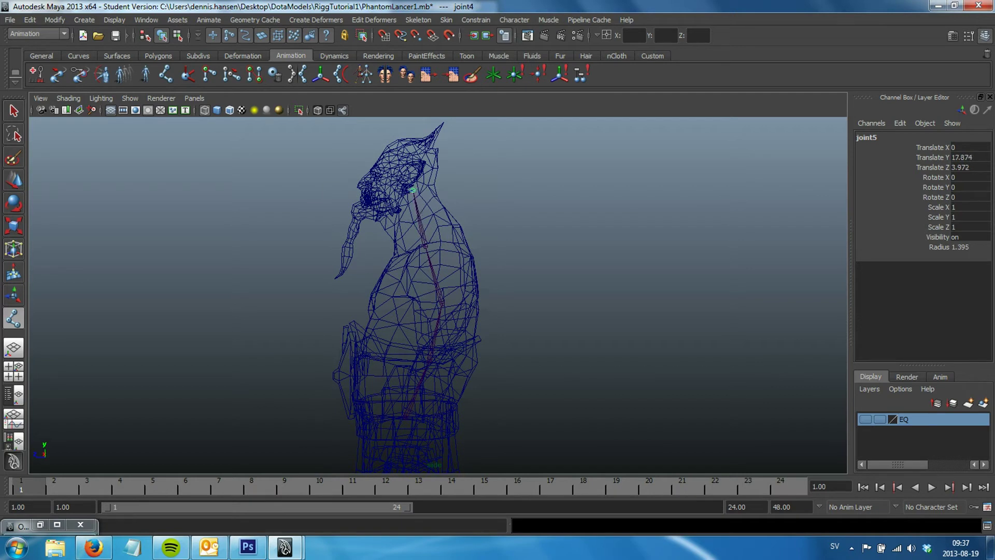
key(Return)
alt+middle_drag(409, 295, 415, 302)
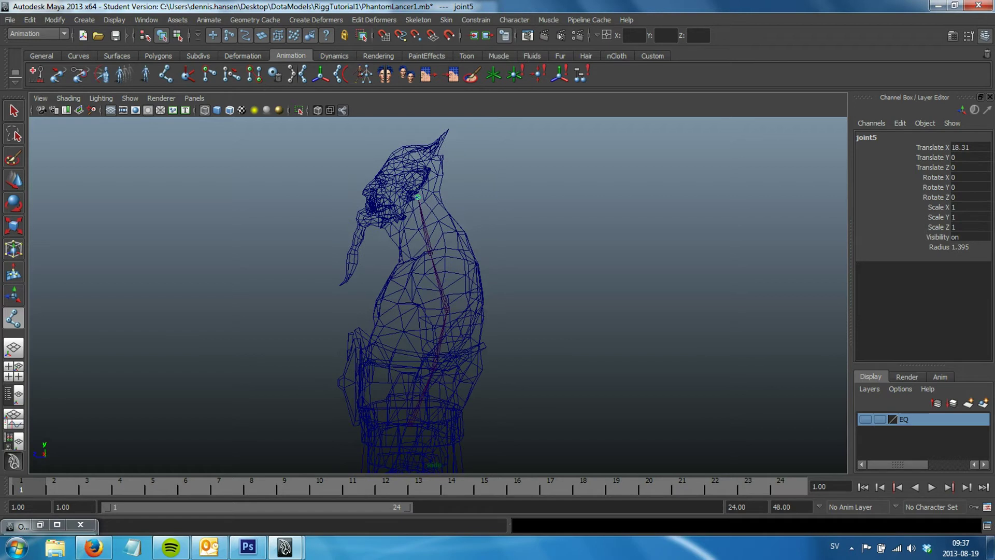
alt+middle_drag(413, 296, 412, 314)
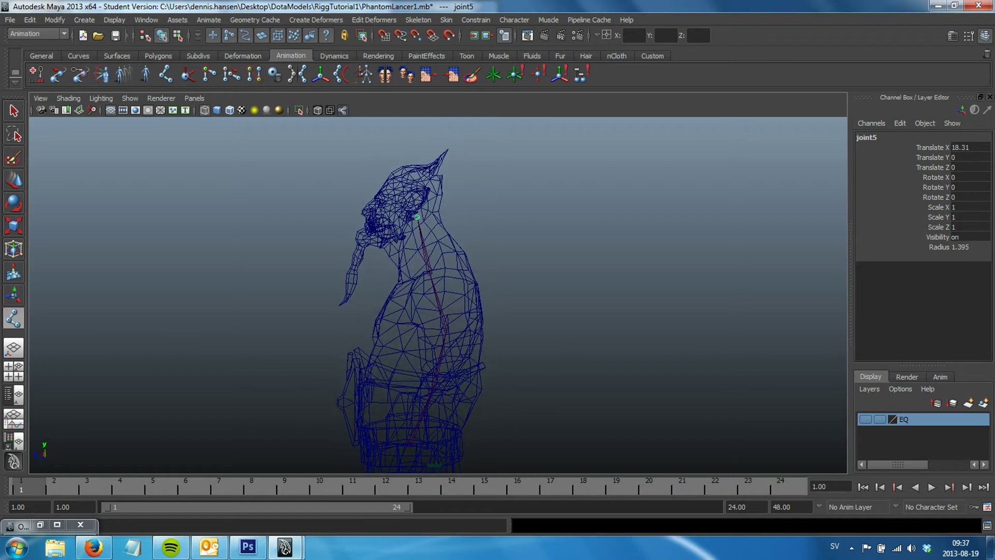
mouse_move(445, 152)
mouse_down()
mouse_move(407, 176)
mouse_move(398, 198)
mouse_up()
key(Up)
- Finish the spine chain, frame it, and Set Preferred Angle on joint3
key(Return)
key(f)
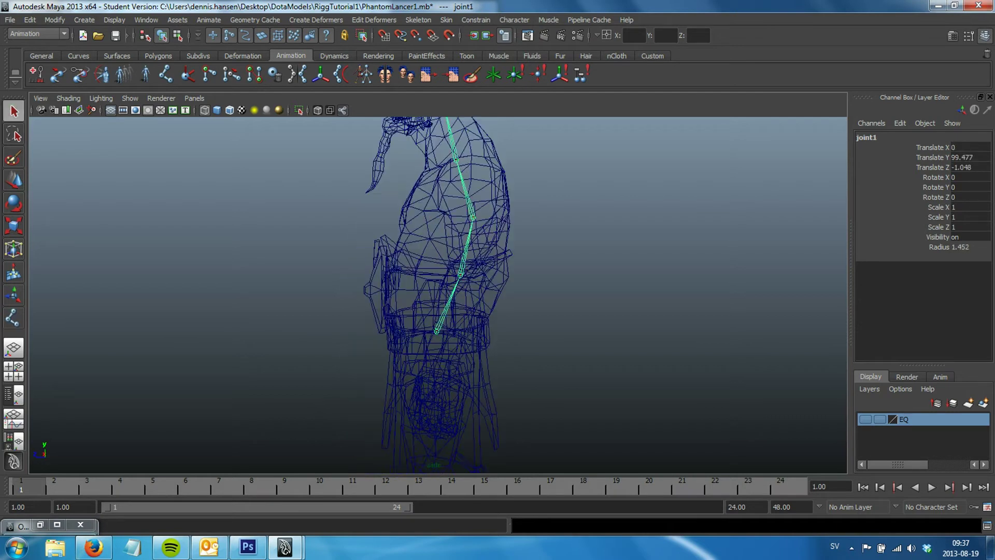
right_click(481, 200)
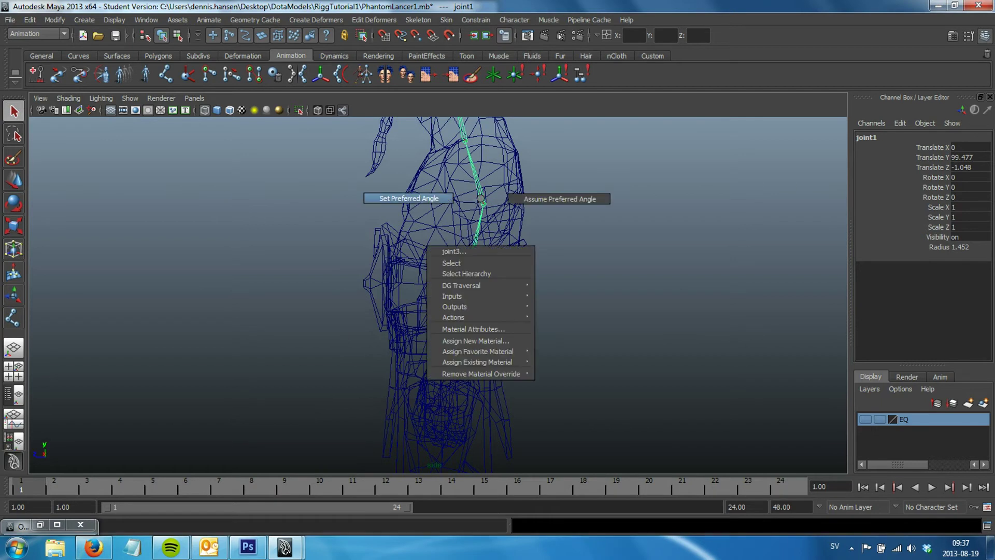
click(409, 199)
right_click(483, 204)
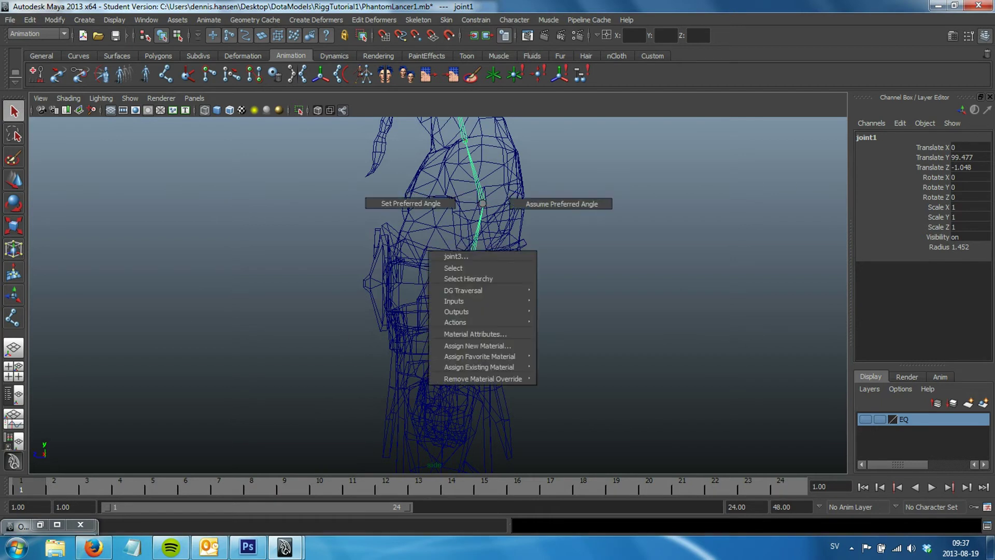
click(453, 268)
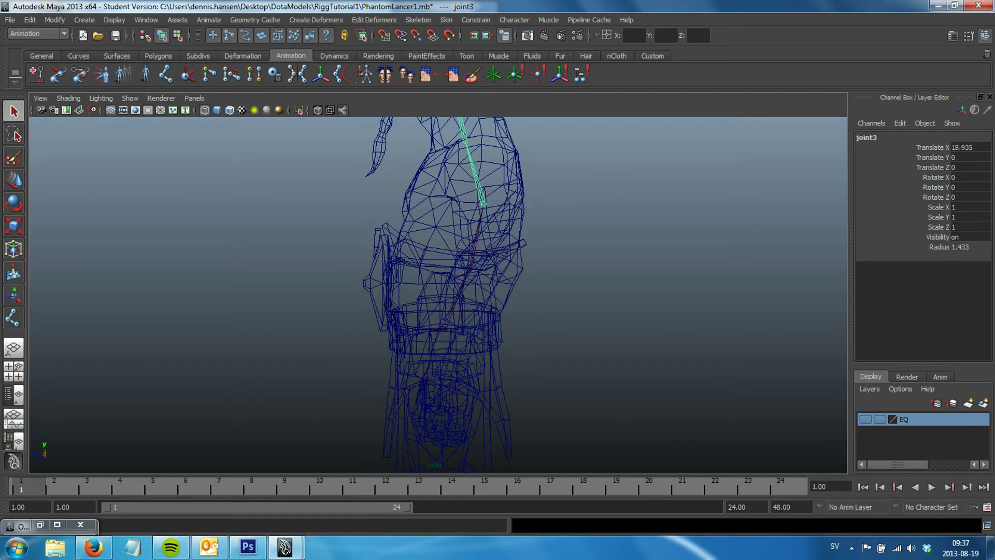
- Move joint2 higher up the spine inside the torso
alt+middle_drag(438, 290, 426, 346)
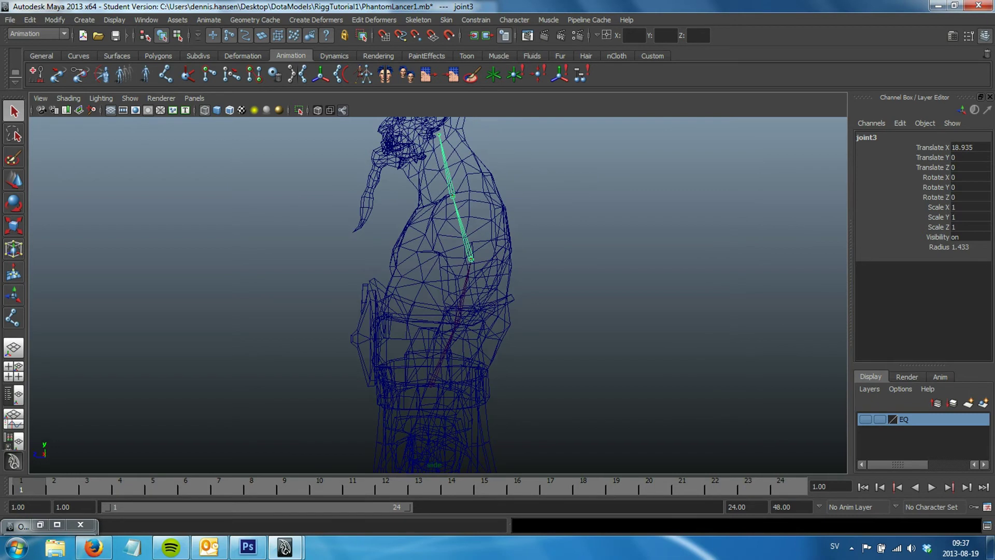
key(w)
alt+middle_drag(438, 291, 451, 206)
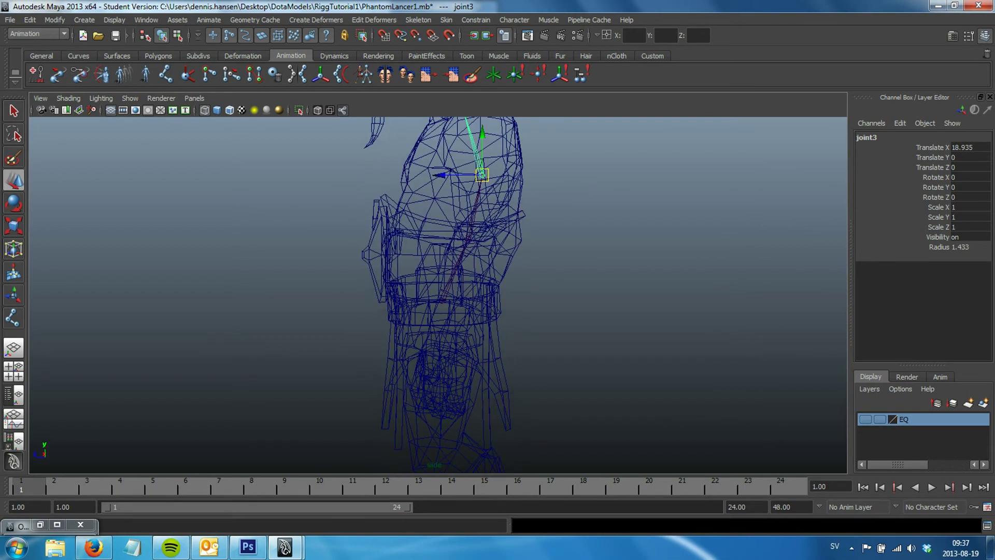
key(Up)
key(Up)
key(q)
drag(442, 374, 471, 310)
mouse_move(472, 311)
alt+middle_down()
mouse_move(464, 331)
mouse_move(477, 259)
mouse_move(477, 302)
alt+middle_up()
click(477, 301)
- Reposition joint4 inside the chest and move joint5 up toward the head
click(458, 175)
middle_drag(457, 175, 447, 204)
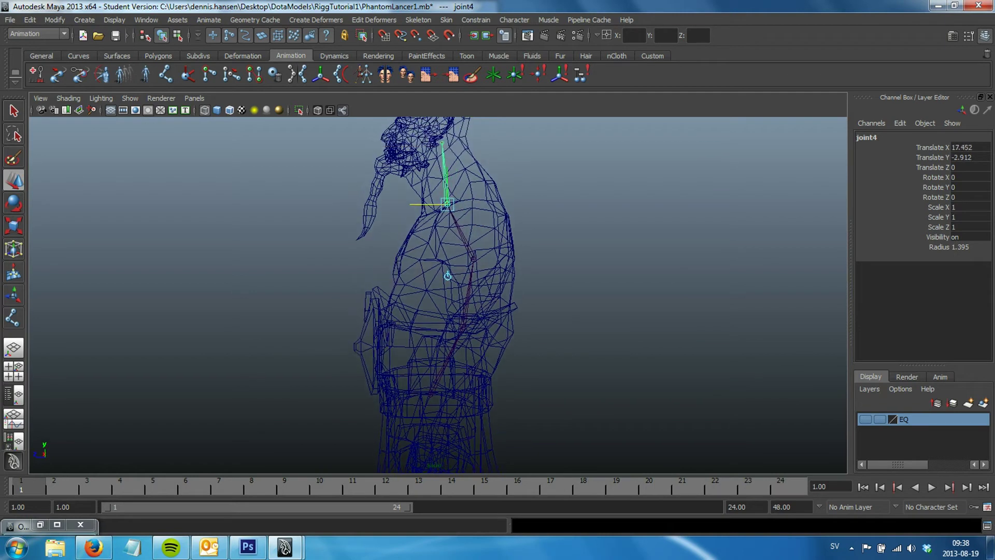
alt+middle_drag(448, 275, 448, 310)
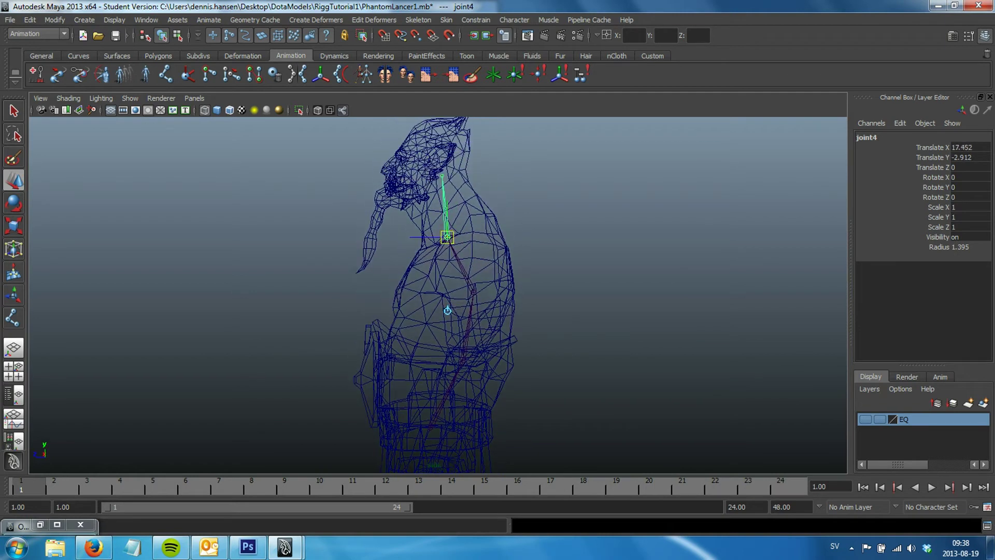
key(Down)
drag(442, 176, 433, 179)
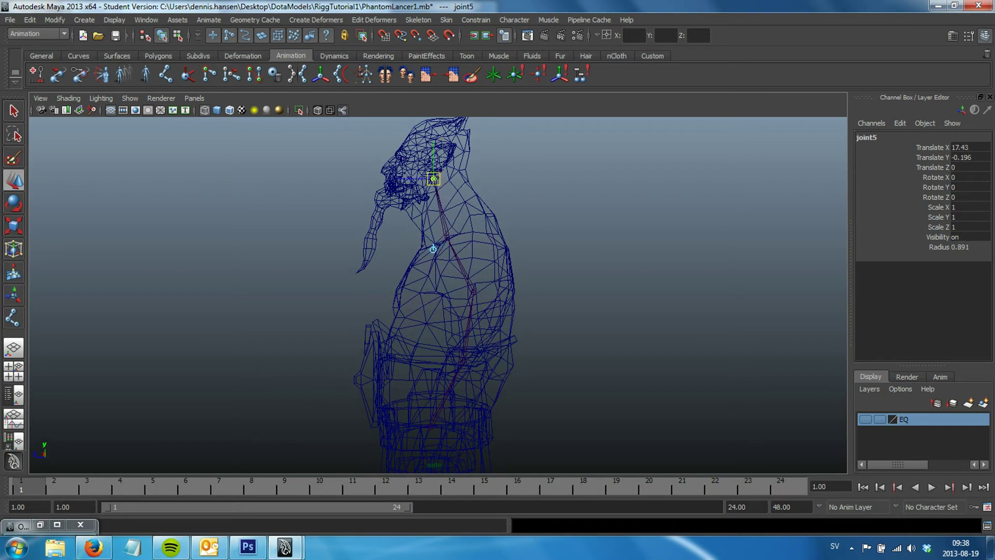
key(Up)
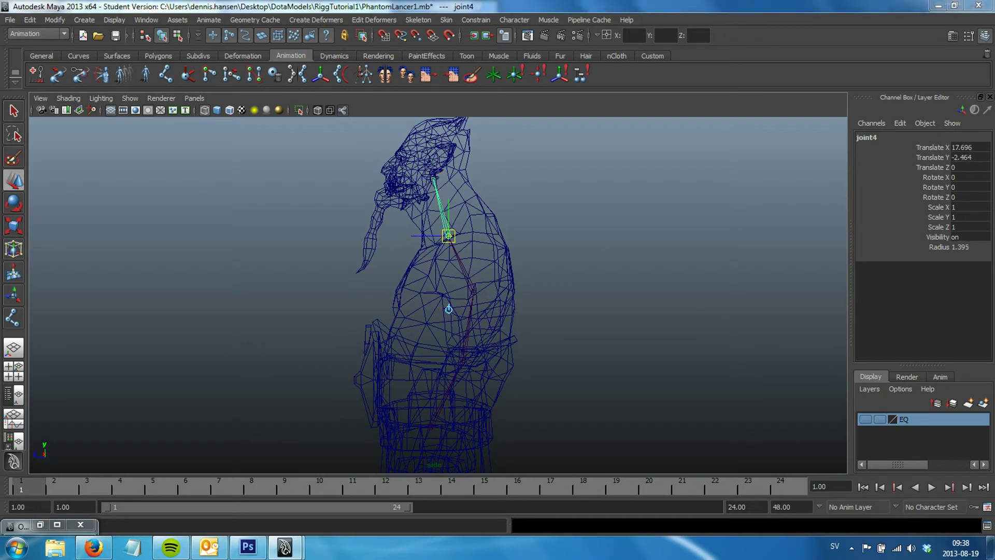
- Check the front of the character and lower joint4 along the sternum
key(space)
key(space)
alt+drag(518, 290, 622, 290)
alt+drag(423, 255, 472, 253)
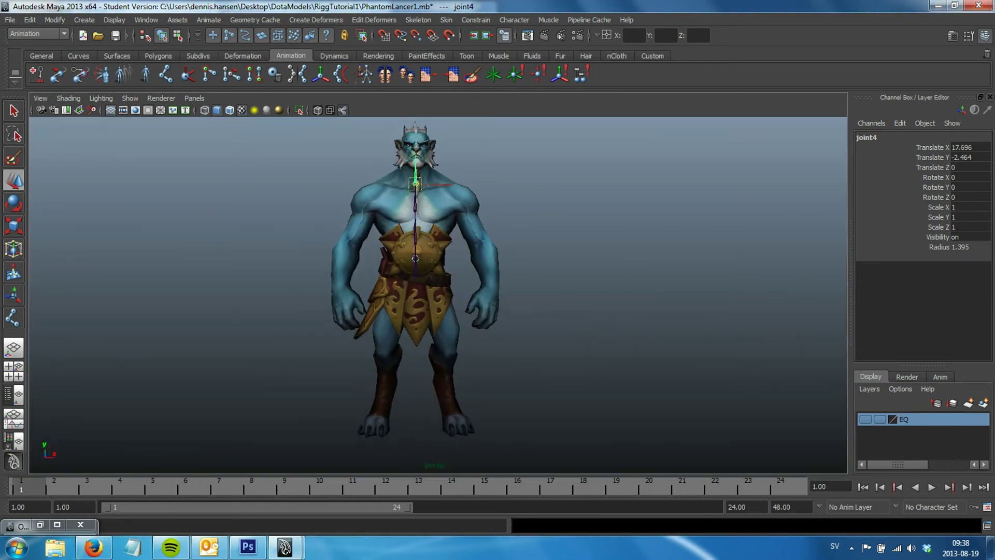
scroll(423, 255, up, 5)
mouse_move(418, 181)
mouse_down()
mouse_move(440, 227)
mouse_move(410, 166)
mouse_up()
key(Up)
key(Up)
key(Up)
key(space)
key(space)
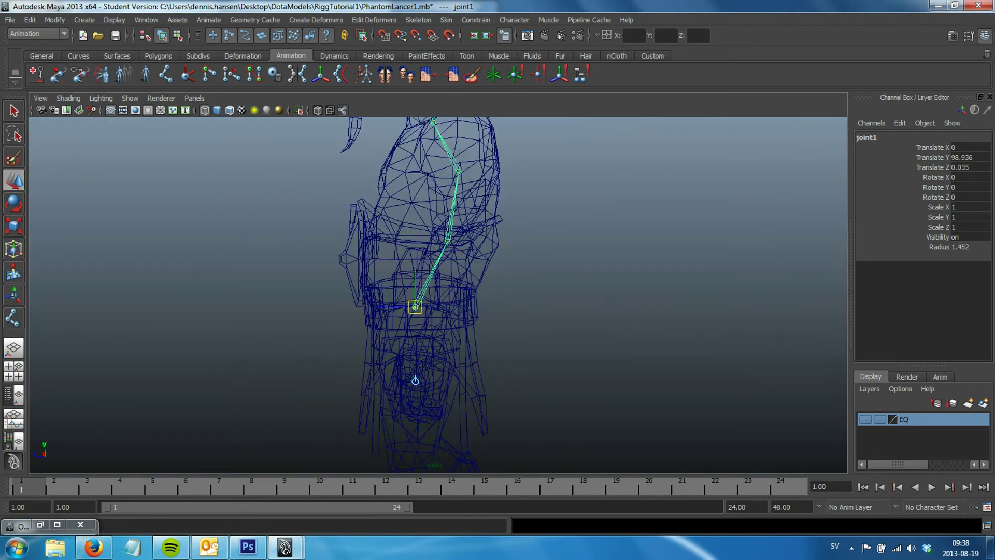
- Shift joint1 slightly back along Z and nudge joint3 up and left
drag(394, 307, 397, 307)
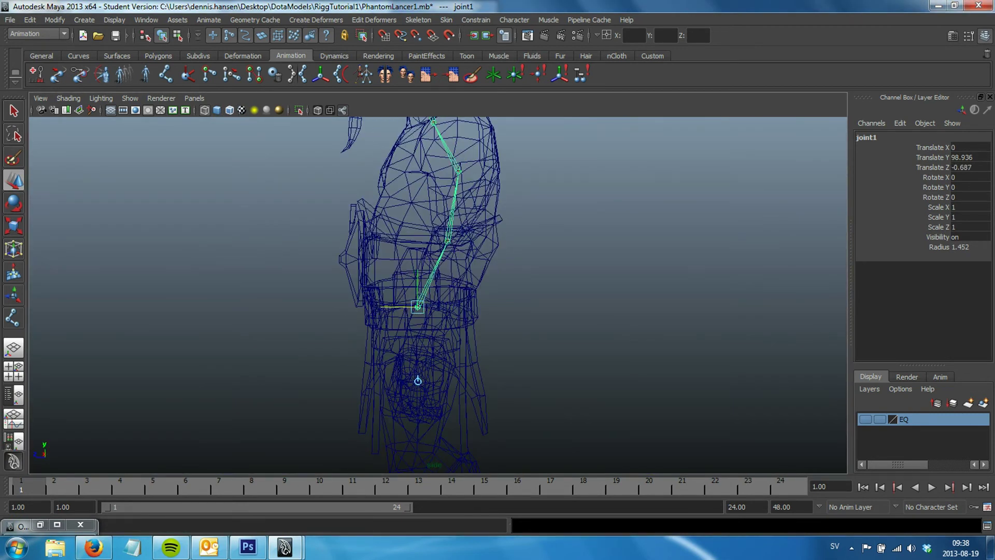
key(Down)
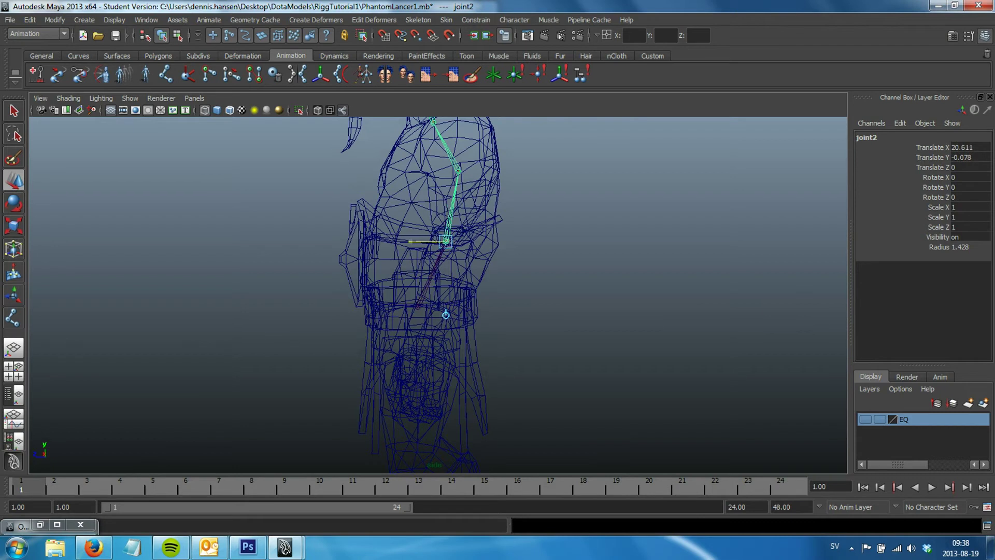
click(446, 241)
key(Down)
middle_drag(460, 241, 453, 280)
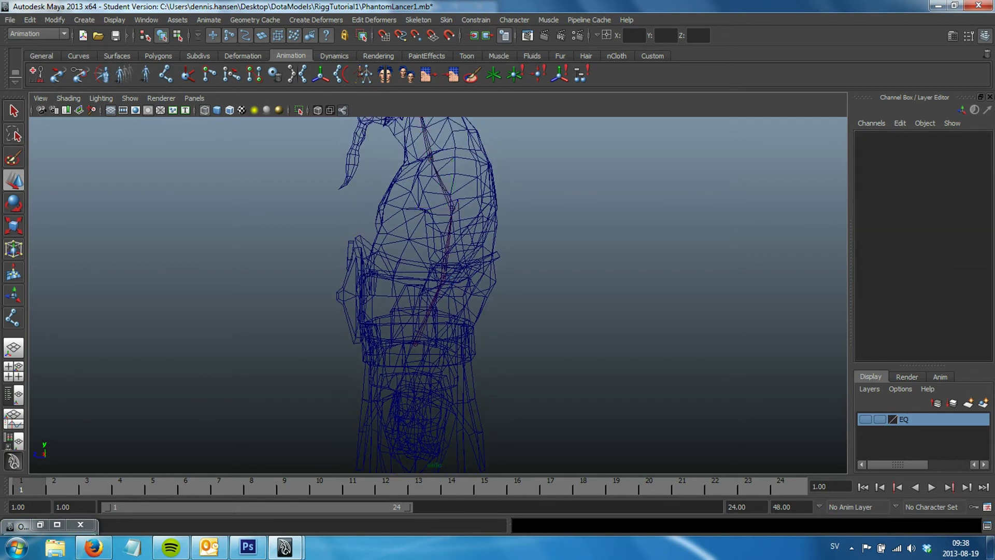
- Create a new display layer and rename it BODY in capitals
click(968, 403)
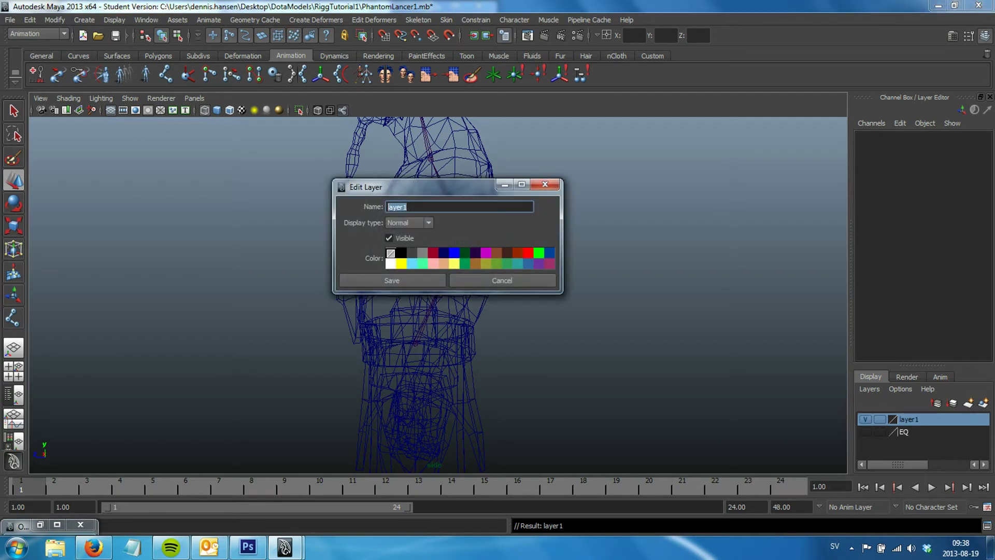
text(Body)
key(BackSpace)
key(BackSpace)
key(BackSpace)
text(O)
text(DY)
key(Return)
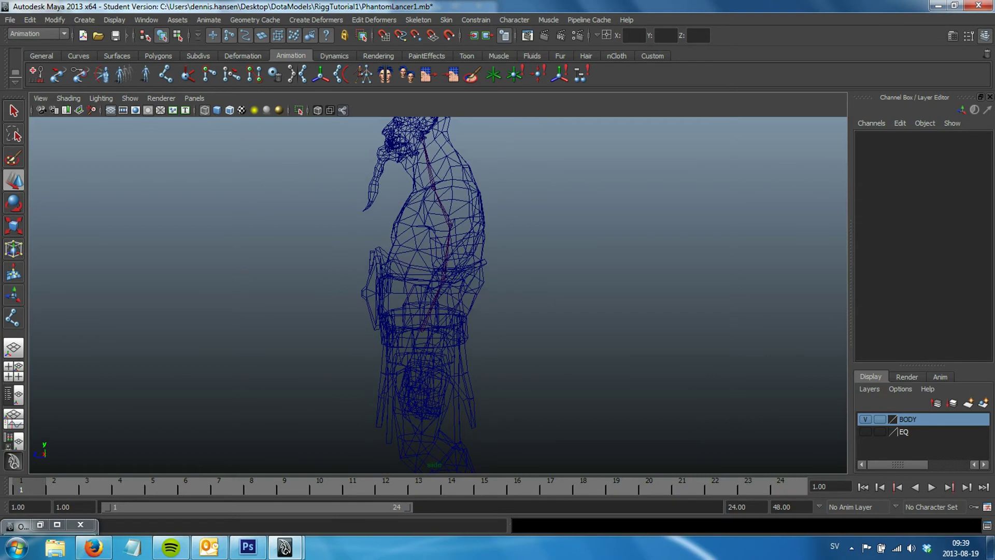
click(441, 244)
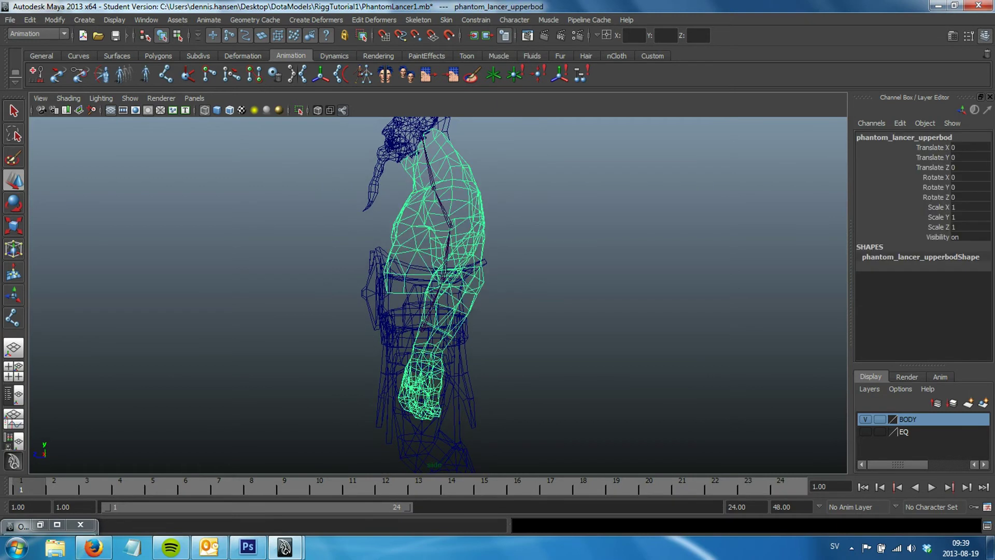
- Add the upper body, belt-and-skirt and head meshes to BODY and set it to reference (R)
key(space)
key(space)
alt+drag(467, 259, 404, 259)
alt+right_drag(425, 260, 404, 269)
click(423, 332)
alt+drag(422, 332, 445, 311)
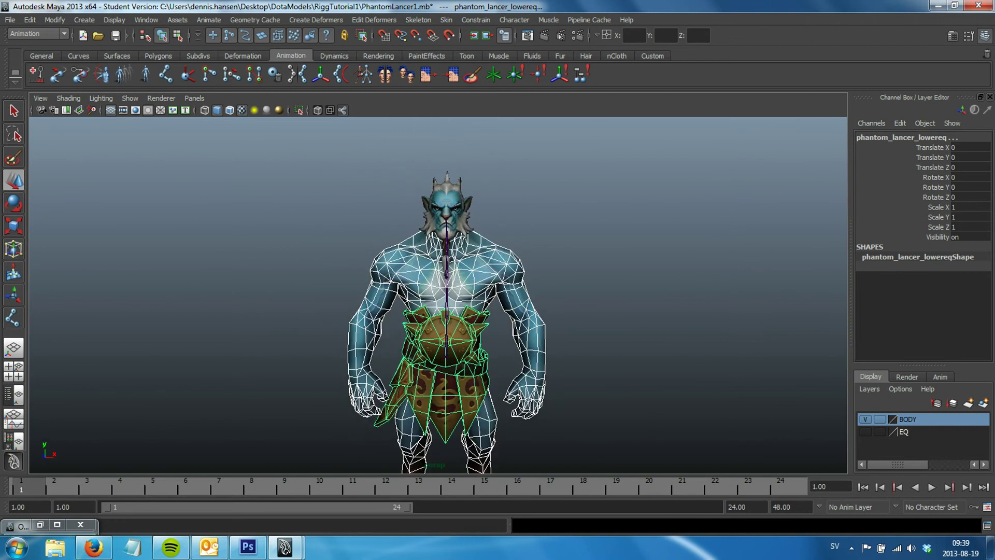
click(447, 202)
alt+drag(447, 203, 402, 205)
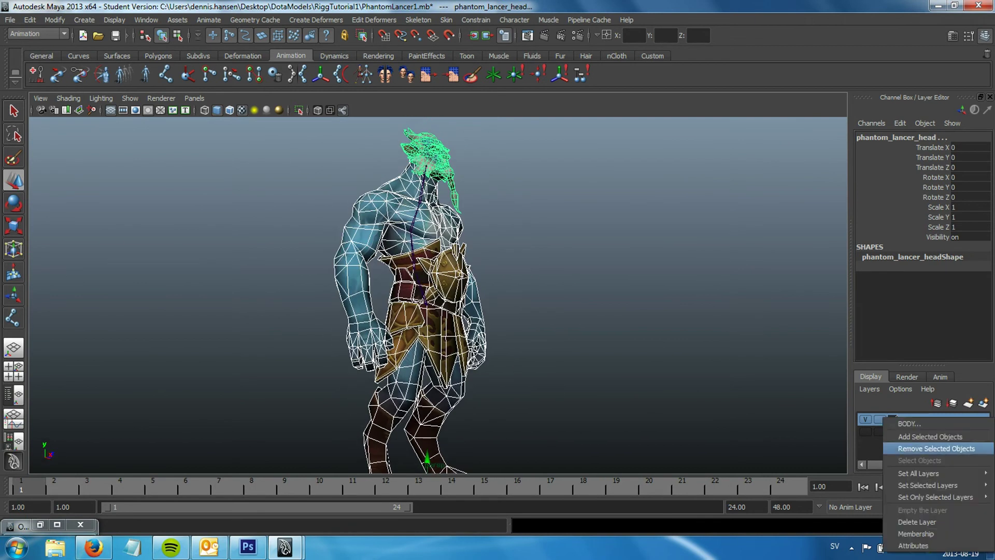
click(931, 437)
click(880, 419)
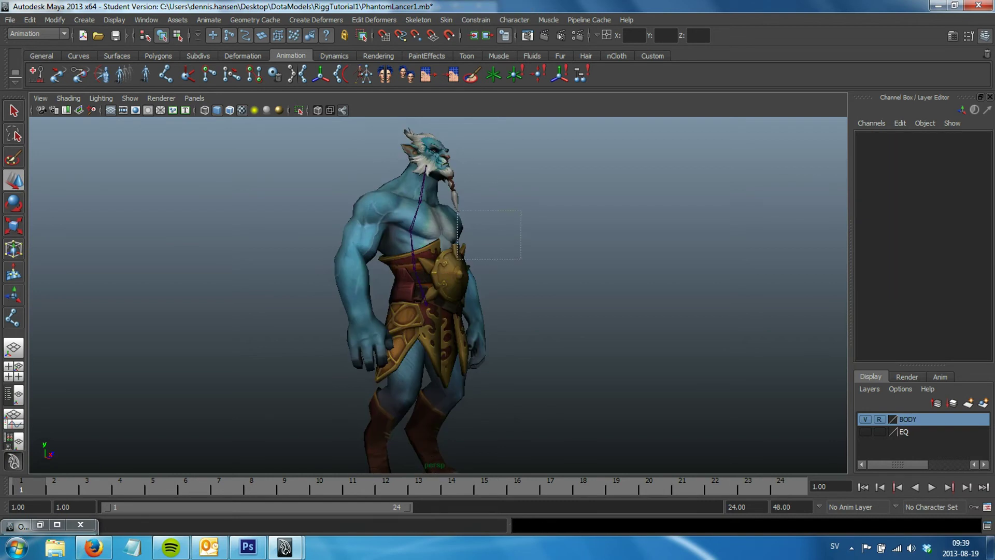
alt+drag(394, 124, 449, 123)
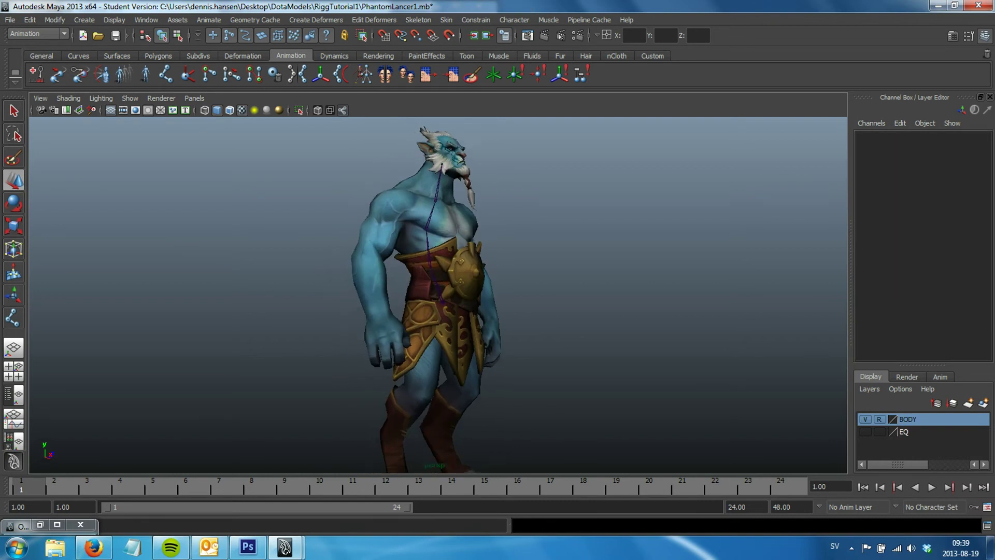
key(space)
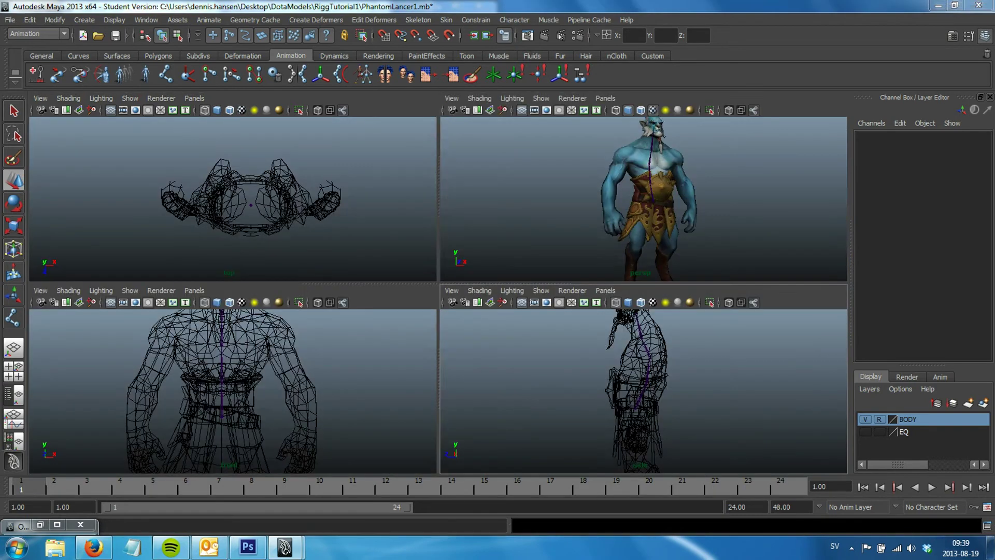
- Maximize the front view framed on the torso and activate the Skeleton Joint Tool
key(space)
alt+middle_drag(643, 389, 632, 333)
key(space)
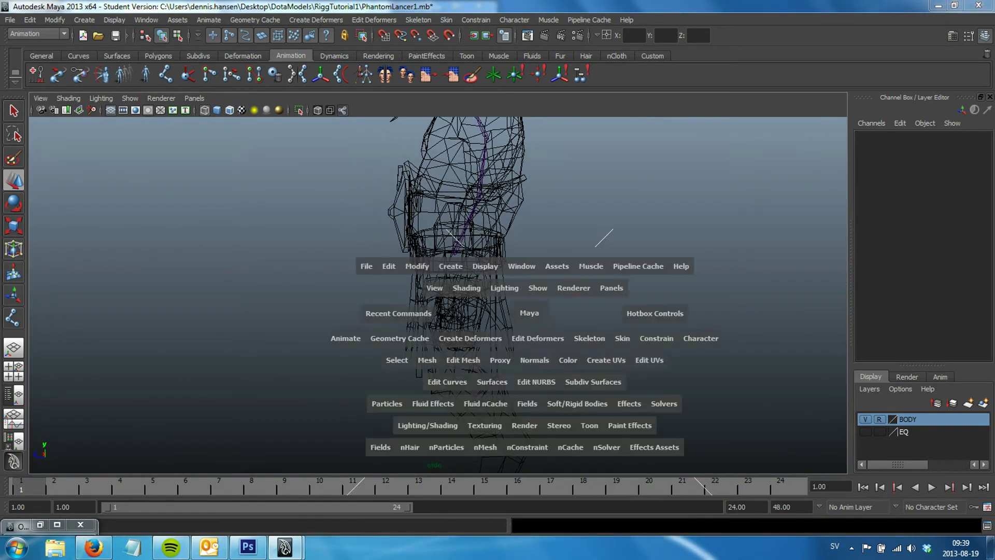
key(space)
alt+drag(497, 290, 415, 290)
key(space)
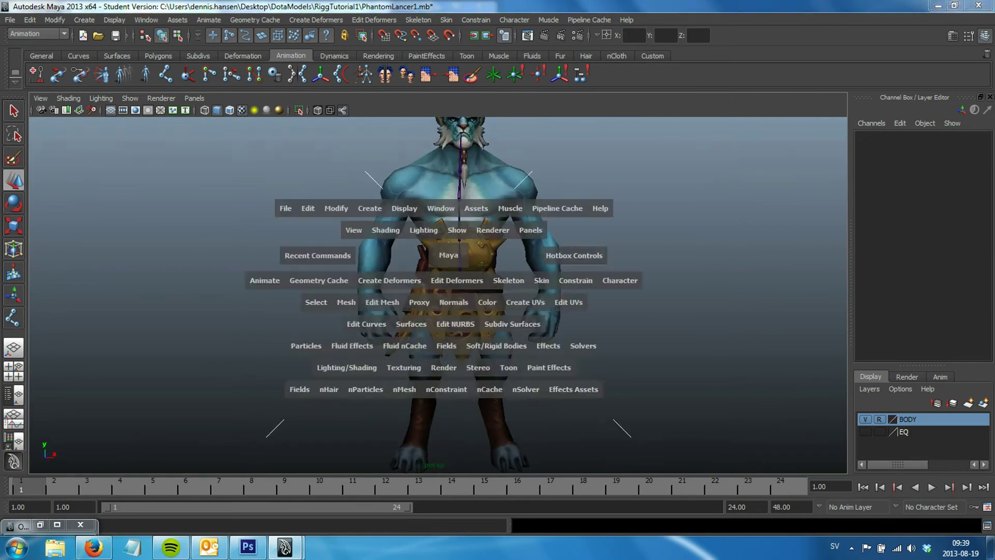
key(space)
alt+middle_drag(427, 260, 414, 298)
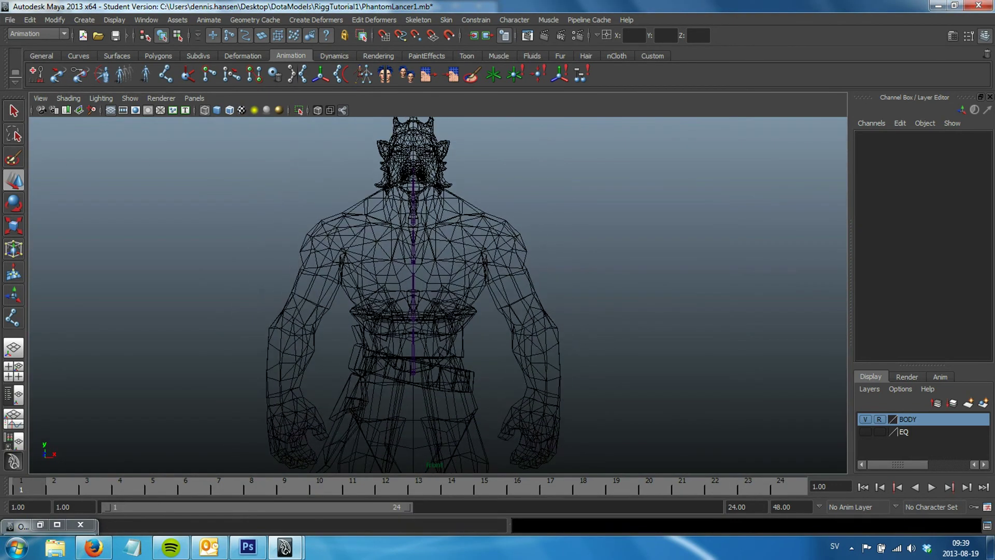
click(418, 20)
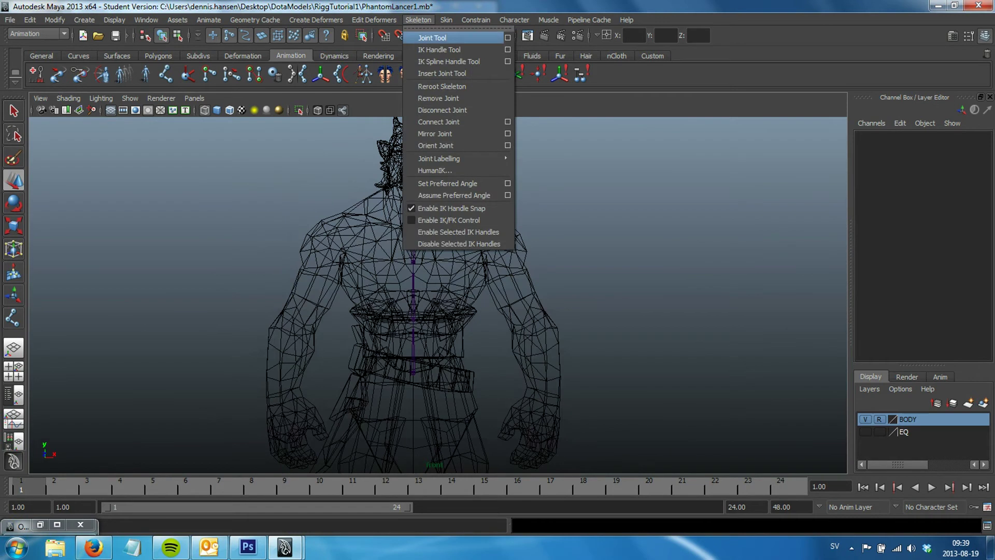
click(430, 29)
alt+middle_drag(414, 298, 427, 275)
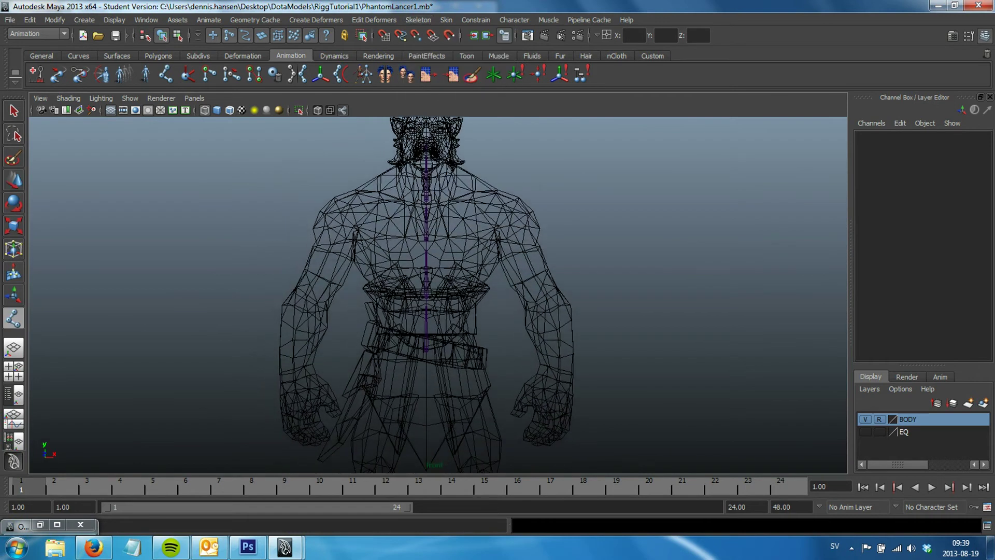
- Place the chest and shoulder joints of the right arm chain
click(393, 200)
drag(394, 200, 392, 199)
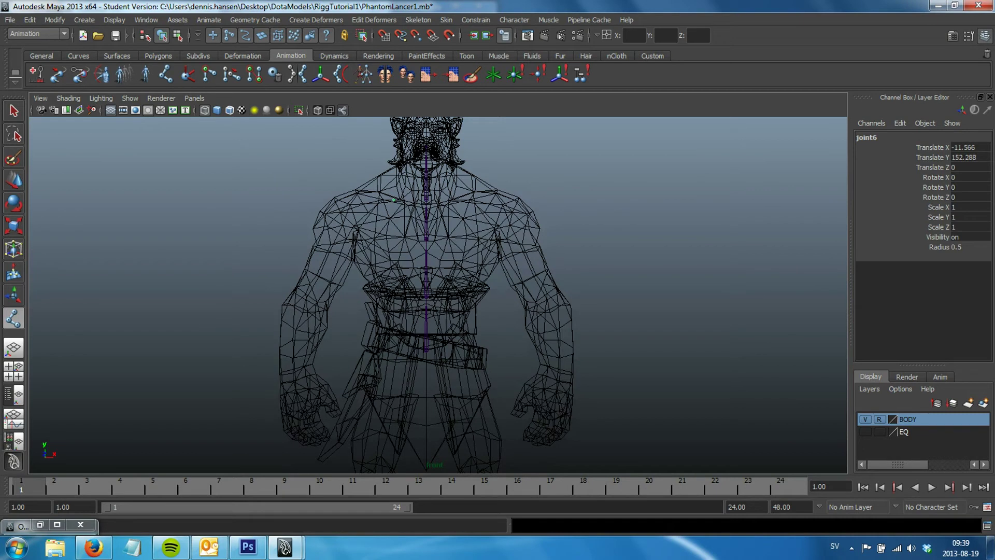
key(Return)
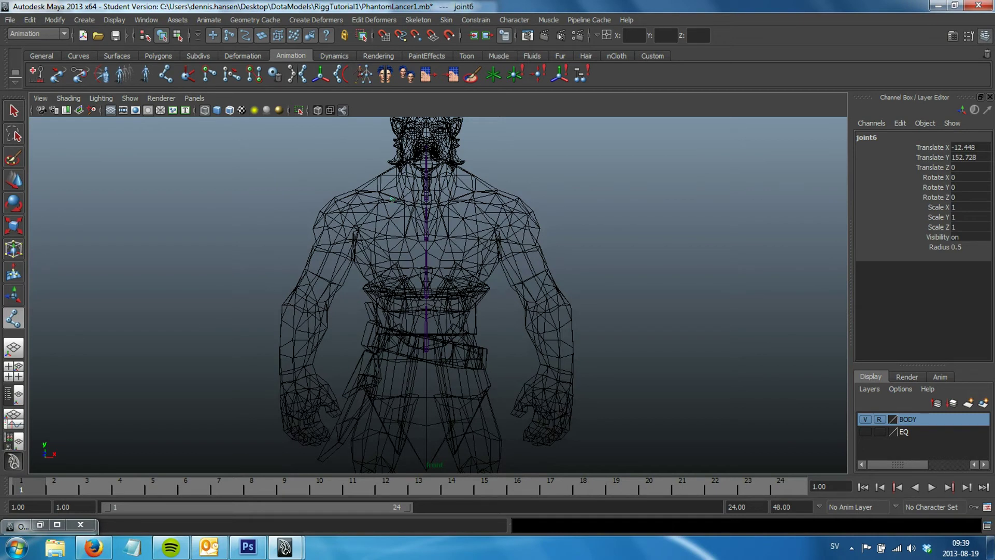
click(347, 208)
drag(347, 208, 345, 212)
key(Return)
- Place the elbow and wrist joints to complete the right-arm chain
drag(318, 273, 310, 298)
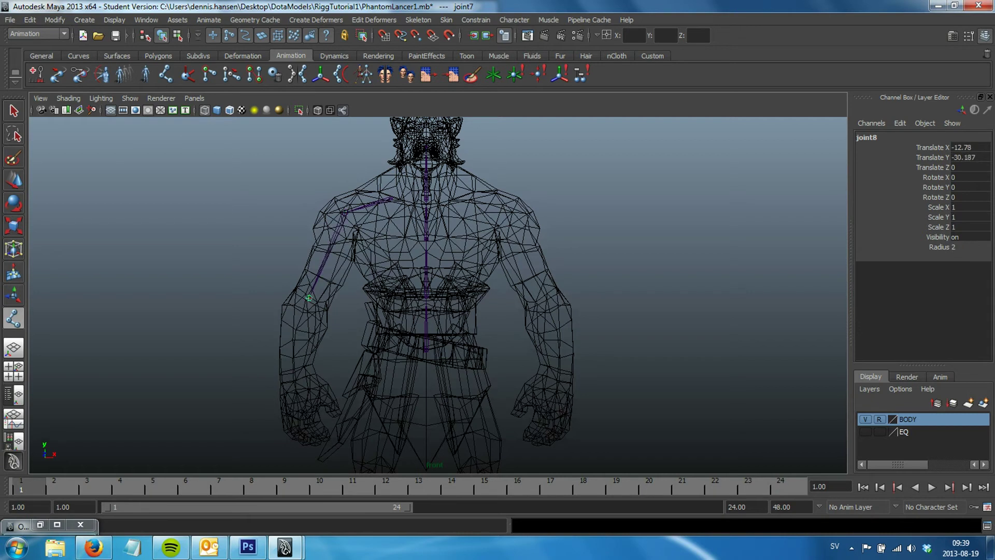
alt+middle_drag(309, 298, 322, 228)
click(312, 309)
drag(312, 309, 311, 308)
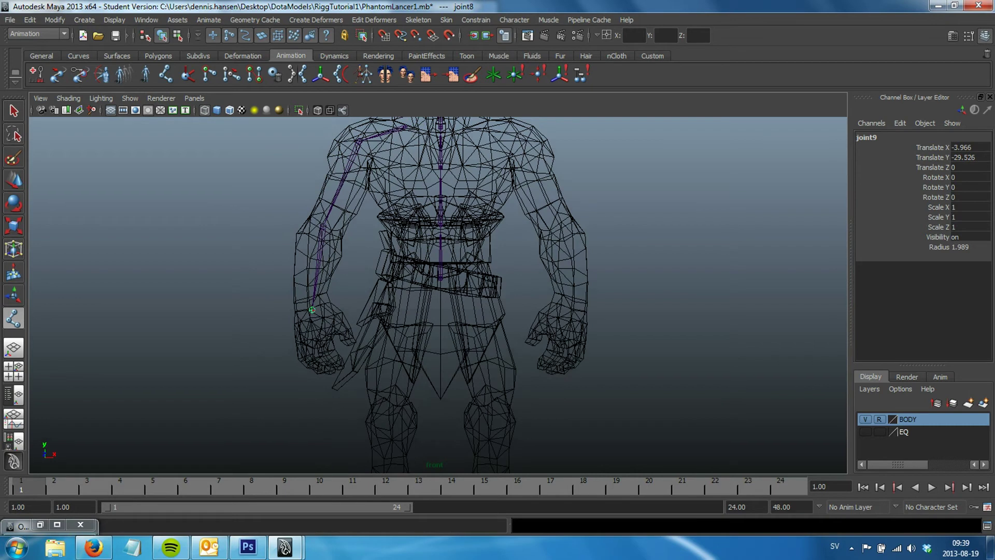
key(Return)
key(w)
alt+middle_drag(441, 260, 441, 237)
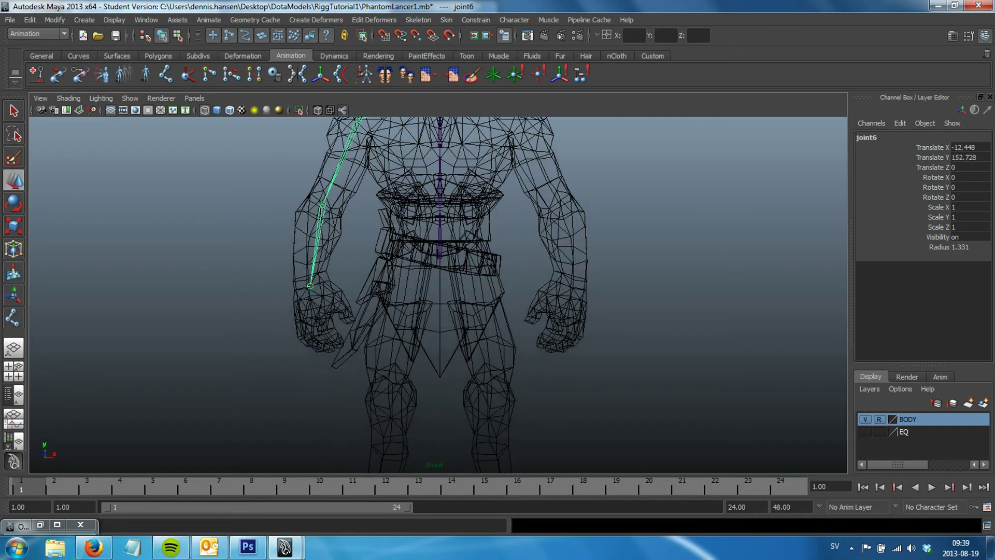
key(space)
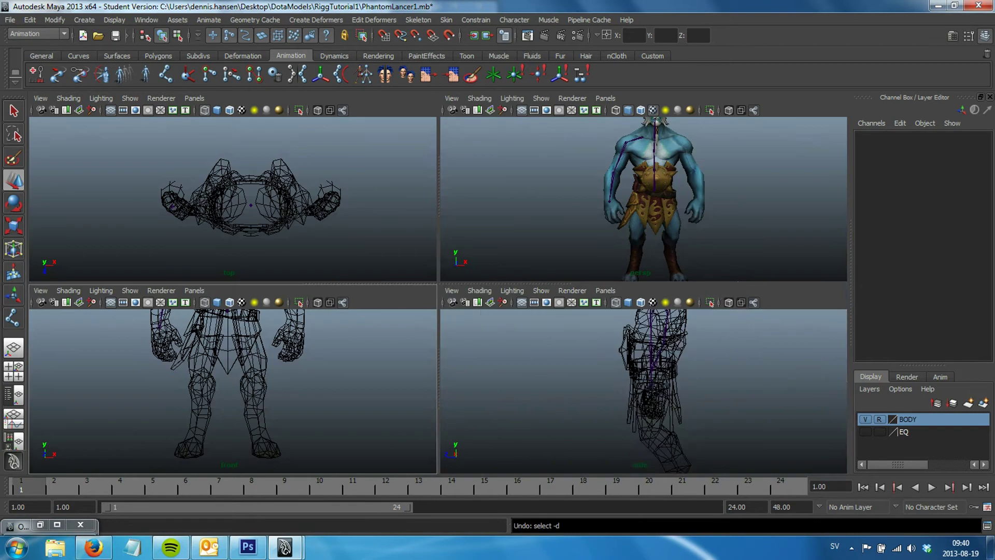
- In the side view, draw a hip, knee, shin and foot joint chain with the Joint Tool
key(space)
alt+middle_drag(384, 274, 369, 241)
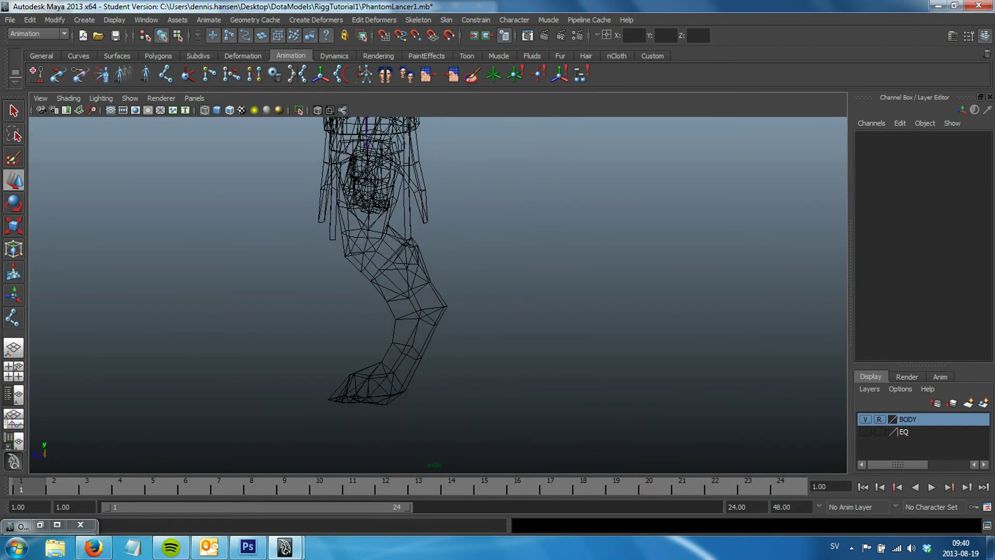
click(166, 75)
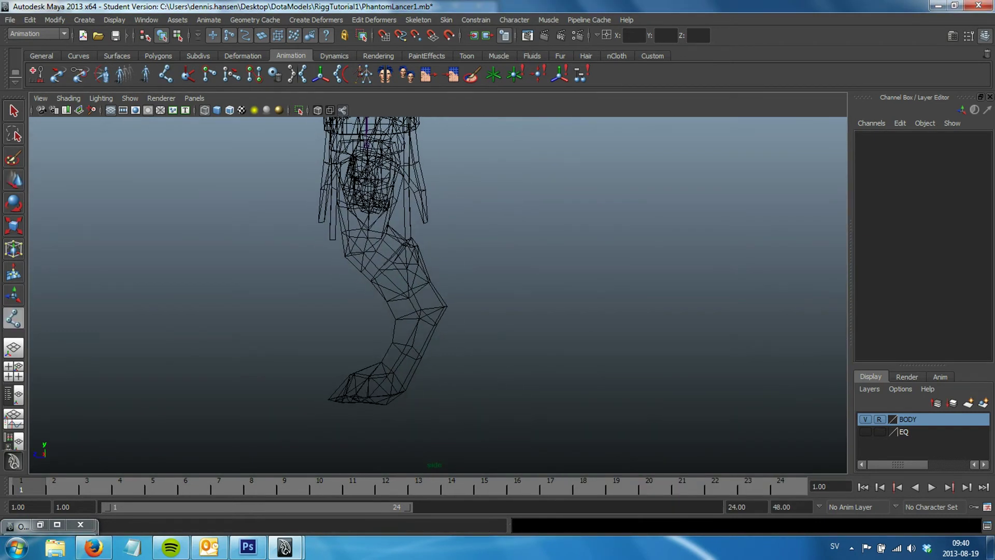
click(371, 154)
click(357, 251)
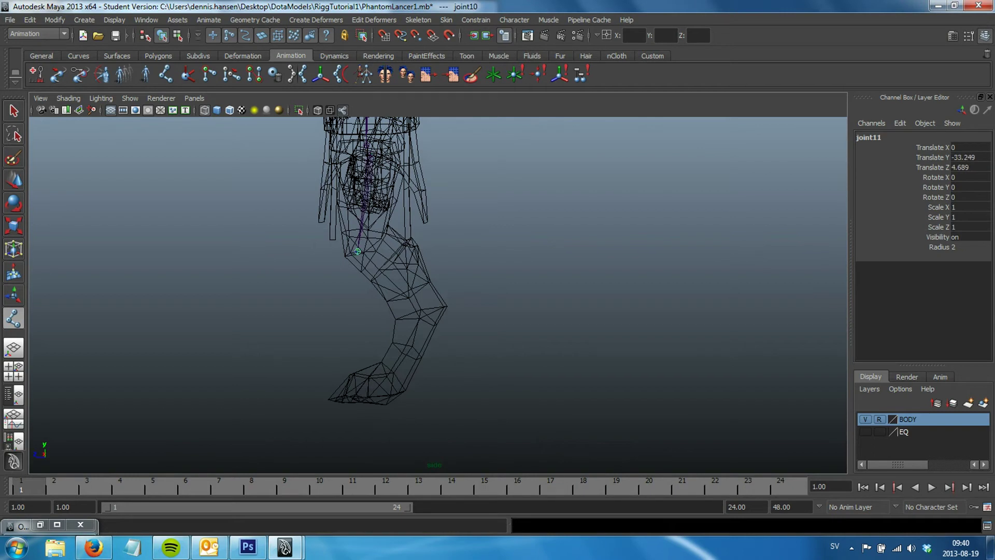
drag(358, 251, 423, 312)
drag(397, 374, 391, 380)
key(Return)
- Slide the whole leg chain sideways along X so it sits inside the left leg
key(w)
key(space)
key(space)
alt+middle_drag(467, 259, 463, 225)
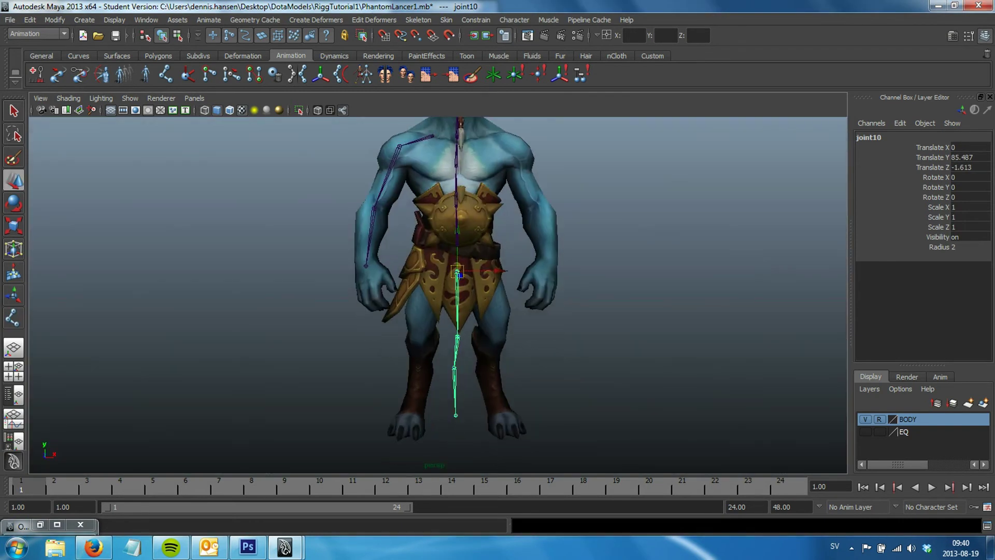
drag(499, 270, 529, 270)
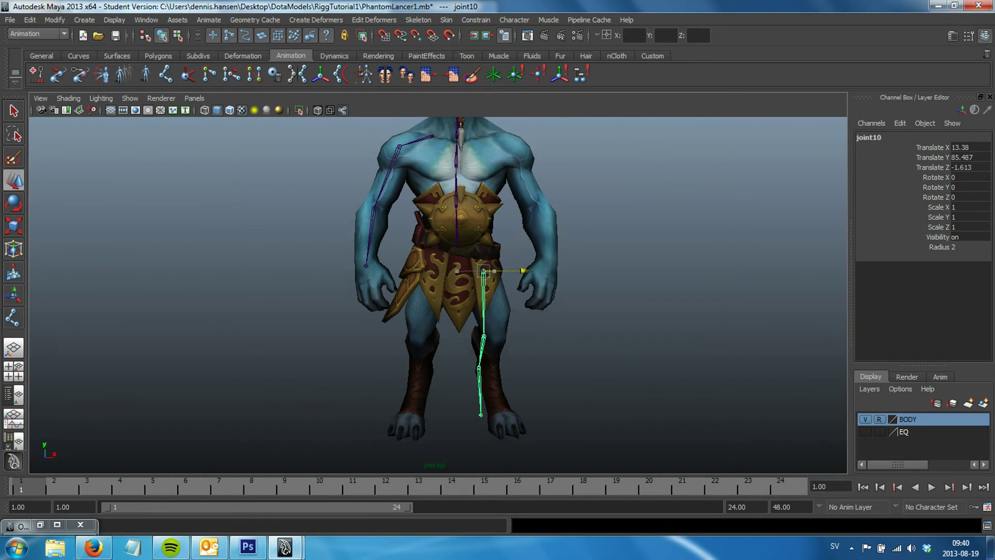
key(space)
key(space)
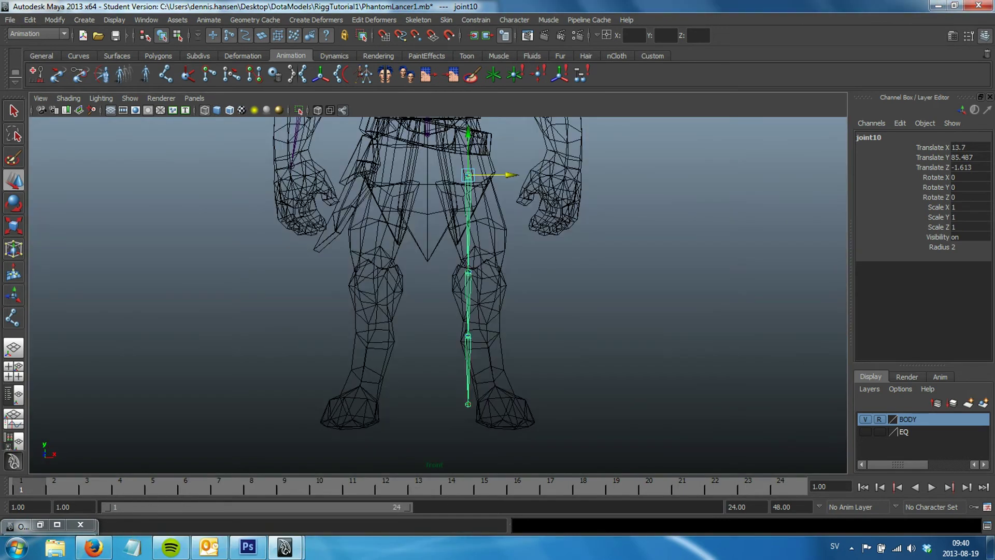
drag(511, 175, 510, 175)
- Reposition the knee joint so it sits centred inside the leg
key(Insert)
key(Down)
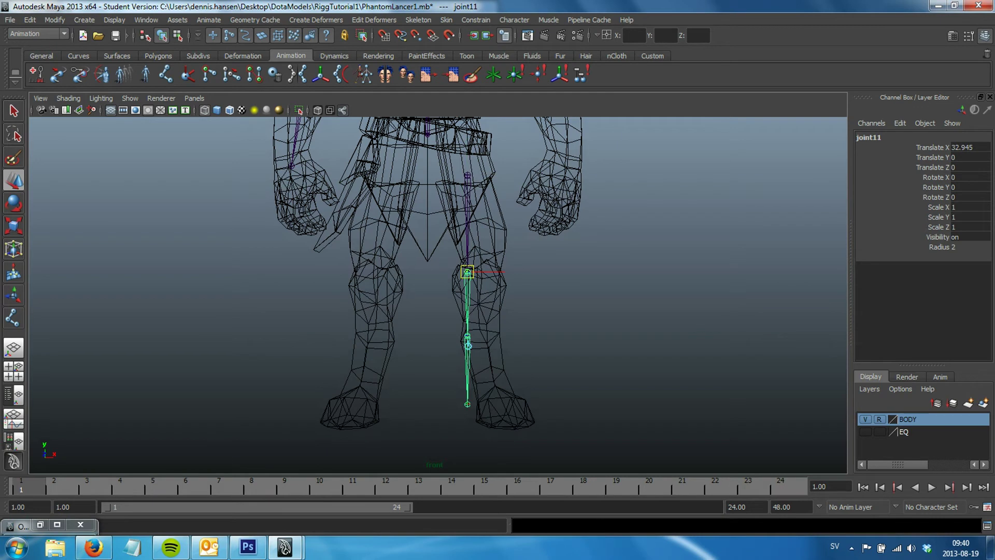
drag(506, 273, 520, 272)
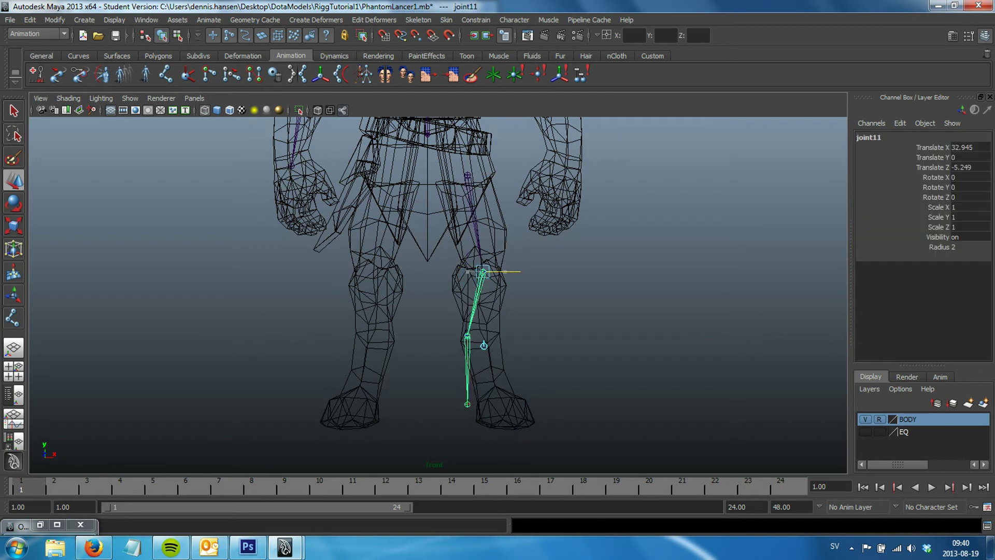
key(ctrl+z)
key(Insert)
drag(506, 272, 523, 271)
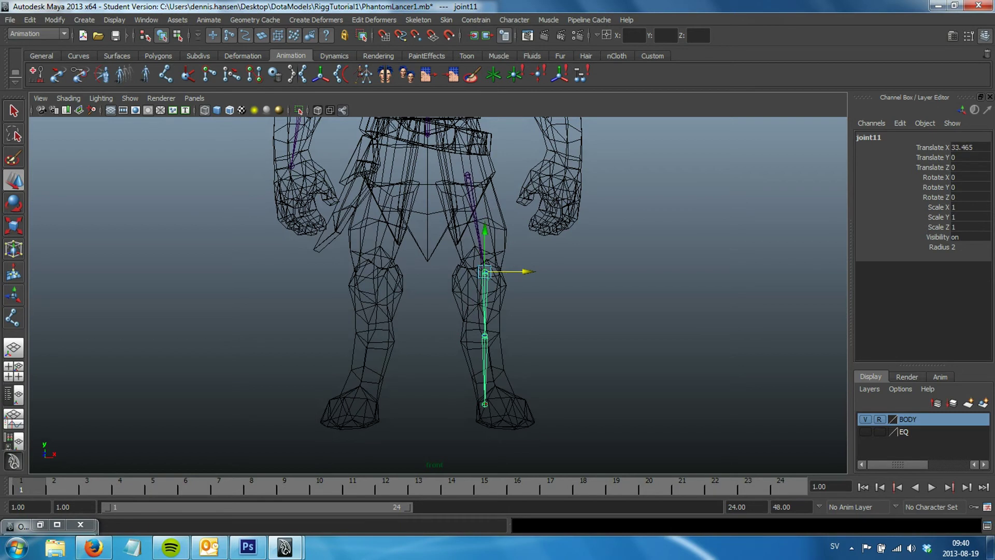
drag(523, 271, 521, 271)
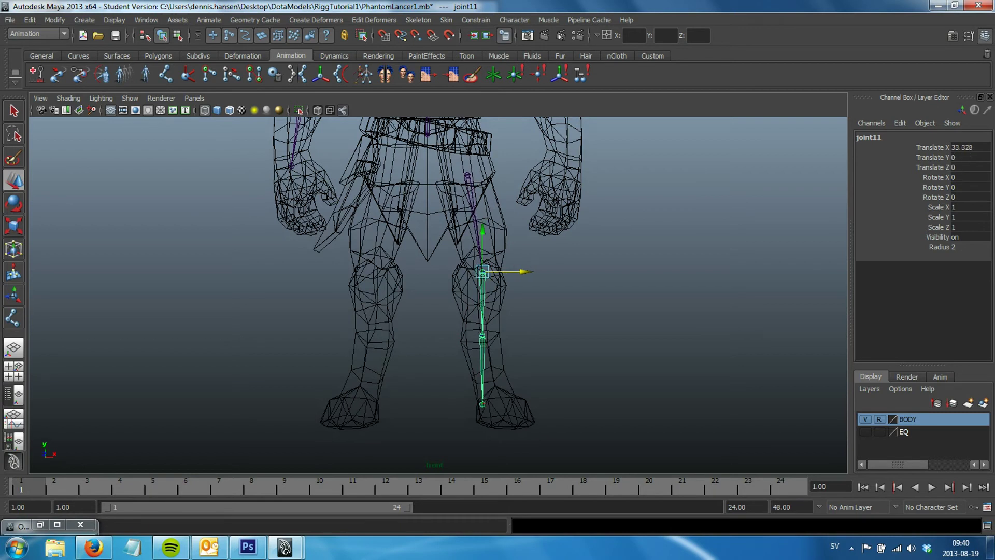
- Nudge the lower-leg joint and try an ankle adjustment, undoing the ankle move
key(Down)
drag(524, 335, 525, 335)
key(Down)
drag(483, 404, 496, 404)
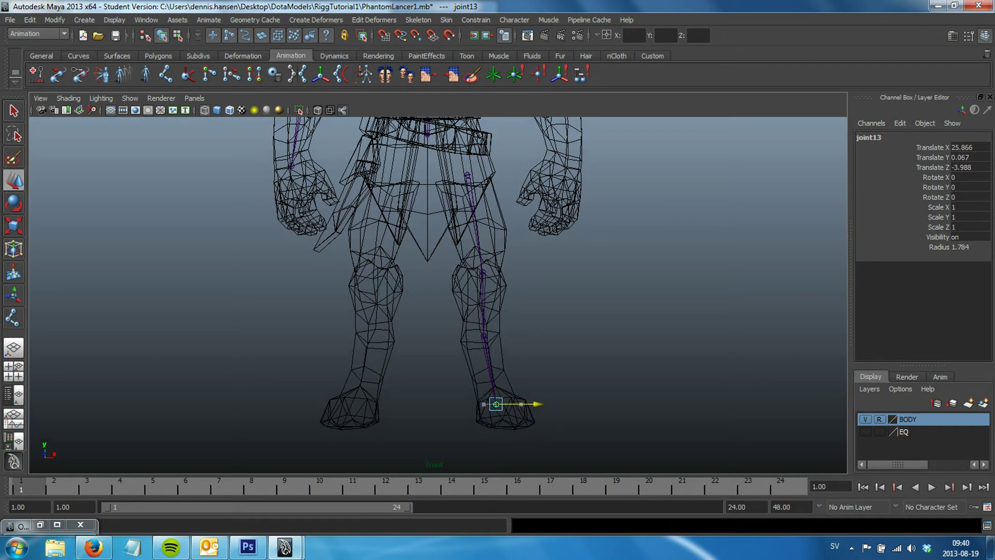
key(ctrl+z)
key(space)
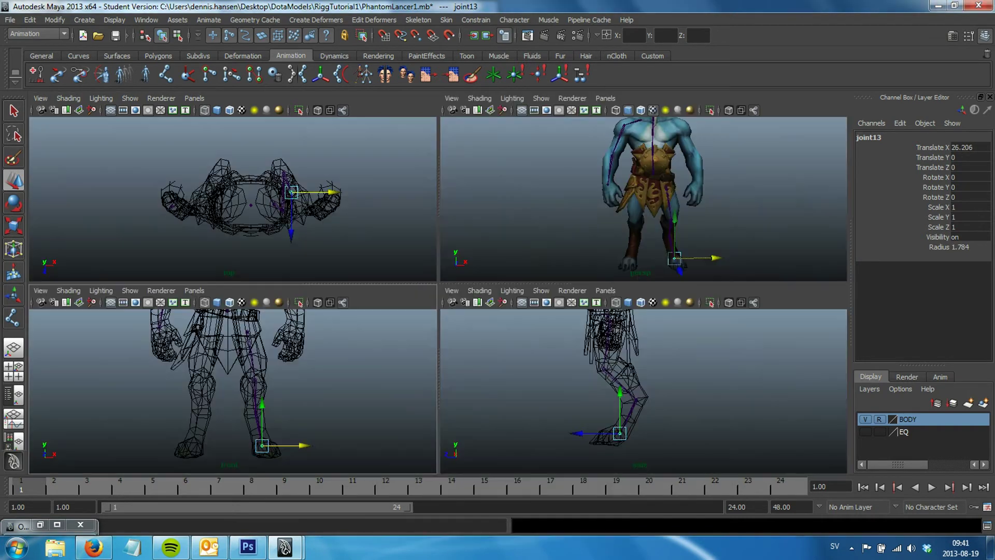
- Maximise the perspective view and toggle X-Ray Joints off and back on
key(space)
scroll(439, 294, up, 2)
scroll(438, 294, up, 3)
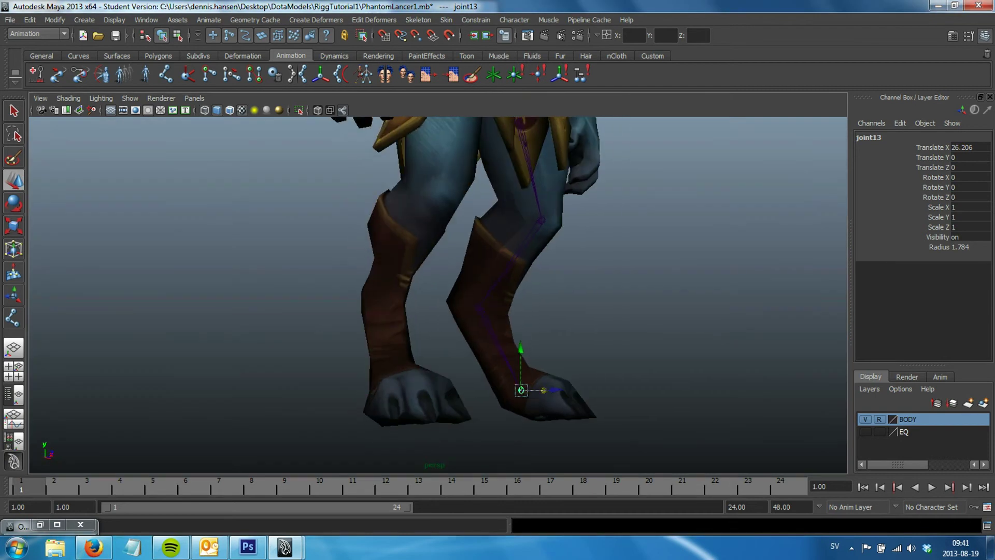
scroll(438, 295, up, 3)
scroll(438, 295, down, 3)
scroll(438, 295, down, 1)
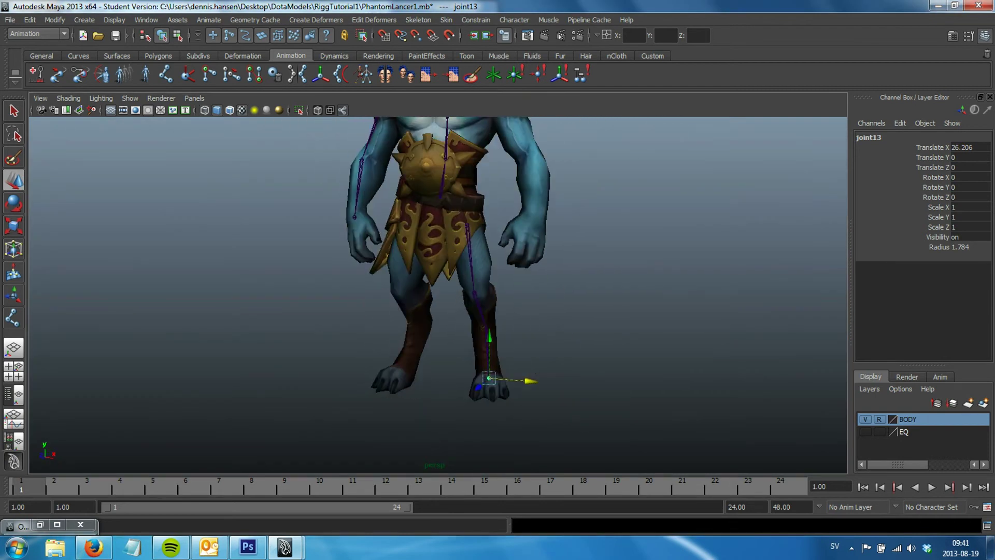
click(68, 99)
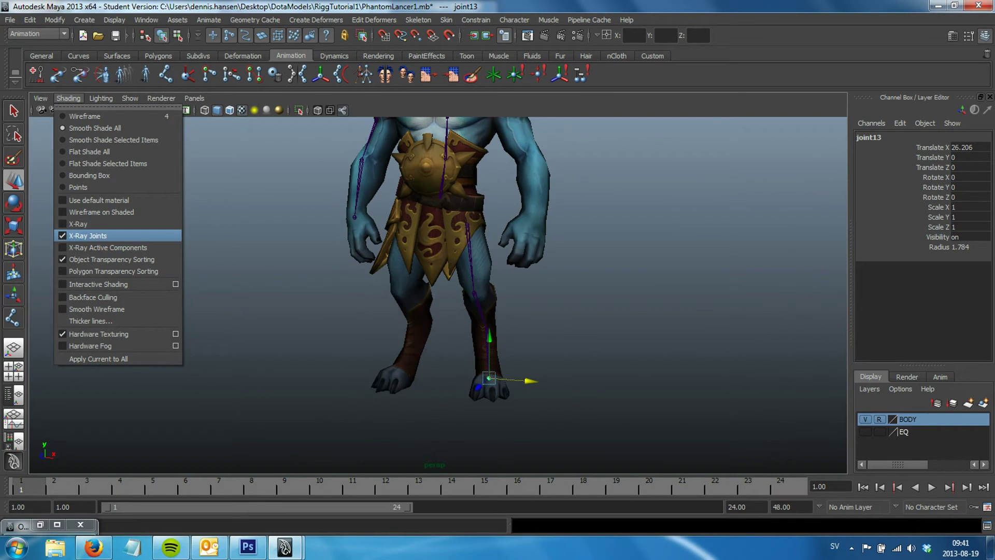
click(88, 236)
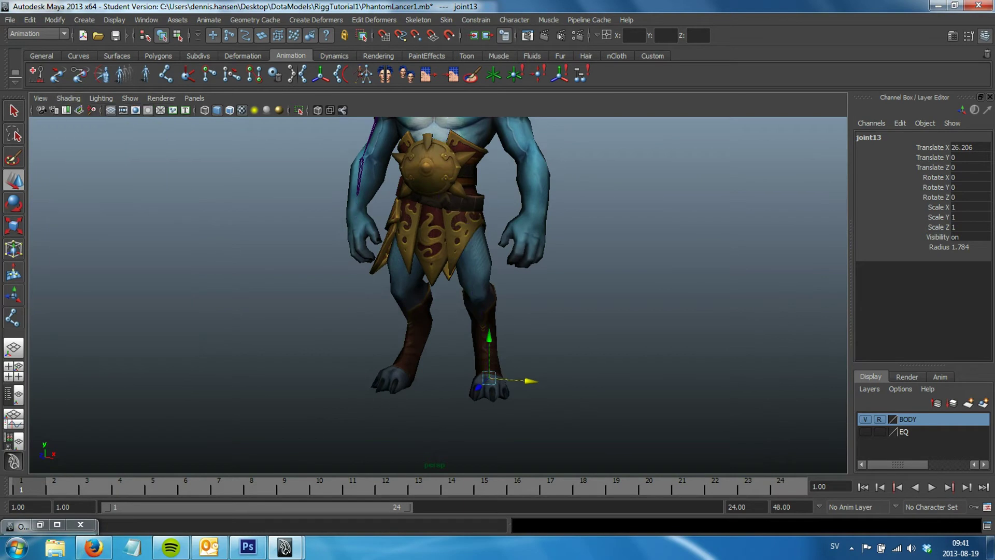
click(68, 99)
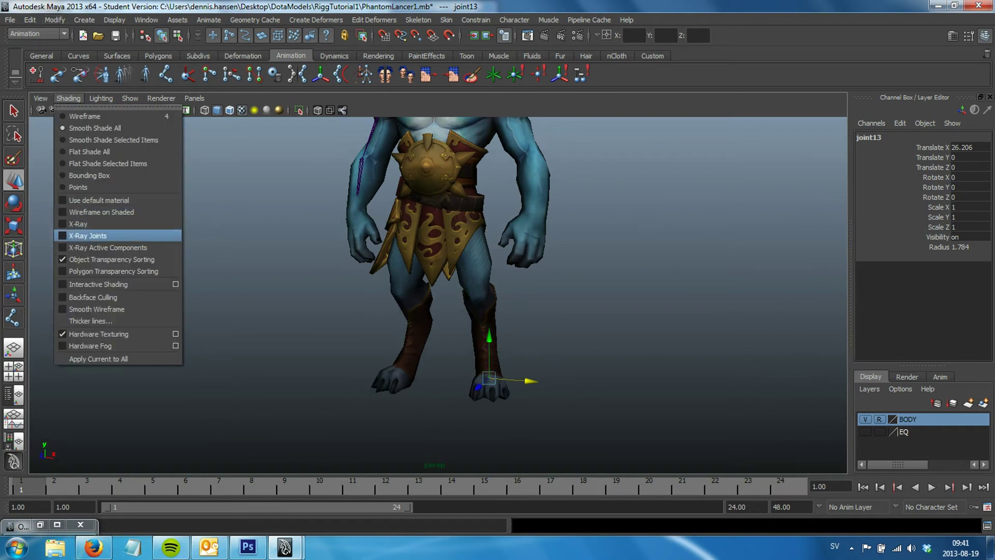
click(88, 236)
- Orbit around the character to inspect the joints and select the leg's hip joint
mouse_move(487, 259)
alt+mouse_down()
mouse_move(425, 371)
mouse_move(466, 368)
alt+mouse_up()
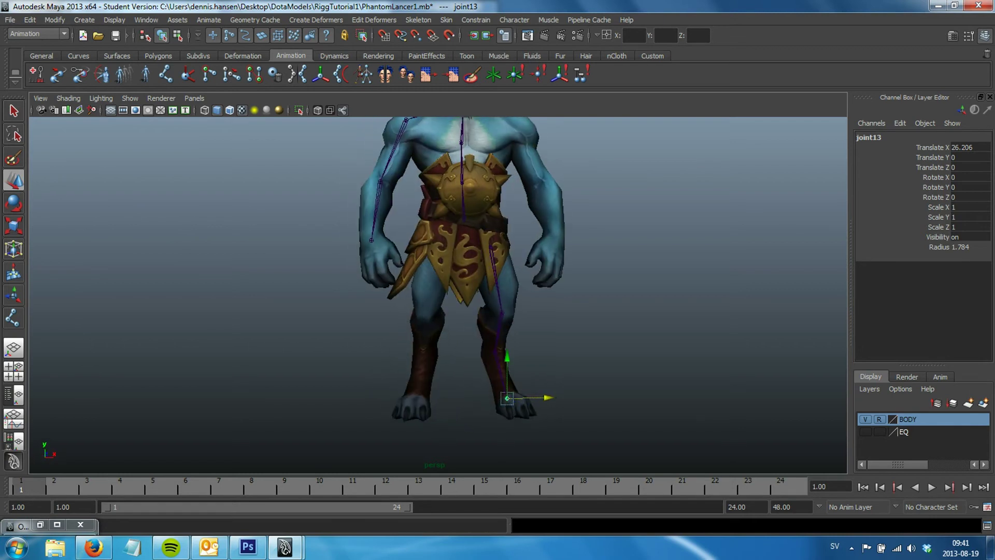
alt+drag(430, 335, 485, 366)
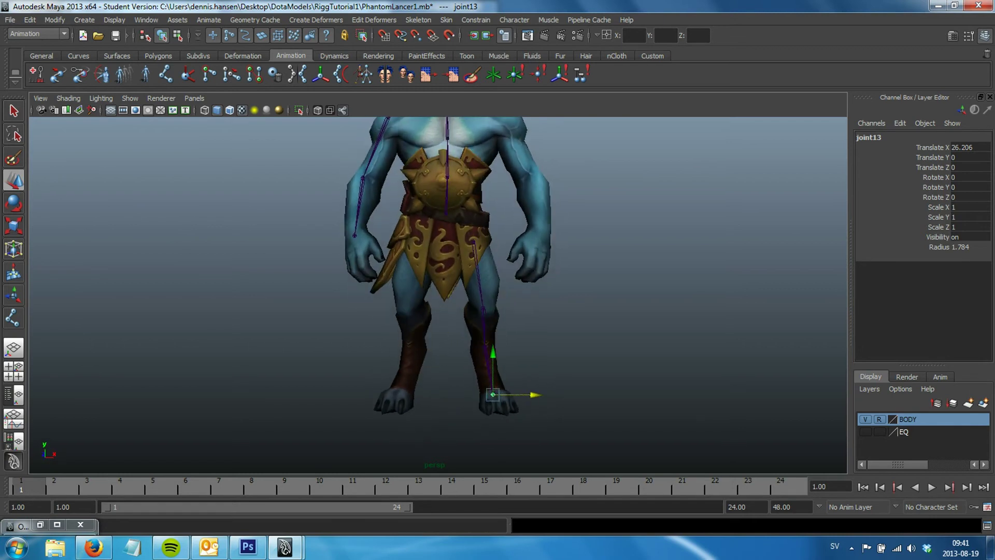
scroll(441, 295, down, 3)
scroll(441, 296, up, 2)
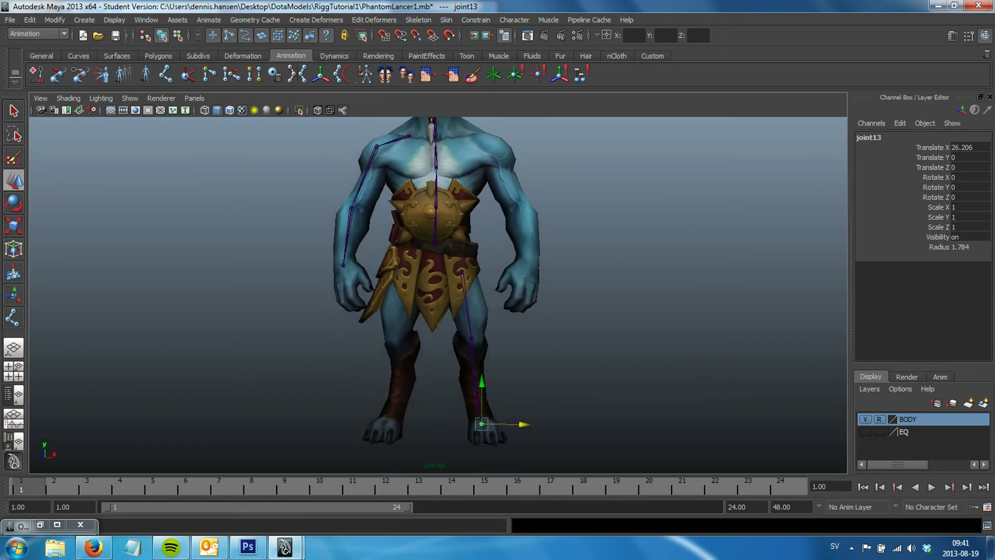
key(Up)
key(Up)
key(Up)
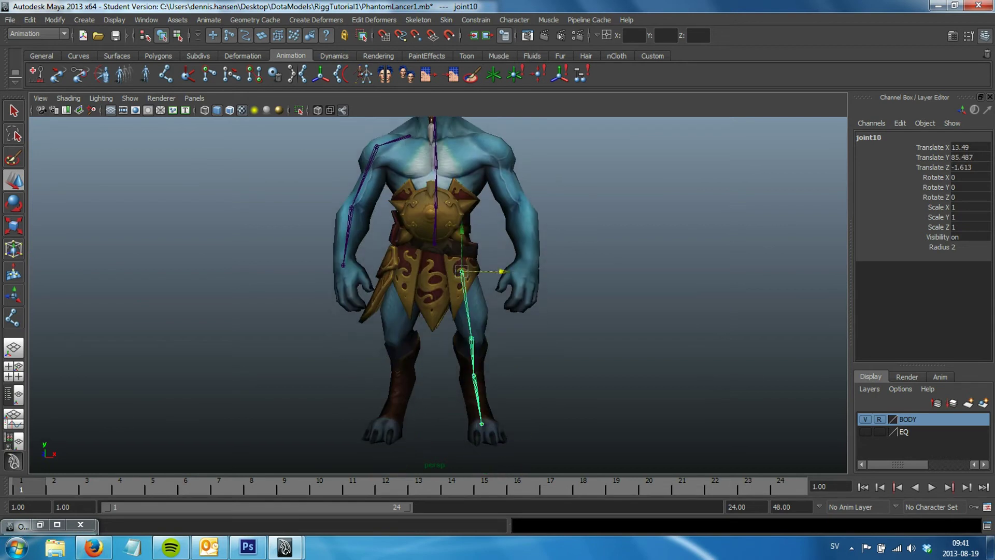
alt+middle_drag(435, 259, 431, 295)
- From a rear angle, move the collar and shoulder joints inside the arm
click(372, 182)
alt+drag(466, 285, 405, 282)
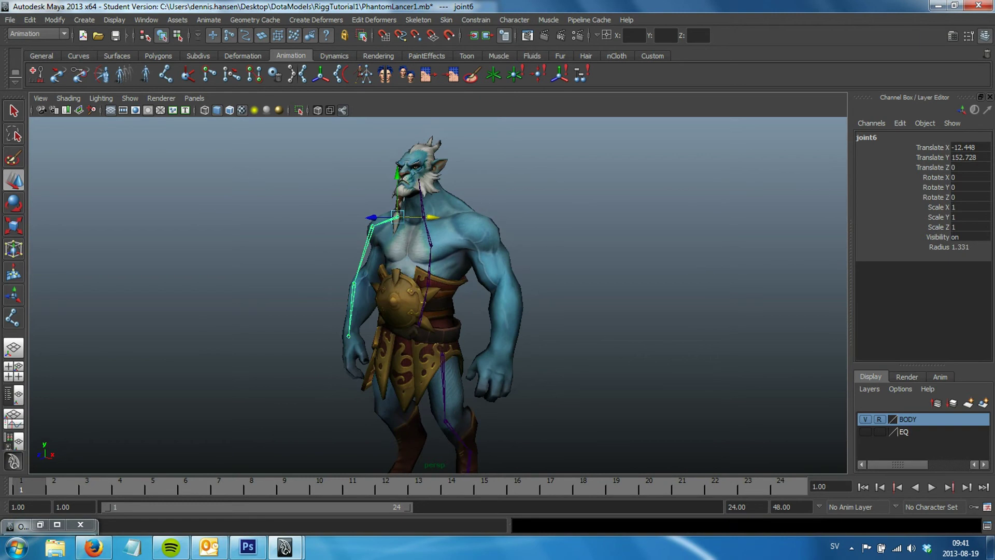
alt+drag(466, 286, 362, 285)
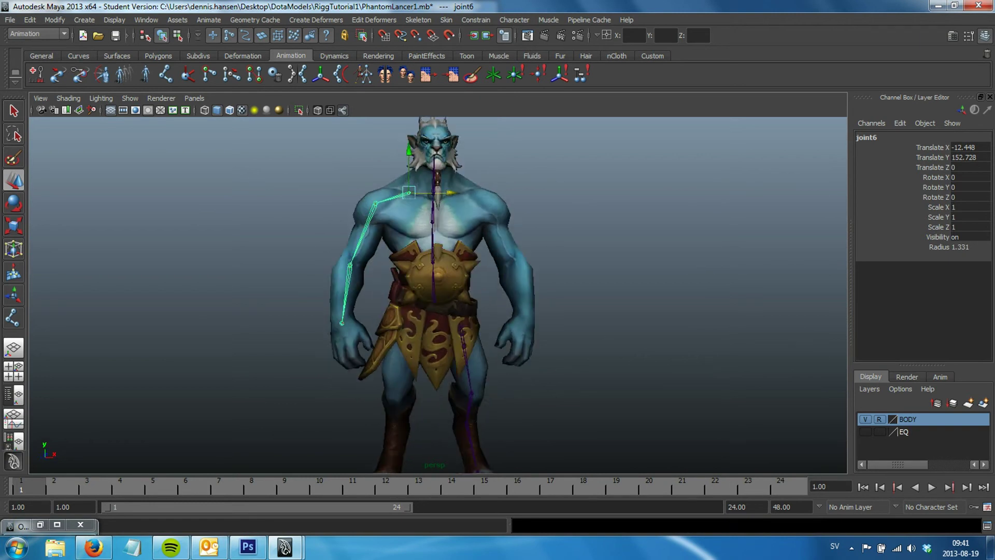
alt+drag(466, 286, 394, 285)
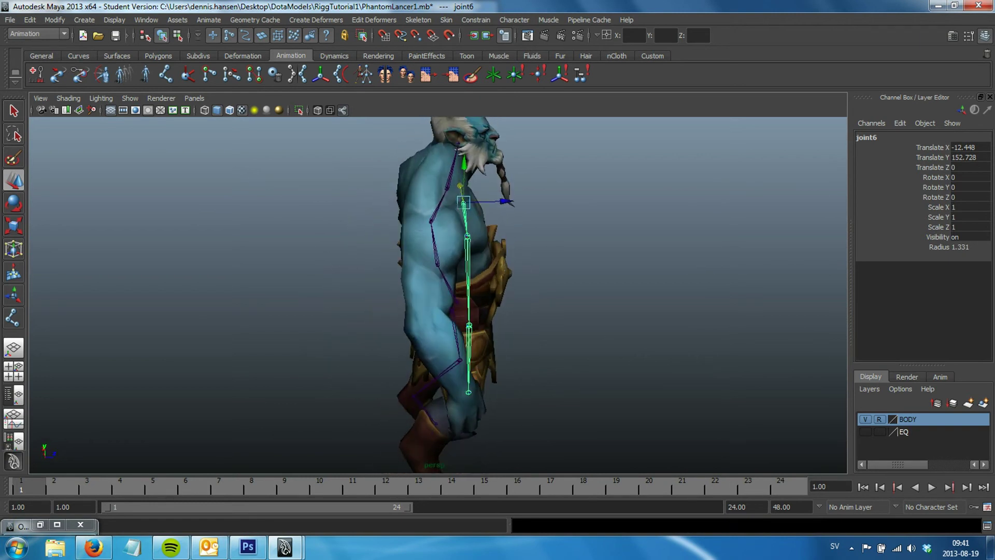
mouse_move(497, 202)
mouse_down()
mouse_move(461, 203)
mouse_move(471, 202)
mouse_up()
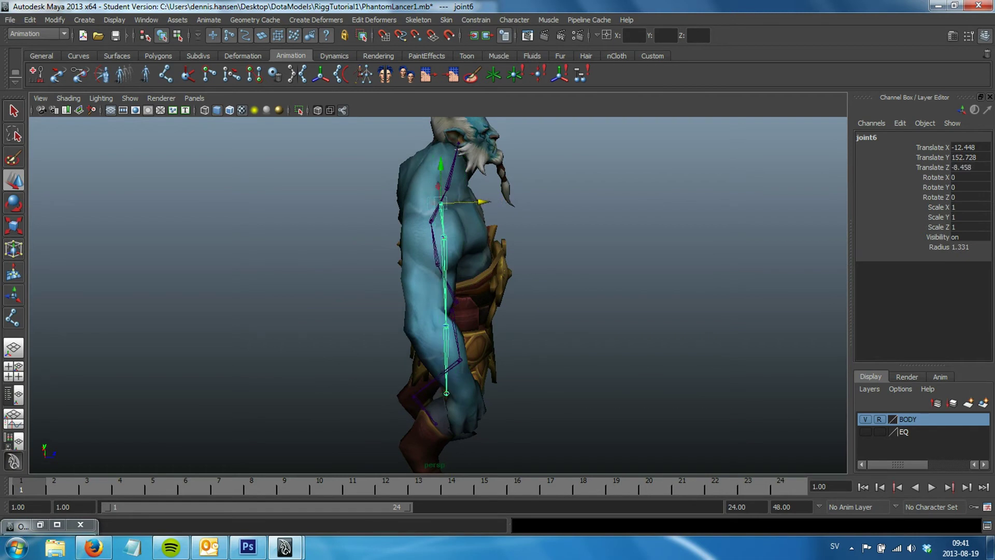
click(443, 236)
drag(485, 236, 473, 236)
- Move the elbow joint inside the arm and place the wrist joint at the hand
click(435, 327)
drag(475, 325, 465, 325)
click(424, 394)
mouse_move(424, 394)
mouse_down()
mouse_move(467, 392)
mouse_move(259, 394)
mouse_up()
click(467, 392)
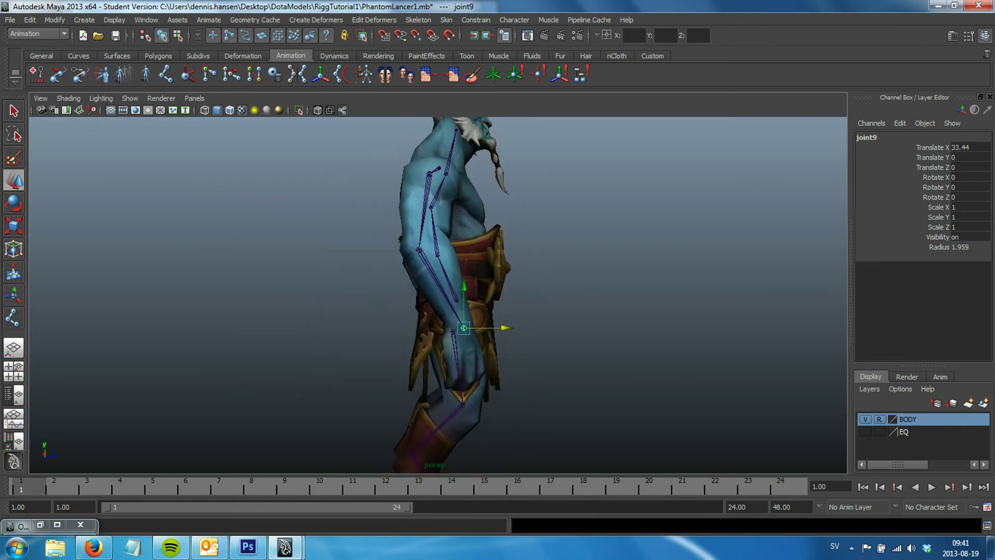
mouse_move(505, 327)
mouse_down()
mouse_move(668, 328)
mouse_move(638, 328)
mouse_up()
drag(409, 306, 412, 306)
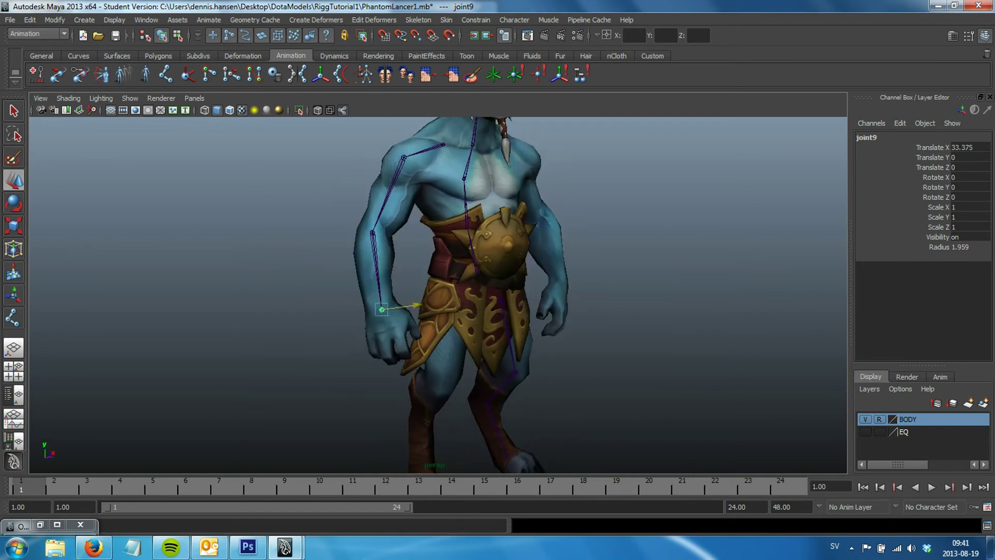
- Refine the collar and shoulder joints individually, without moving their children
mouse_move(518, 291)
alt+mouse_down()
mouse_move(490, 290)
mouse_move(565, 301)
mouse_move(513, 296)
alt+mouse_up()
click(430, 192)
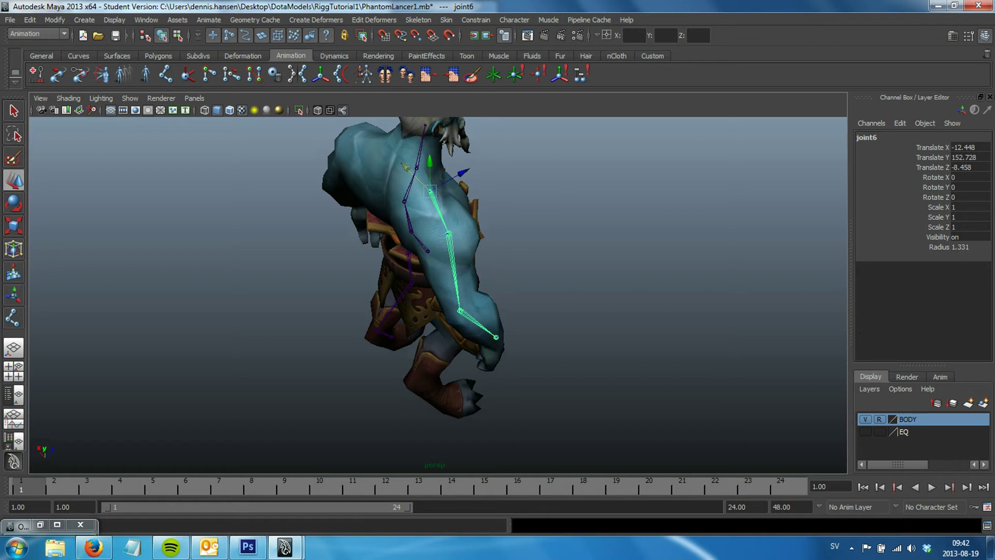
key(Insert)
middle_drag(430, 265, 429, 261)
mouse_move(429, 262)
alt+mouse_down()
mouse_move(432, 248)
mouse_move(420, 310)
alt+mouse_up()
key(Down)
middle_drag(420, 309, 416, 309)
mouse_move(417, 309)
alt+mouse_down()
mouse_move(457, 245)
mouse_move(443, 297)
mouse_move(402, 279)
mouse_move(441, 280)
alt+mouse_up()
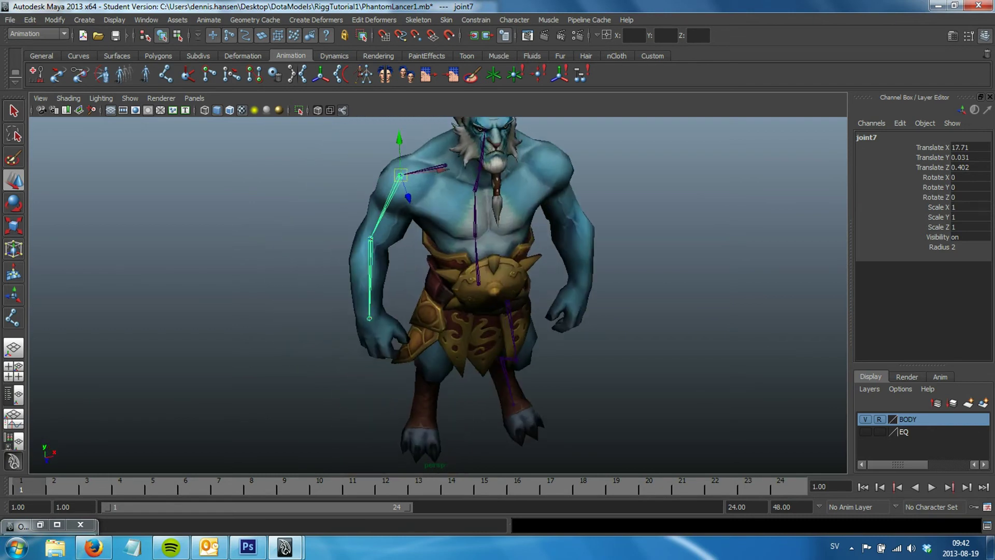
- Rename the collar joint to R_Collar
key(Up)
double_click(867, 137)
key(Return)
alt+drag(467, 285, 477, 285)
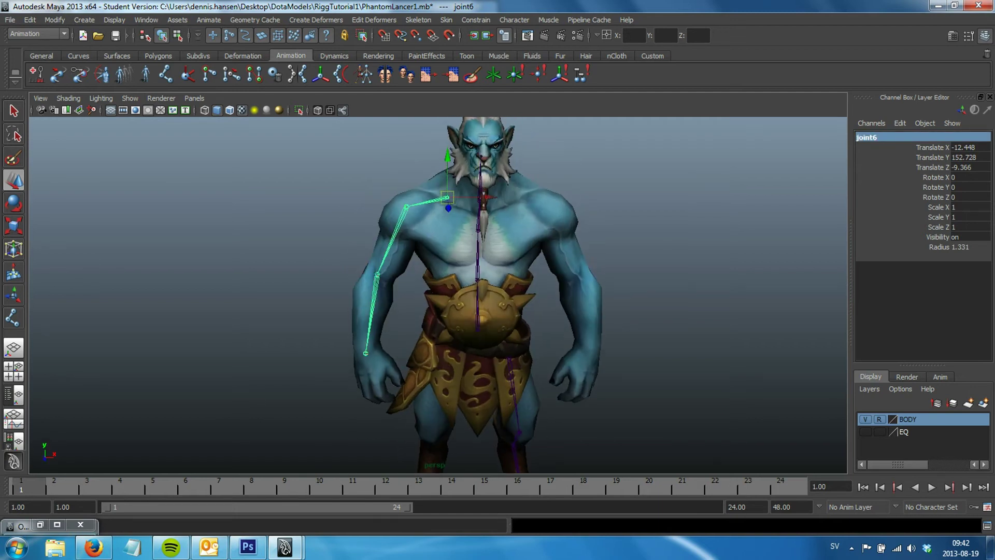
double_click(866, 137)
text(R_shoulde)
key(BackSpace)
key(BackSpace)
key(BackSpace)
key(BackSpace)
key(BackSpace)
key(BackSpace)
key(BackSpace)
text(Shoulder)
key(BackSpace)
key(BackSpace)
key(BackSpace)
key(BackSpace)
key(BackSpace)
key(BackSpace)
key(BackSpace)
key(BackSpace)
text(Collar)
key(Return)
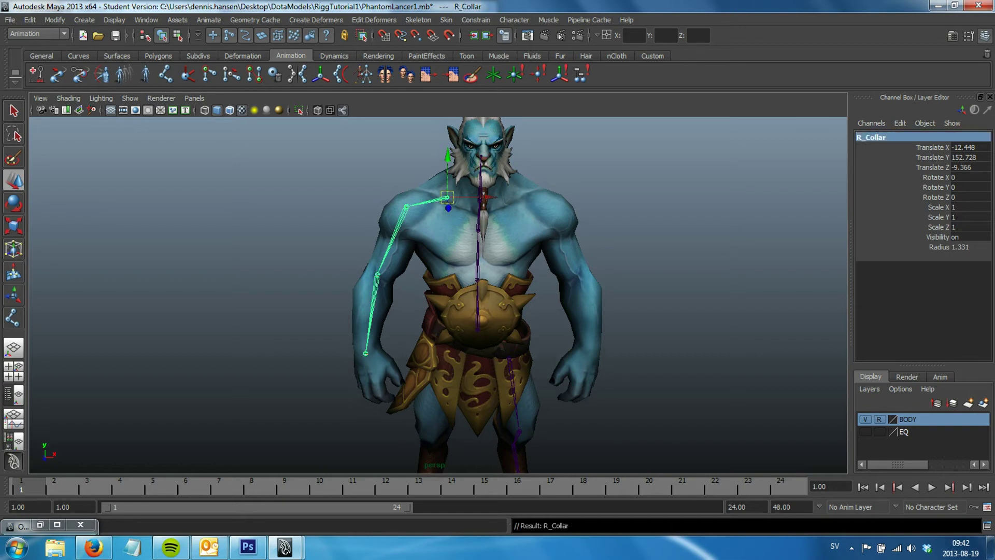
- Rename the next joint down to R_Shoulder, correcting the capital S
key(Down)
double_click(866, 137)
text(R_shoul)
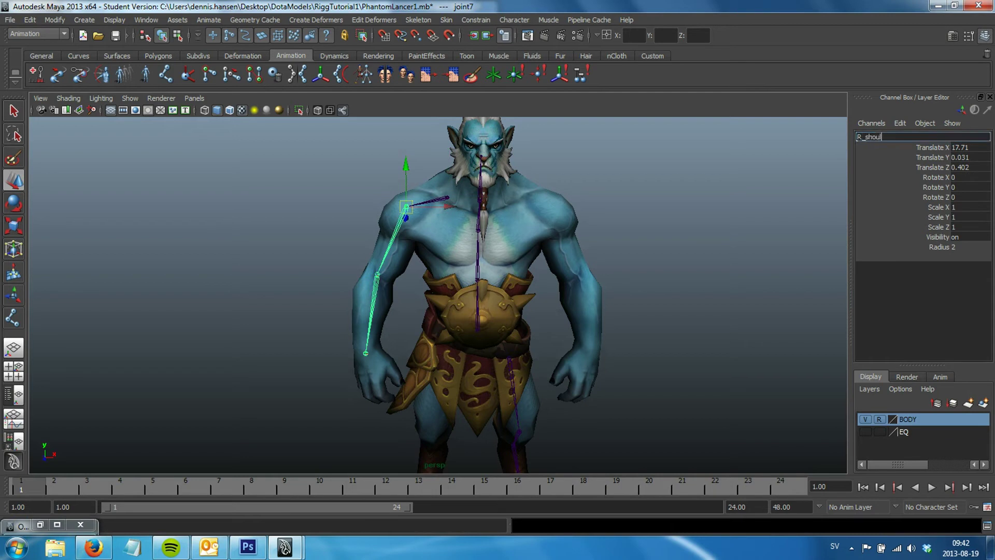
text(der)
key(Return)
click(866, 137)
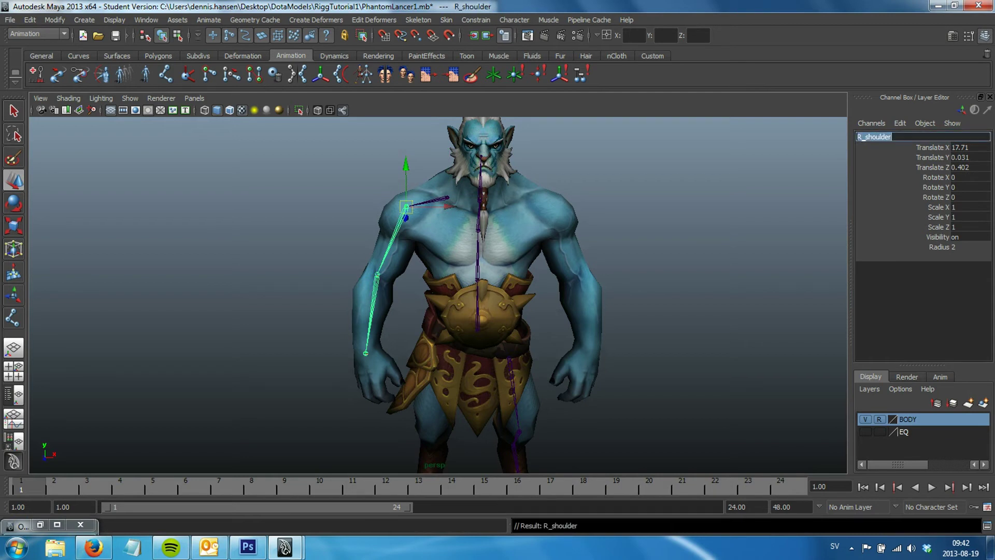
key(Delete)
text(S)
key(Return)
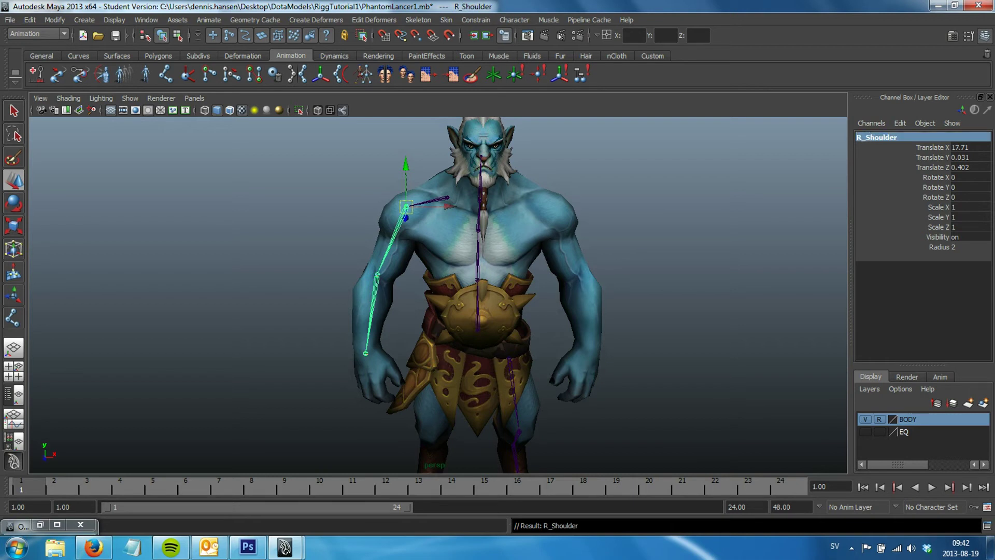
- Name the elbow joint R_Elbow and the wrist joint R_Wrist
key(Down)
double_click(882, 137)
text(R_Elbow)
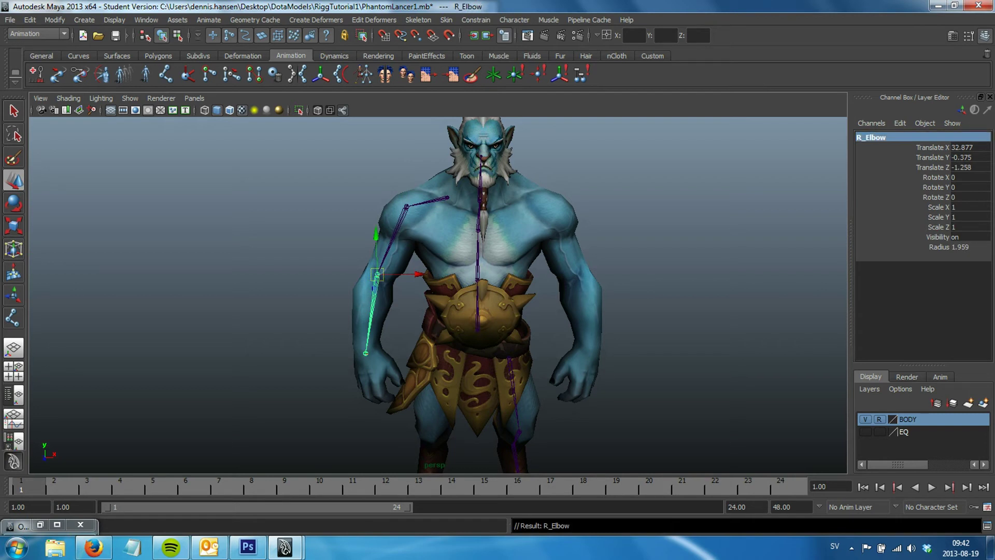
key(Down)
double_click(866, 137)
text(R_Wrist)
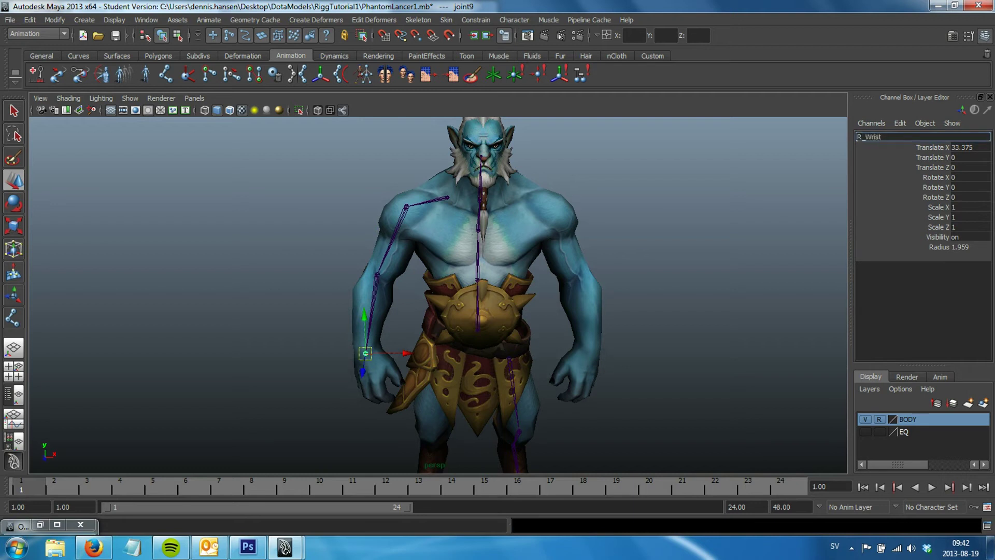
key(Return)
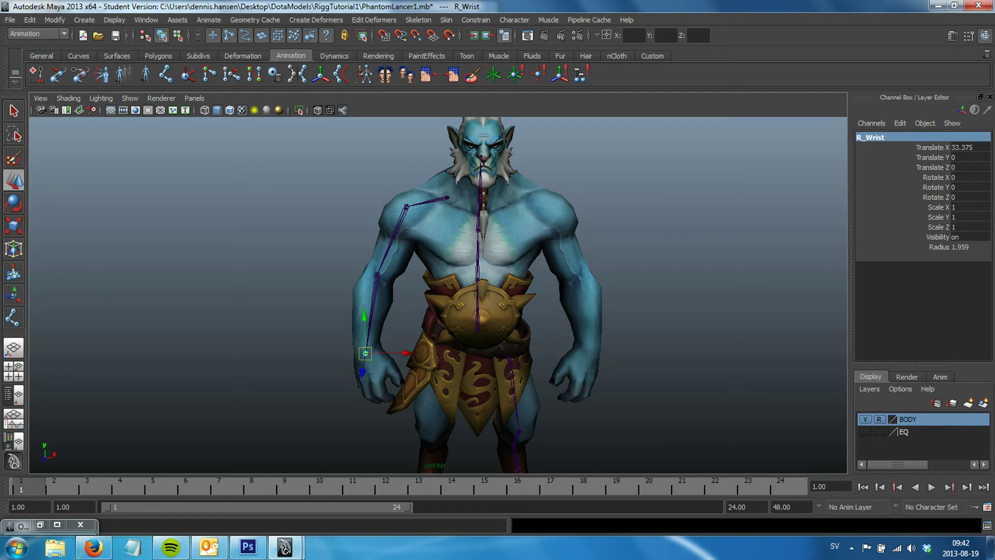
click(447, 198)
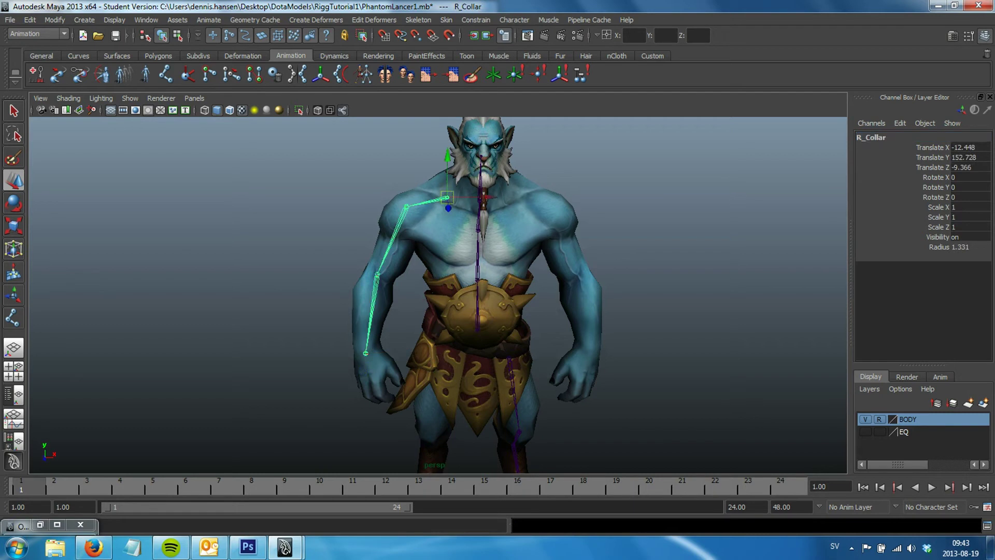
- Rename the bottom spine joint at the hips to Root
click(478, 330)
click(866, 137)
text(R)
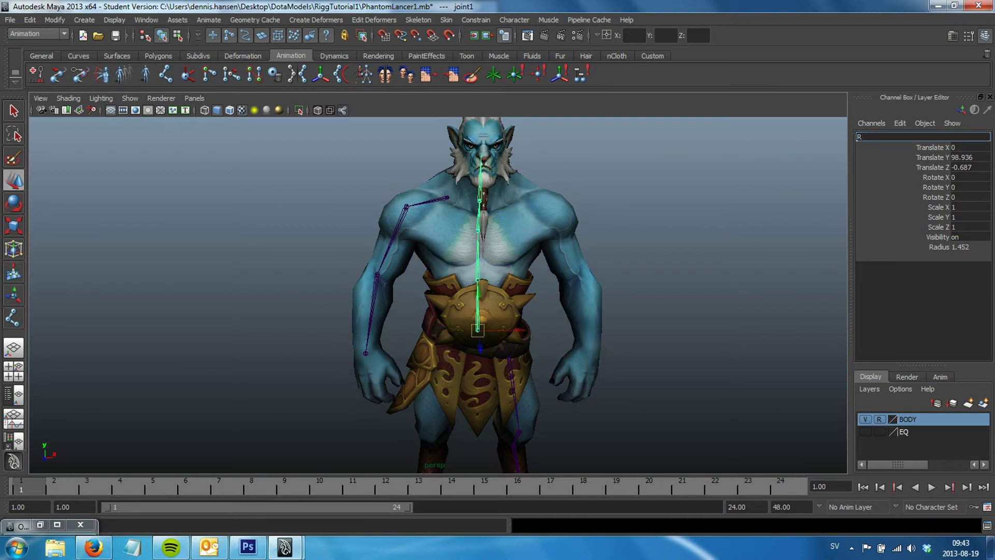
text(oot)
key(Return)
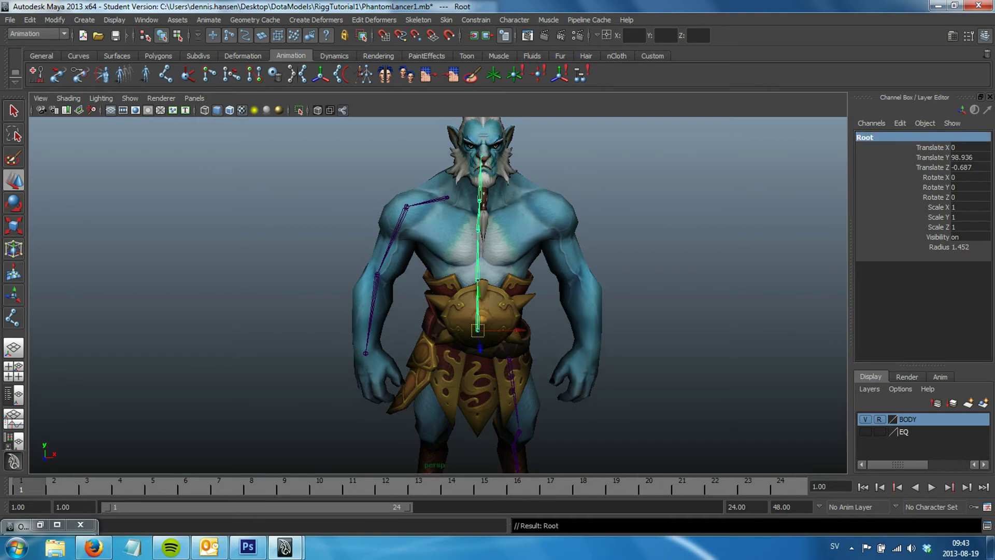
key(Escape)
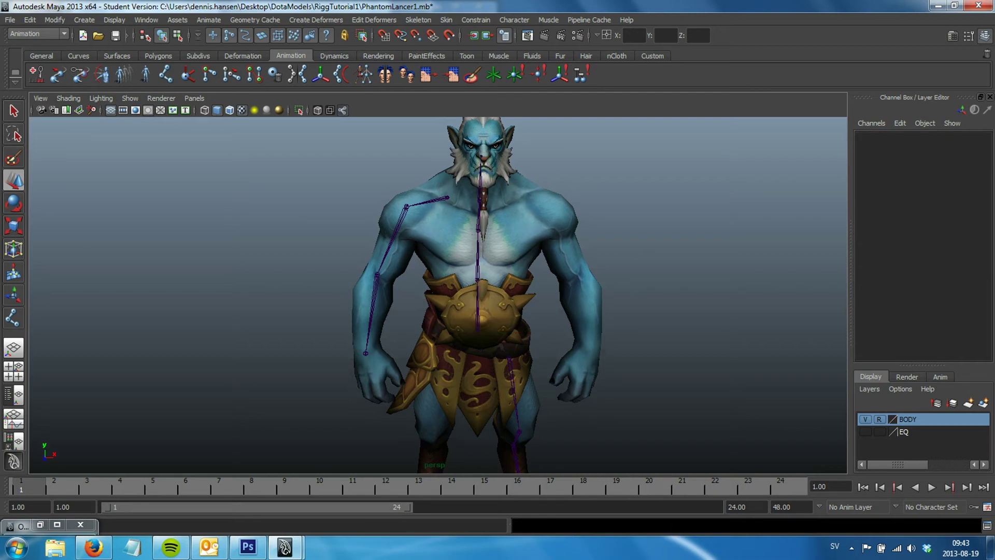
- Rename the three joints above the root Spine1, Spine2 and Spine3
click(478, 281)
double_click(865, 137)
text(Spine1)
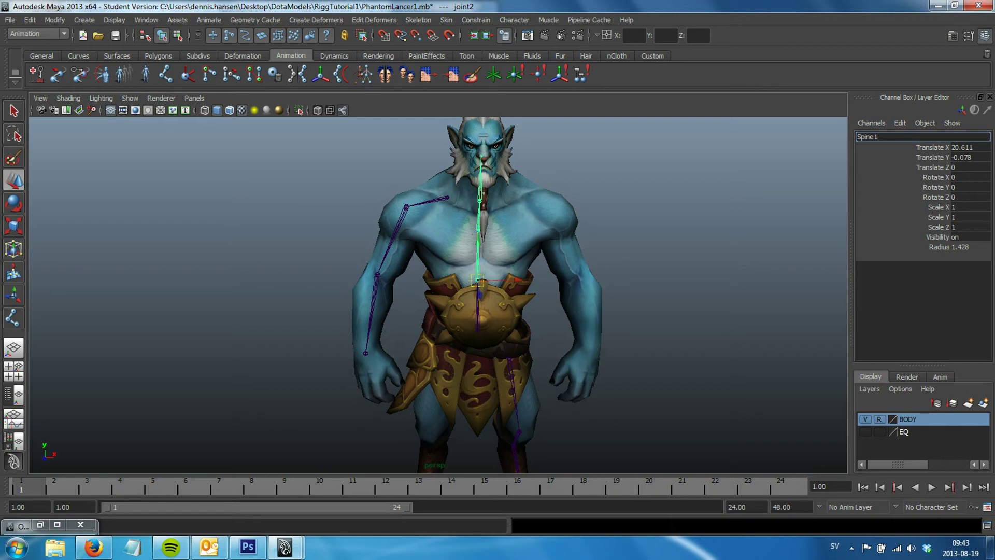
key(Return)
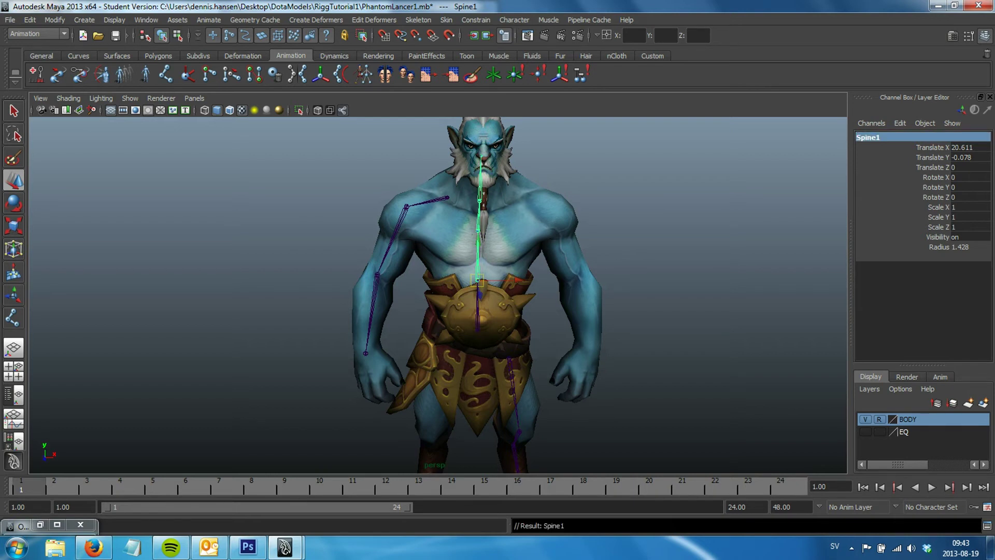
key(Down)
double_click(864, 137)
text(S)
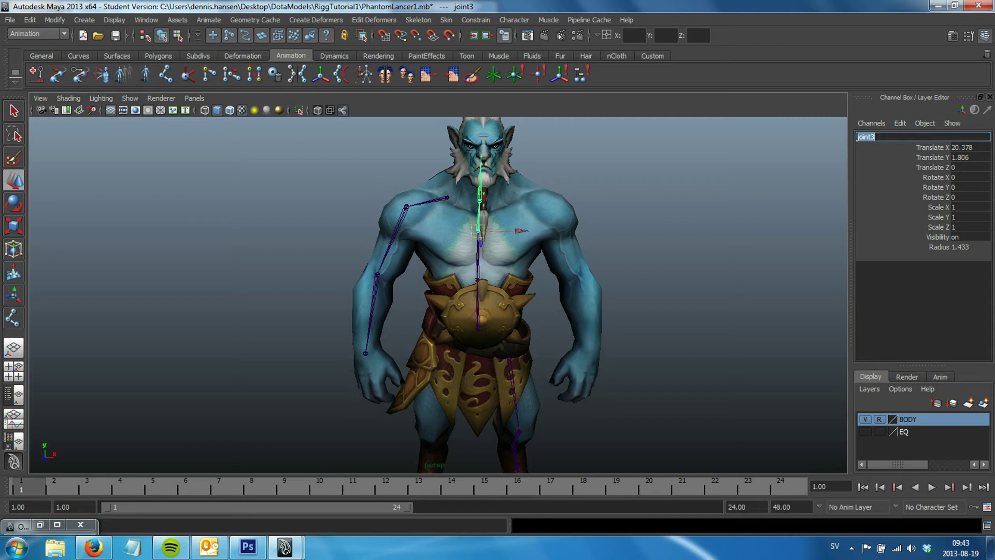
text(pine2)
key(Return)
key(Down)
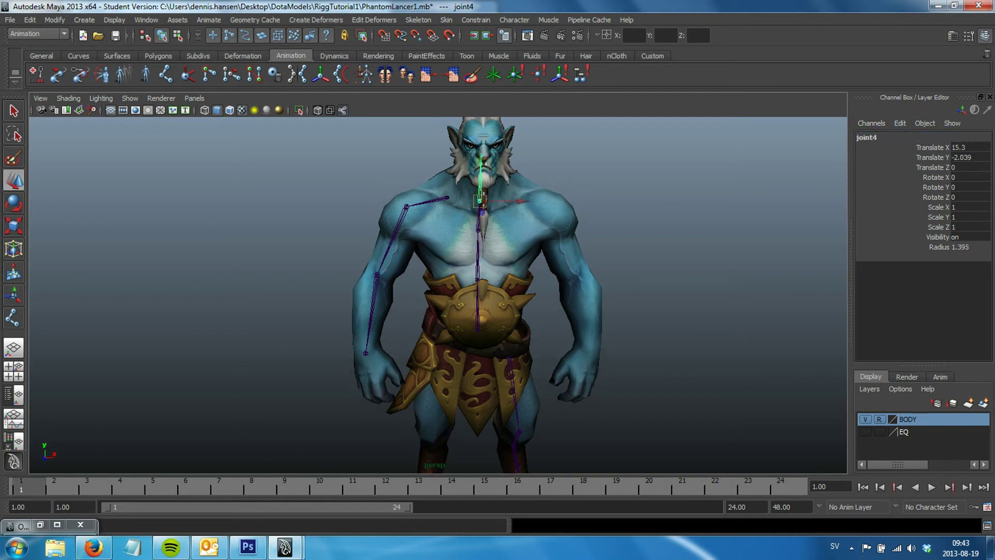
double_click(865, 137)
text(Spine3)
key(Return)
- Move the top spine joint up inside the neck, checking from side and front
mouse_move(467, 259)
alt+mouse_down()
mouse_move(446, 270)
mouse_move(474, 259)
mouse_move(580, 259)
mouse_move(498, 259)
mouse_move(529, 260)
mouse_move(466, 223)
mouse_move(467, 290)
alt+mouse_up()
scroll(466, 259, up, 5)
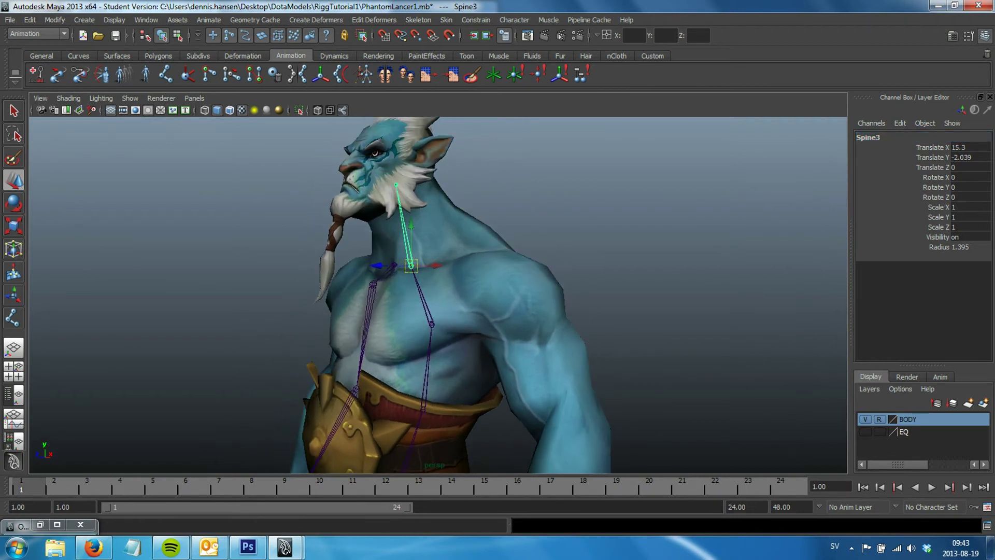
click(396, 185)
drag(396, 155, 396, 202)
key(ctrl+z)
mouse_move(394, 259)
alt+mouse_down()
mouse_move(519, 259)
mouse_move(446, 259)
alt+mouse_up()
mouse_move(493, 228)
mouse_down()
mouse_move(496, 190)
mouse_move(493, 229)
mouse_move(467, 233)
mouse_move(486, 231)
mouse_up()
alt+drag(466, 234, 435, 233)
drag(526, 227, 541, 223)
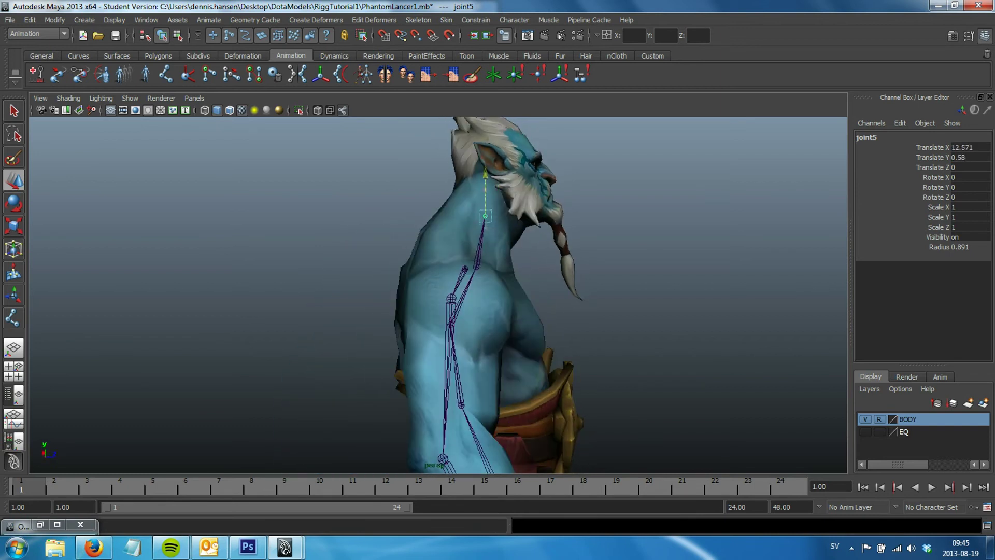
alt+drag(435, 234, 306, 233)
drag(399, 222, 398, 222)
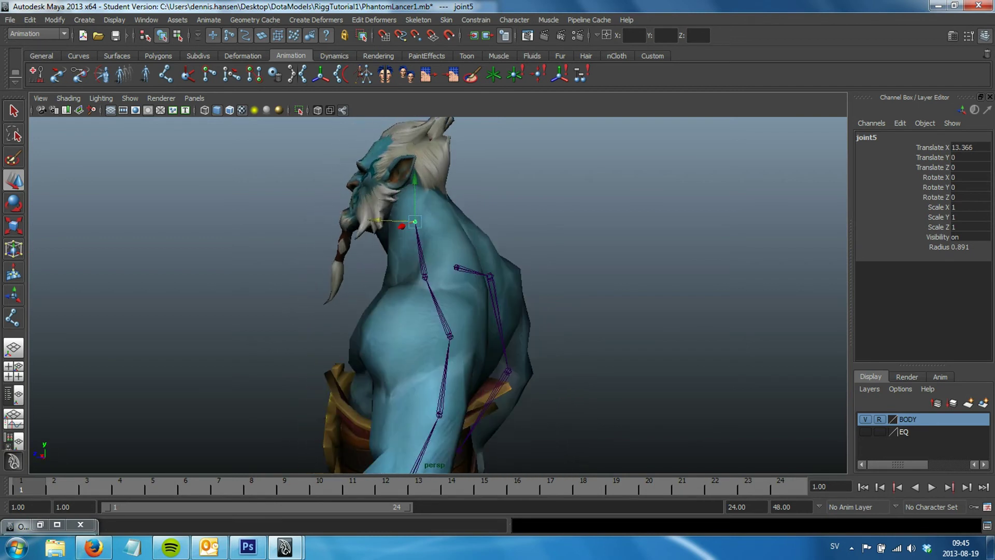
drag(399, 222, 492, 228)
- Lower Spine3 slightly, raise the top joint further, and rename it Neck
key(Up)
drag(451, 268, 450, 283)
key(Down)
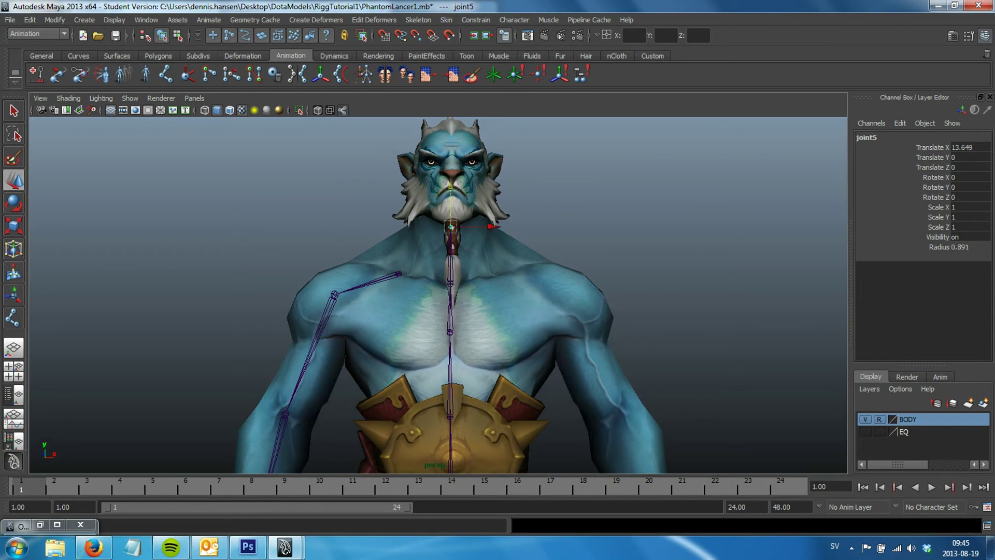
mouse_move(451, 228)
mouse_down()
mouse_move(394, 230)
mouse_move(415, 231)
mouse_up()
double_click(865, 137)
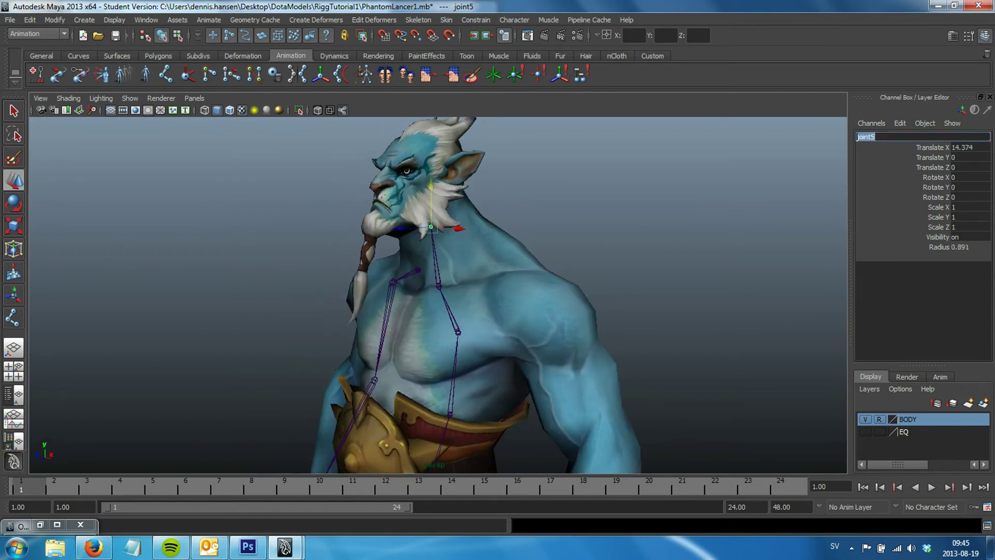
text(Neck)
key(Return)
alt+drag(438, 291, 363, 280)
alt+middle_drag(363, 280, 363, 218)
mouse_move(467, 290)
alt+mouse_down()
mouse_move(342, 280)
mouse_move(446, 270)
mouse_move(363, 269)
mouse_move(451, 270)
alt+mouse_up()
alt+middle_drag(451, 270, 439, 197)
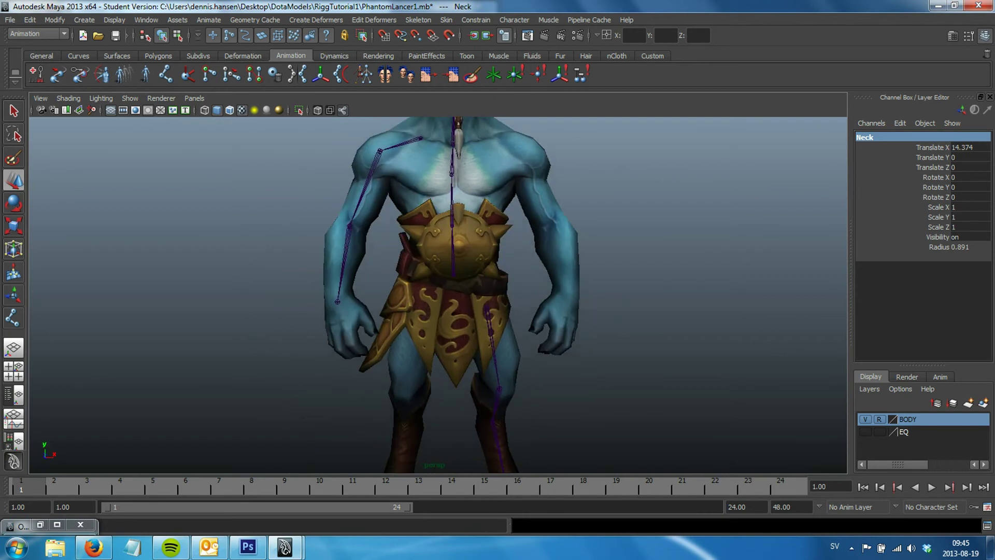
- Name the top leg joint L_Thigh and the next joint down L_Knee
click(487, 313)
scroll(487, 313, up, 3)
alt+middle_drag(487, 313, 436, 220)
double_click(881, 136)
text(L_Thigh)
key(Return)
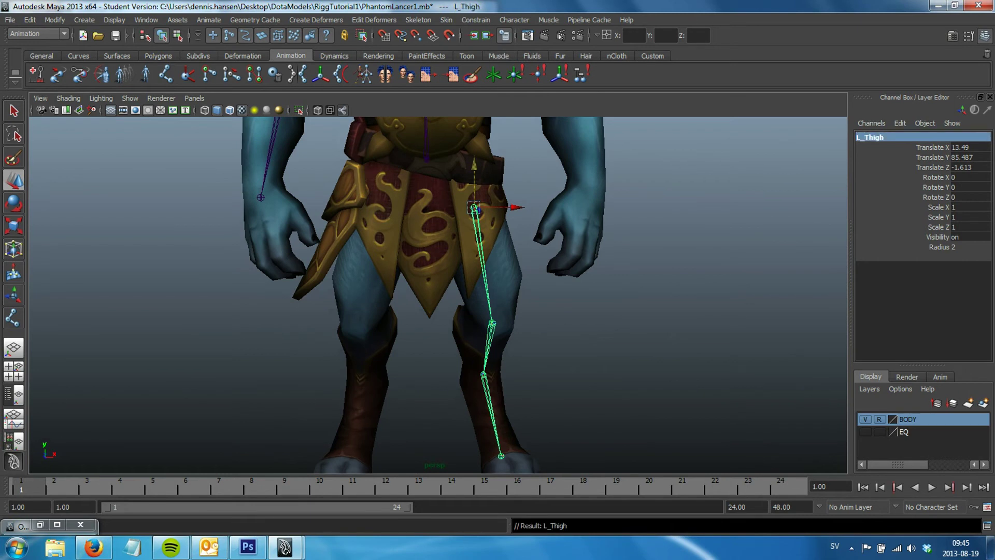
key(Down)
double_click(868, 136)
text(L_Knee)
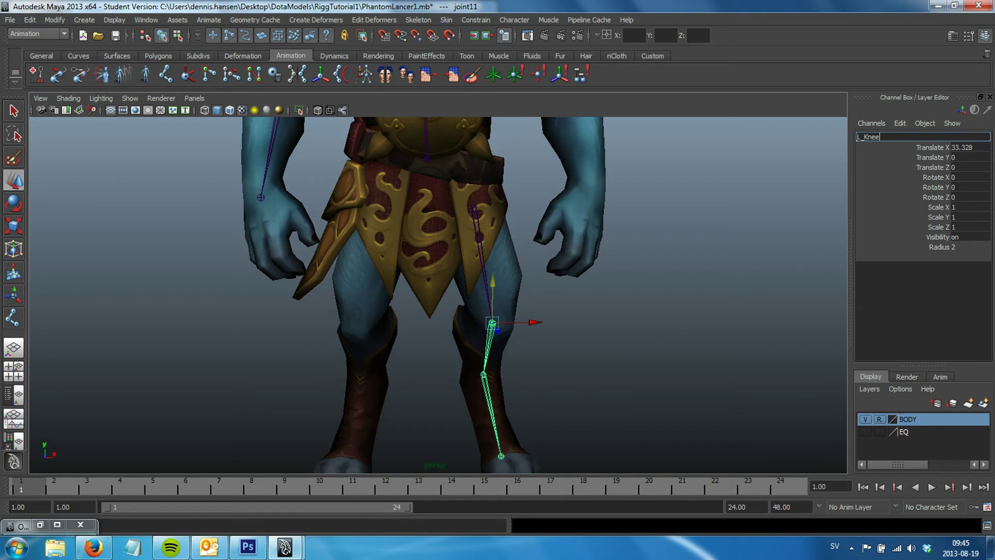
key(Return)
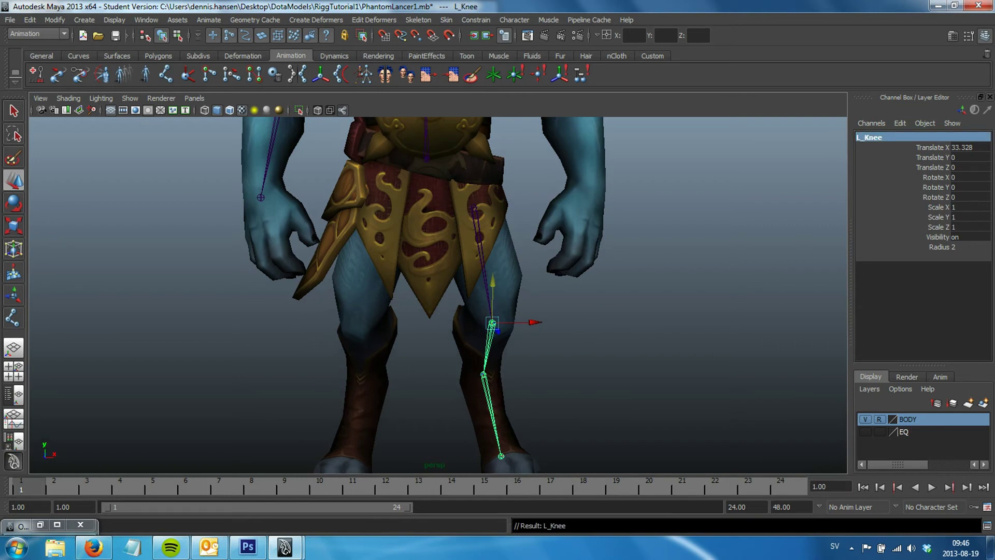
- Name the ankle joint L_Foot, correcting the mistyped L_Foot1
alt+middle_drag(435, 322, 436, 274)
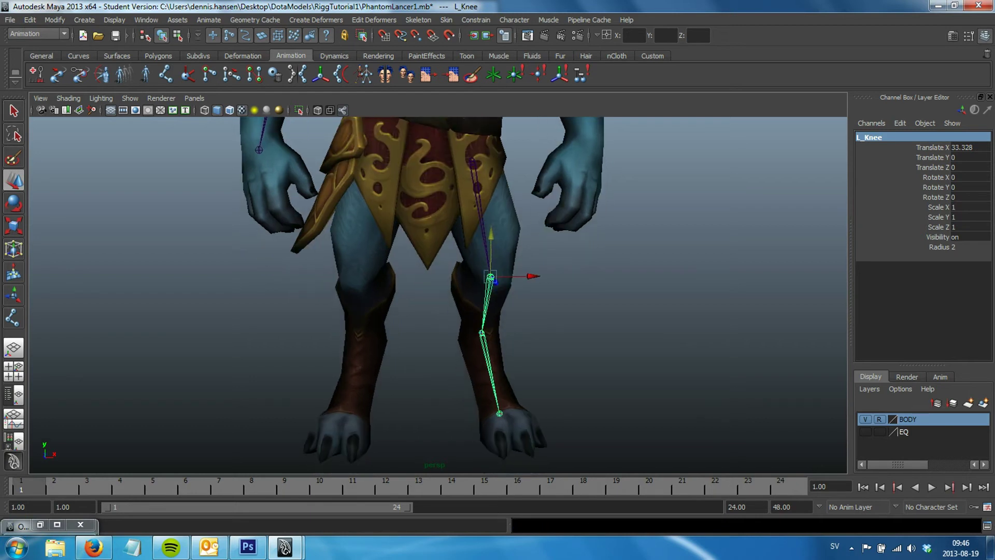
key(Down)
click(869, 137)
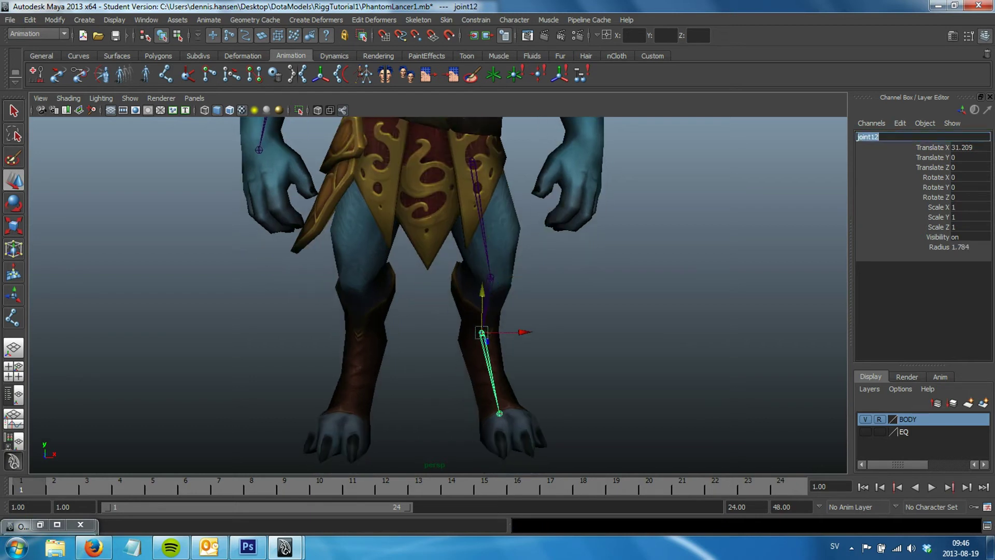
text(L_)
text(Foot1)
key(Return)
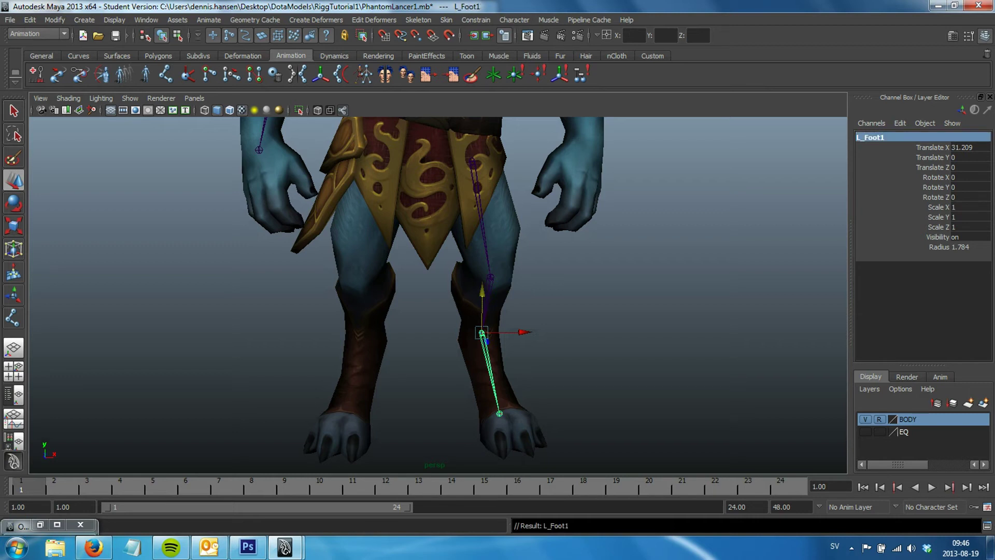
key(Down)
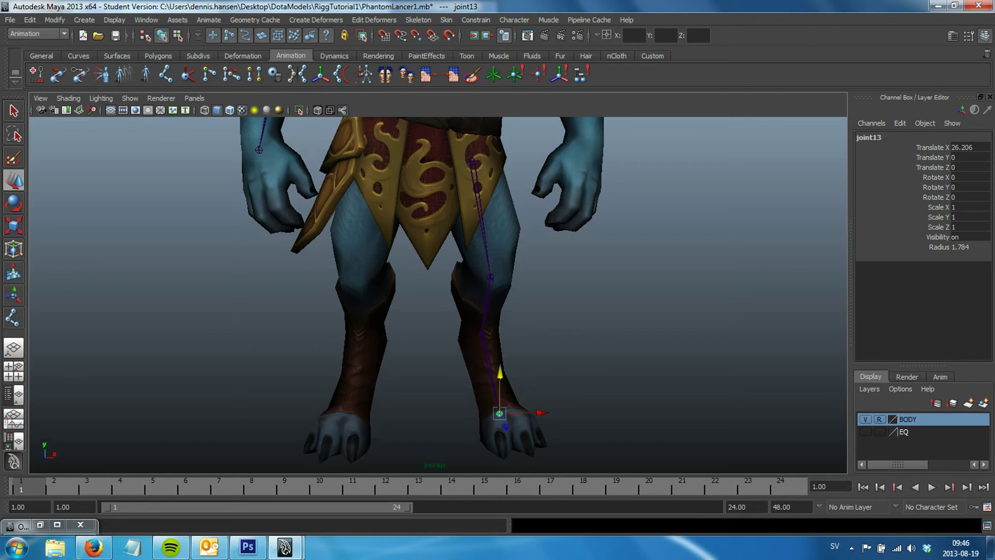
key(Up)
double_click(871, 137)
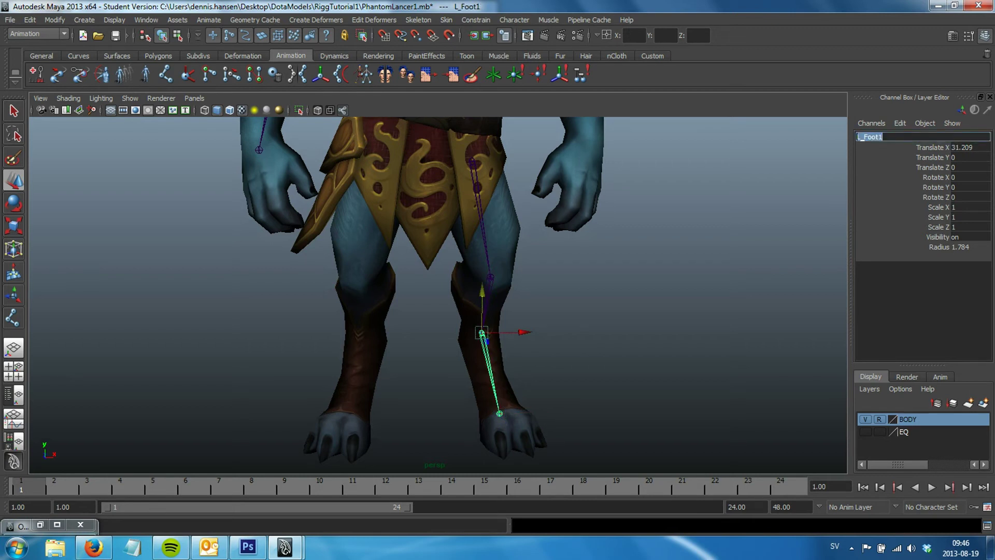
key(End)
key(BackSpace)
key(Return)
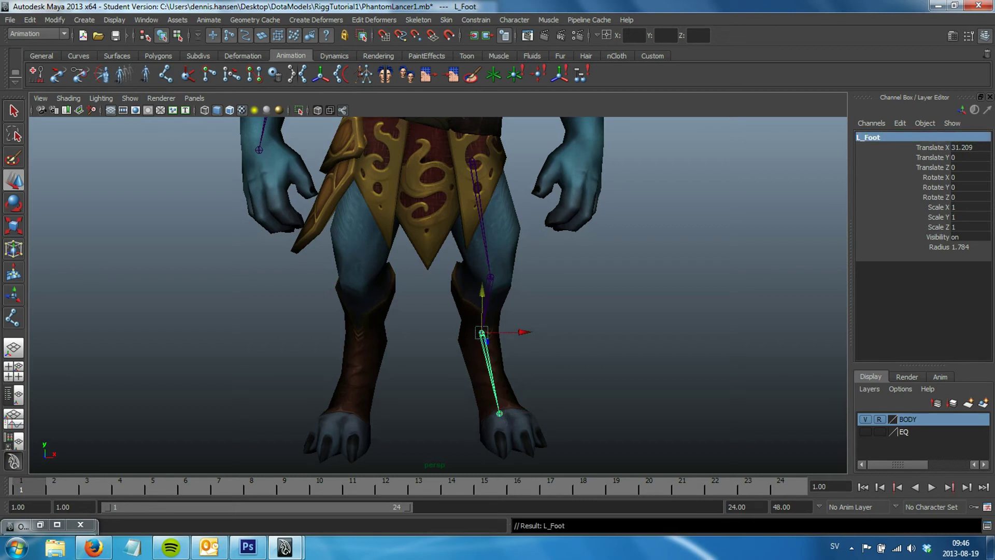
- Name the foot tip joint L_FootEnd
key(Down)
double_click(868, 136)
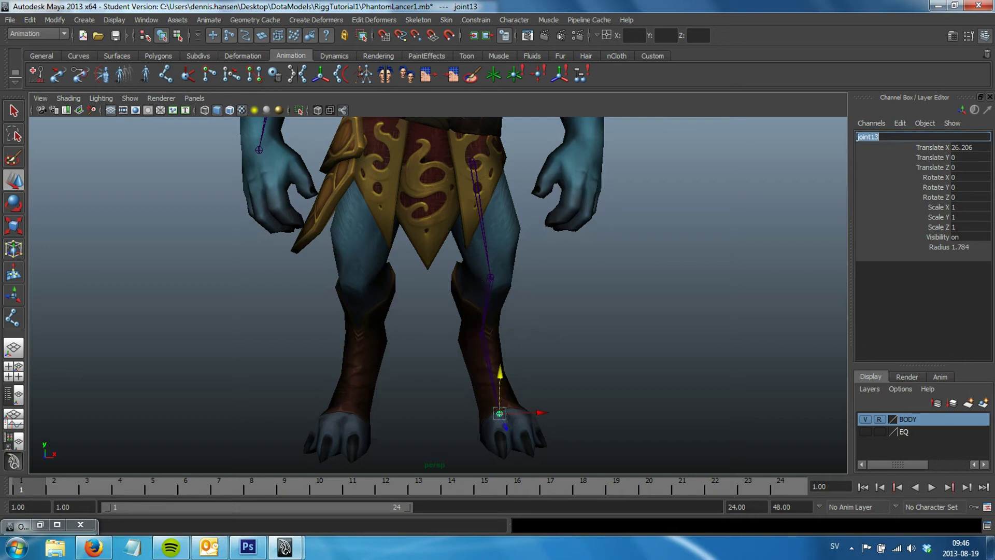
text(L_FootEnd)
key(Return)
- Test-bend the knee joint with the rotate tool, then undo the bend
alt+drag(498, 290, 466, 291)
key(Up)
key(Up)
key(e)
drag(409, 316, 394, 342)
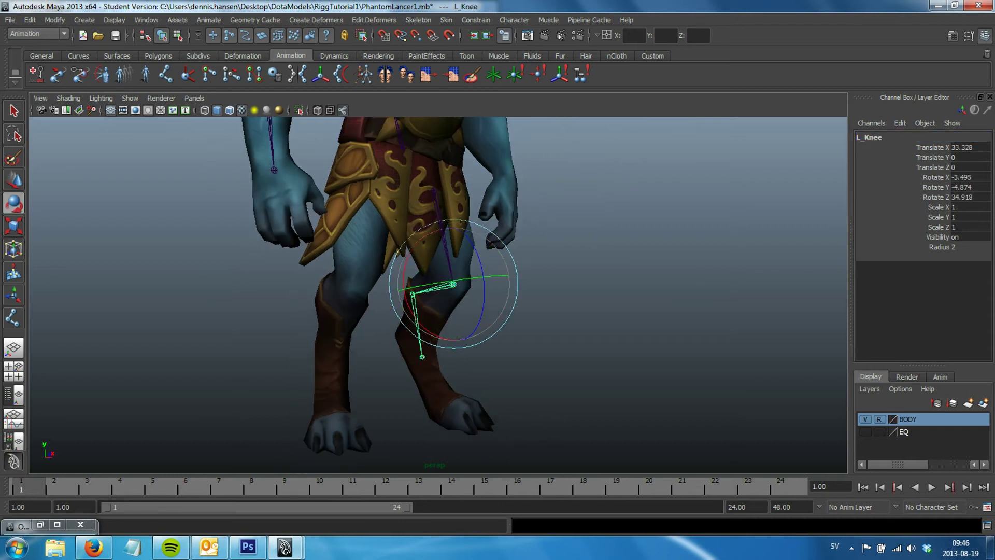
key(ctrl+z)
alt+drag(466, 291, 508, 290)
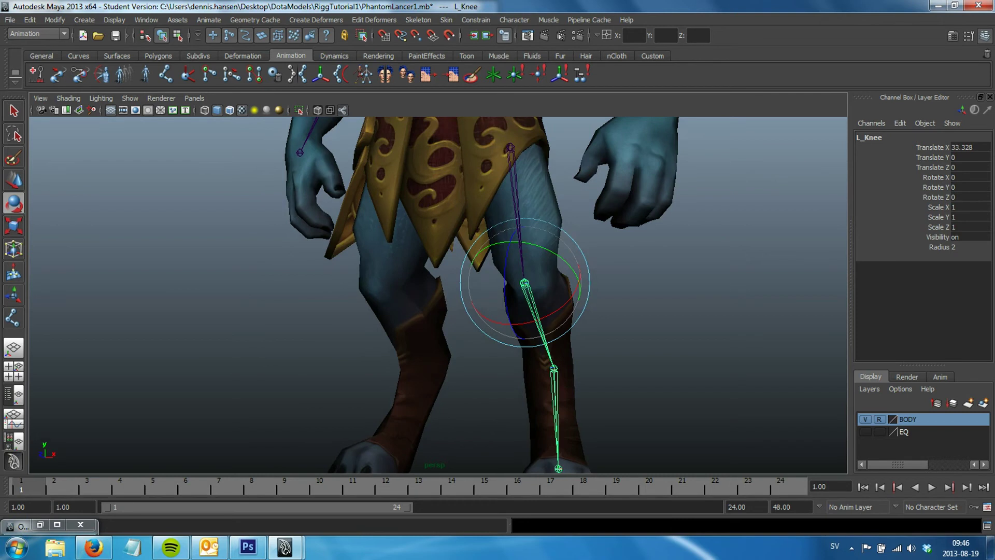
scroll(438, 295, down, 3)
scroll(438, 295, down, 2)
mouse_move(438, 295)
alt+mouse_down()
mouse_move(394, 296)
mouse_move(456, 296)
alt+mouse_up()
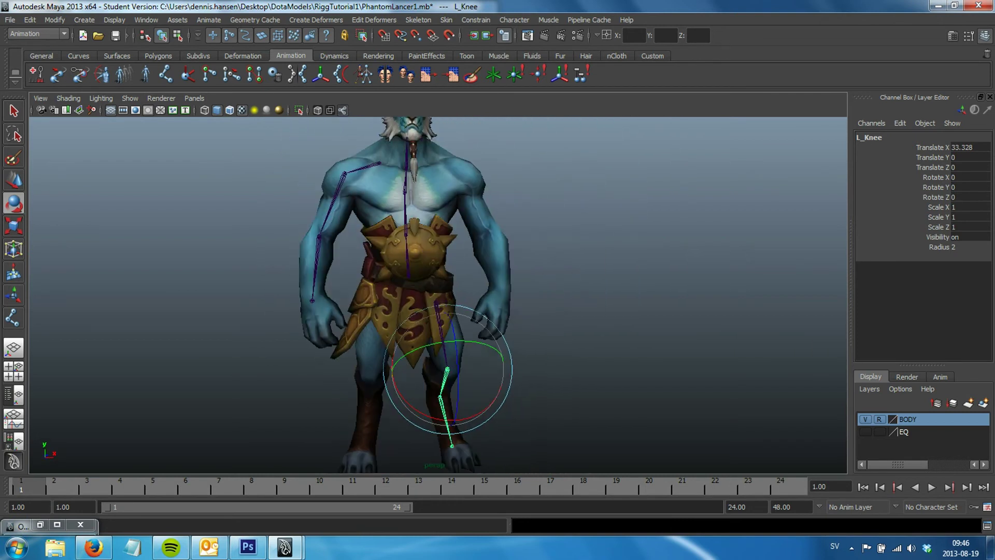
- Mirror the R_Collar arm chain and the L_Thigh leg chain to the opposite side
click(456, 295)
click(379, 163)
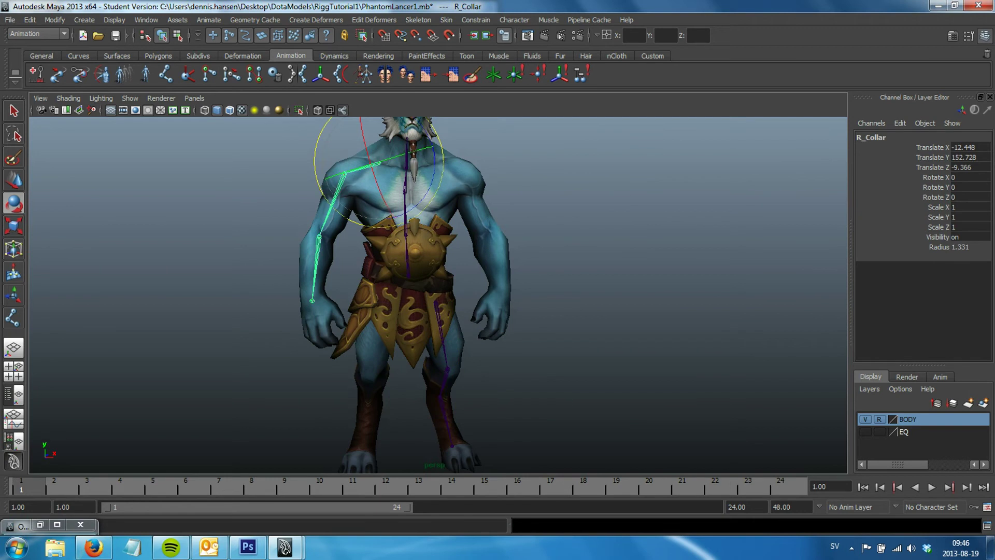
key(q)
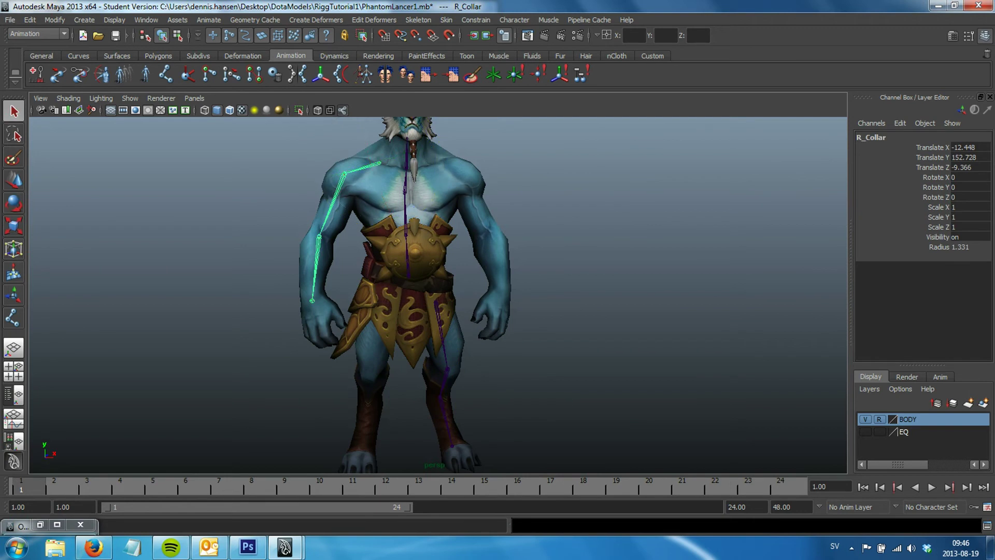
click(298, 74)
click(439, 326)
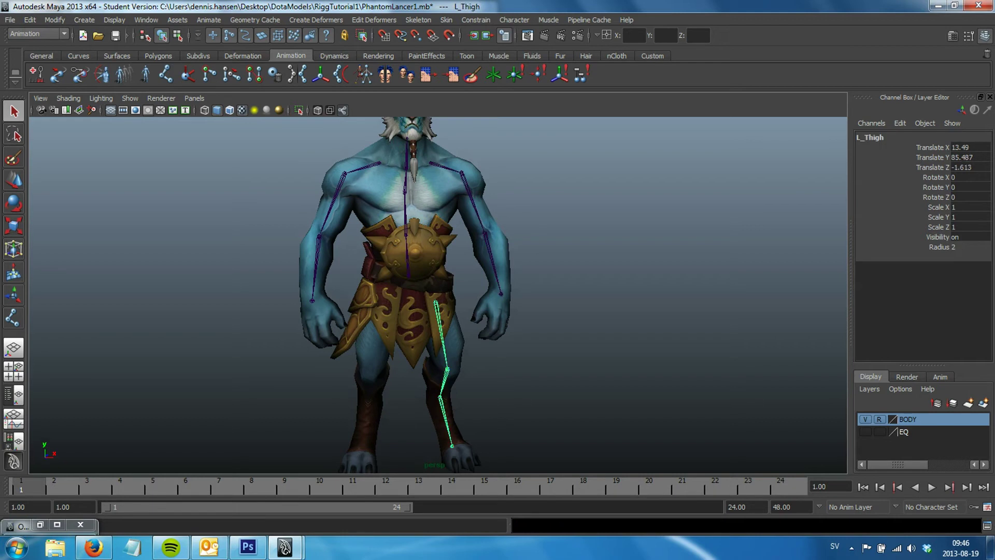
click(293, 74)
- Rename the mirrored arm joints from R_Collar1 to L_Collar and from R_Wrist to L_Wrist
mouse_move(415, 290)
alt+mouse_down()
mouse_move(539, 290)
mouse_move(415, 291)
alt+mouse_up()
click(449, 202)
double_click(874, 137)
key(BackSpace)
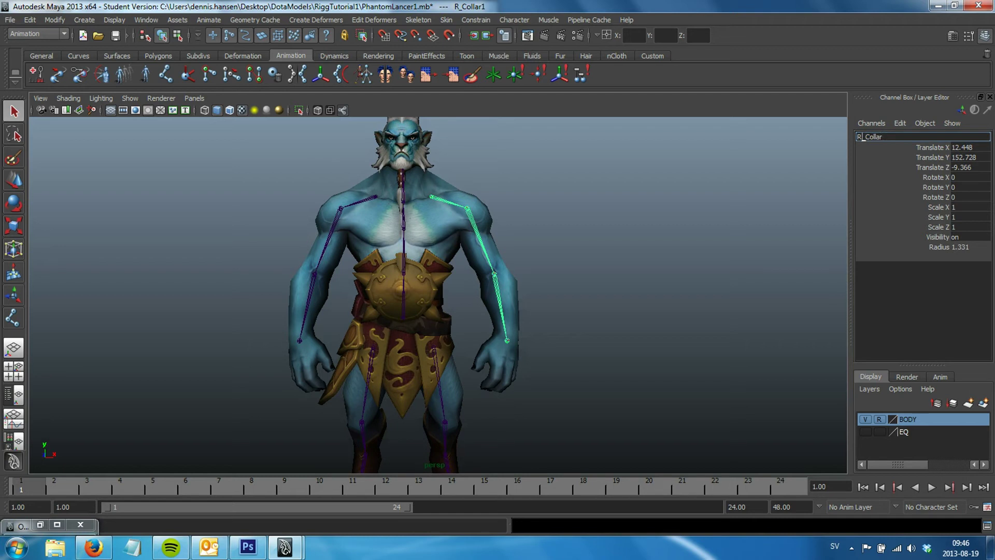
key(Home)
key(Delete)
text(L)
key(Return)
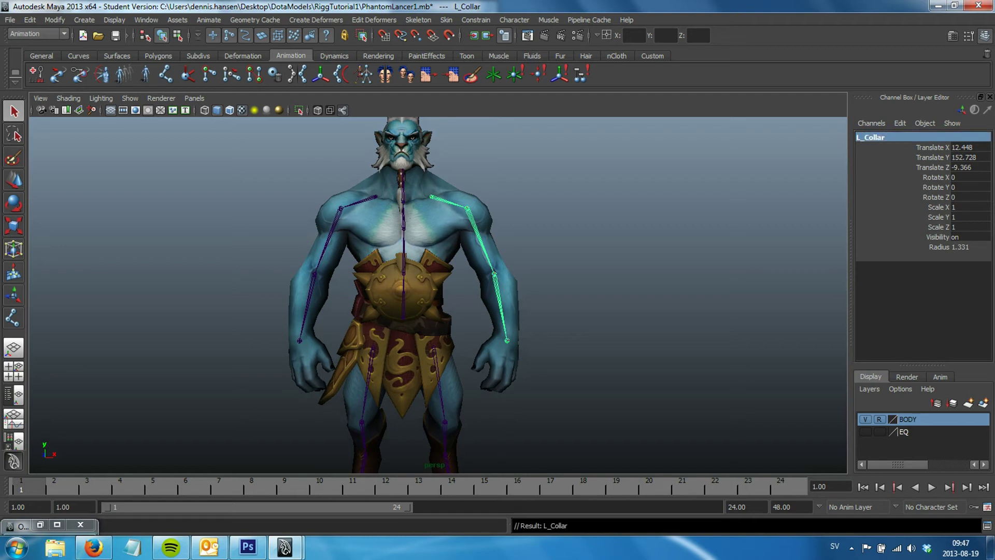
key(BackSpace)
text(L_Thigh1)
key(Return)
- Rename the mirrored leg chain with the R prefix, from R_Thigh down to R_FootEnd
alt+middle_drag(438, 311, 438, 171)
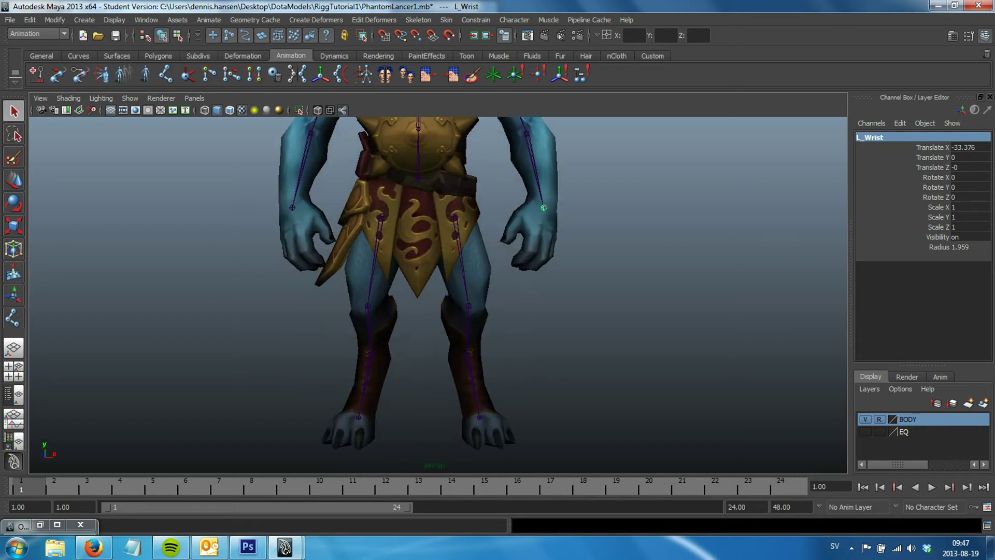
click(381, 216)
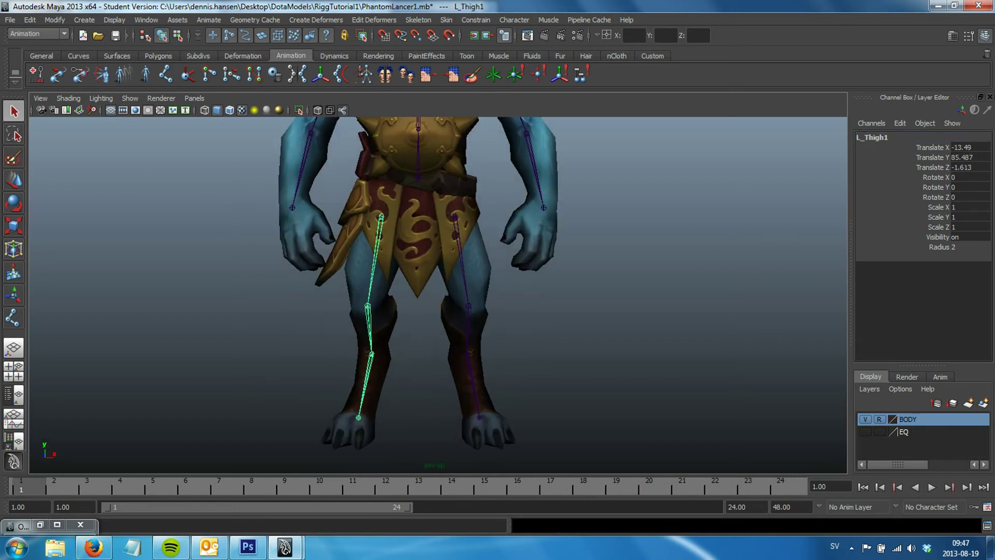
click(861, 137)
key(End)
text(R)
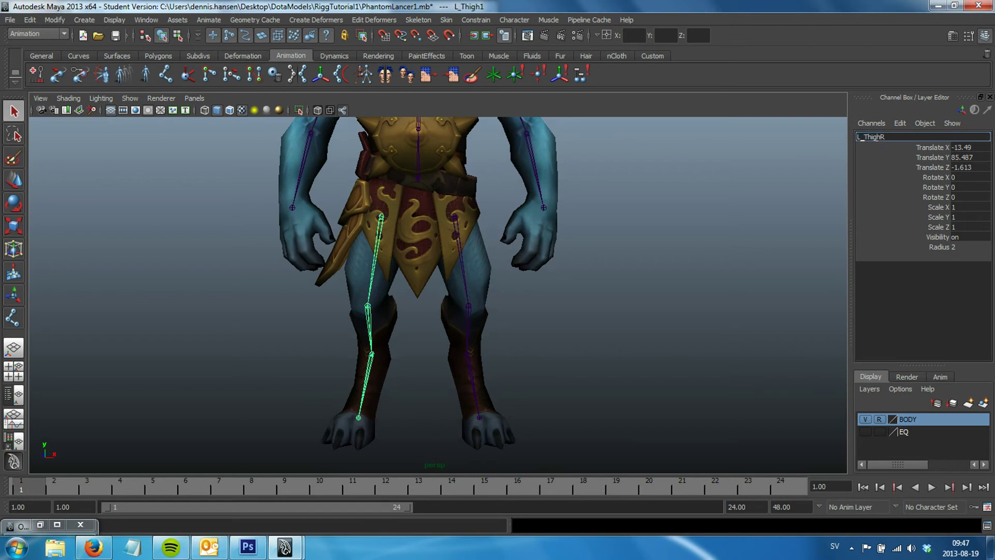
key(BackSpace)
key(BackSpace)
text(R)
key(Return)
key(Down)
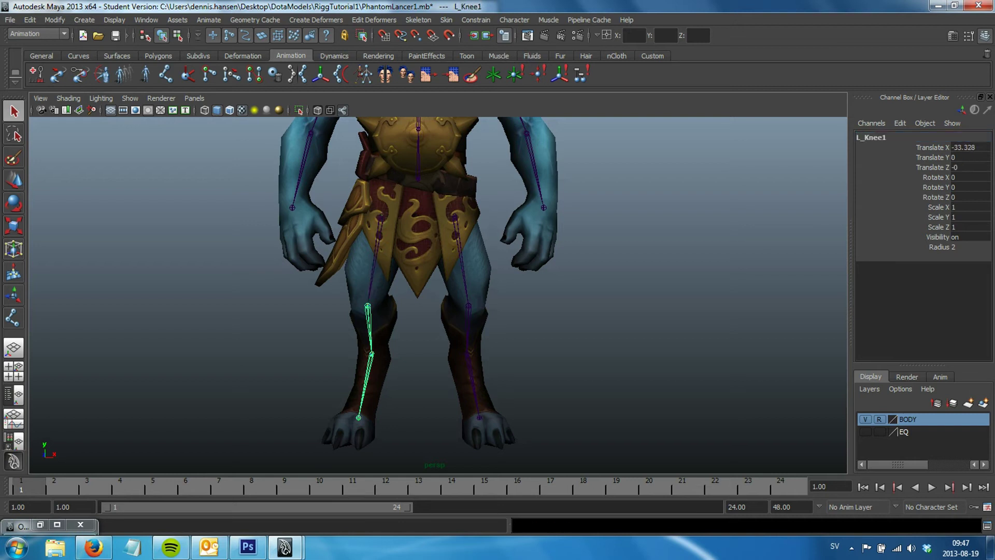
double_click(876, 136)
key(Down)
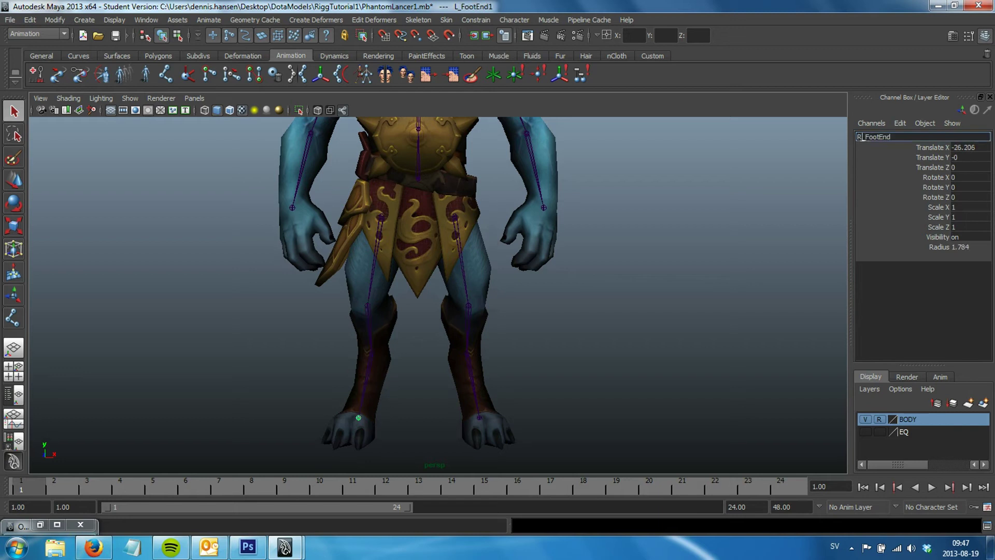
key(Down)
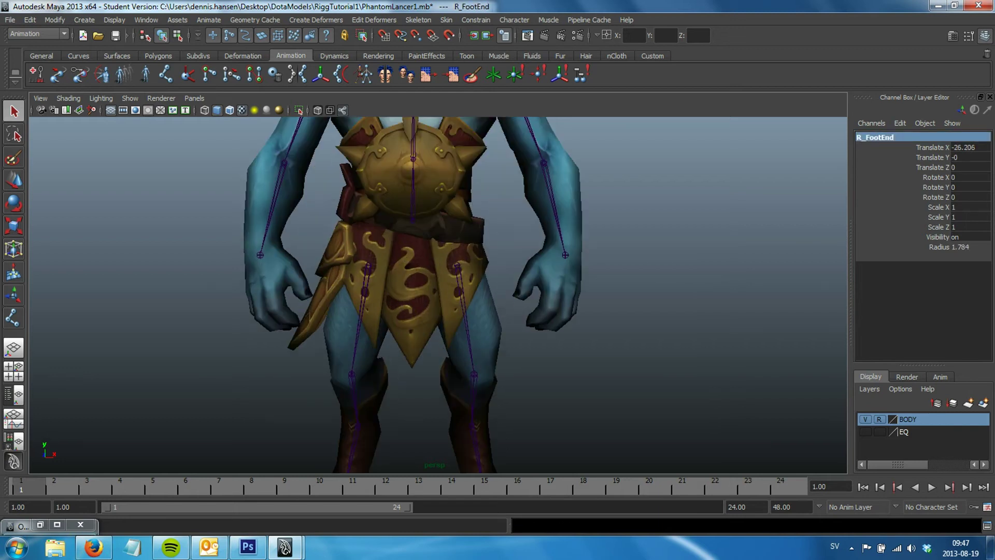
- Step between R_Thigh, Root and L_Thigh to check the hip joints
alt+drag(435, 290, 363, 291)
key(Up)
key(Up)
key(Up)
key(Up)
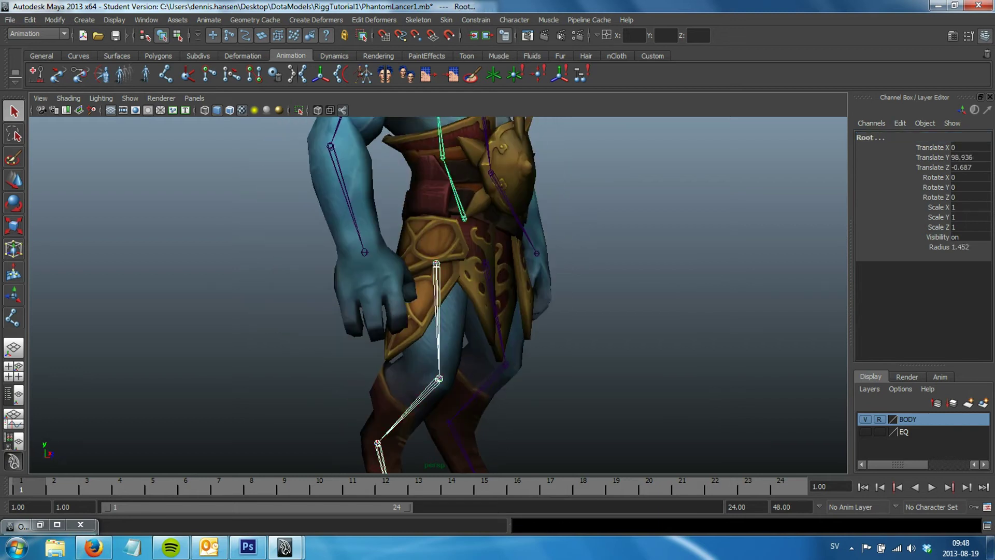
key(Down)
alt+drag(436, 291, 497, 290)
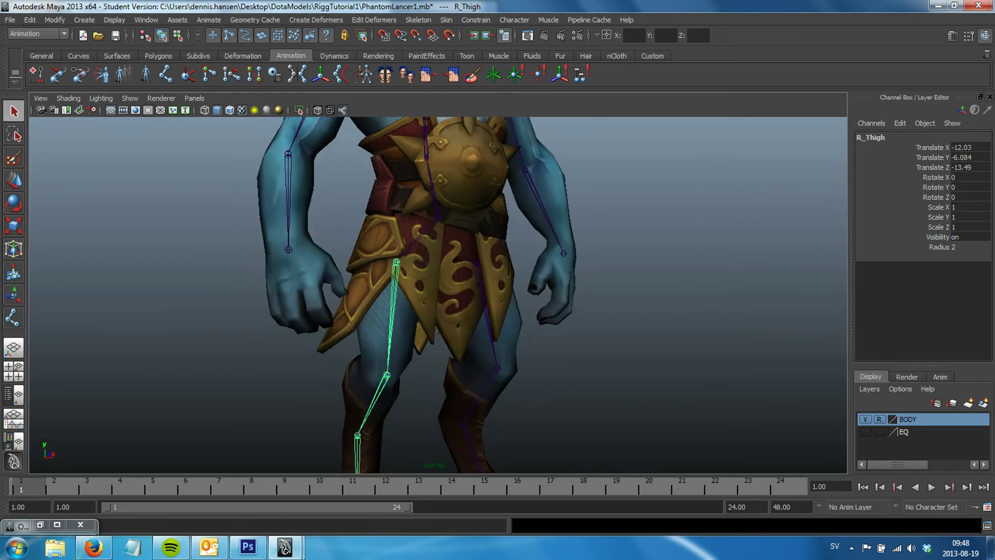
key(Right)
key(Up)
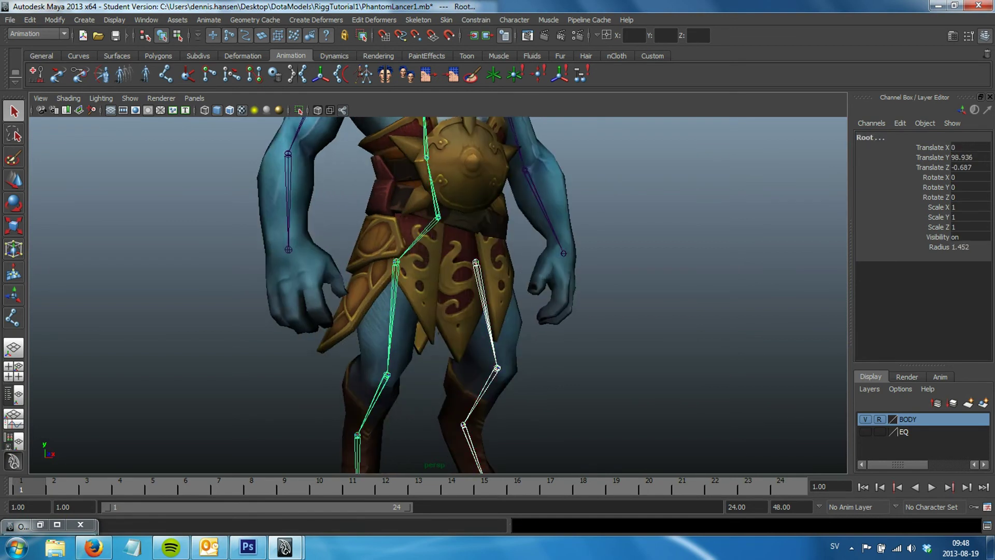
key(Down)
alt+drag(435, 259, 415, 342)
alt+middle_drag(430, 233, 453, 297)
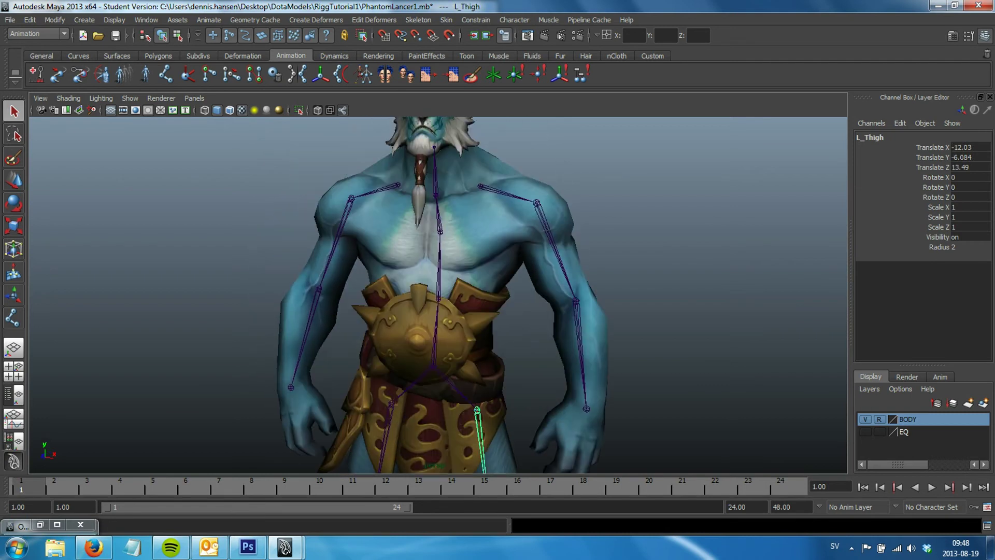
- Parent the L_Collar arm chain under the Spine3 joint
click(374, 191)
shift+click(436, 171)
alt+middle_drag(436, 171, 428, 173)
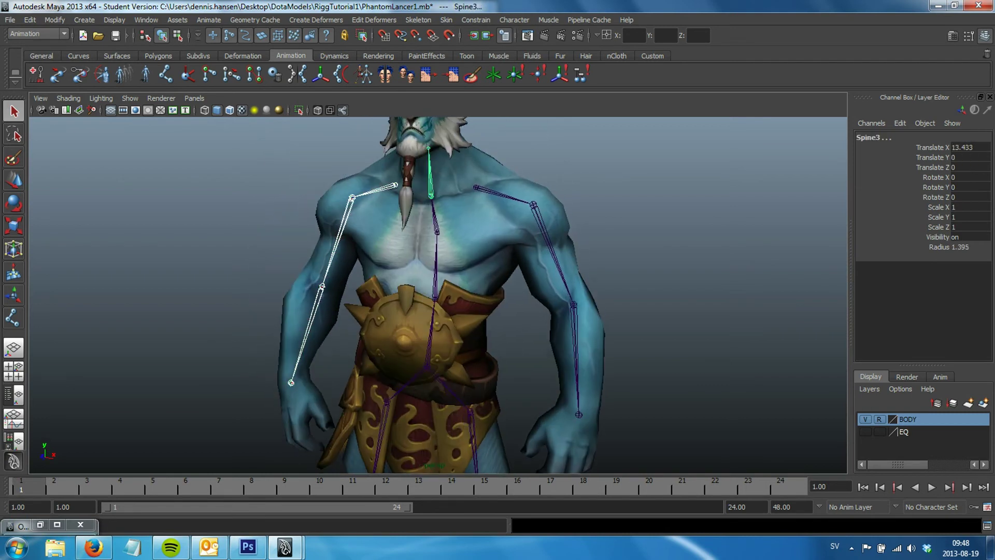
shift+click(431, 195)
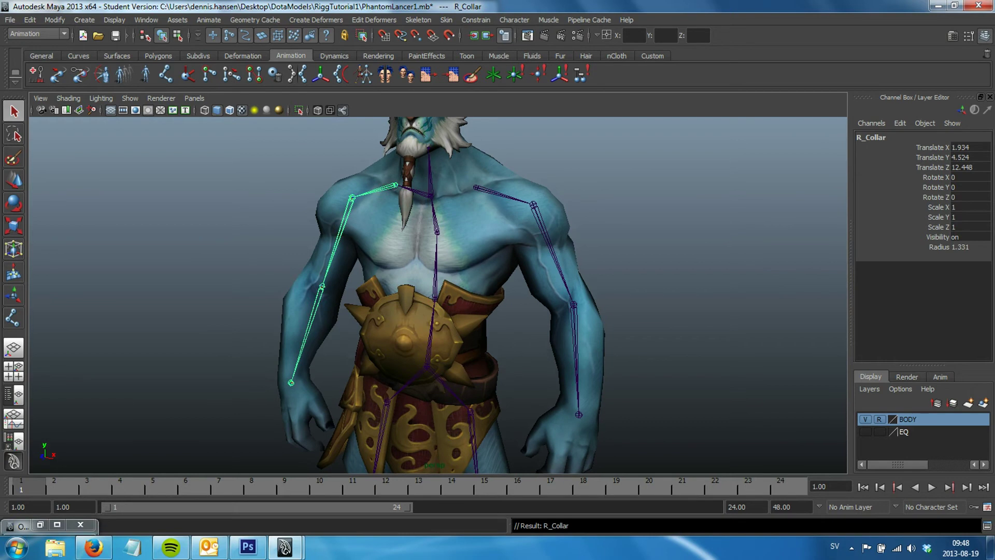
key(Right)
key(p)
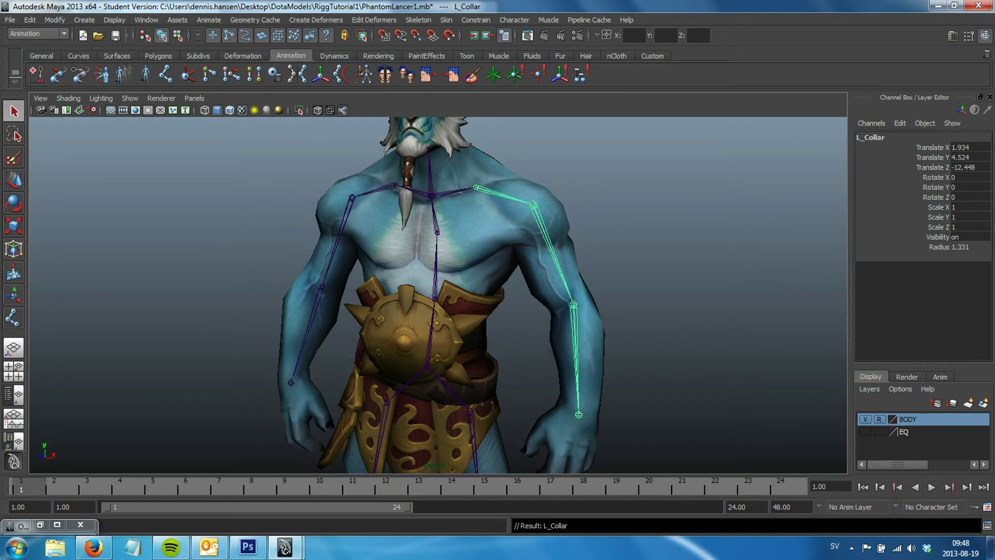
mouse_move(570, 290)
alt+mouse_down()
mouse_move(383, 290)
mouse_move(456, 291)
alt+mouse_up()
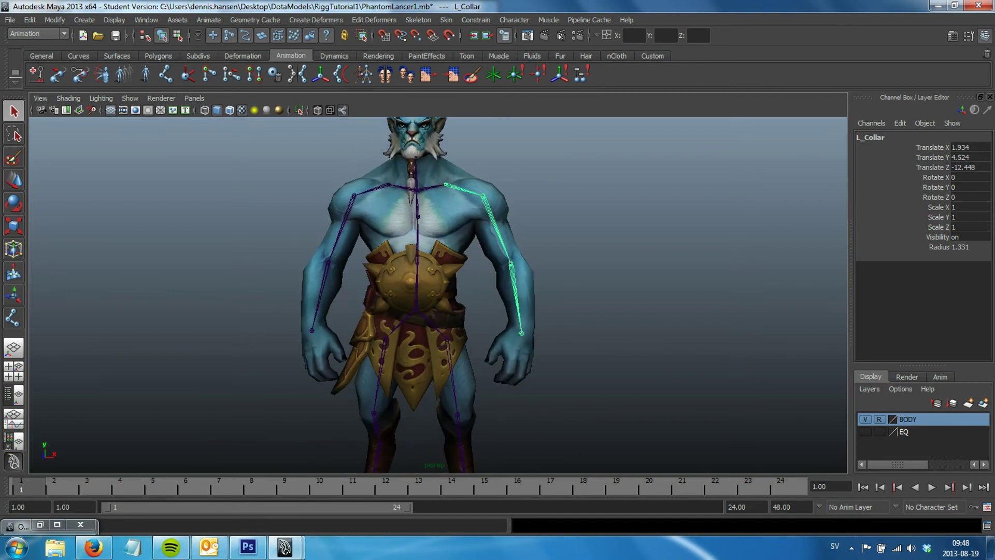
- Rotate the Root joint to test that the whole skeleton follows, then undo
key(Up)
key(Up)
key(Up)
key(e)
key(w)
key(e)
drag(415, 311, 446, 290)
key(ctrl+z)
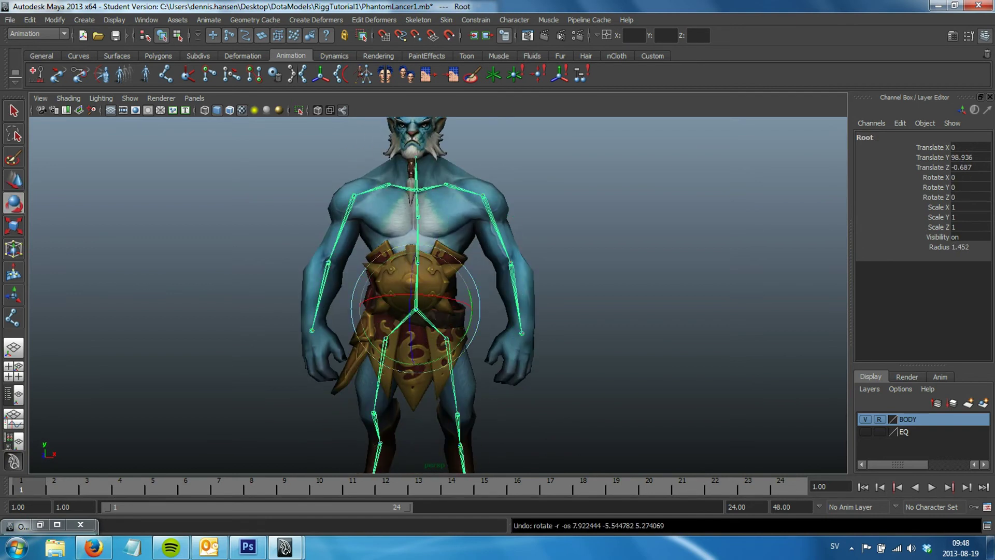
- Test-rotate Spine1 and undo, then reselect Root and restore the Outliner
click(622, 259)
click(416, 261)
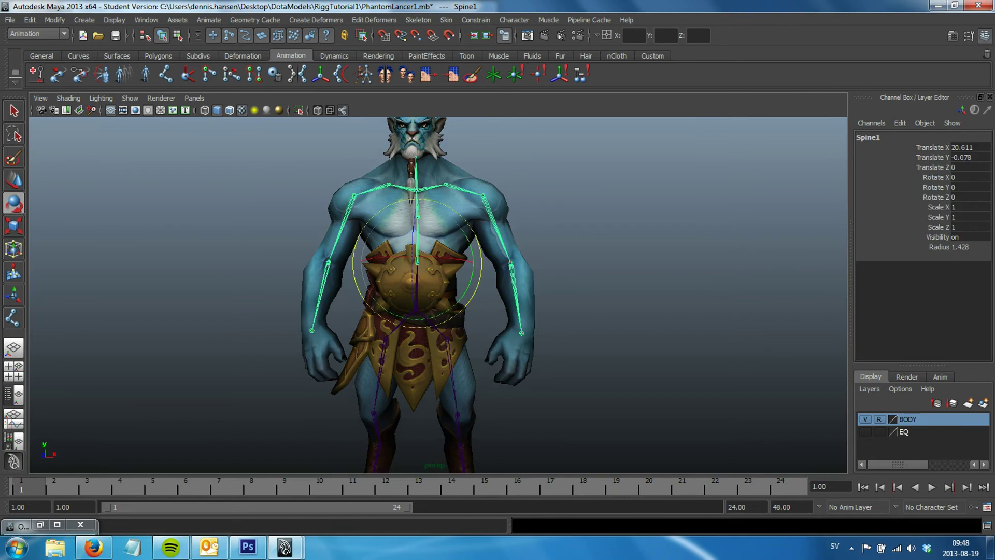
drag(415, 259, 435, 248)
key(ctrl+z)
click(622, 259)
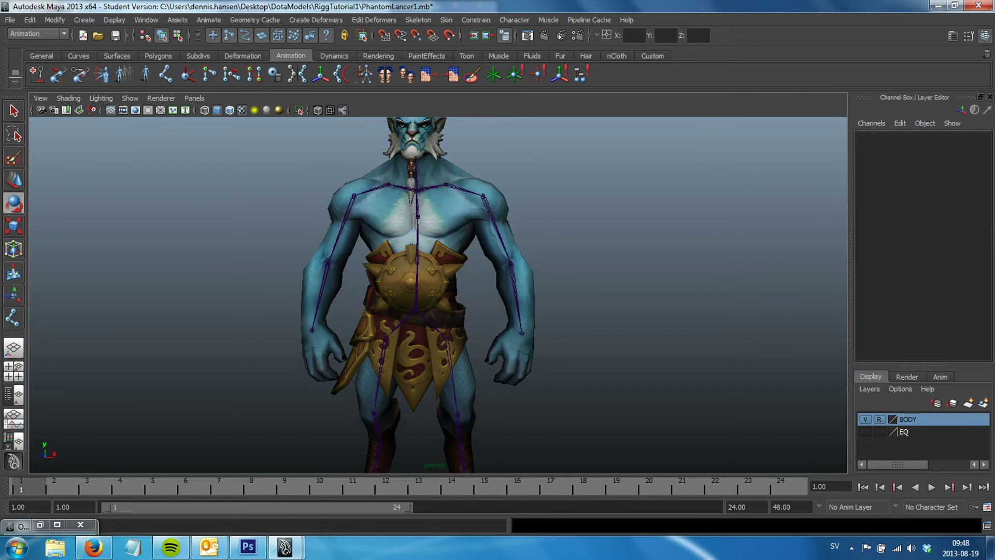
click(416, 310)
click(40, 525)
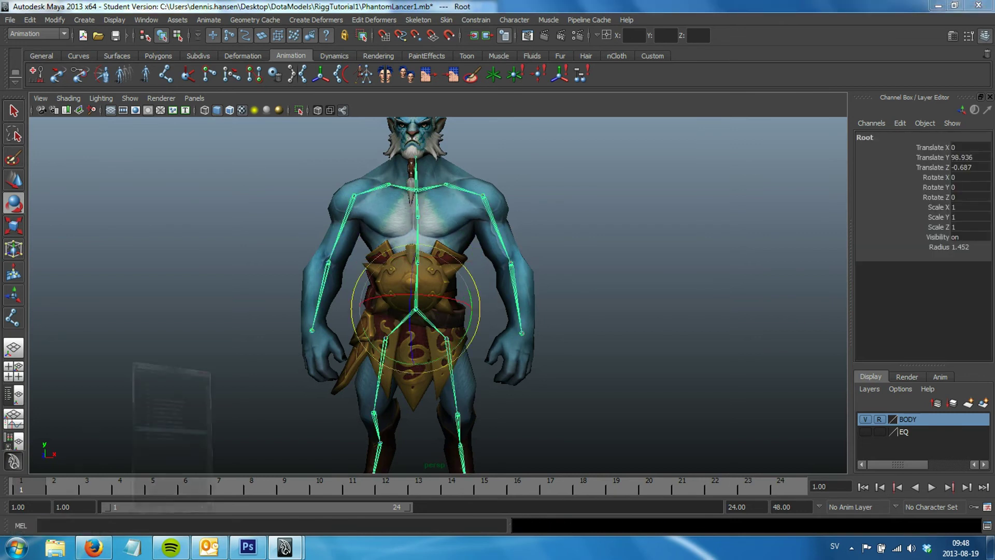
- Expand Root, the spine joints and both arm chains down to R_Wrist and L_Wrist
click(629, 280)
click(629, 292)
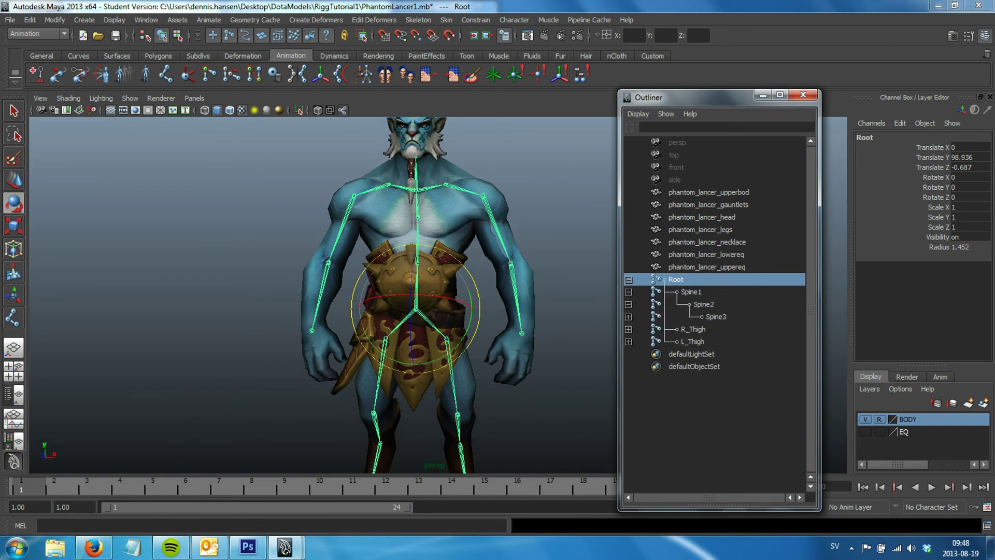
click(629, 316)
click(629, 342)
click(629, 354)
click(628, 366)
click(629, 391)
click(629, 404)
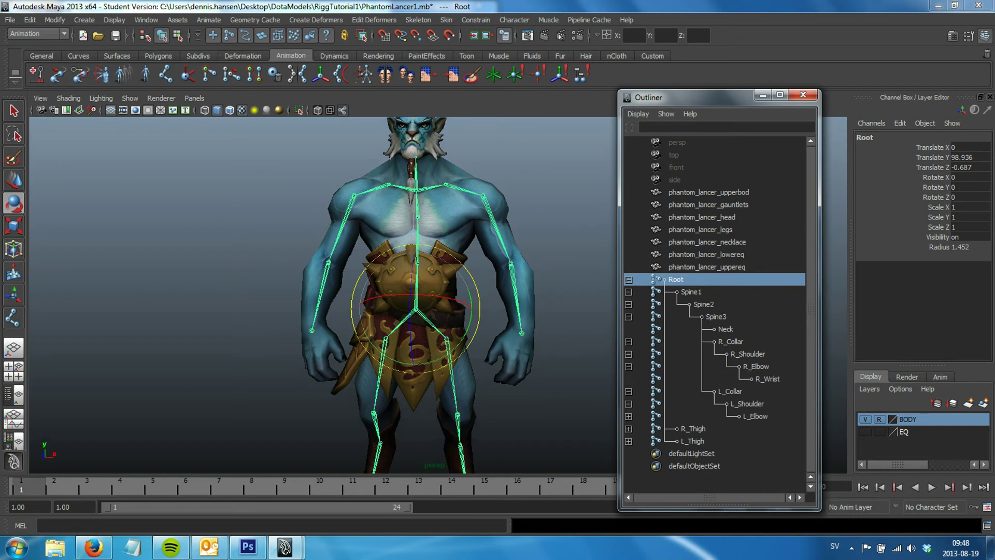
click(628, 416)
- Expand both leg chains down to R_FootEnd and L_FootEnd
click(629, 441)
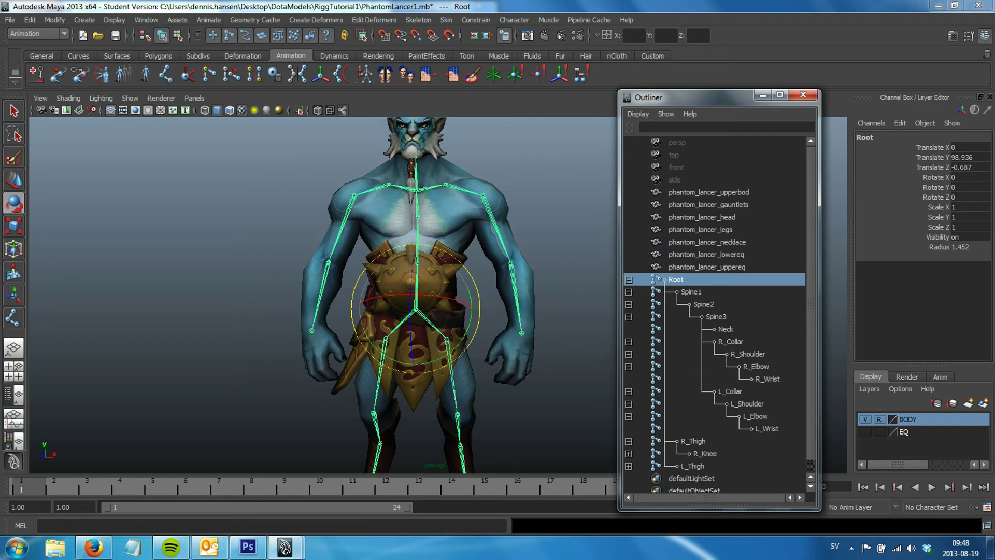
scroll(628, 441, down, 1)
click(629, 441)
scroll(628, 441, down, 1)
click(628, 441)
scroll(629, 441, down, 1)
click(629, 453)
scroll(629, 453, down, 1)
click(629, 453)
click(628, 466)
scroll(629, 466, down, 2)
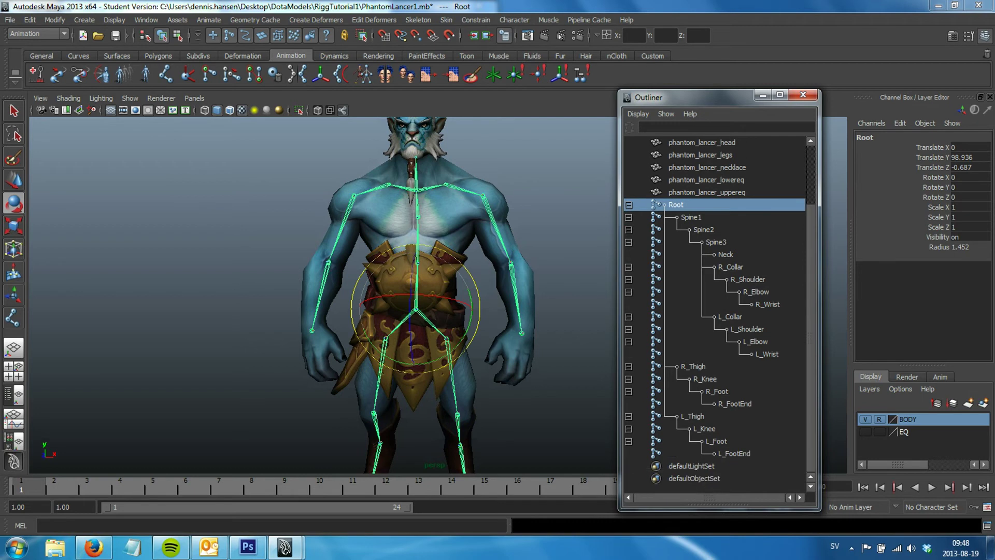
- Step through the joints from Spine1 to L_FootEnd, checking each name
key(Down)
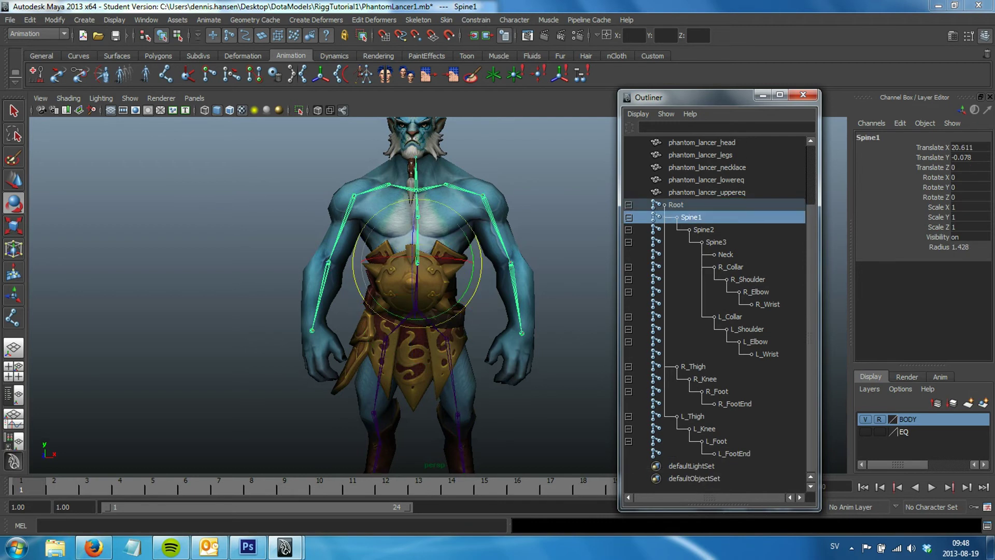
key(q)
key(Down)
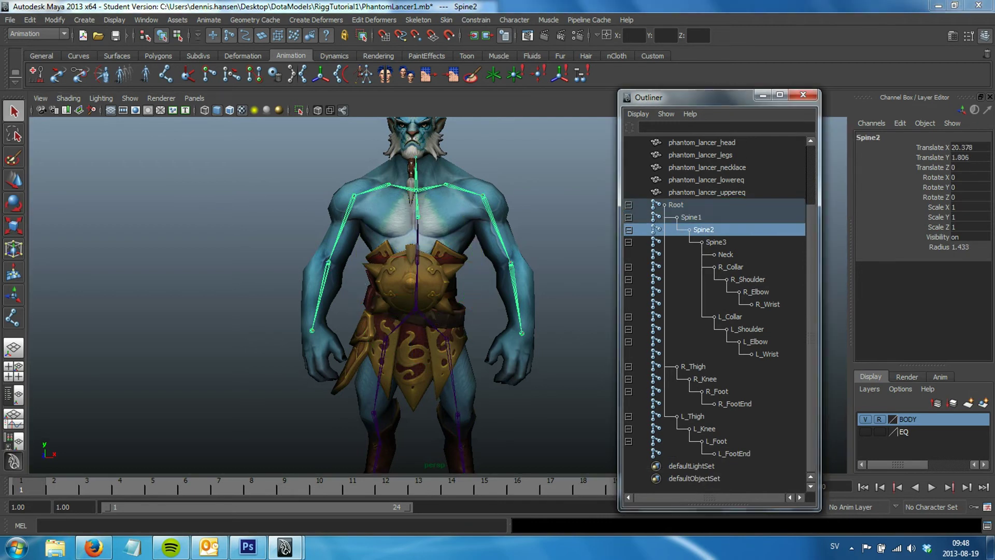
key(Down)
key(Down)
key(Down)
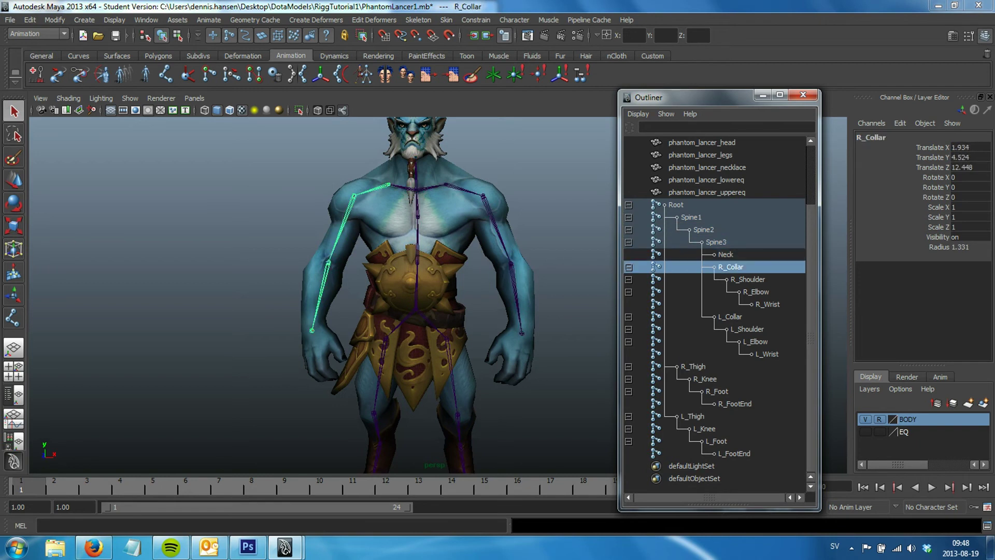
key(Up)
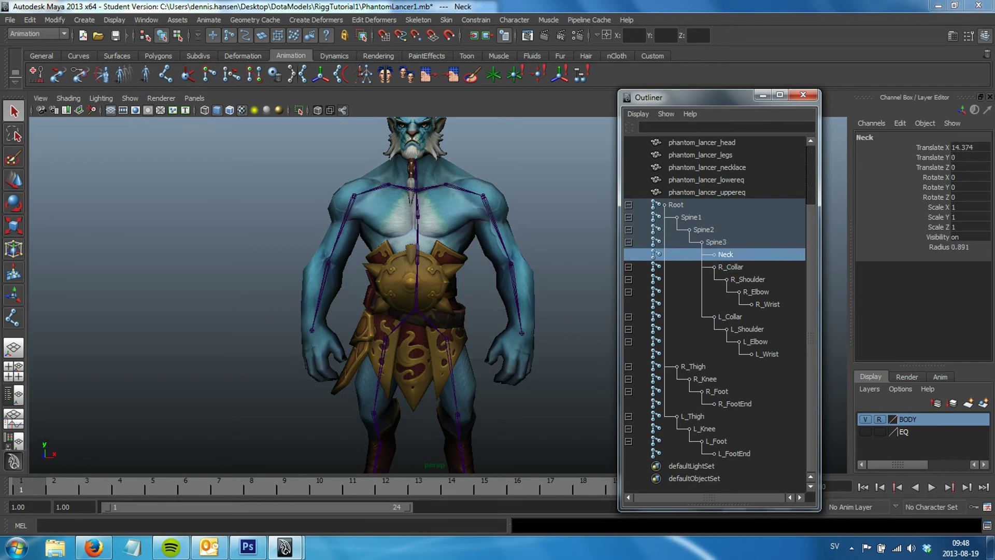
key(Down)
key(Down)
key(Down)
key(Down)
key(Down)
key(Down)
key(Down)
key(Down)
key(Down)
key(Down)
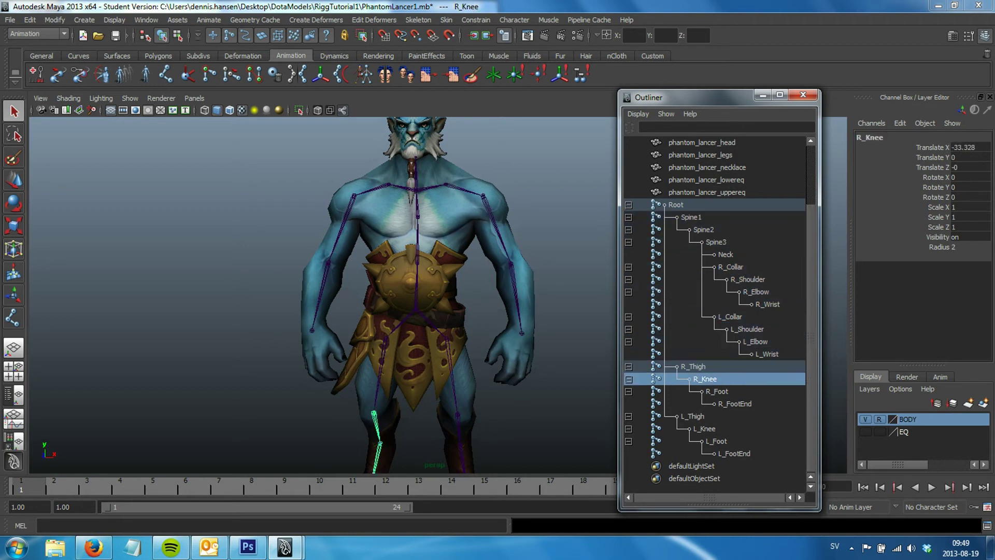
key(Down)
key(Down)
key(Down)
key(Down)
key(Down)
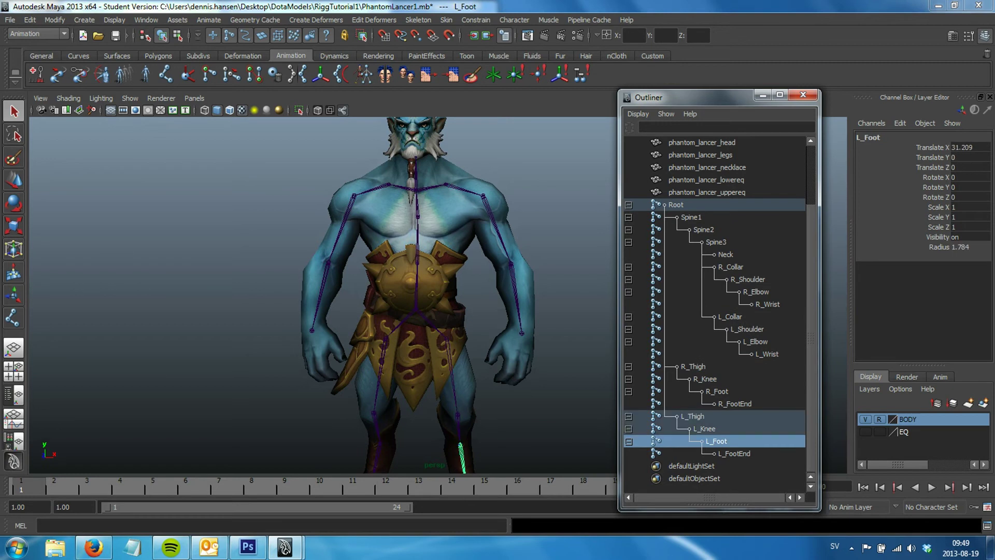
key(Down)
key(a)
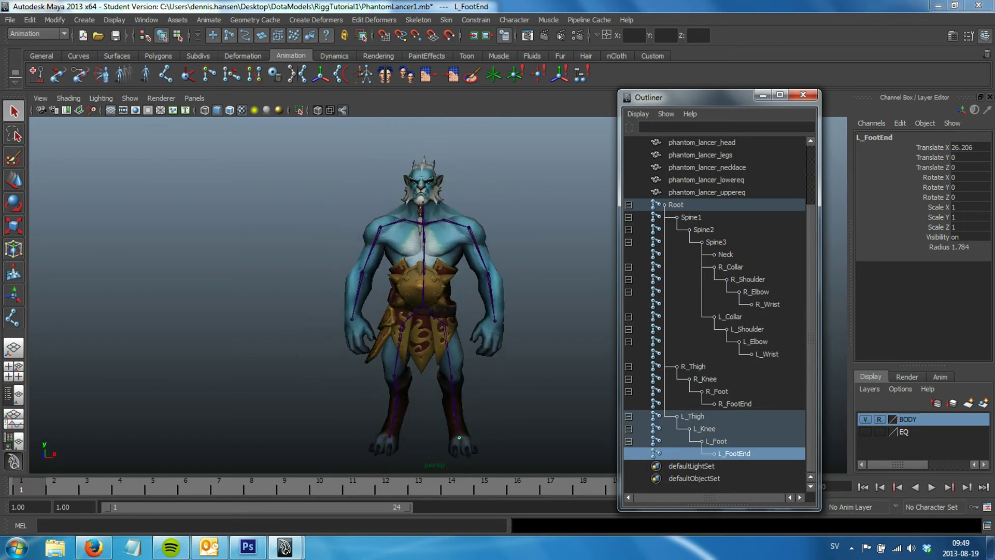
click(84, 20)
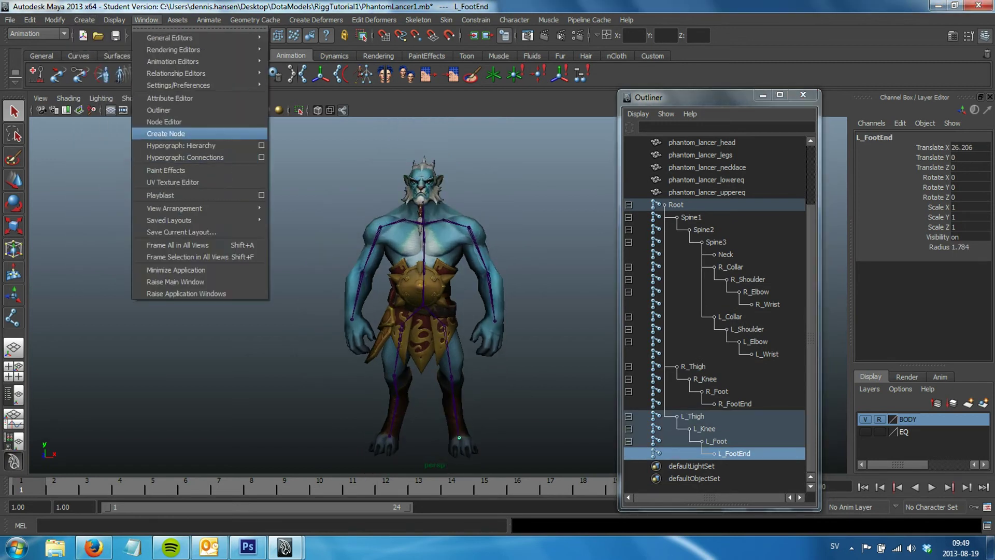
- Minimize the Outliner and show the EQ armour layer to inspect the torso joints
click(158, 110)
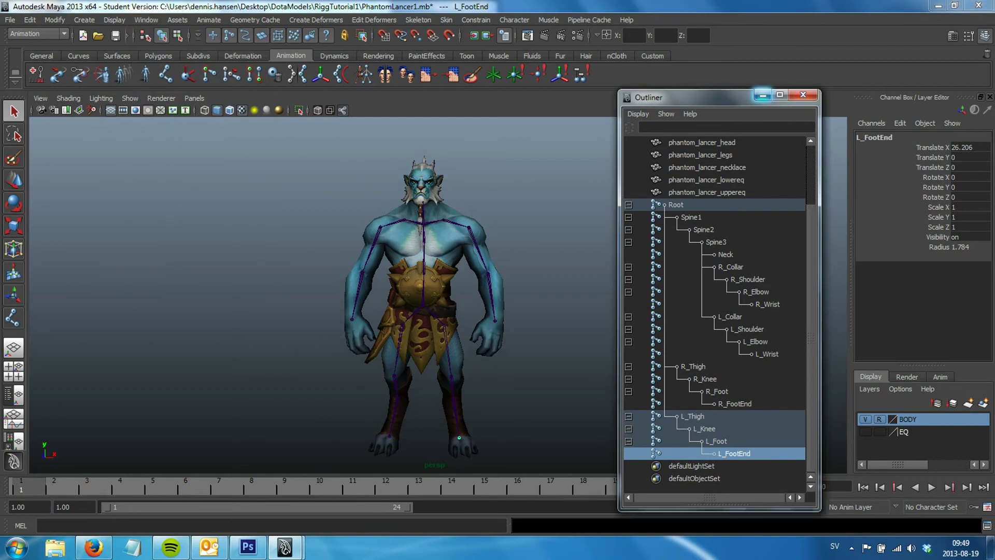
click(763, 95)
alt+drag(436, 291, 446, 280)
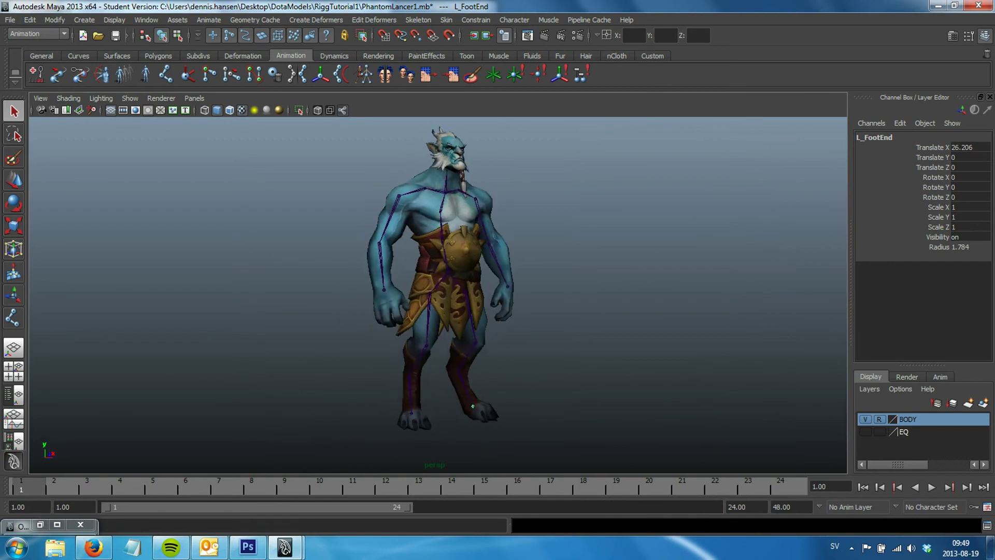
click(865, 431)
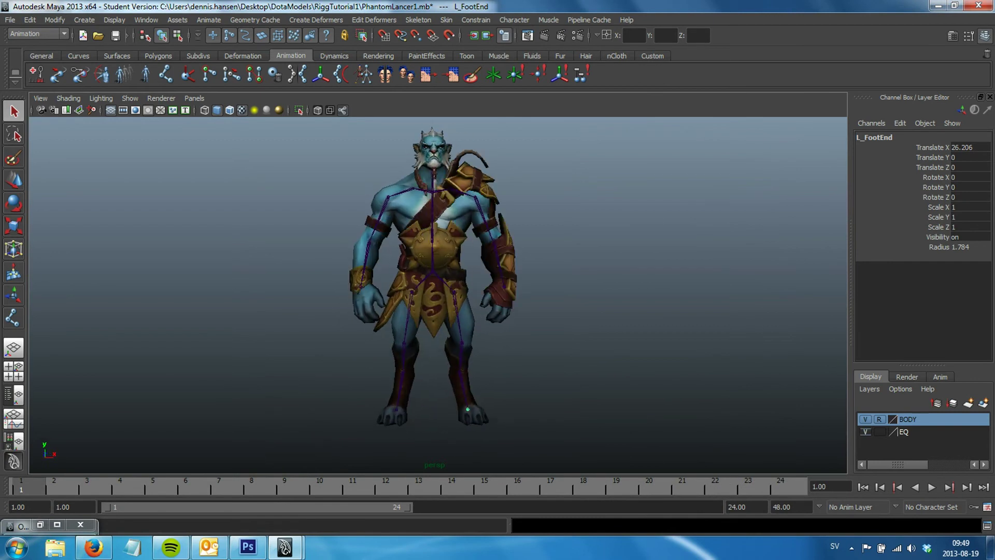
scroll(433, 295, up, 3)
scroll(434, 295, up, 3)
alt+drag(435, 290, 451, 285)
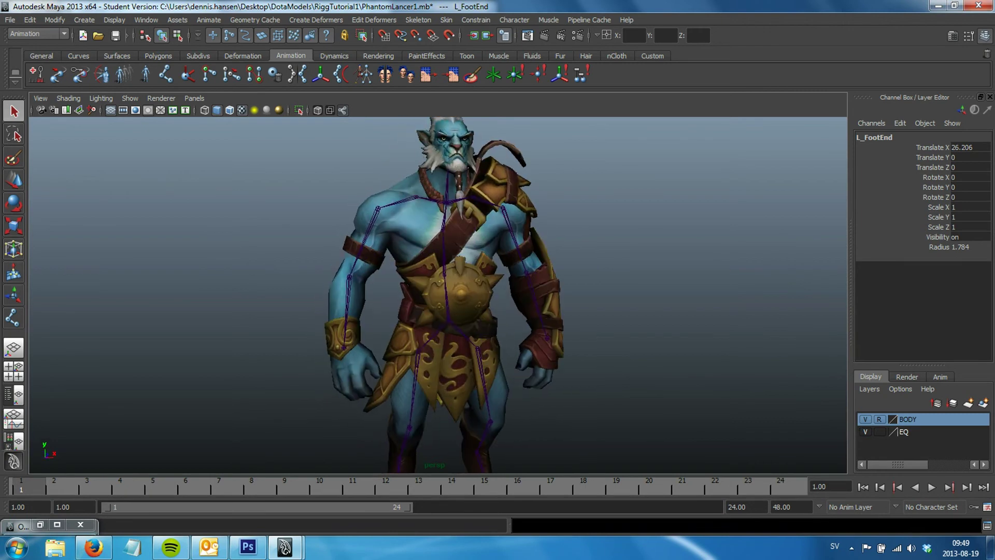
- Show the BODY layer, hide the armour, and zoom onto the legs and hands with nothing selected
click(865, 419)
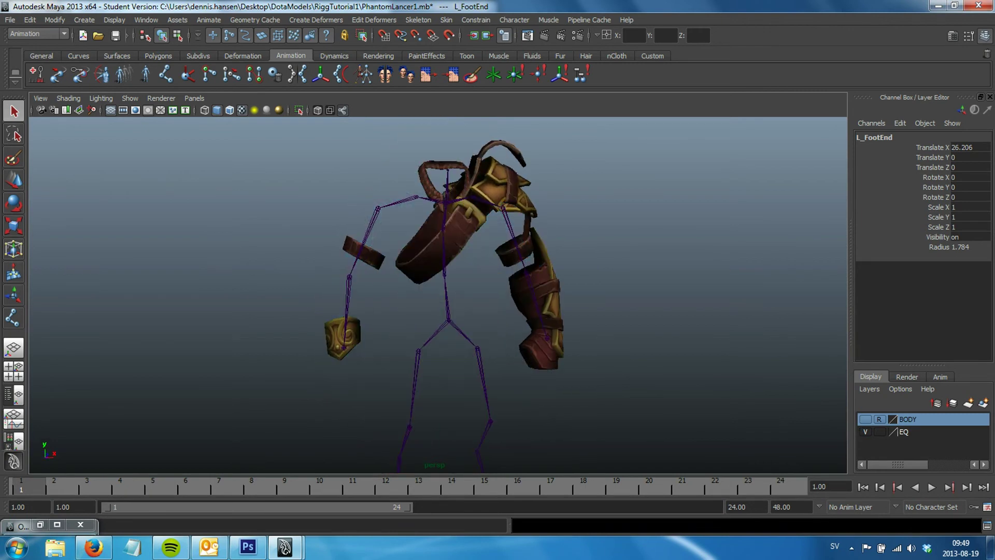
click(865, 419)
scroll(434, 296, up, 2)
scroll(434, 295, up, 3)
mouse_move(434, 295)
alt+middle_down()
mouse_move(434, 249)
mouse_move(404, 155)
alt+middle_up()
click(674, 363)
alt+drag(434, 296, 456, 288)
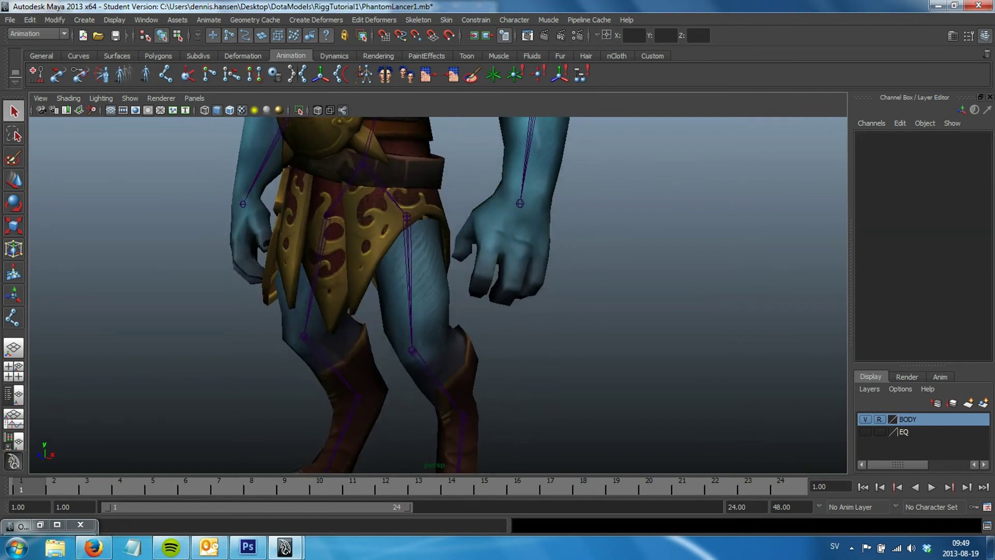
click(166, 75)
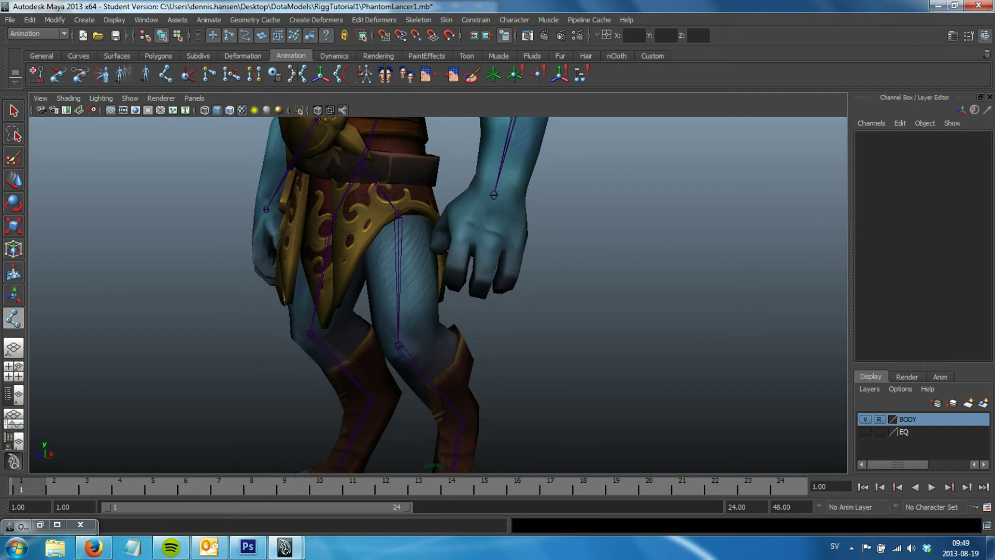
- Zoom the front view onto the hand and place the first thumb joint at its base
key(space)
key(space)
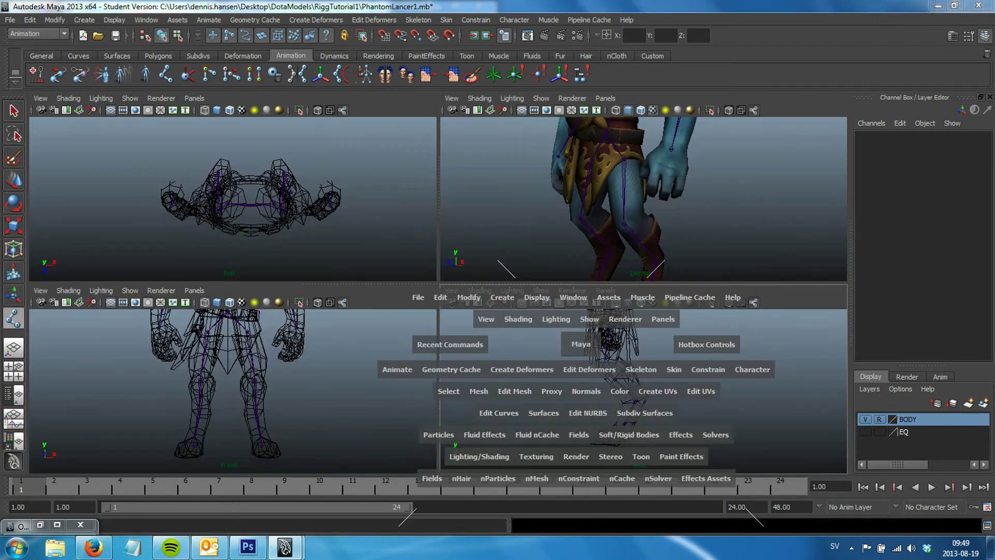
scroll(399, 290, up, 2)
scroll(399, 290, up, 2)
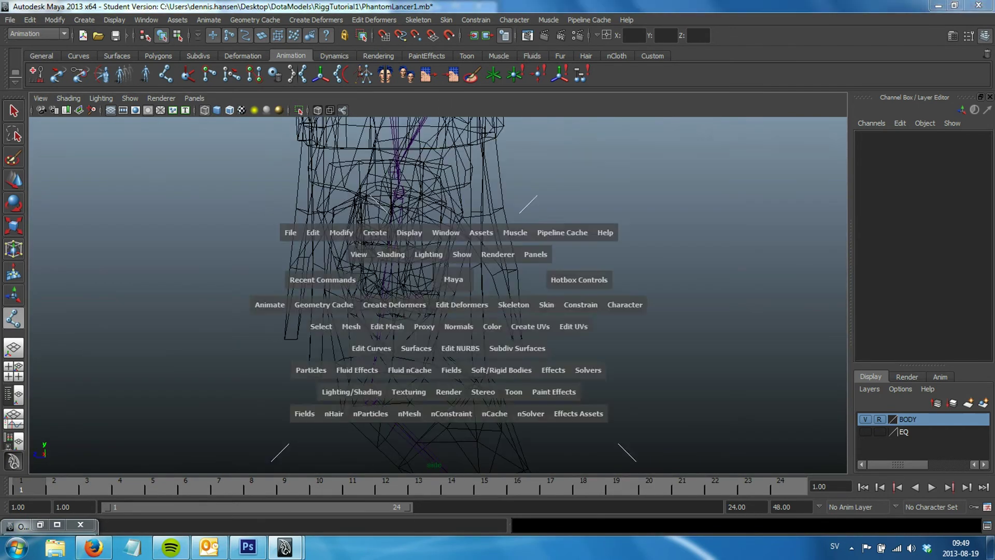
key(space)
key(space)
scroll(410, 290, up, 2)
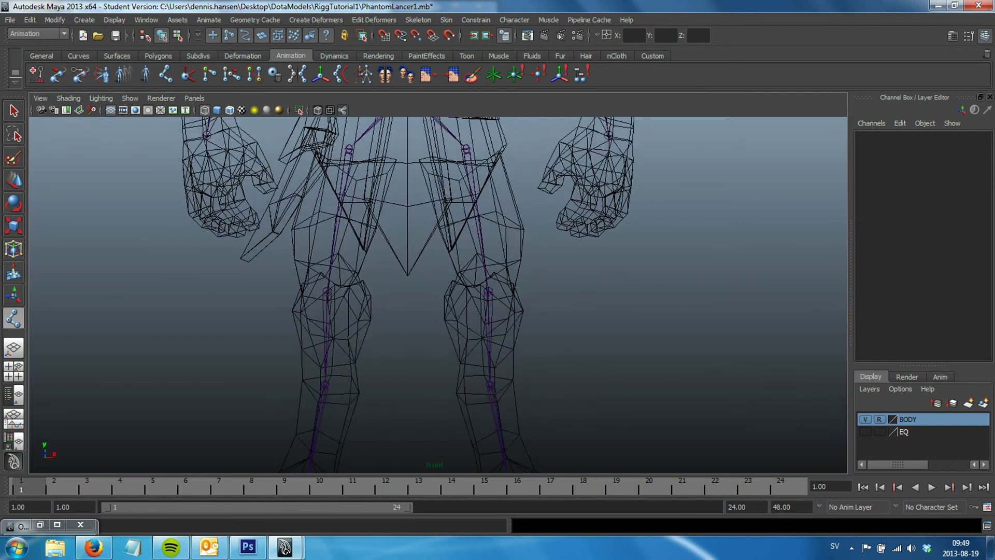
scroll(438, 293, up, 2)
scroll(439, 293, up, 1)
scroll(438, 293, up, 1)
scroll(438, 293, up, 1)
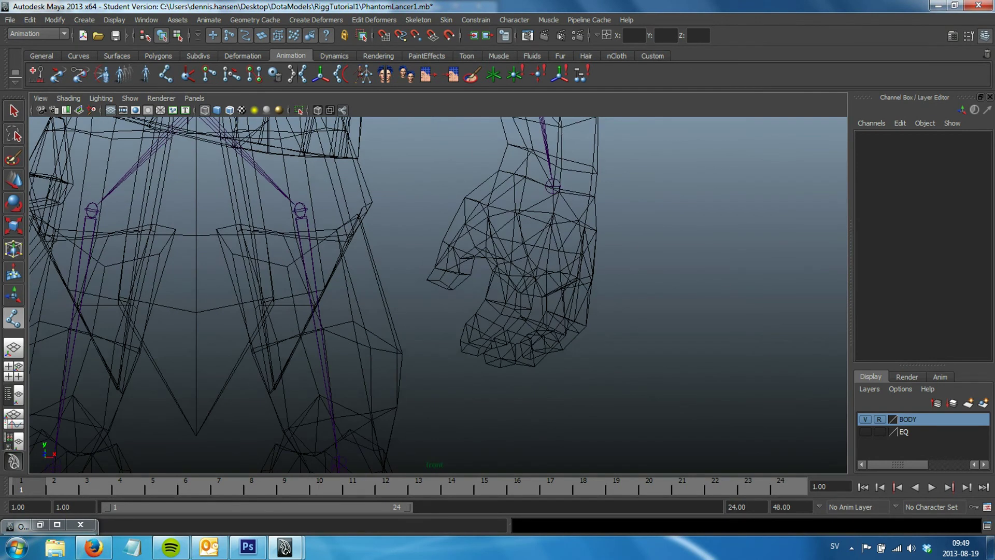
click(485, 210)
- Add the knuckle joint and the thumb-tip joint to the thumb chain
click(449, 250)
middle_drag(450, 248, 443, 285)
click(437, 280)
- Finish the thumb chain and start a finger chain with a root and two joints down the finger
key(Return)
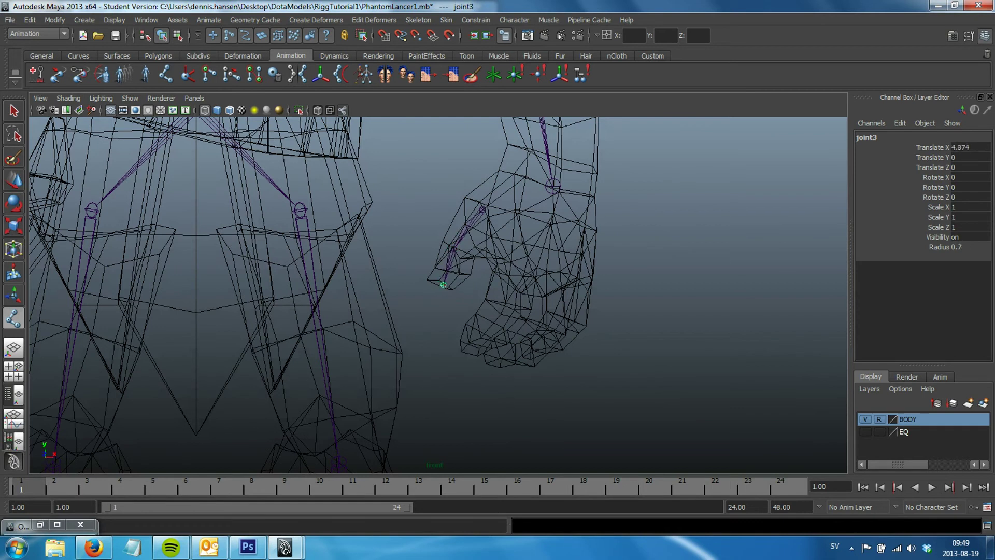
key(q)
key(y)
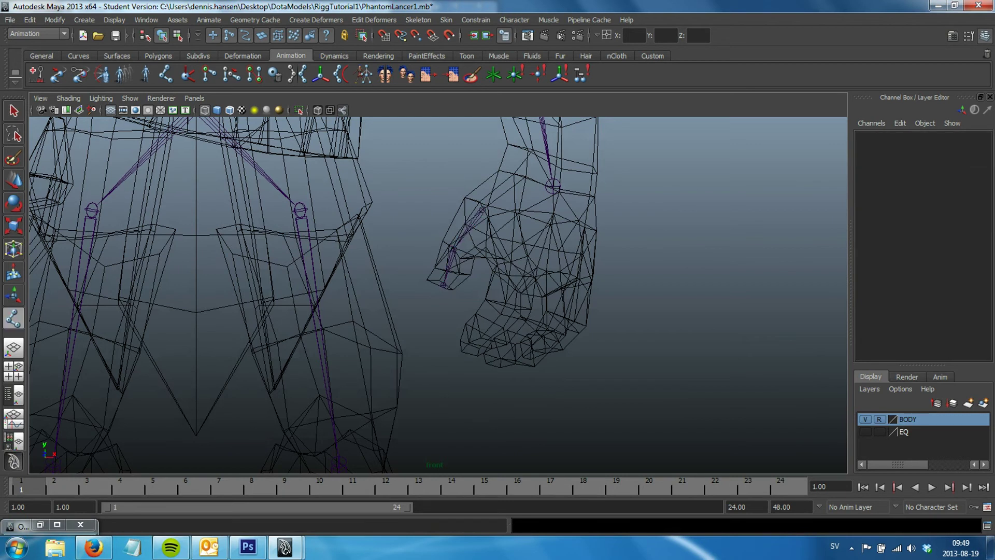
click(529, 236)
drag(525, 244, 525, 248)
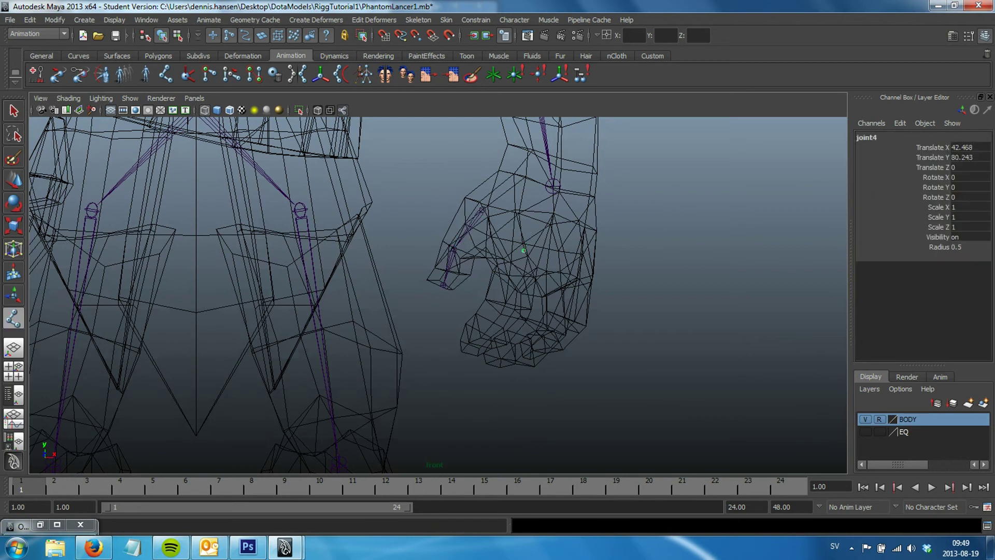
key(Return)
click(506, 314)
click(469, 352)
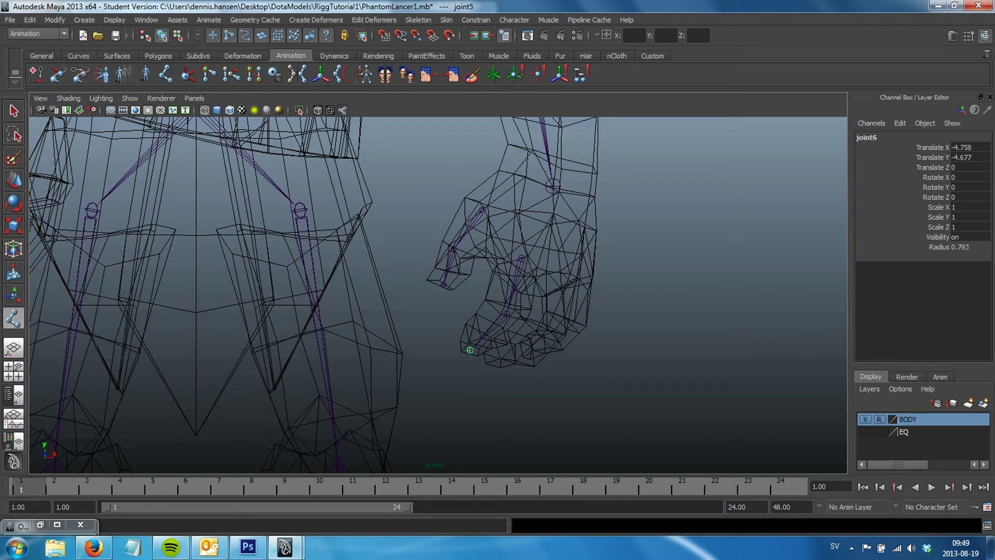
- Move the last joint inside the finger, add the fingertip joint and finish the chain
key(Return)
drag(469, 352, 485, 337)
click(469, 354)
key(q)
- Draw a second three-joint finger chain from knuckle to fingertip
alt+middle_drag(467, 311, 398, 289)
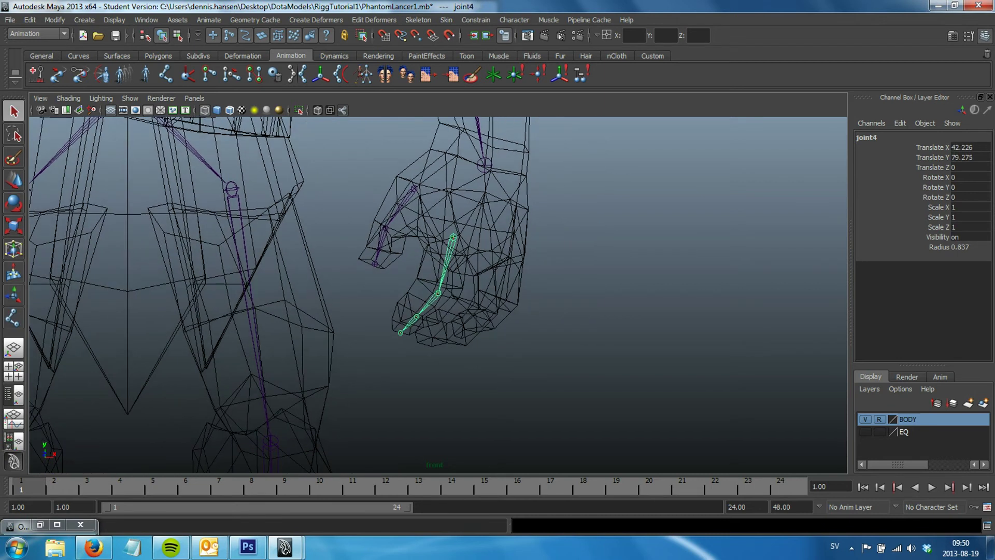
key(y)
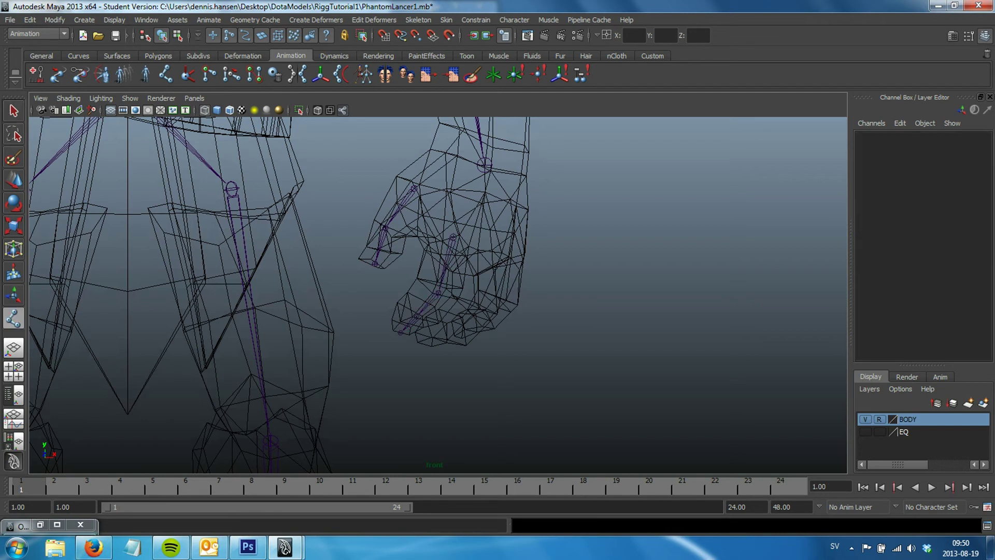
click(505, 264)
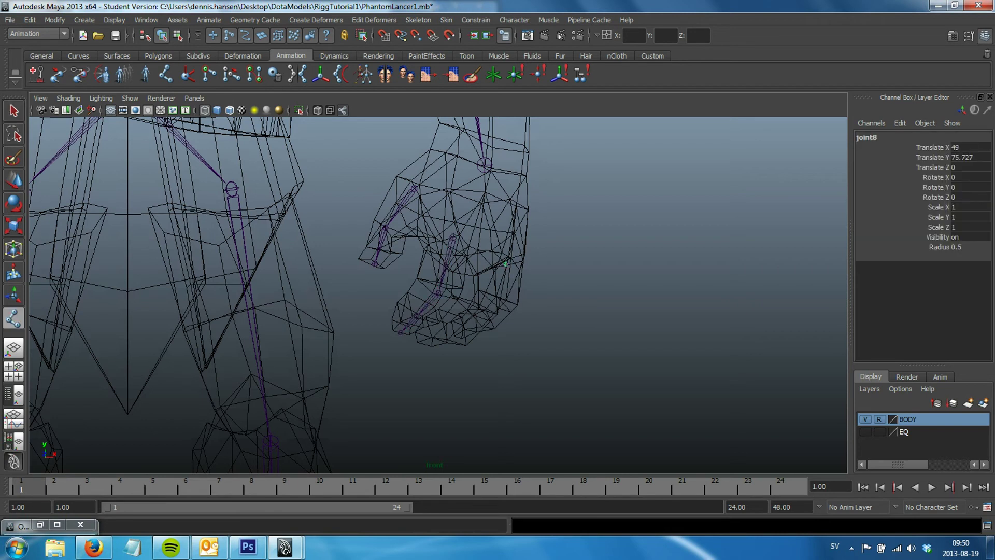
drag(500, 296, 496, 309)
mouse_move(449, 340)
mouse_down()
mouse_move(462, 335)
mouse_move(438, 349)
mouse_up()
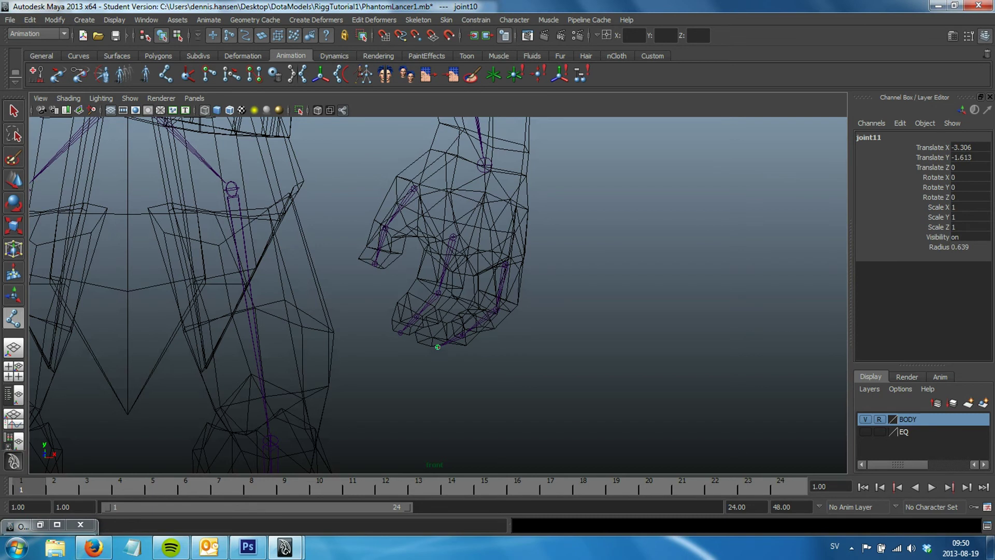
key(Return)
- Enlarge the perspective view, select root joint joint4 and shift it slightly sideways
key(space)
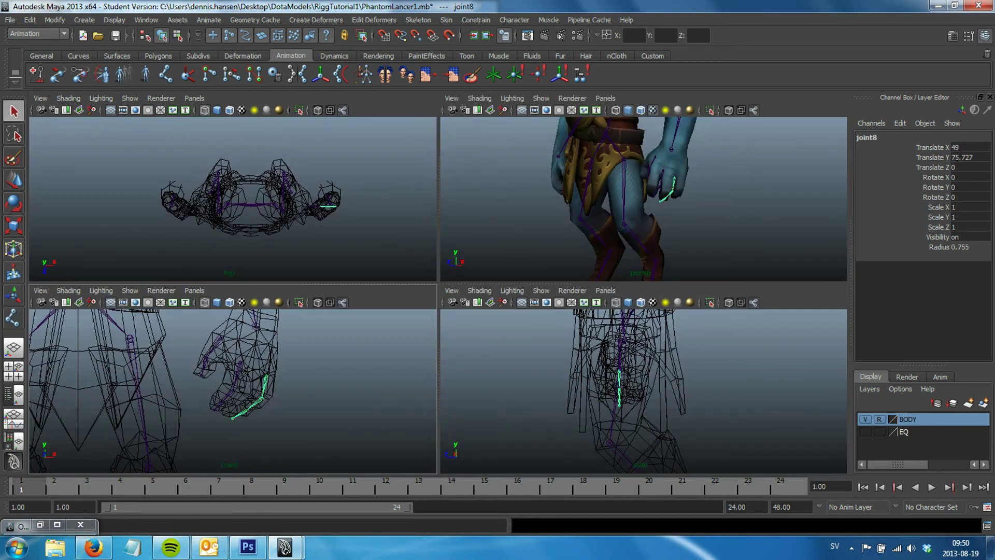
key(space)
scroll(537, 236, up, 2)
scroll(537, 235, up, 2)
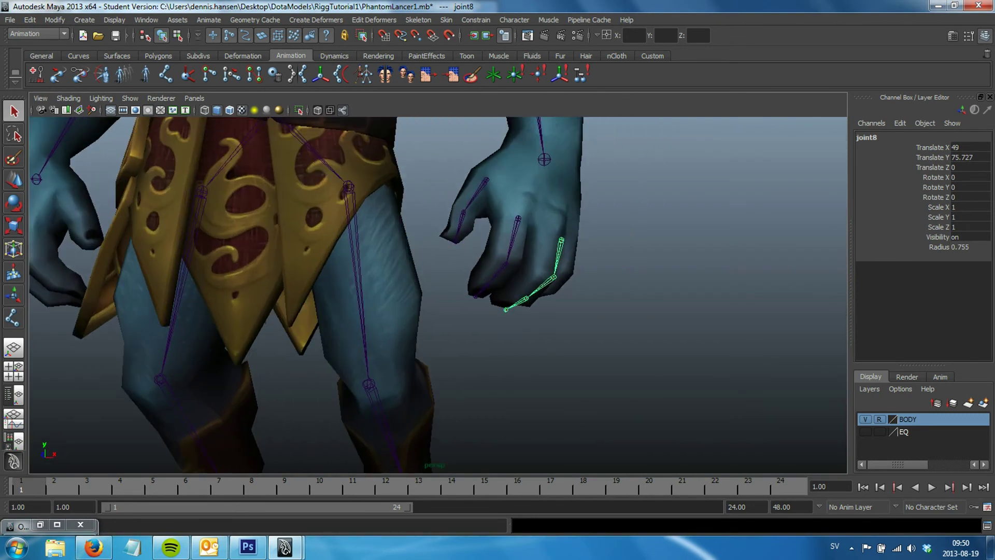
key(Left)
key(w)
scroll(518, 233, up, 3)
alt+drag(415, 259, 363, 249)
alt+drag(435, 290, 363, 290)
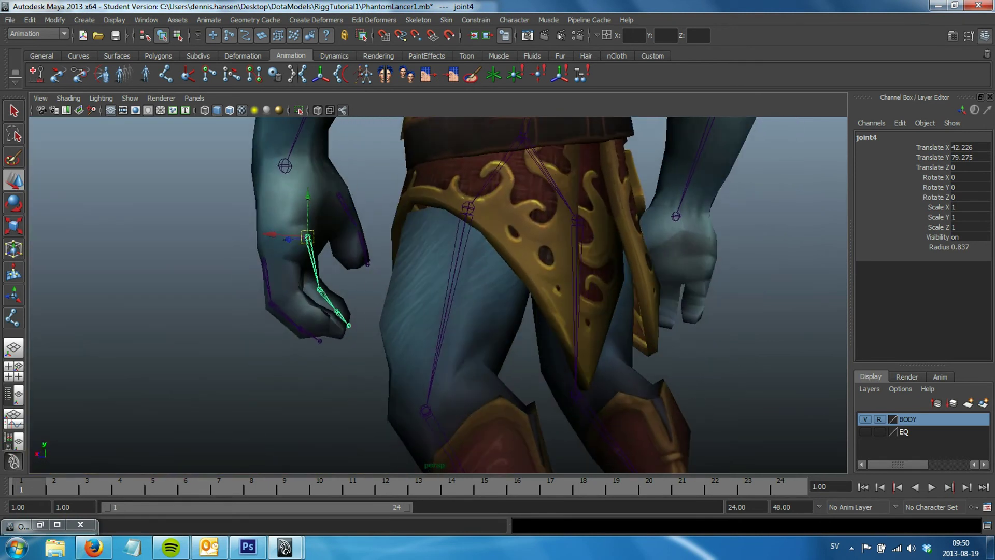
drag(272, 235, 266, 235)
- Push joint4 forward along Z into the finger mesh, checking from several angles
alt+drag(466, 259, 519, 259)
key(ctrl+z)
drag(262, 248, 222, 248)
alt+drag(414, 291, 519, 290)
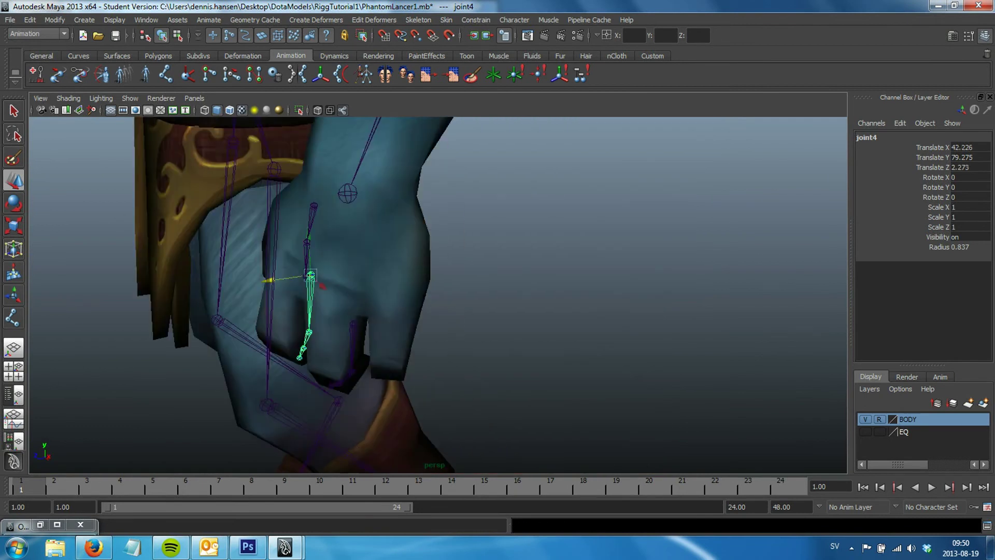
alt+drag(414, 291, 519, 291)
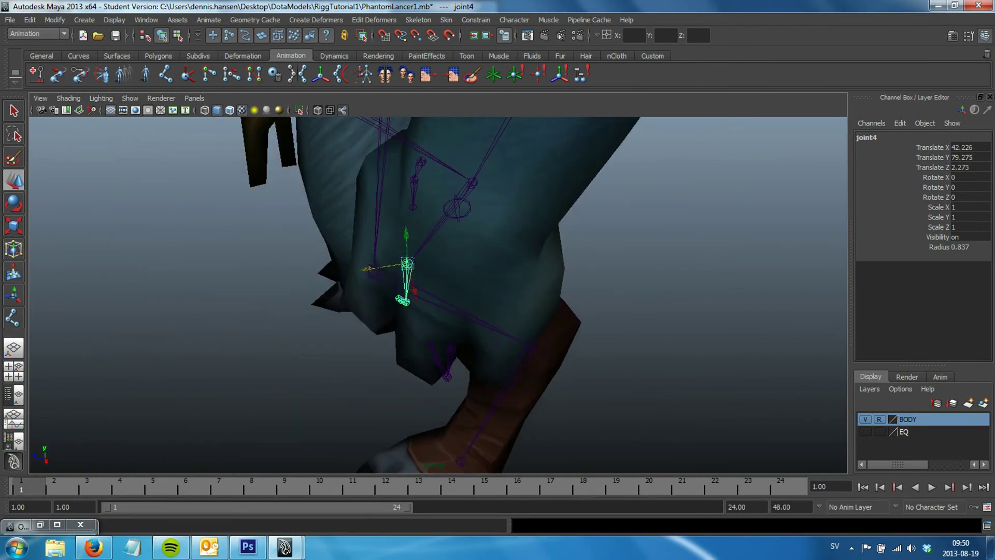
drag(326, 276, 311, 275)
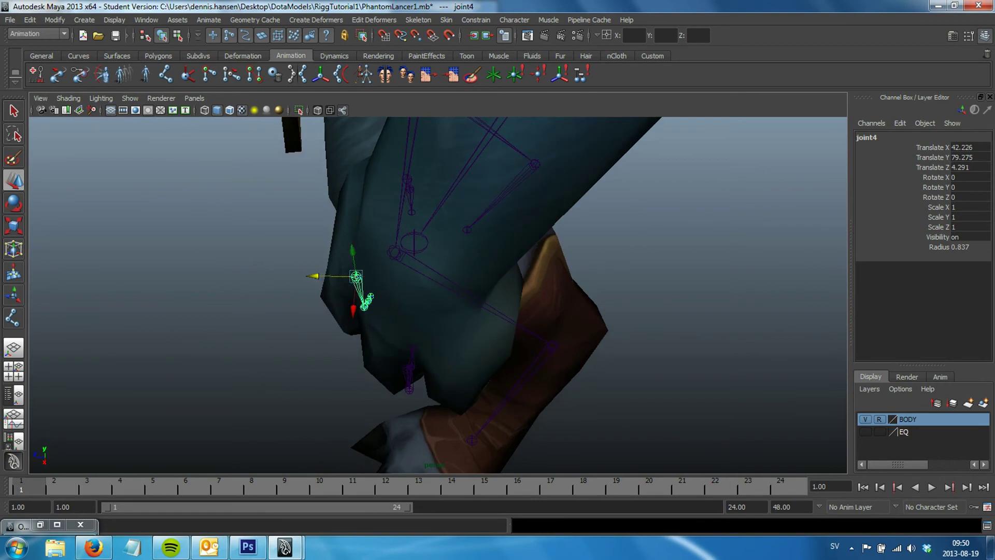
alt+drag(414, 290, 519, 290)
drag(569, 272, 573, 262)
alt+drag(414, 291, 493, 259)
alt+drag(415, 291, 492, 259)
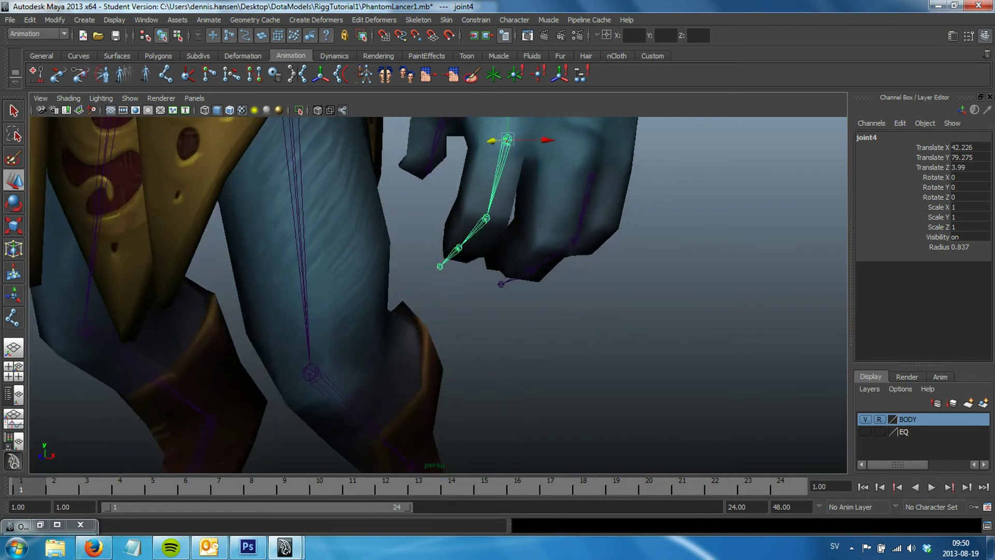
- Select joint5 and move it toward the knuckle
key(Down)
alt+drag(415, 290, 446, 269)
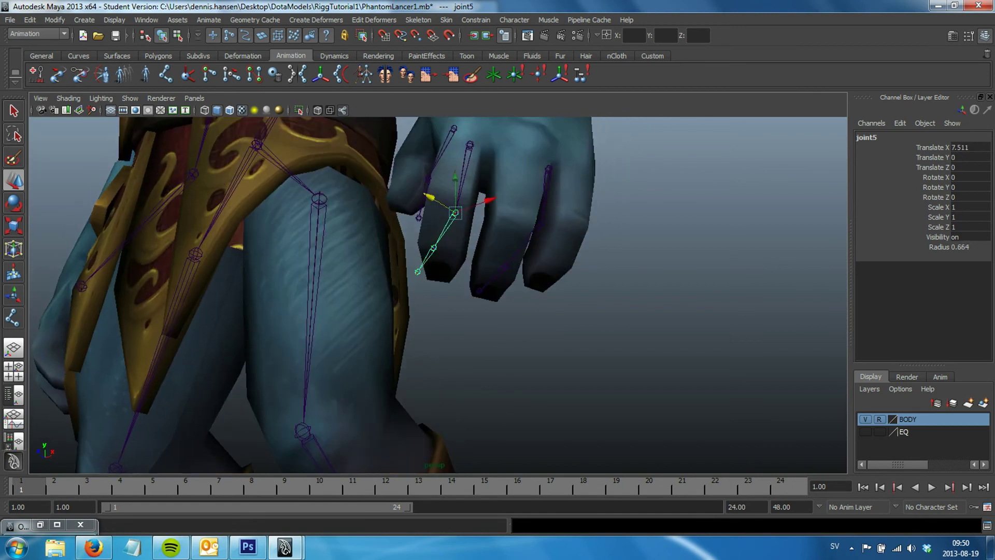
drag(455, 189, 455, 174)
key(space)
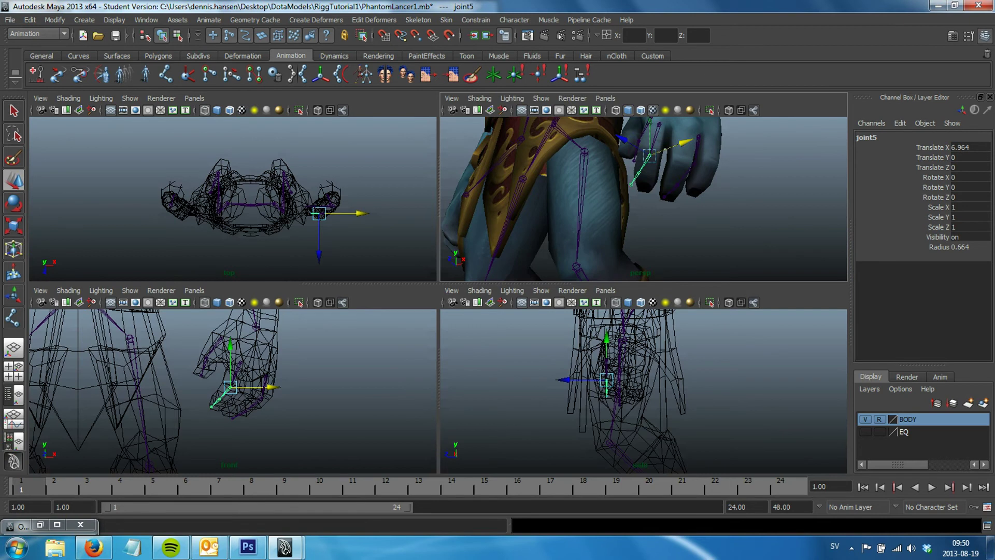
- Inspect the chain in side view, then drag joint5 back along X to about 6.453
key(space)
scroll(484, 261, up, 3)
scroll(485, 262, up, 3)
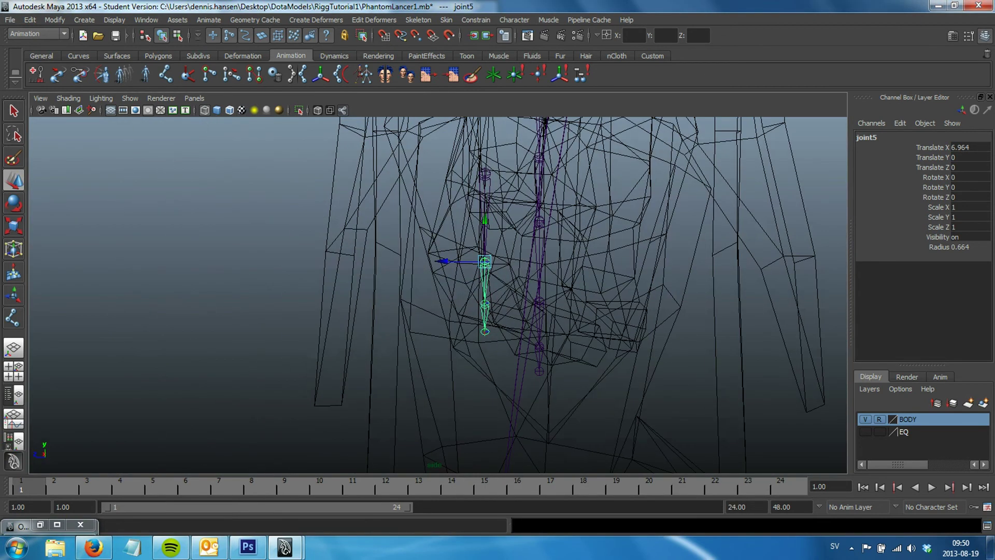
scroll(485, 261, up, 1)
alt+middle_drag(485, 262, 383, 254)
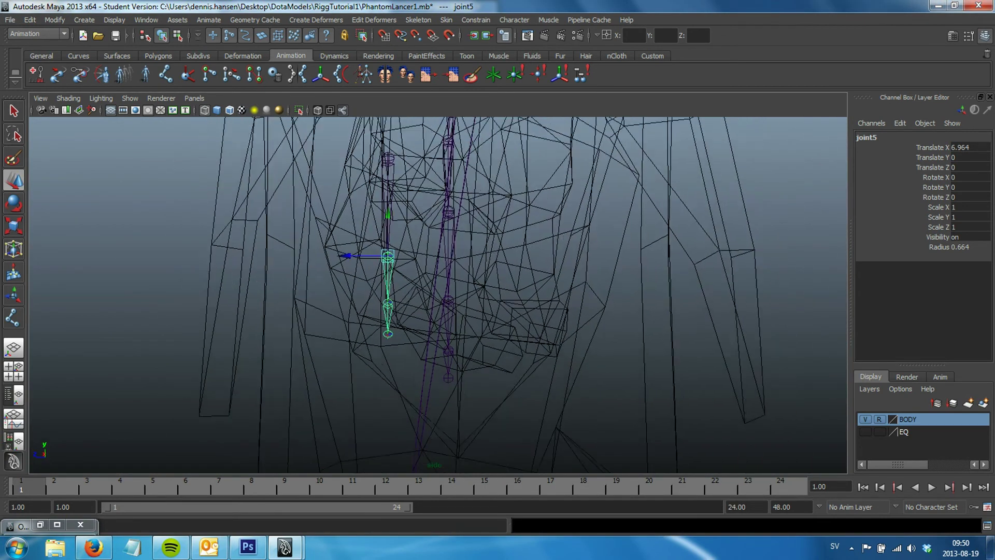
key(space)
key(space)
mouse_move(466, 311)
alt+mouse_down()
mouse_move(441, 233)
mouse_move(456, 192)
alt+mouse_up()
mouse_move(511, 209)
mouse_down()
mouse_move(467, 233)
mouse_move(477, 218)
mouse_up()
mouse_move(518, 269)
mouse_down()
mouse_move(539, 280)
mouse_move(560, 270)
mouse_up()
- Reposition the finger chain's second, third and fingertip joints along the finger
click(674, 260)
alt+drag(674, 259, 622, 280)
click(455, 296)
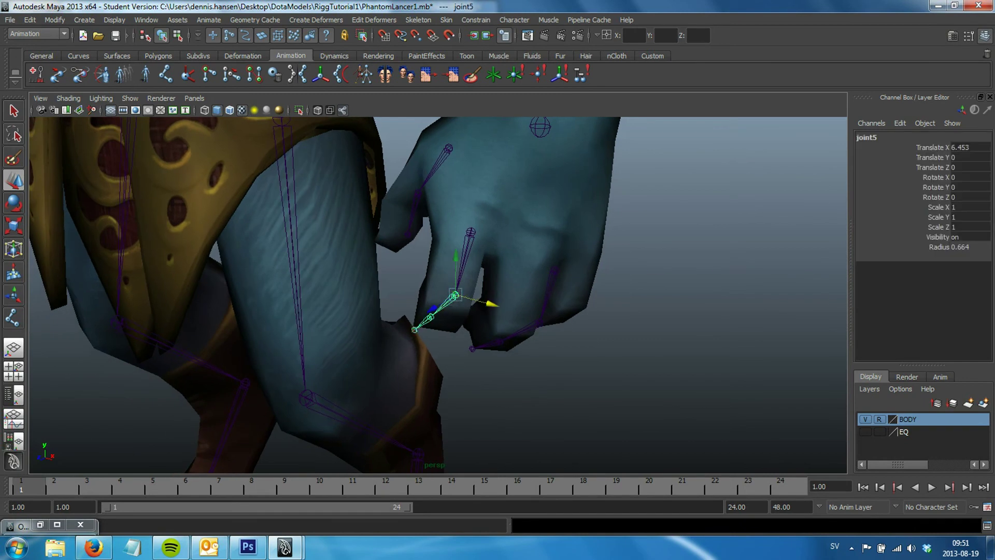
drag(492, 304, 570, 301)
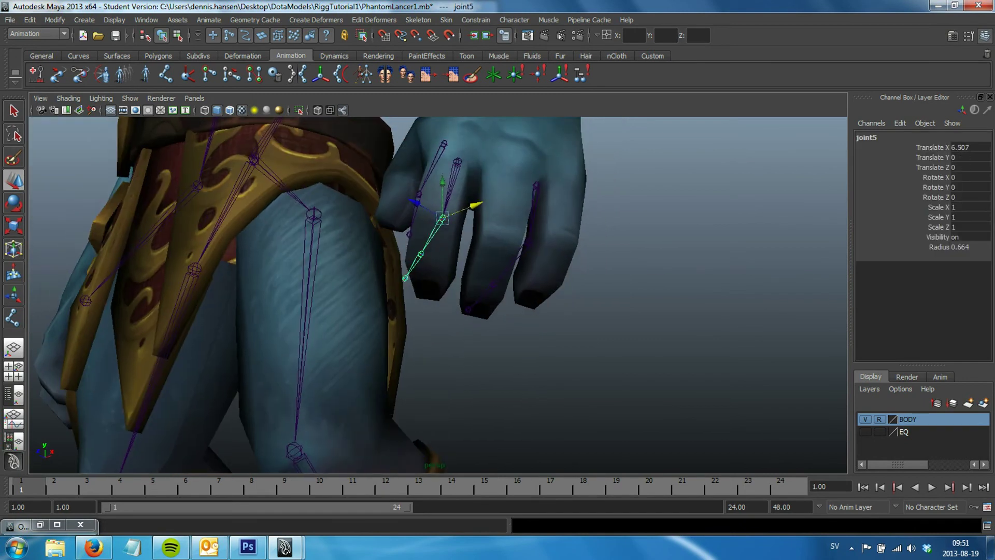
click(421, 254)
drag(420, 254, 505, 254)
key(ctrl+z)
click(505, 249)
key(Down)
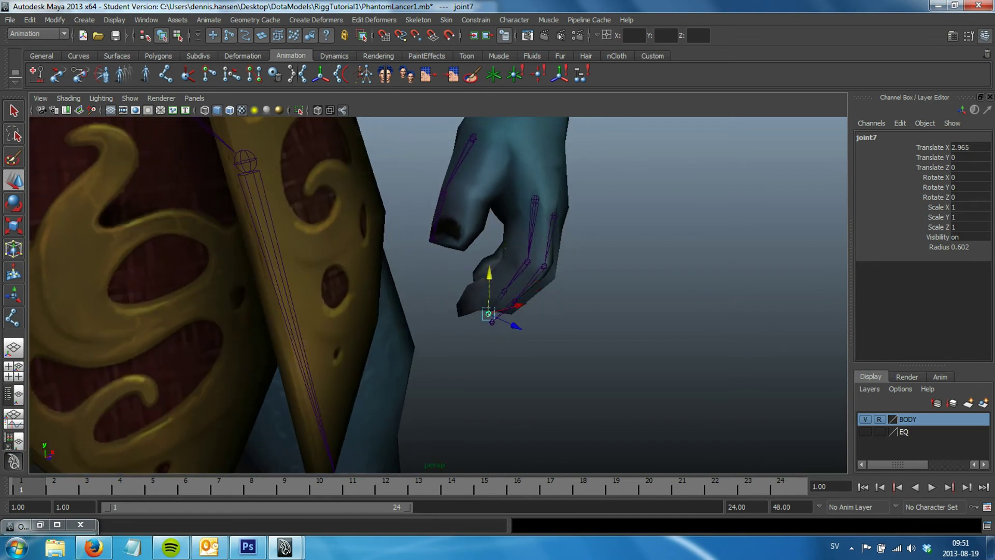
mouse_move(488, 314)
mouse_down()
mouse_move(409, 286)
mouse_move(417, 280)
mouse_move(459, 313)
mouse_move(442, 278)
mouse_move(467, 296)
mouse_up()
- Refine the third and second finger joints' positions, checking from several angles
key(Up)
drag(537, 283, 530, 284)
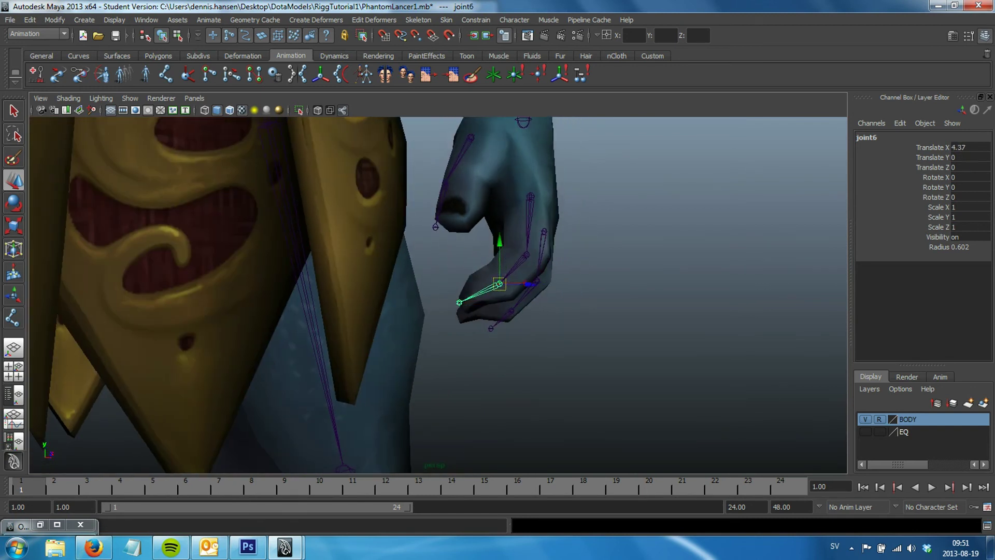
alt+drag(438, 296, 557, 285)
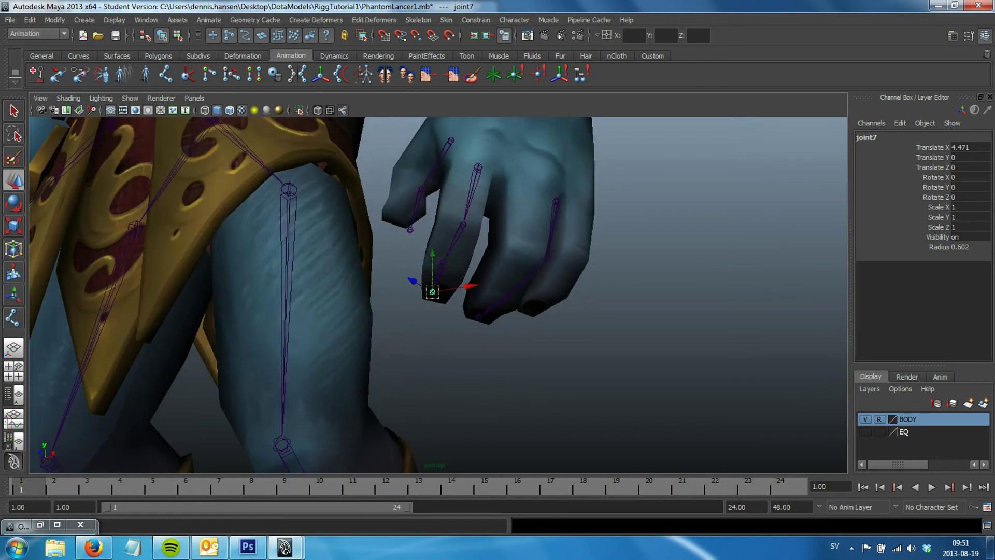
key(Up)
key(Up)
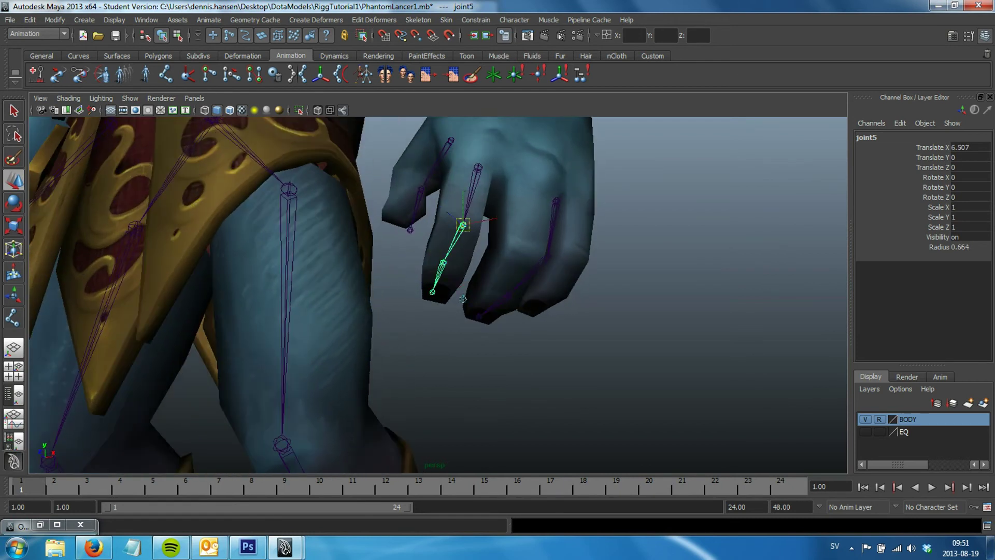
middle_drag(463, 298, 460, 295)
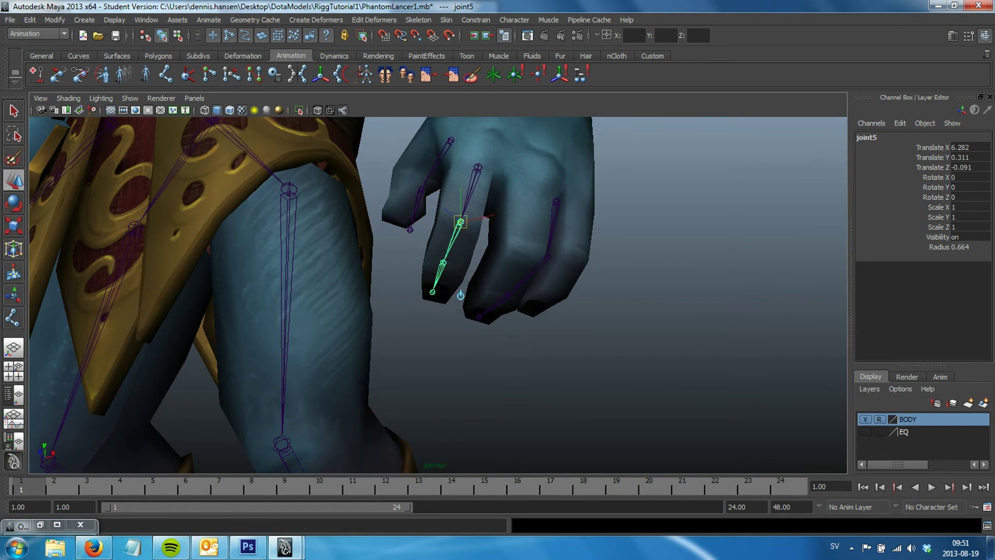
alt+drag(461, 295, 529, 335)
middle_drag(529, 335, 528, 338)
mouse_move(529, 338)
alt+mouse_down()
mouse_move(451, 344)
mouse_move(437, 301)
mouse_move(434, 310)
alt+mouse_up()
key(Up)
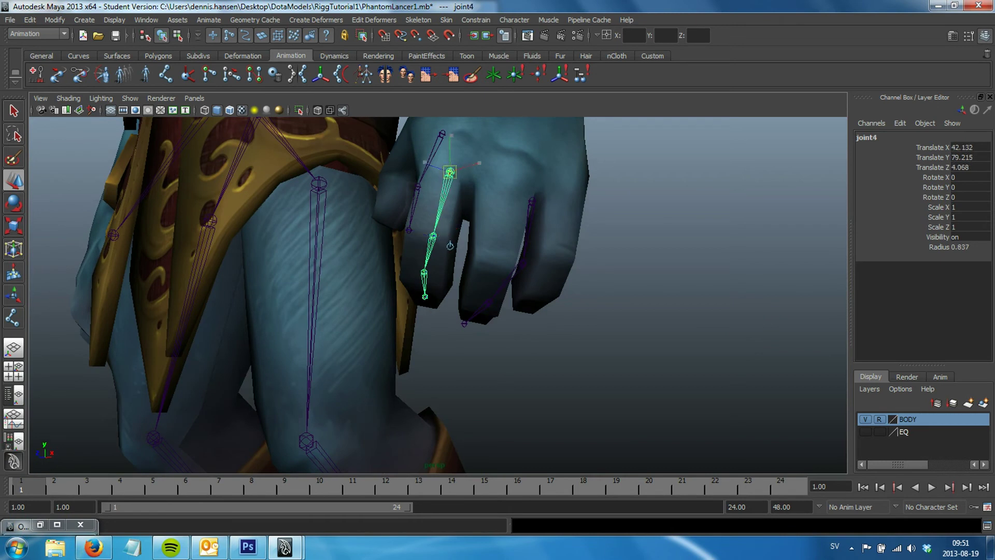
mouse_move(444, 244)
alt+mouse_down()
mouse_move(438, 295)
mouse_move(519, 344)
mouse_move(508, 318)
mouse_move(427, 310)
alt+mouse_up()
key(Down)
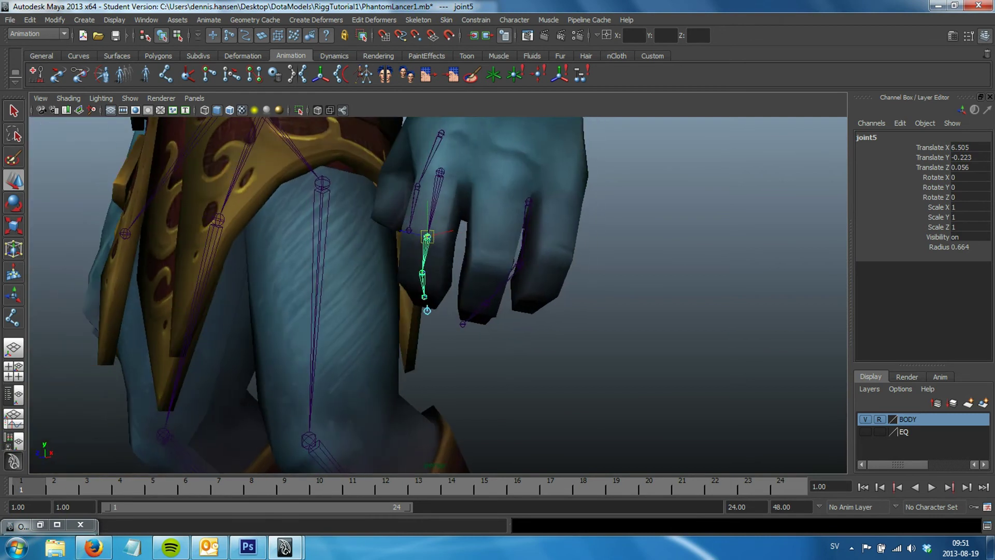
- Select joint8 and move it up inside the finger to the knuckle
click(523, 223)
mouse_move(524, 223)
alt+mouse_down()
mouse_move(498, 244)
mouse_move(490, 237)
alt+mouse_up()
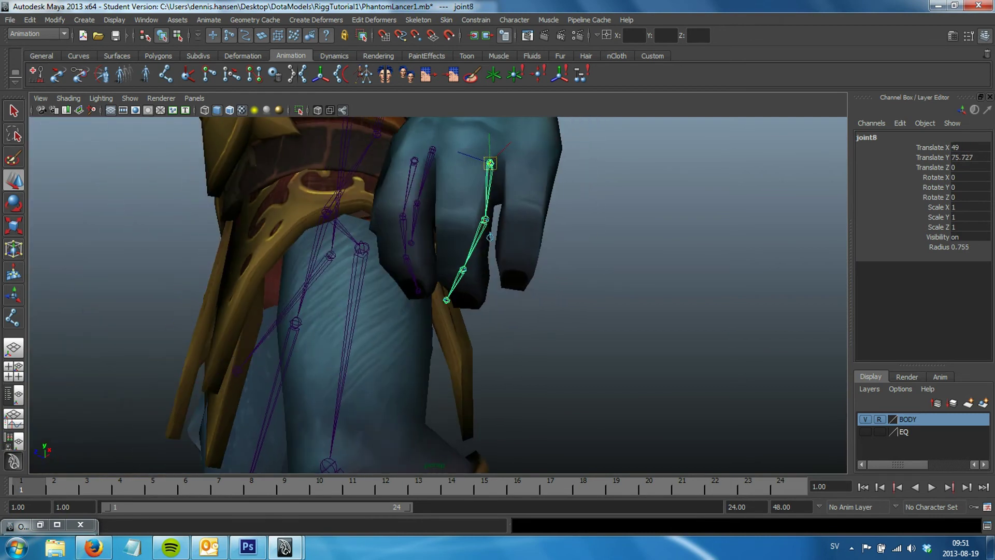
middle_drag(490, 237, 491, 238)
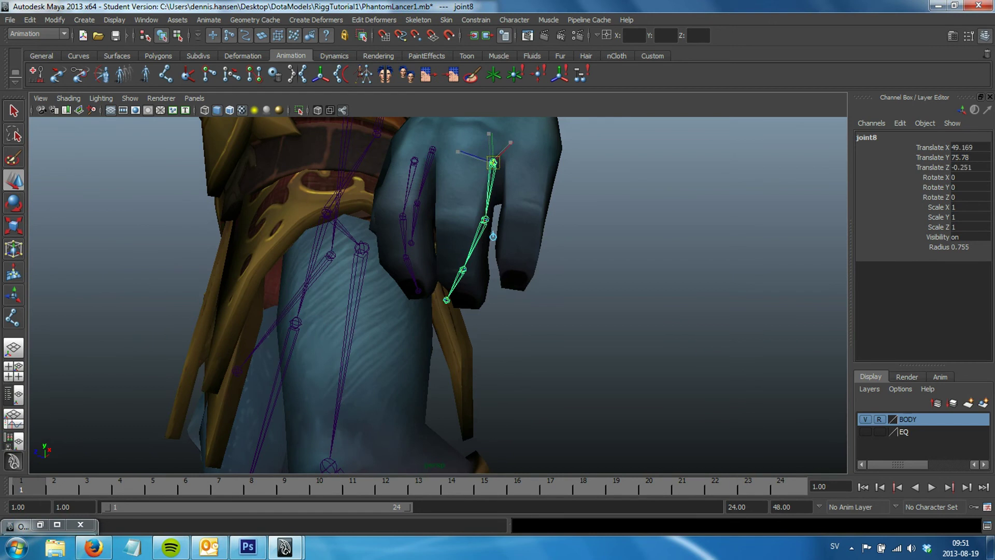
mouse_move(491, 238)
alt+mouse_down()
mouse_move(349, 262)
mouse_move(337, 289)
alt+mouse_up()
middle_drag(337, 289, 344, 289)
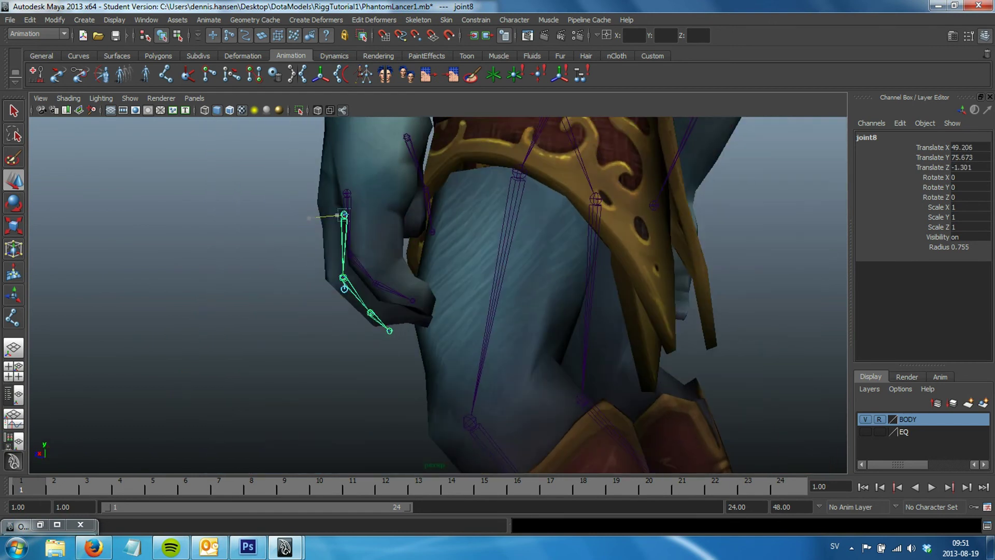
mouse_move(344, 289)
alt+mouse_down()
mouse_move(542, 345)
mouse_move(530, 327)
alt+mouse_up()
middle_drag(530, 326, 523, 295)
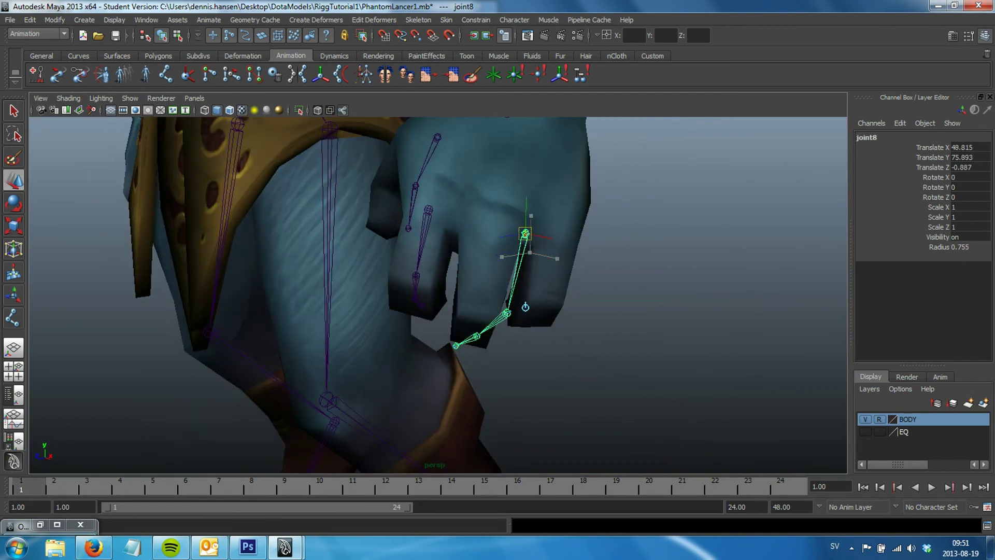
mouse_move(524, 295)
alt+mouse_down()
mouse_move(376, 300)
mouse_move(518, 291)
mouse_move(503, 290)
mouse_move(564, 362)
alt+mouse_up()
- Move joint9 and joint10 into place inside the finger mesh
key(Down)
middle_drag(564, 362, 562, 362)
alt+drag(562, 362, 472, 380)
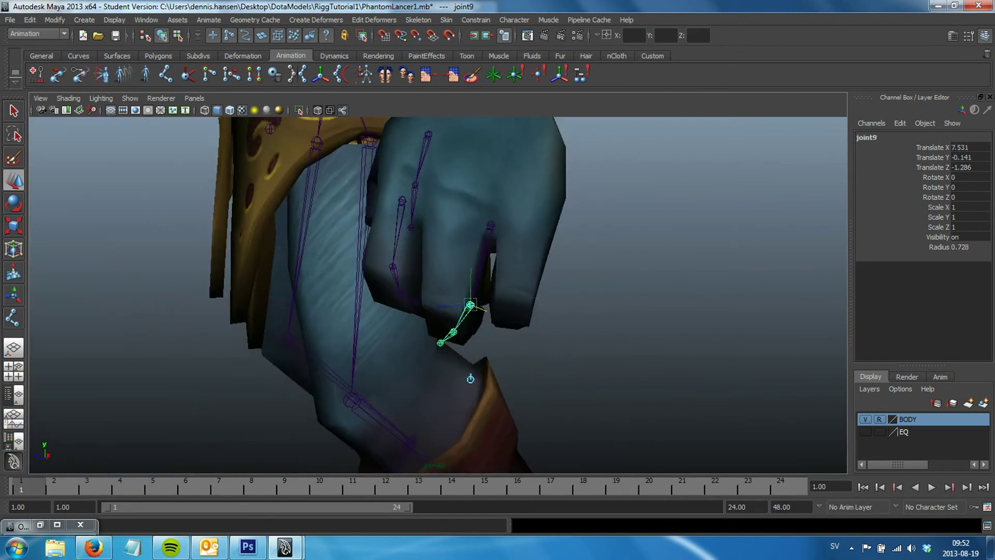
middle_drag(471, 378, 484, 378)
mouse_move(484, 378)
alt+mouse_down()
mouse_move(430, 301)
mouse_move(409, 312)
mouse_move(482, 414)
alt+mouse_up()
key(Down)
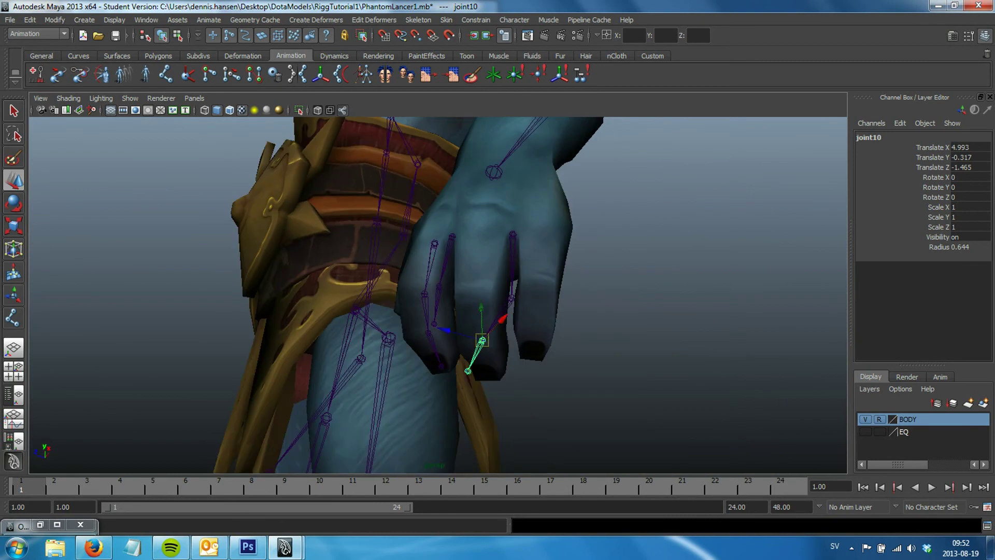
mouse_move(502, 318)
mouse_down()
mouse_move(513, 332)
mouse_move(430, 311)
mouse_move(409, 324)
mouse_move(387, 315)
mouse_move(442, 297)
mouse_move(378, 310)
mouse_up()
- Fit joint11 at the fingertip, then orbit around the hand to check the finished chain
click(443, 338)
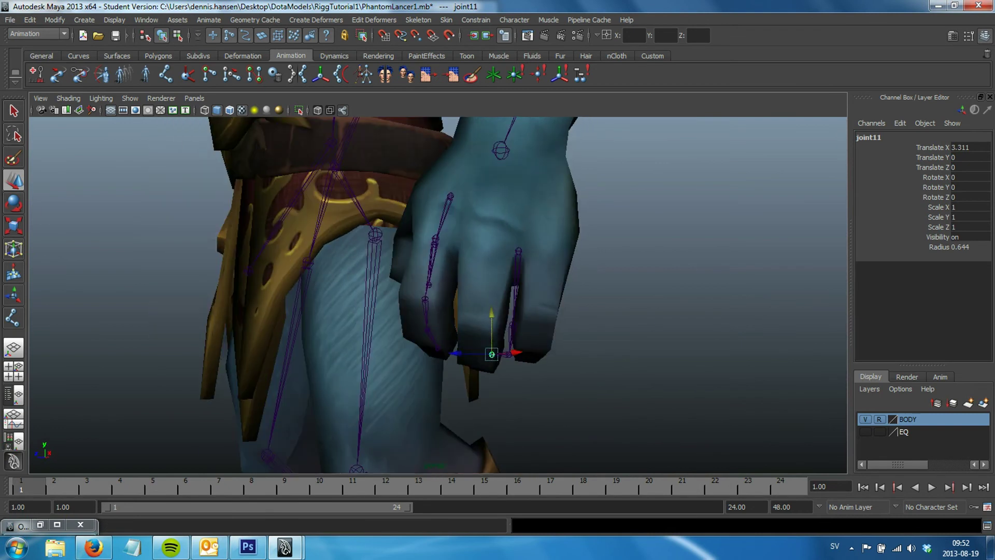
drag(510, 353, 632, 363)
drag(363, 370, 477, 348)
drag(387, 305, 495, 313)
key(ctrl+z)
key(ctrl+z)
key(Up)
key(Up)
key(Down)
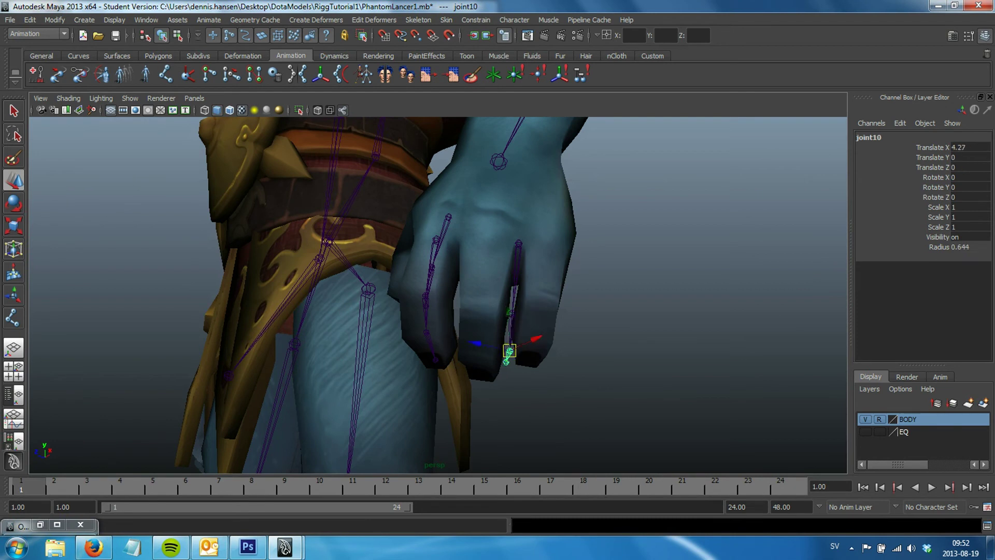
key(Down)
mouse_move(438, 296)
alt+mouse_down()
mouse_move(596, 295)
mouse_move(519, 296)
mouse_move(571, 295)
alt+mouse_up()
alt+right_drag(570, 296, 467, 327)
mouse_move(467, 311)
alt+mouse_down()
mouse_move(550, 306)
mouse_move(581, 290)
mouse_move(498, 311)
mouse_move(695, 301)
mouse_move(674, 291)
mouse_move(633, 301)
alt+mouse_up()
click(674, 259)
- Select the joint8 finger chain root and mirror it to the other hand
scroll(446, 311, up, 3)
scroll(438, 295, down, 5)
mouse_move(438, 295)
alt+mouse_down()
mouse_move(467, 296)
mouse_move(394, 295)
mouse_move(470, 295)
alt+mouse_up()
scroll(438, 296, up, 2)
scroll(438, 296, up, 3)
scroll(438, 295, up, 3)
scroll(438, 295, up, 3)
scroll(438, 295, down, 3)
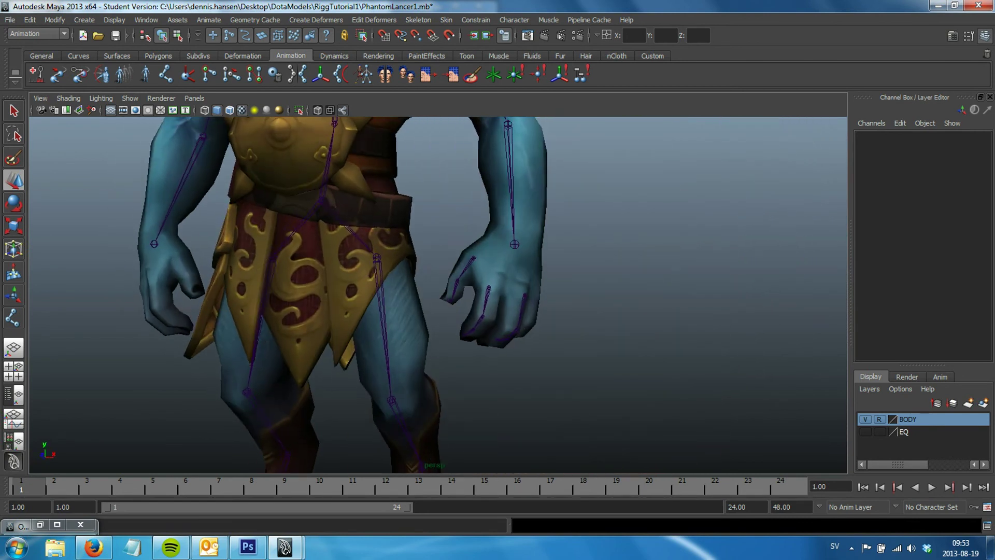
click(518, 288)
alt+middle_drag(519, 288, 539, 277)
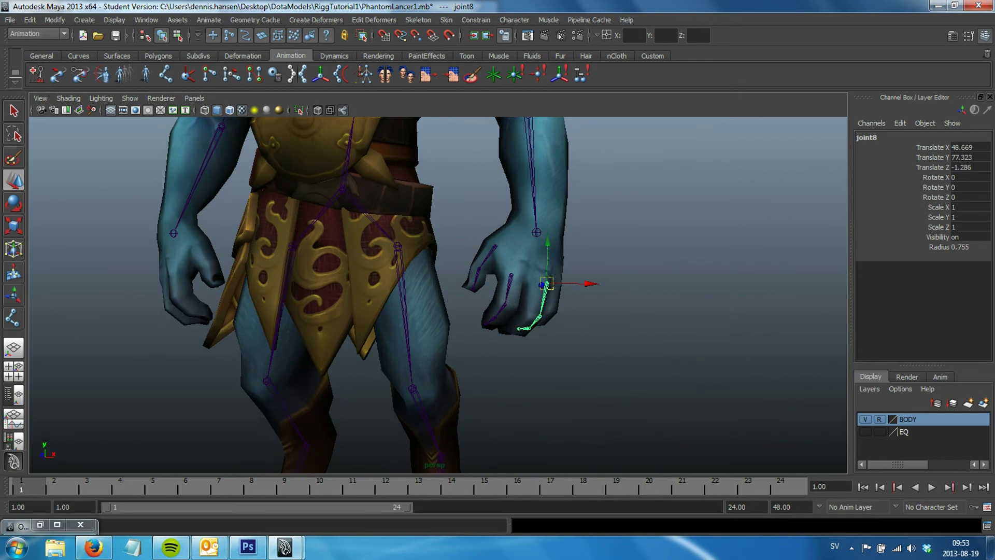
click(298, 74)
- Mirror the joint4 finger chain and the thumb chain, then orbit to compare both hands
click(510, 277)
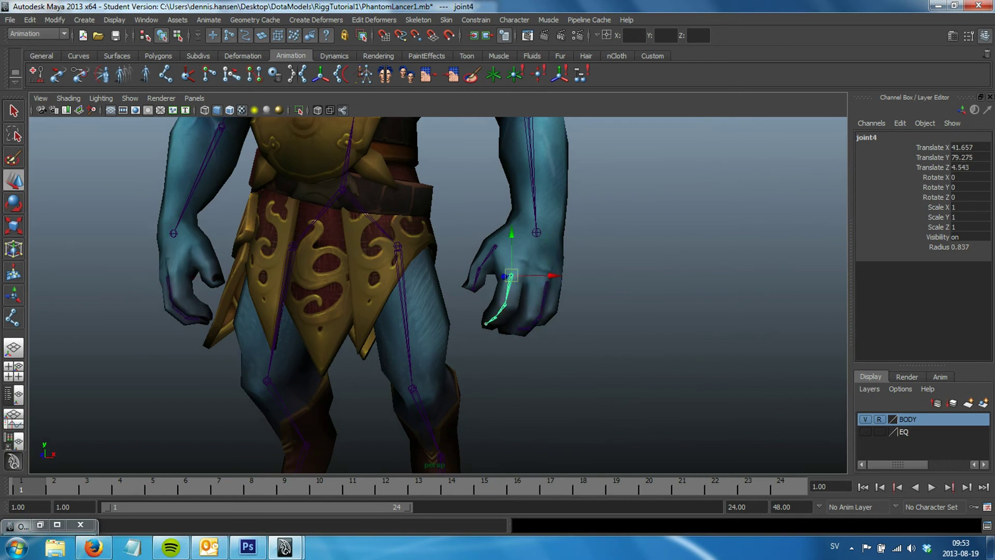
click(299, 75)
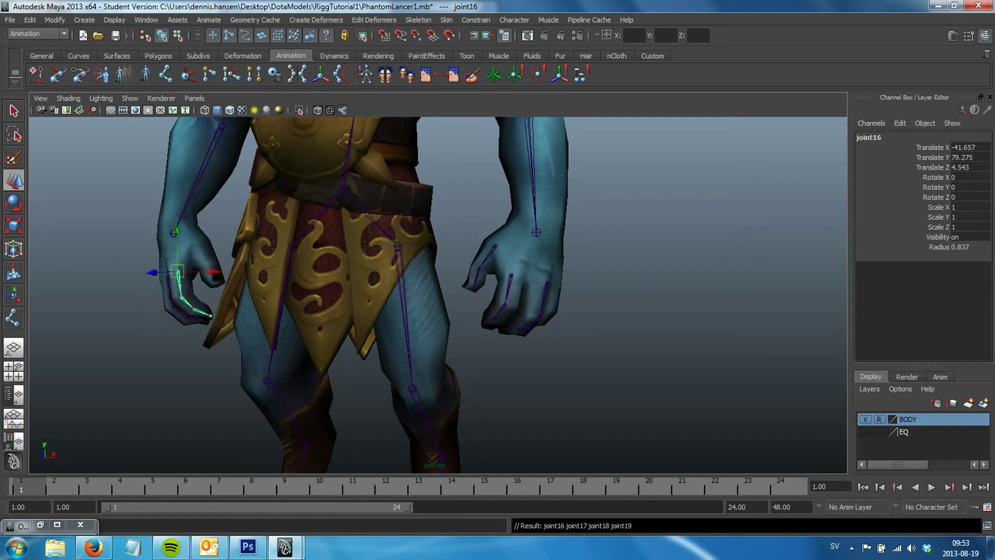
click(482, 267)
click(298, 75)
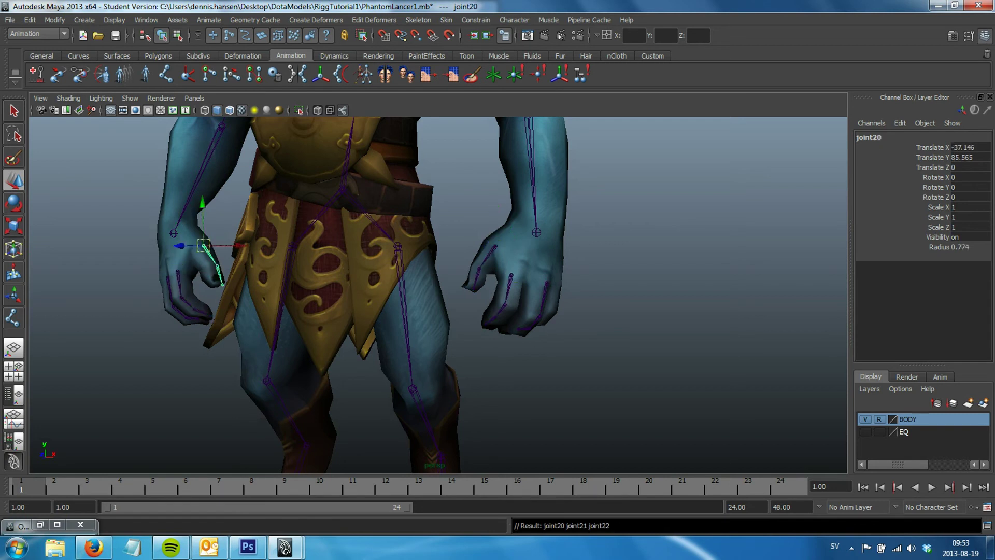
alt+middle_drag(363, 260, 497, 259)
alt+drag(363, 259, 529, 254)
alt+drag(435, 290, 513, 290)
click(466, 231)
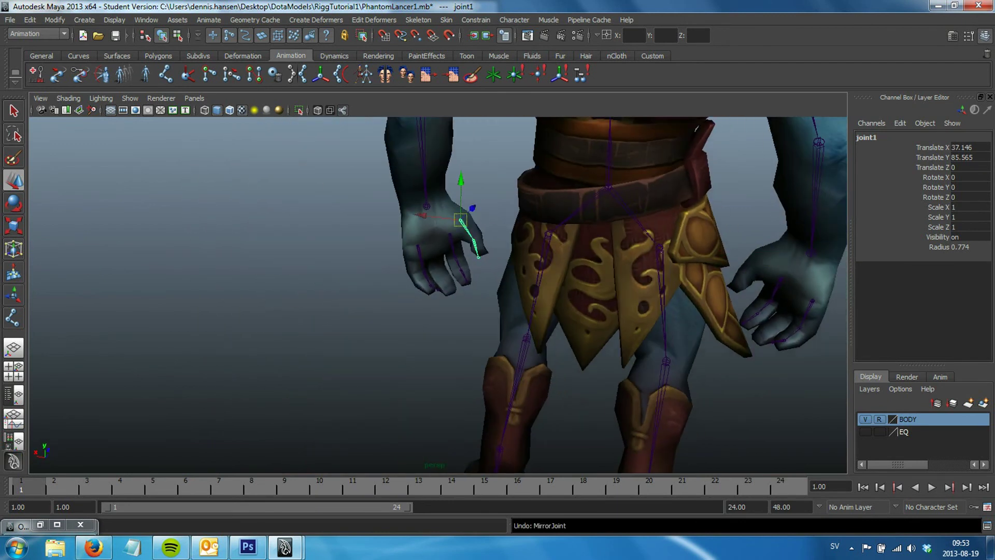
- Move the thumb's base joint deeper inside the hand
scroll(467, 231, up, 3)
scroll(466, 230, up, 3)
mouse_move(436, 290)
alt+mouse_down()
mouse_move(519, 298)
mouse_move(518, 280)
alt+mouse_up()
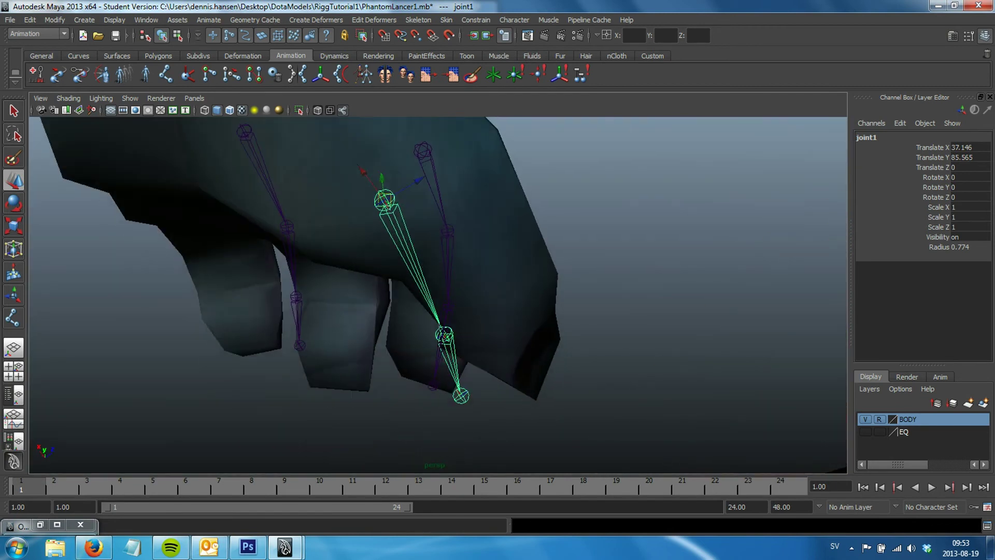
drag(417, 179, 455, 147)
mouse_move(466, 259)
alt+mouse_down()
mouse_move(560, 244)
mouse_move(487, 246)
alt+mouse_up()
drag(544, 213, 554, 218)
alt+drag(518, 259, 596, 223)
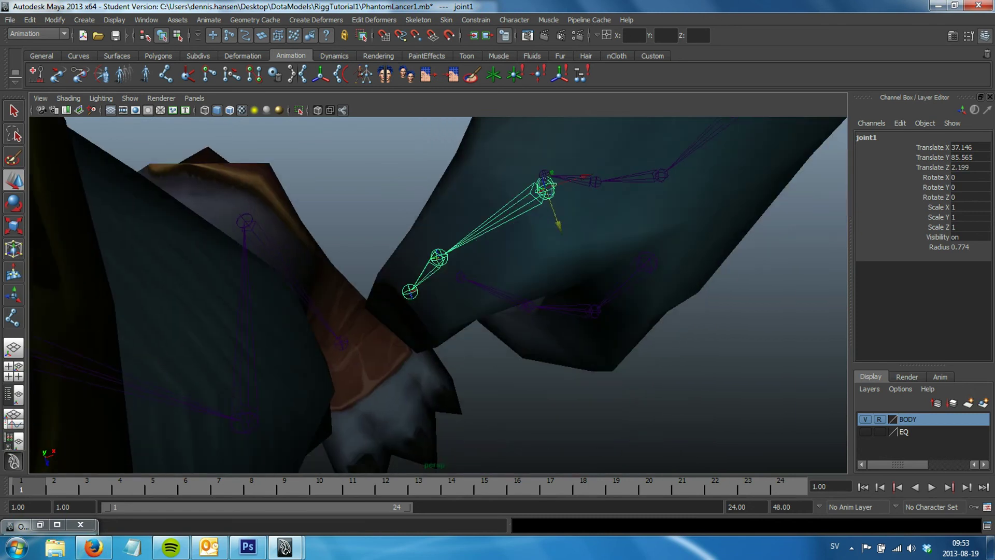
key(Down)
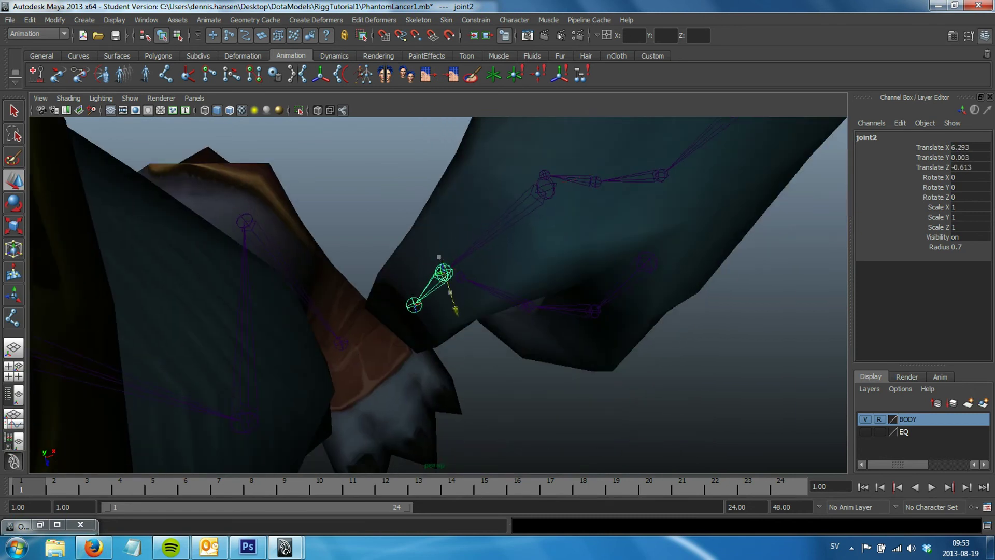
key(ctrl+z)
key(f)
- Check the remaining thumb joints, undo stray moves, and reselect the thumb's base joint
alt+drag(436, 291, 518, 279)
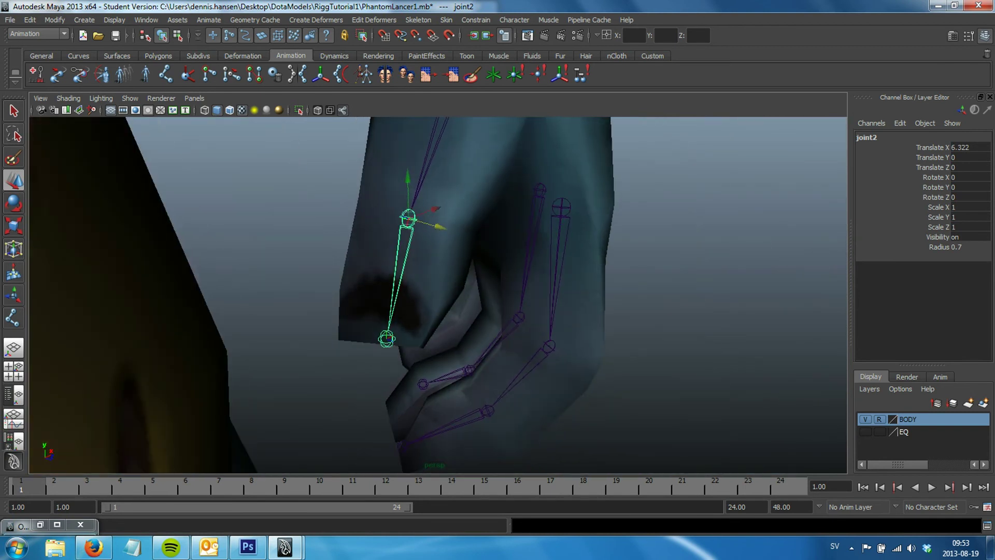
key(Down)
key(ctrl+z)
alt+drag(436, 291, 622, 269)
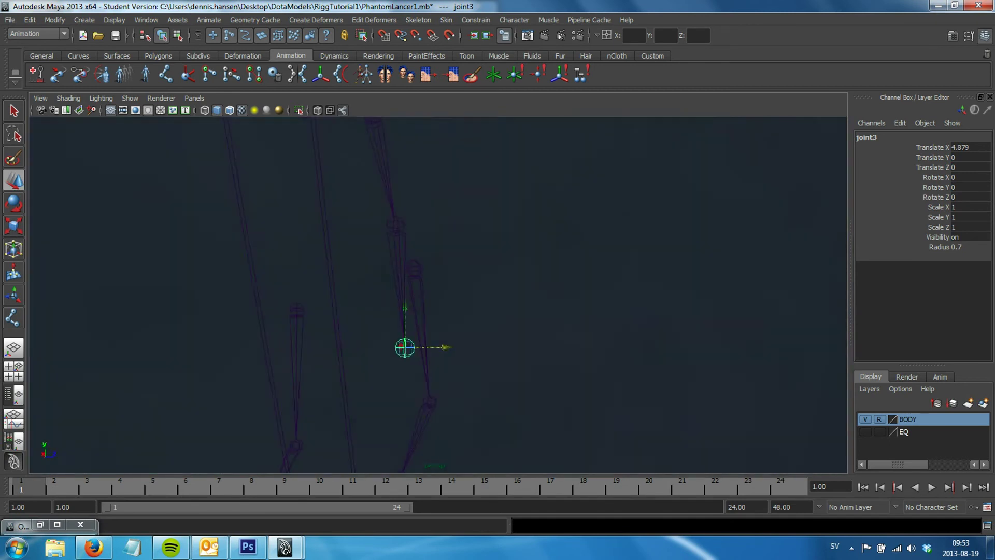
key(Up)
key(Up)
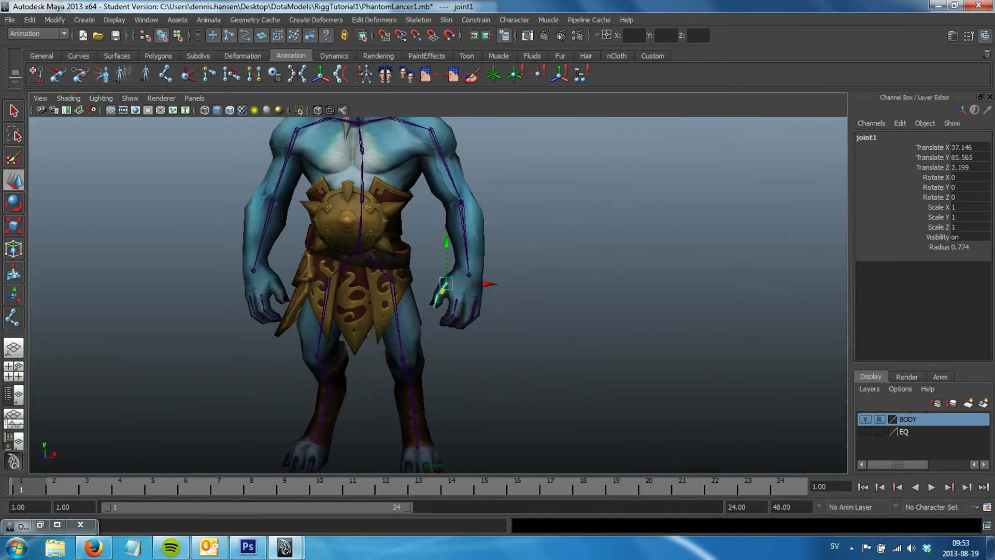
- Mirror the thumb chain to the other hand as joint20 at Translate X -37.146
click(297, 74)
scroll(438, 294, up, 3)
mouse_move(438, 294)
alt+mouse_down()
mouse_move(384, 331)
mouse_move(373, 311)
mouse_move(404, 311)
mouse_move(388, 311)
alt+mouse_up()
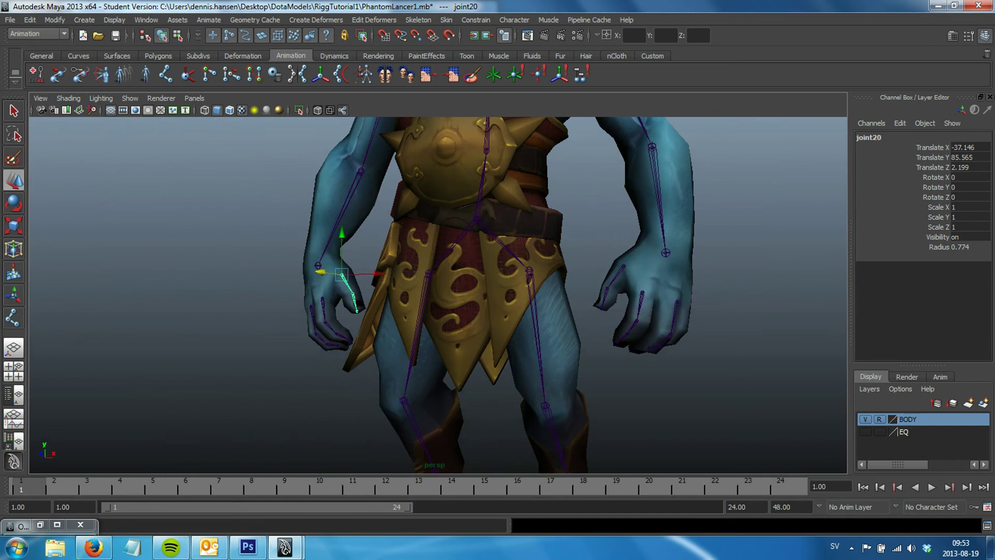
alt+middle_drag(389, 311, 329, 316)
click(554, 270)
- Rename joint1 to L_Thumb in the Channel Box and begin renaming joint2
double_click(867, 137)
text(L_Thumb)
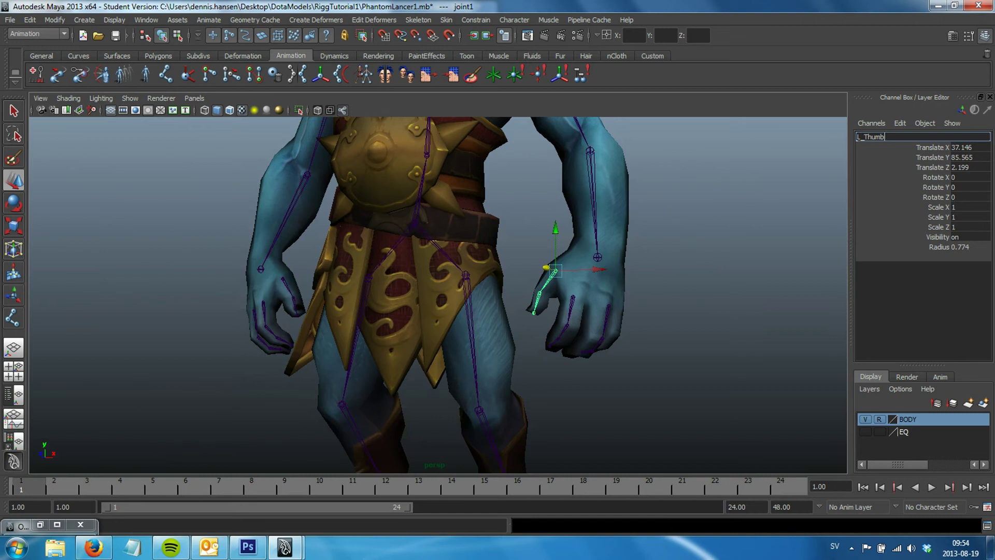
key(Return)
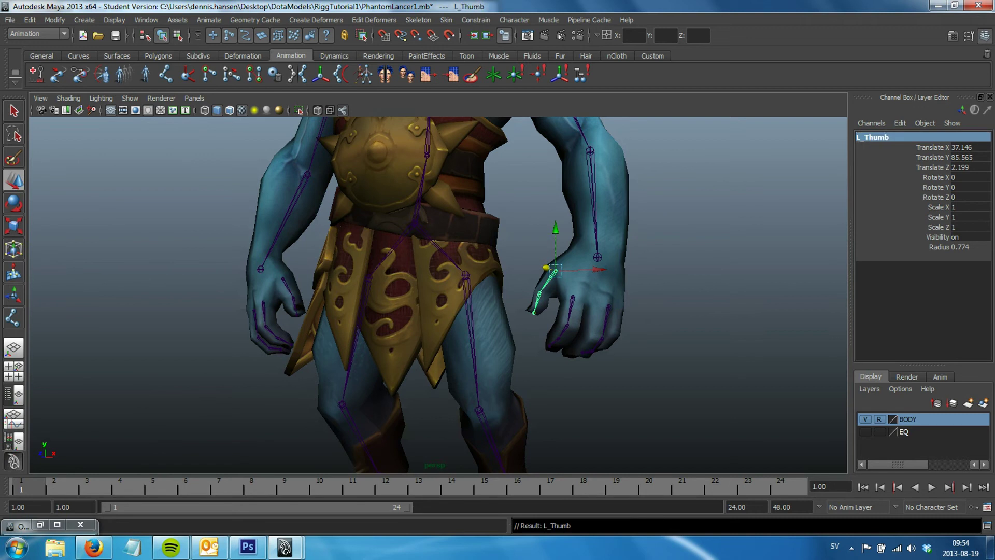
key(Down)
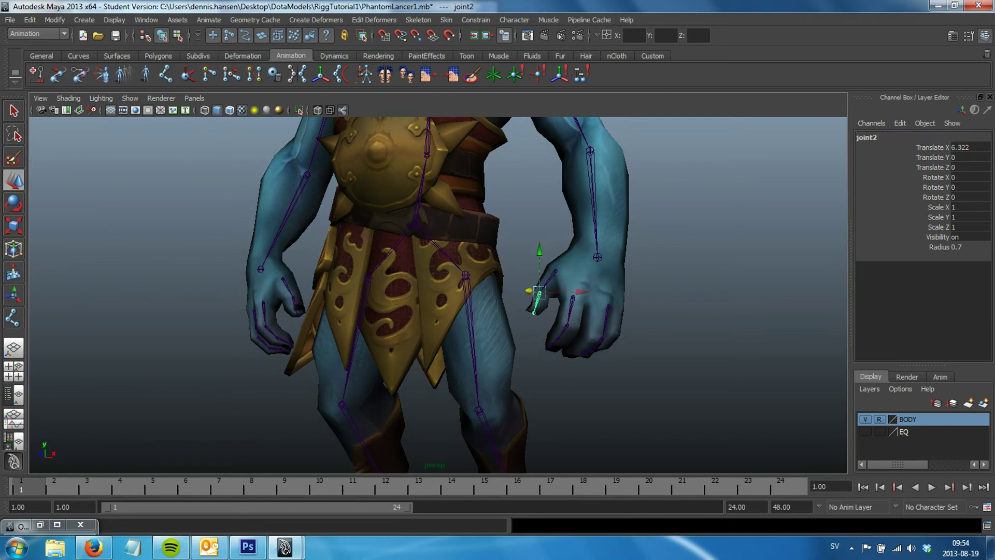
double_click(867, 137)
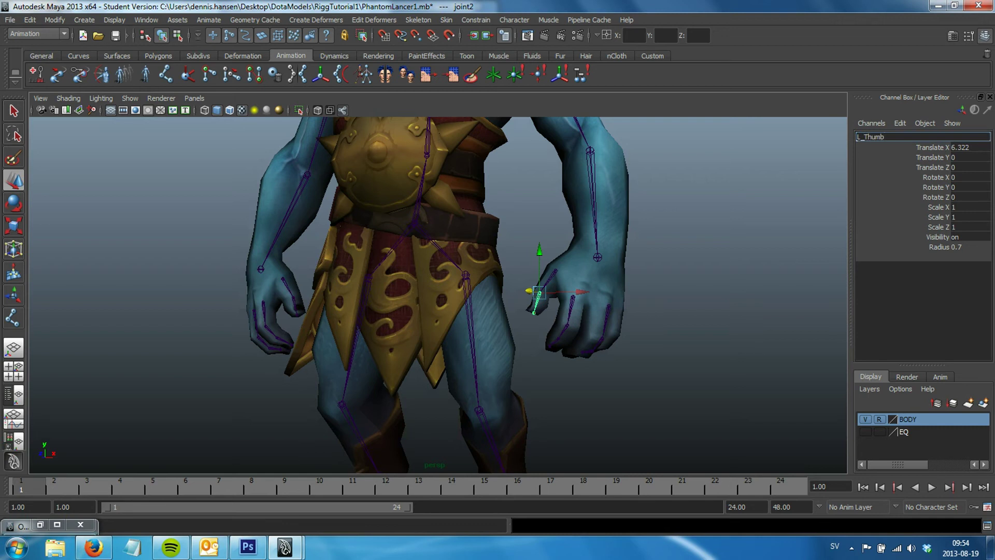
- Finish naming the left thumb joints L_Thumb1 and L_ThumbEnd
key(Return)
key(Down)
double_click(866, 137)
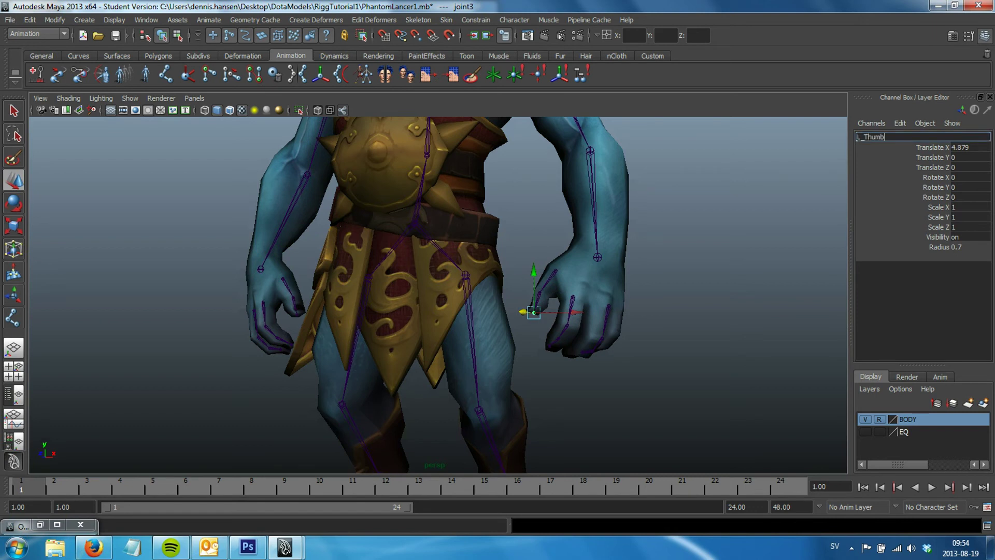
text(End)
key(Return)
- Name the index finger's base and second joints L_Index and L_Index1
scroll(438, 295, up, 3)
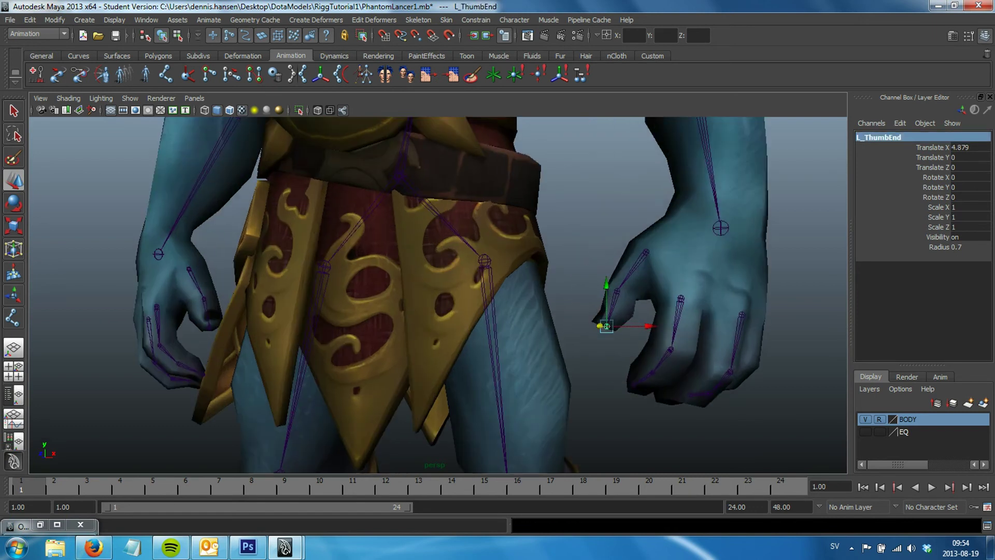
click(677, 316)
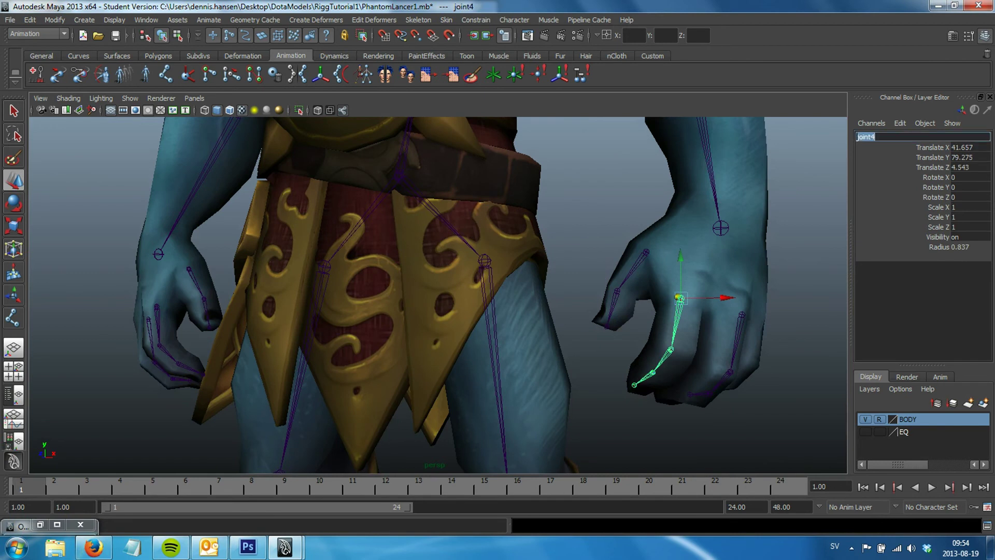
alt+middle_drag(677, 316, 596, 305)
double_click(865, 137)
text(L_Index)
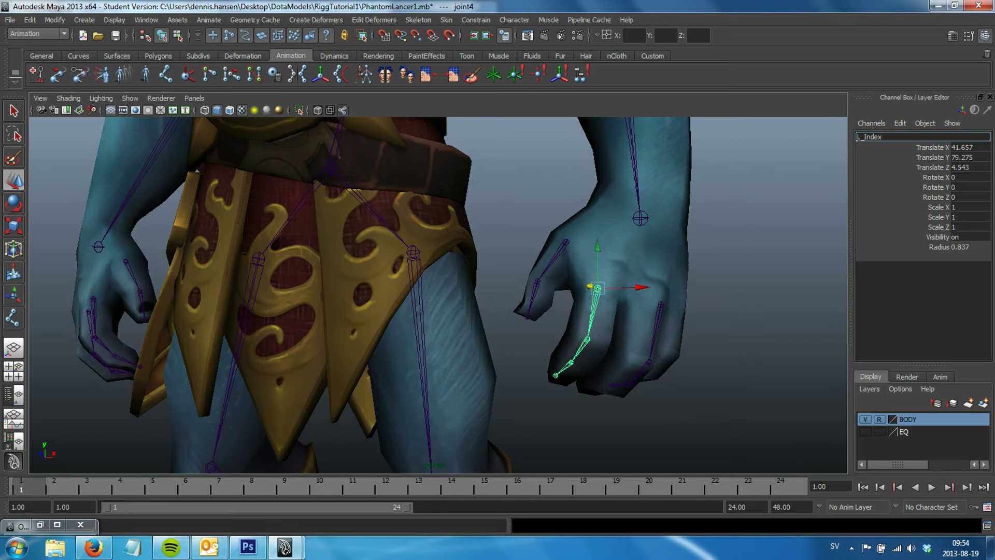
key(Return)
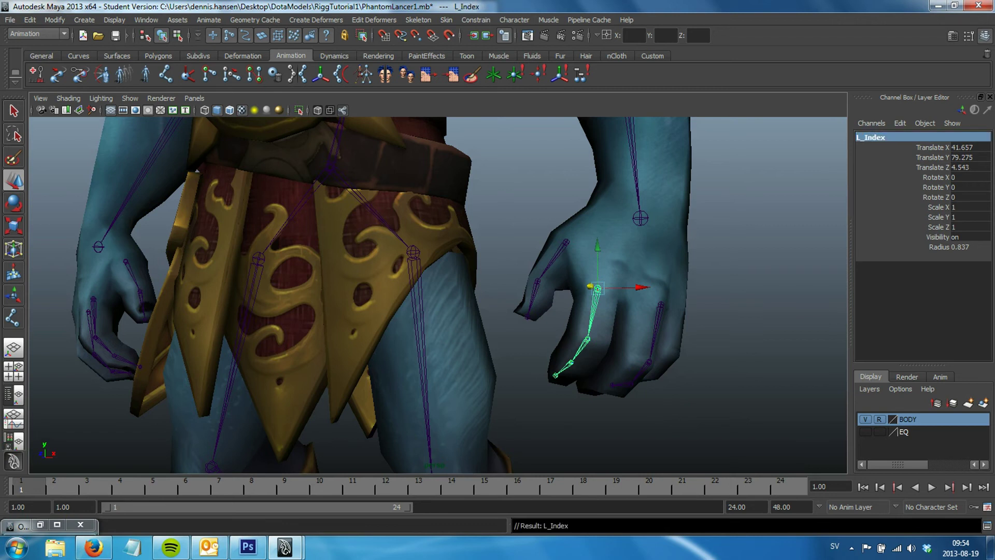
key(Down)
double_click(866, 136)
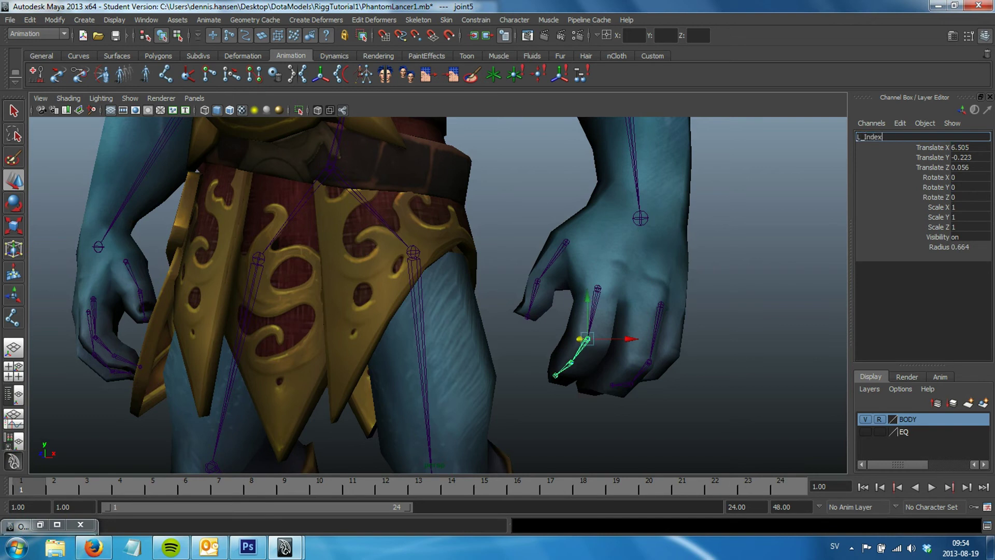
text(1)
key(Return)
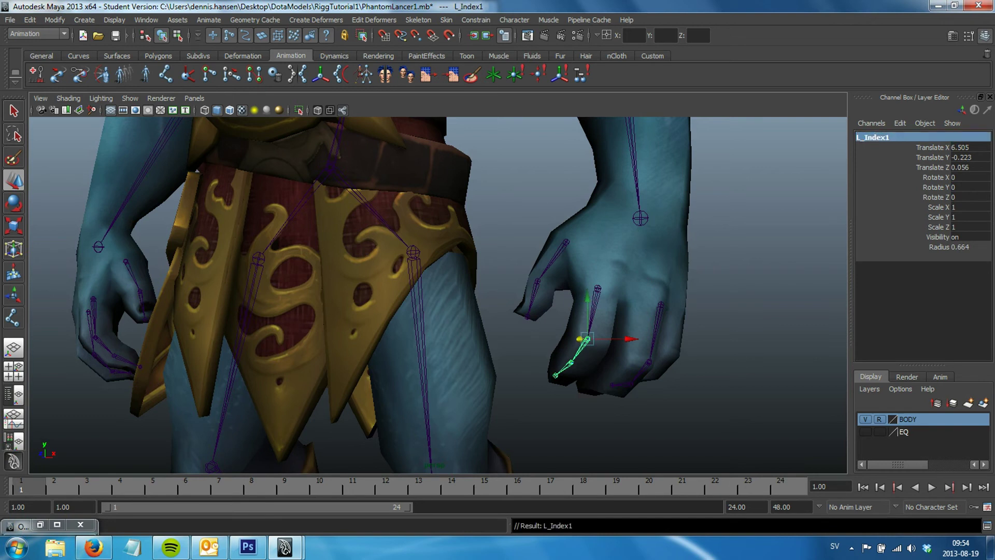
- Name the third index joint L_Index2 and begin naming the fingertip joint L_IndexEnd
key(Down)
double_click(866, 137)
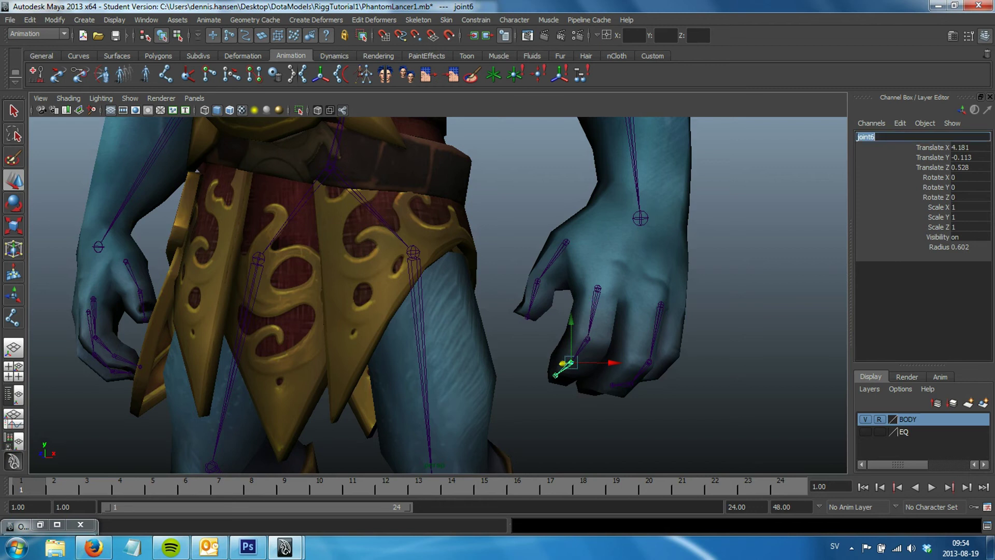
text(L_Index)
text(2)
key(Return)
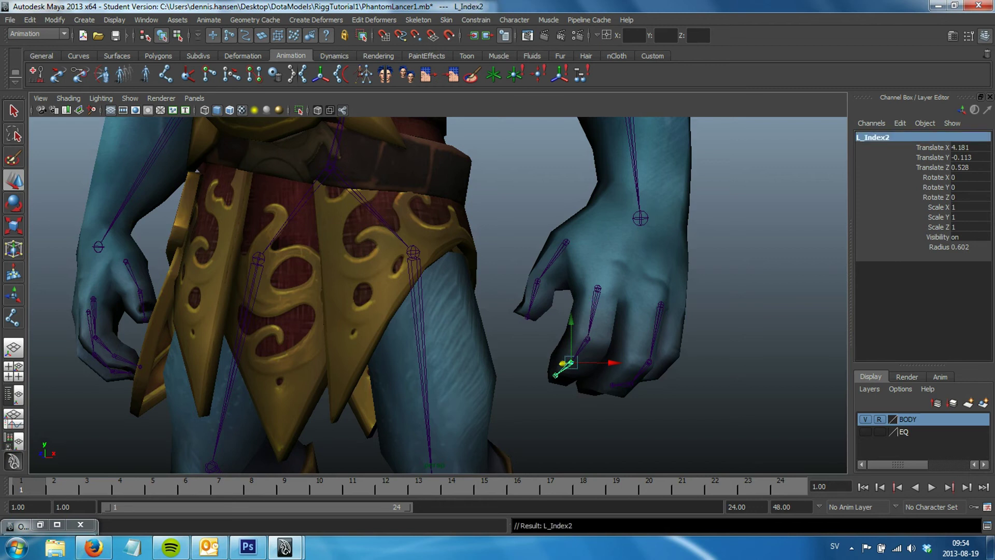
key(Down)
double_click(865, 137)
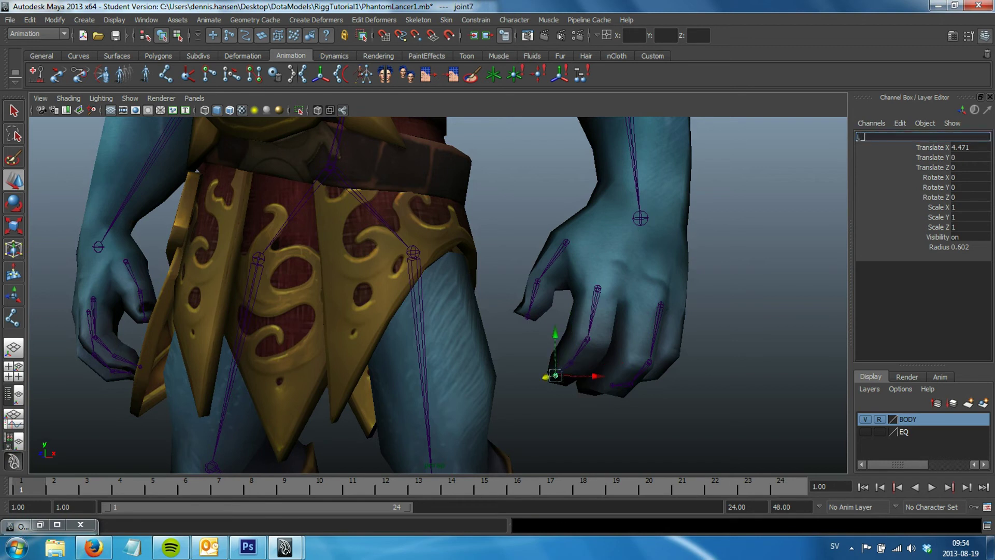
text(ndexE)
text(nd)
- Confirm L_IndexEnd, then name the middle finger's first two joints L_Mid and L_Mid1
key(Return)
click(657, 303)
double_click(864, 136)
text(L_Mid)
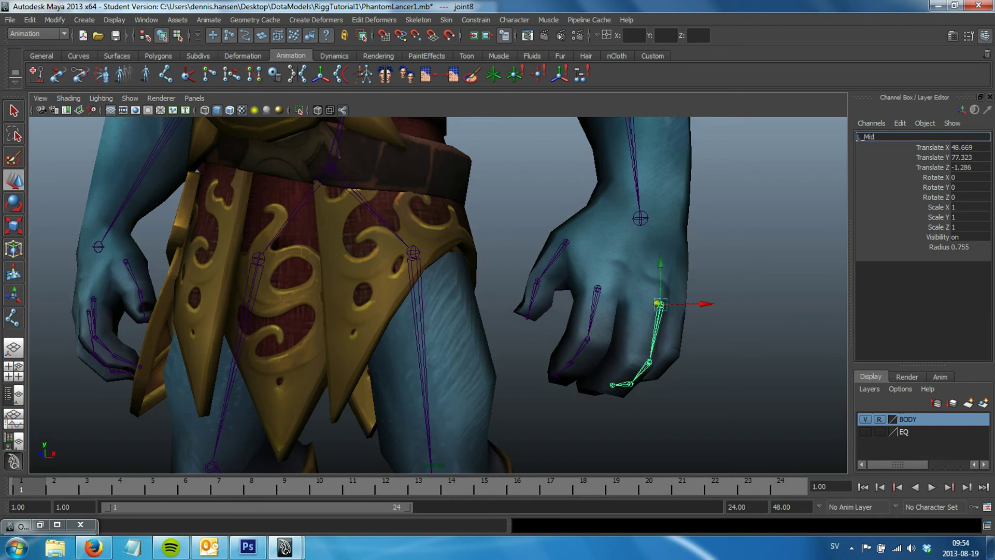
key(Return)
key(Down)
click(871, 136)
text(L_Mid1)
key(Return)
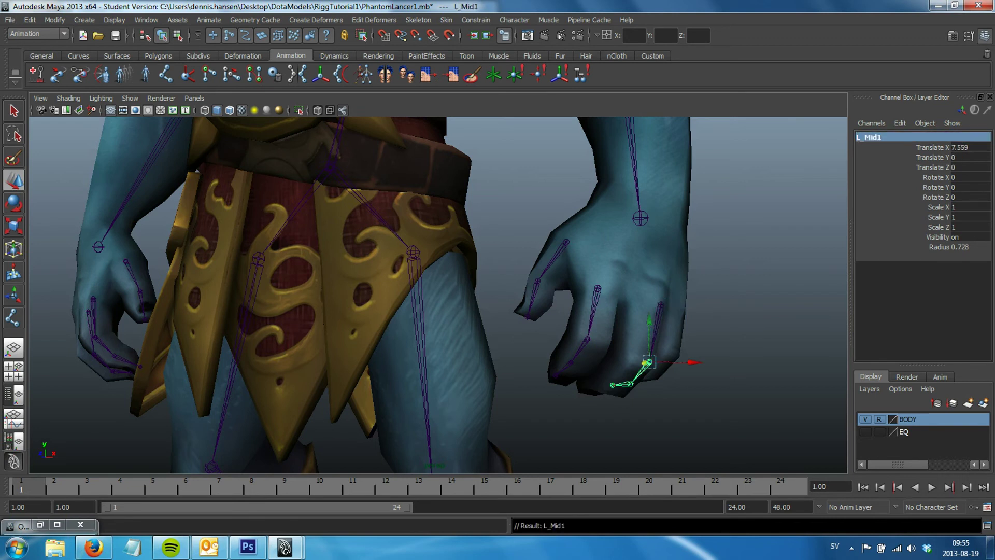
- Name the remaining middle finger joints L_Mid2 and L_MidEnd
key(Down)
click(871, 136)
text(L_Mid)
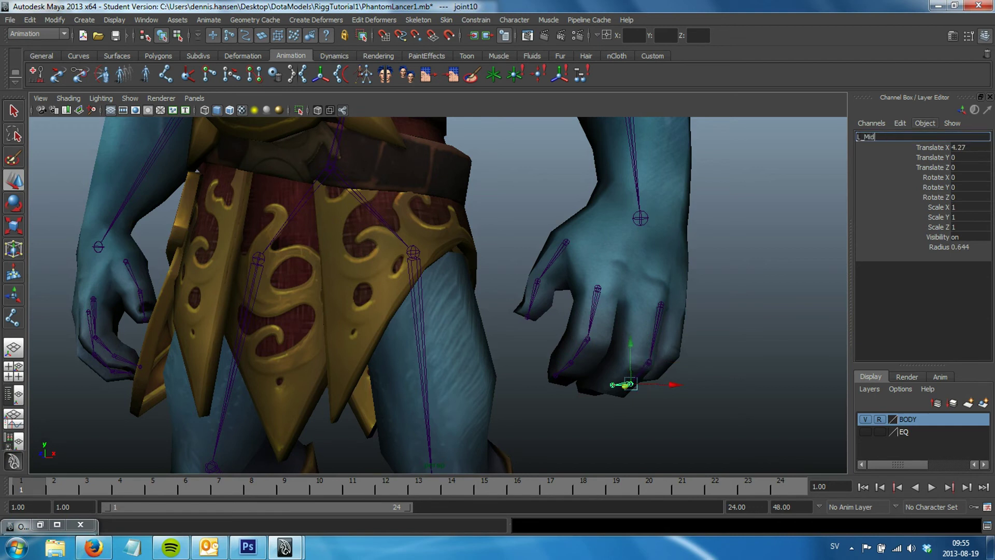
text(2)
key(Return)
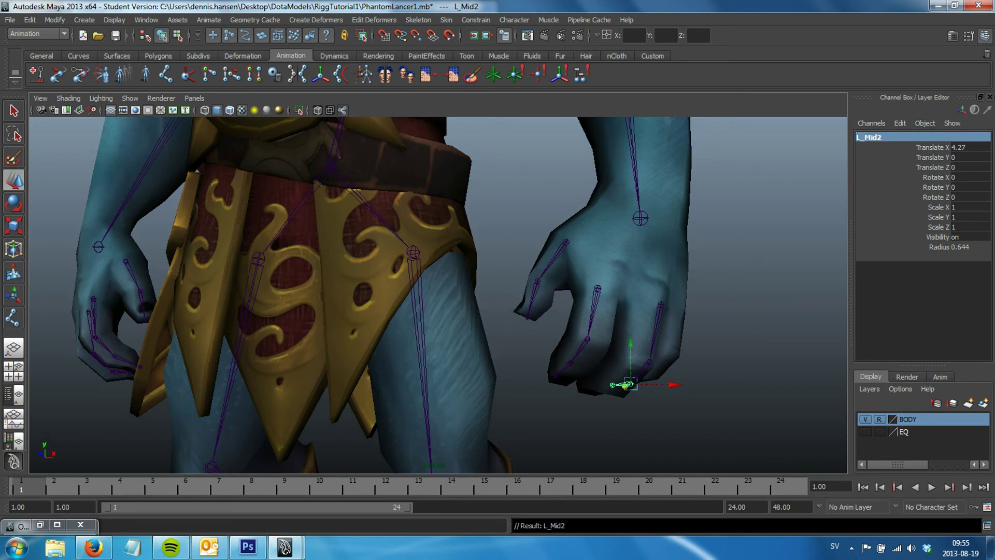
key(Down)
click(871, 137)
text(L_MidEnd)
key(Return)
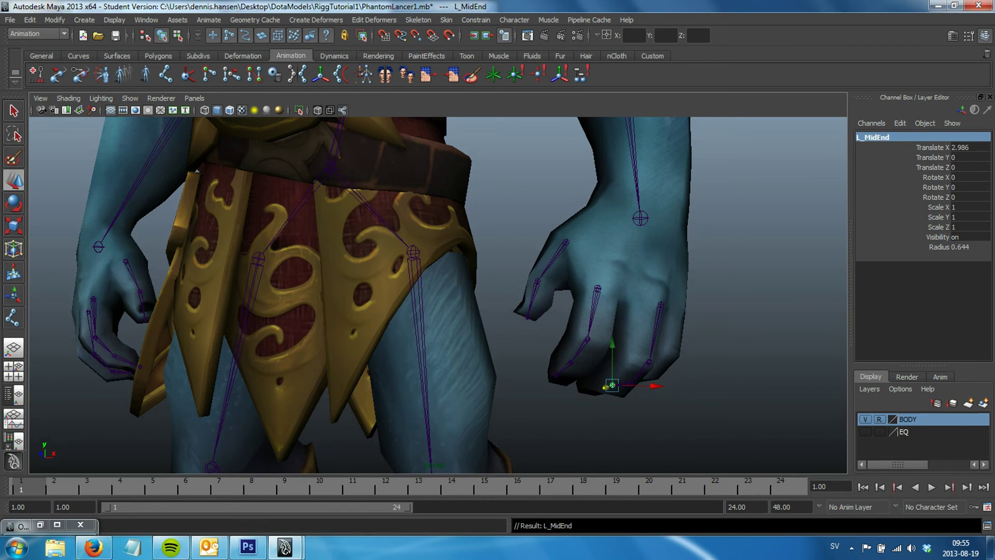
alt+middle_drag(466, 290, 632, 290)
- Rename the other hand's thumb base joint (joint20) to R_Thumb
click(289, 252)
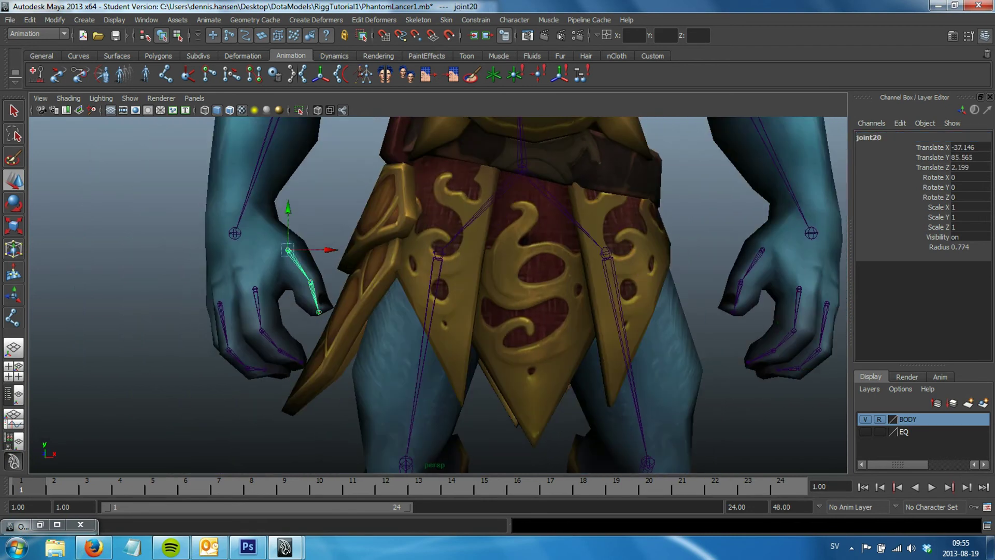
alt+middle_drag(363, 290, 565, 307)
click(534, 268)
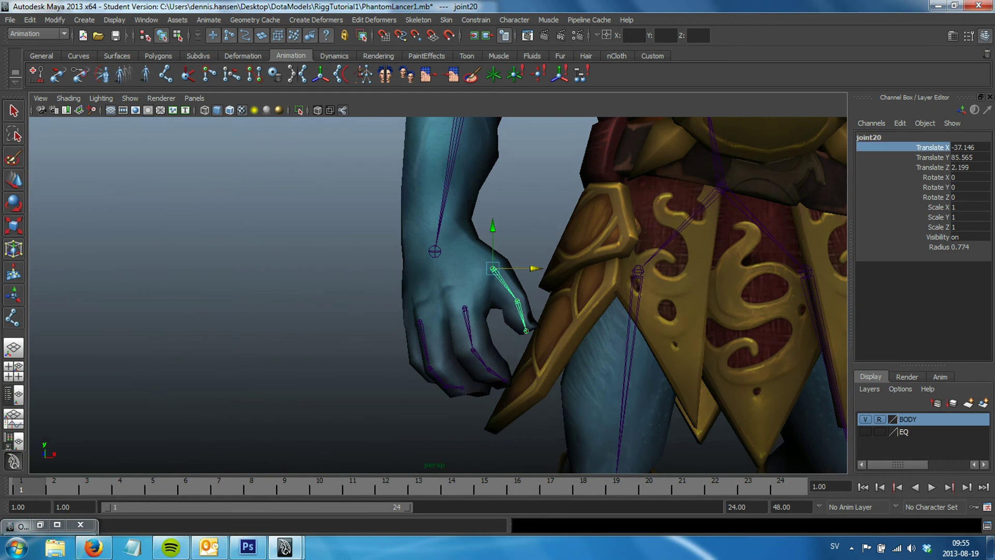
click(868, 137)
text(R_Thum)
key(Return)
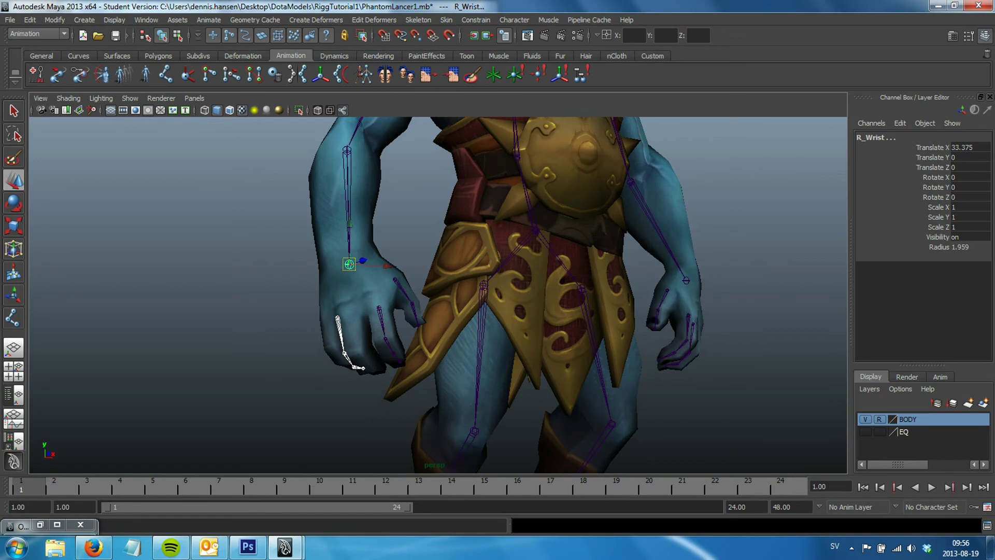
- Select through the right wrist, R_Mid, R_Index and R_Thumb chains to verify their names
key(Down)
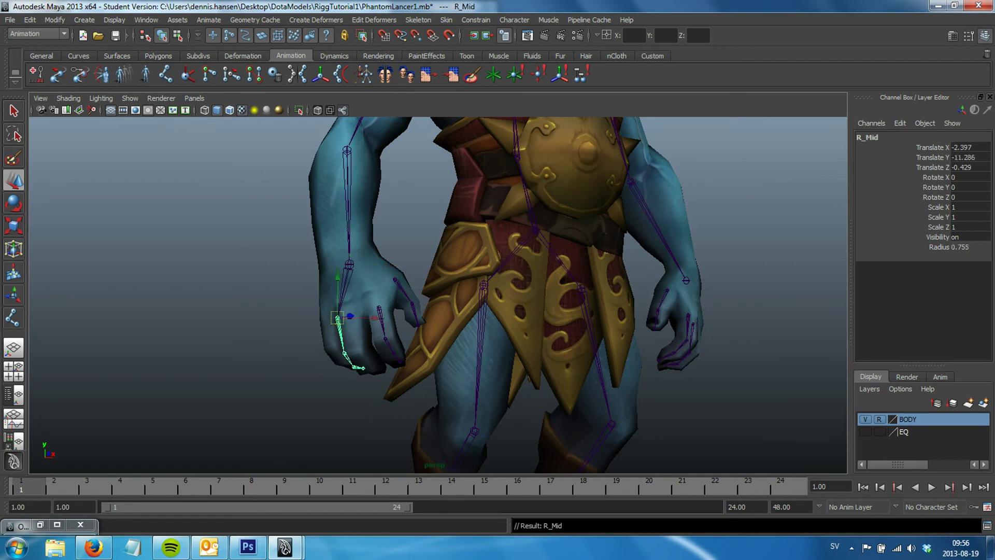
click(387, 337)
shift+click(349, 264)
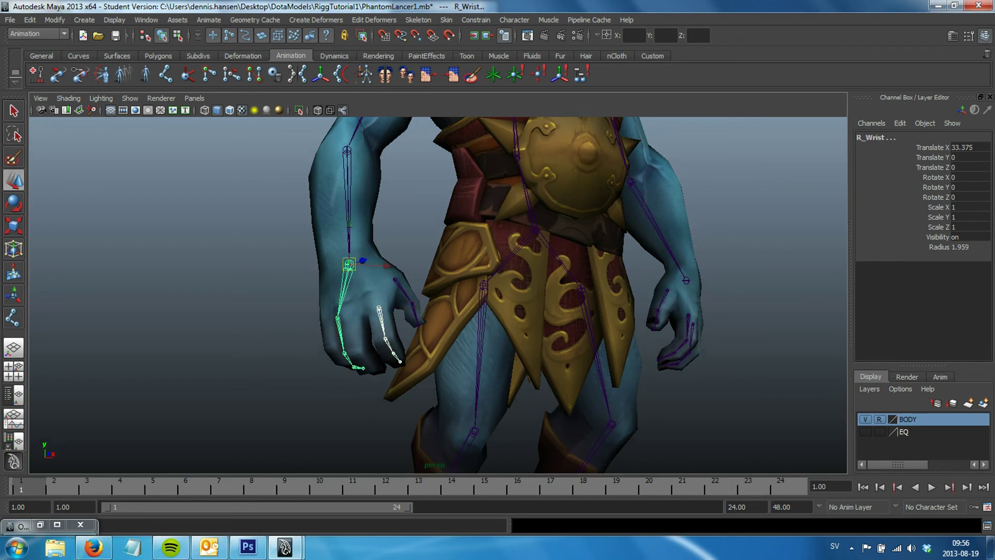
key(Down)
click(407, 306)
shift+click(349, 264)
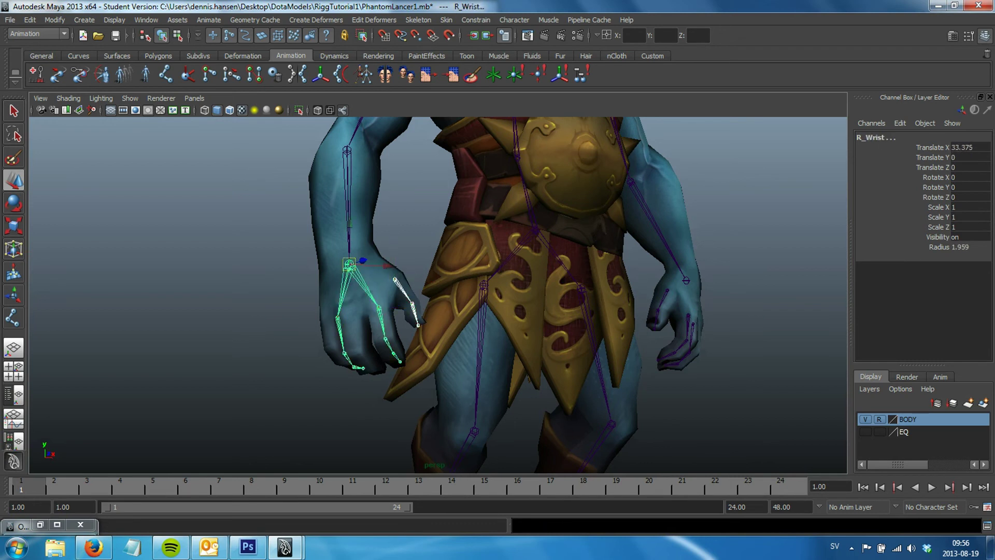
key(p)
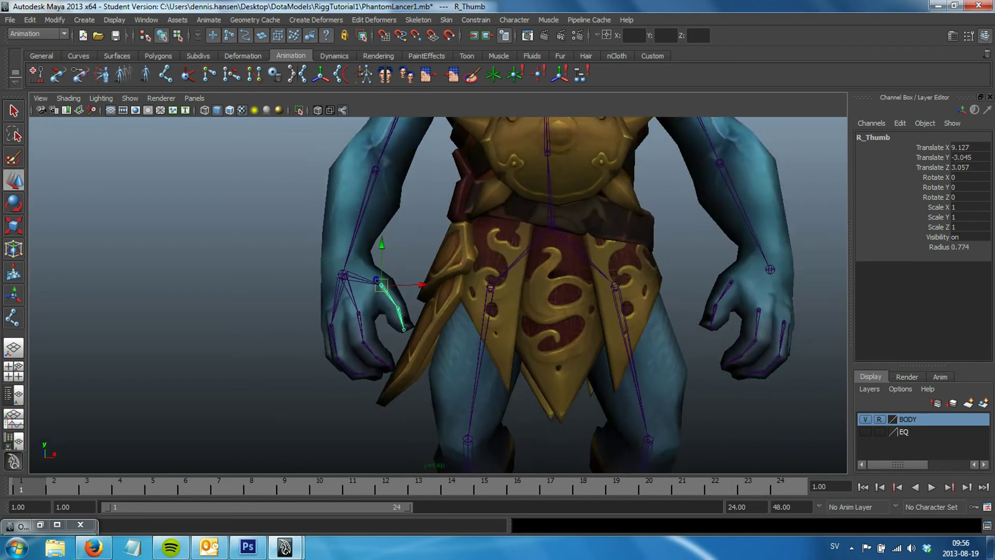
- Verify the left hand's thumb, L_Index and L_Mid chain names
alt+drag(467, 291, 423, 290)
alt+middle_drag(466, 290, 361, 295)
click(558, 303)
shift+click(609, 270)
click(591, 310)
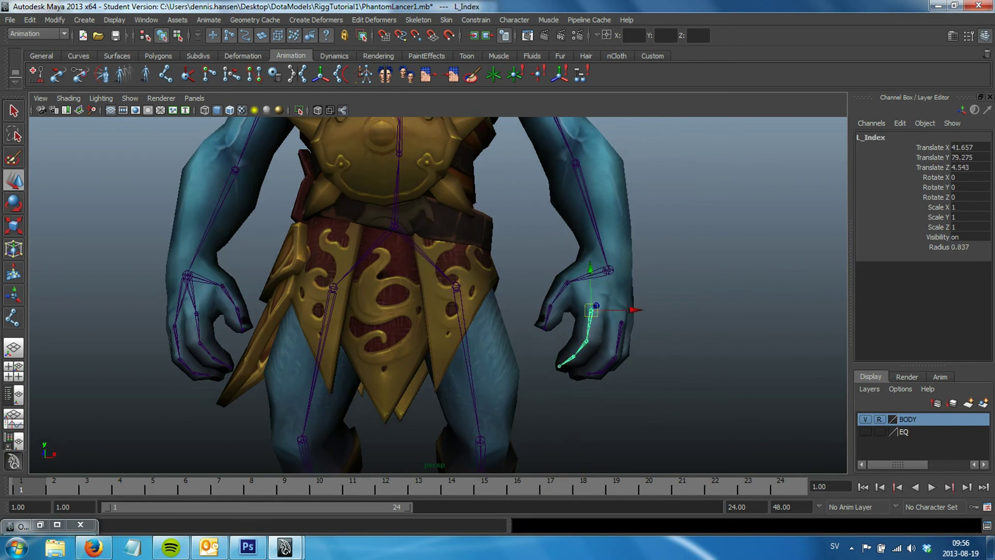
alt+drag(591, 310, 648, 315)
click(648, 314)
- Switch to a full-screen side view framed on the head and shoulders
mouse_move(648, 314)
alt+mouse_down()
mouse_move(508, 311)
mouse_move(508, 269)
mouse_move(513, 311)
mouse_move(342, 326)
alt+mouse_up()
scroll(513, 311, down, 3)
scroll(513, 311, down, 3)
scroll(386, 327, up, 3)
key(space)
scroll(643, 391, down, 3)
scroll(643, 391, down, 3)
key(space)
alt+drag(441, 311, 443, 353)
scroll(443, 311, up, 2)
scroll(443, 311, up, 2)
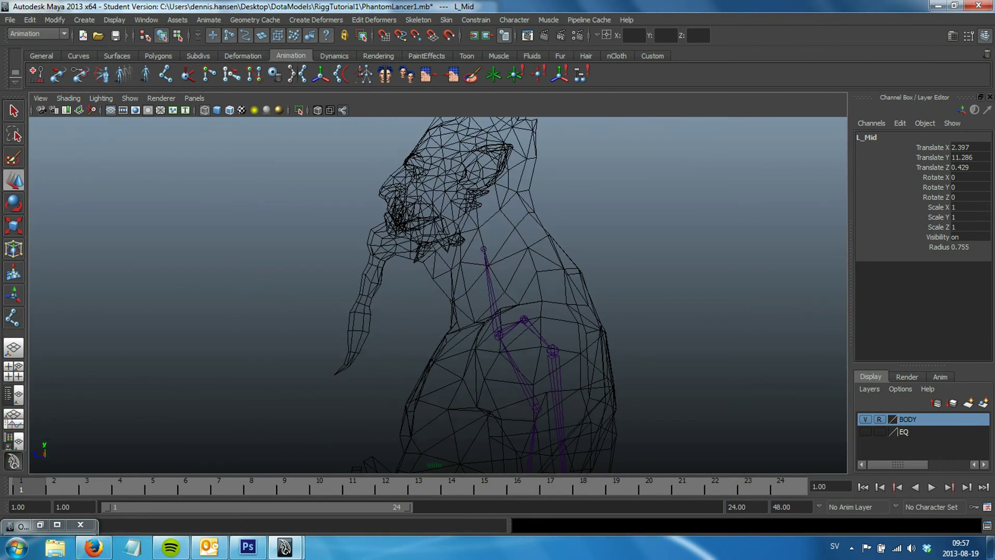
- With the Joint Tool, place joint1 inside the head and joint2 near the chin
click(165, 74)
alt+middle_drag(451, 171, 455, 189)
click(452, 188)
drag(452, 187, 451, 188)
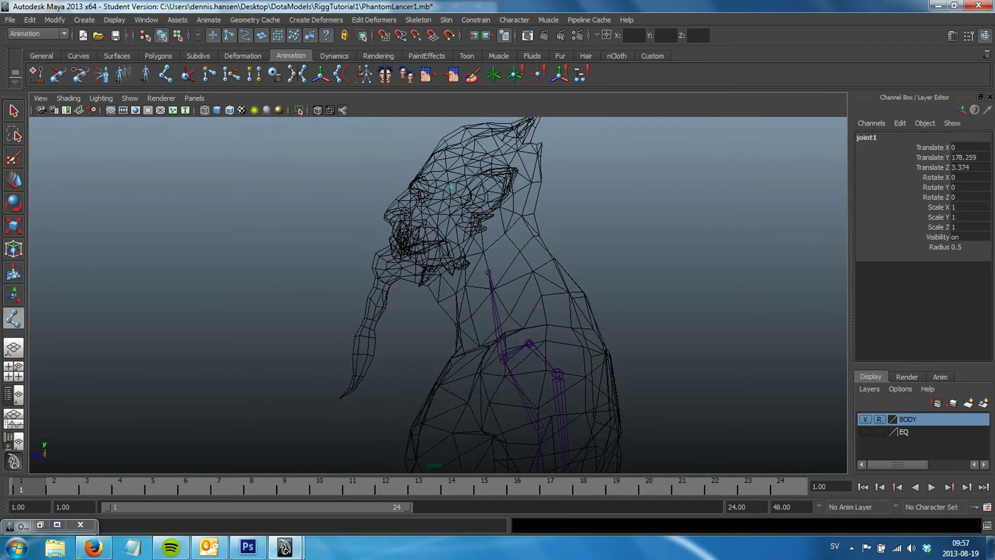
key(Return)
alt+middle_drag(467, 290, 510, 271)
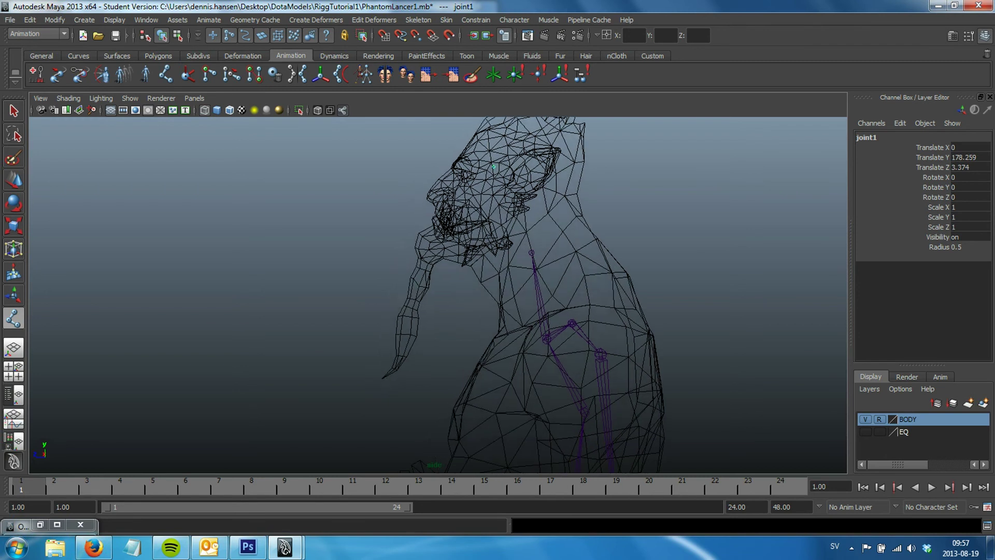
click(435, 239)
drag(435, 239, 431, 241)
key(Return)
- Add joint3 below the chin, then parent the new chain under the Neck joint
drag(418, 292, 412, 304)
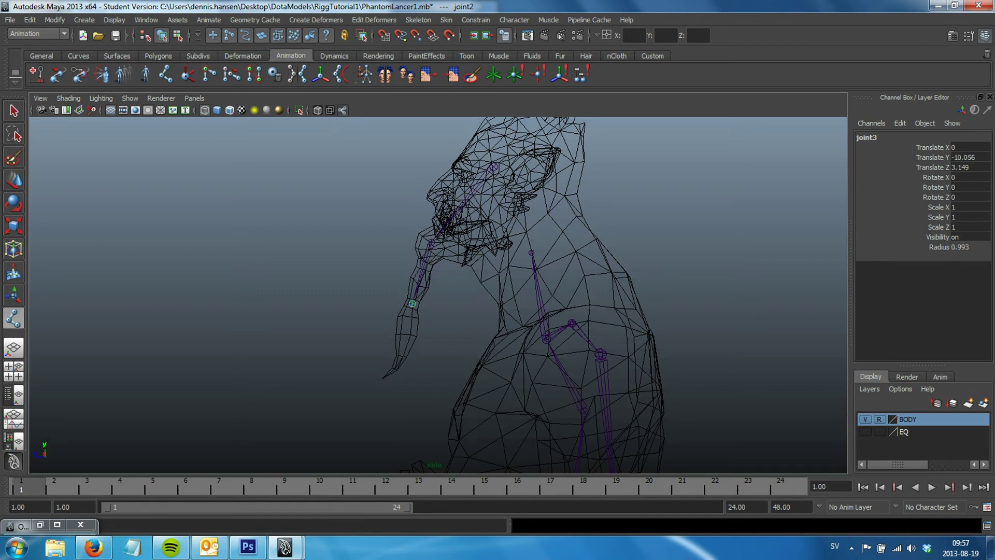
key(Return)
key(w)
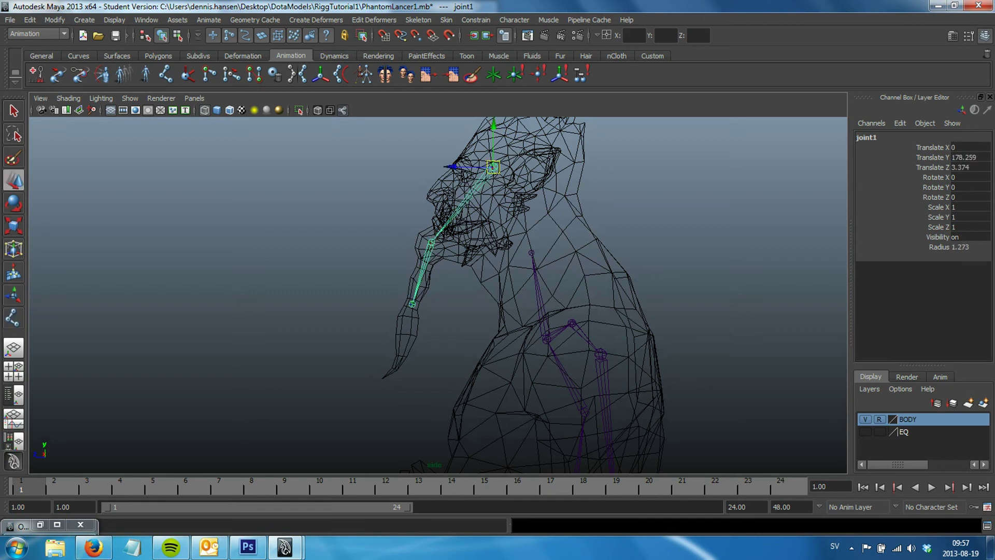
alt+middle_drag(492, 285, 478, 309)
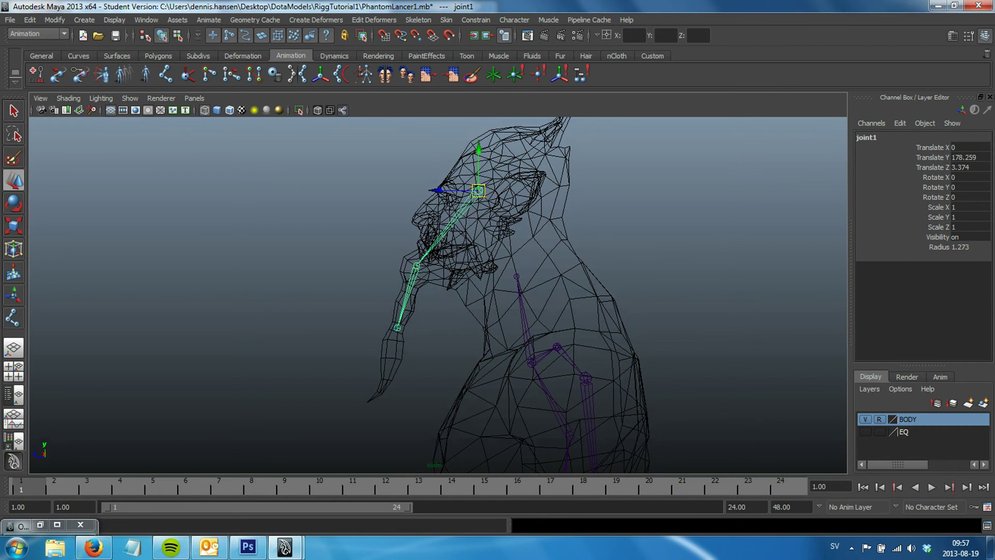
click(517, 276)
click(478, 191)
shift+click(517, 277)
key(p)
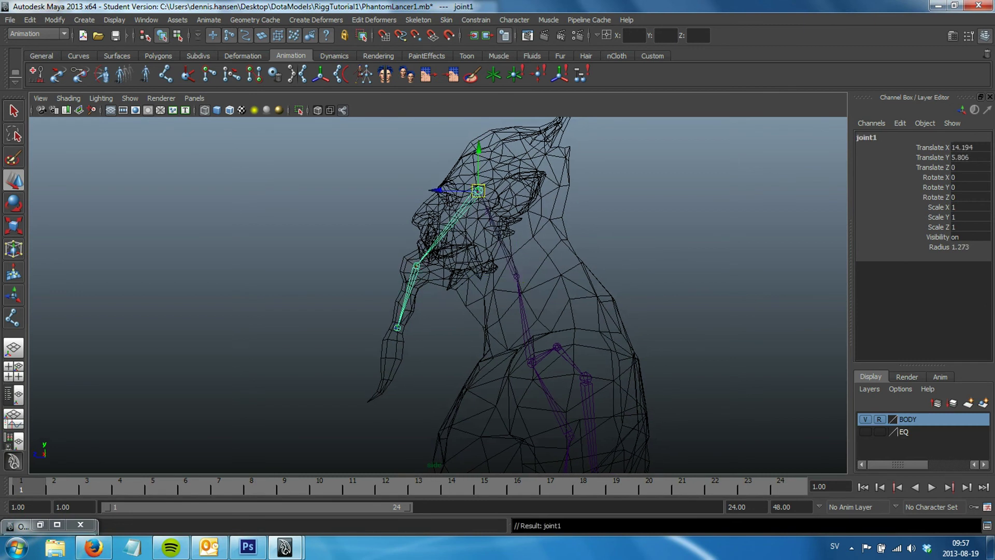
- Rename the chain's top joint to Head
alt+middle_drag(493, 259, 488, 275)
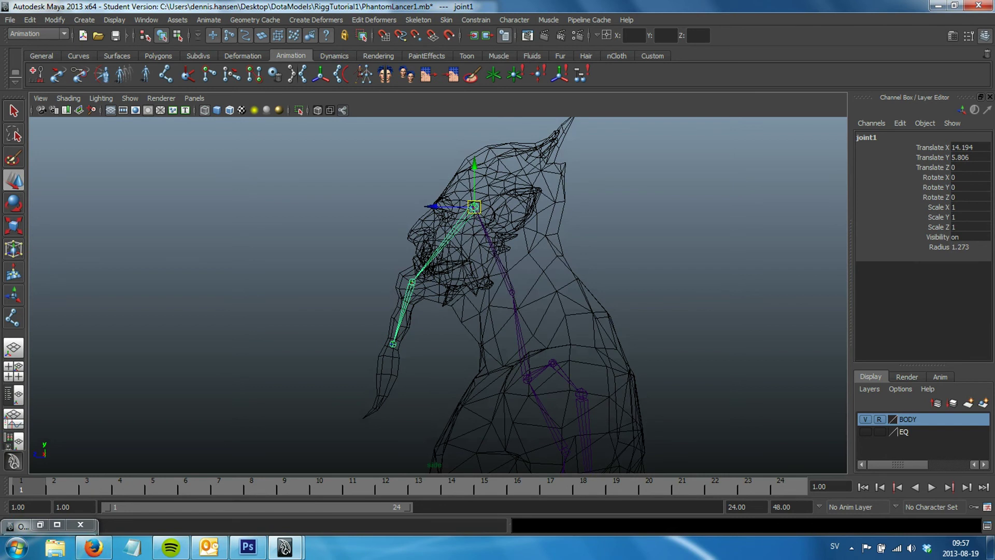
double_click(866, 137)
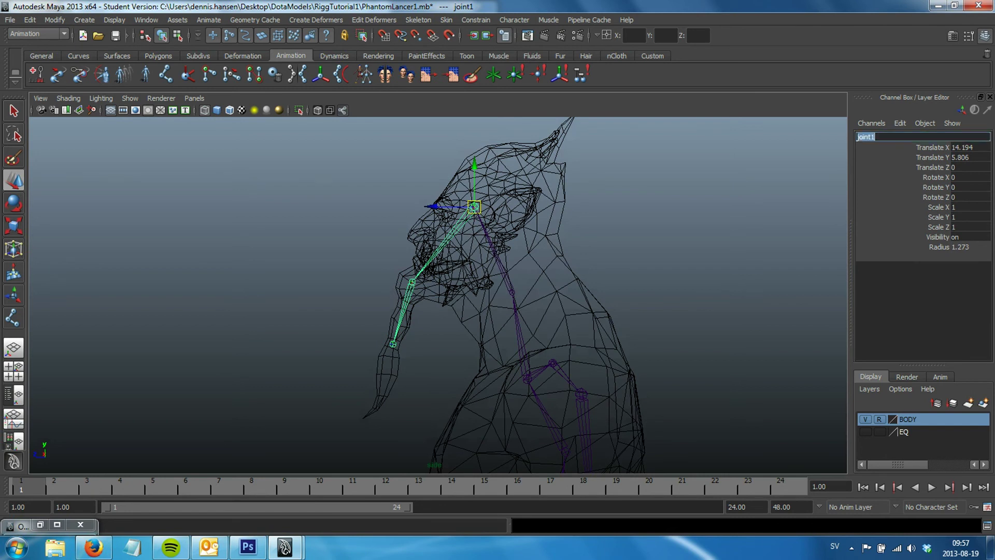
text(Head)
key(Return)
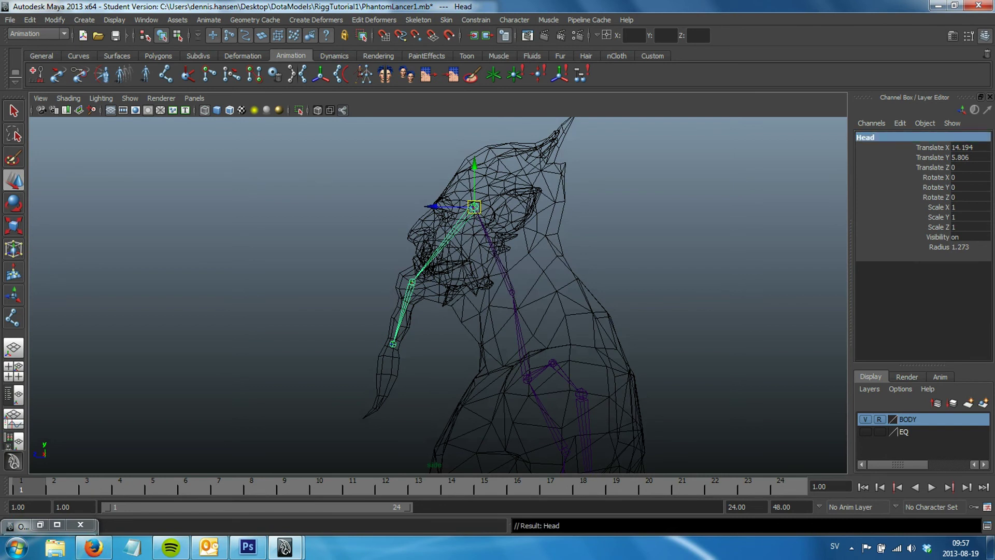
alt+middle_drag(467, 259, 493, 239)
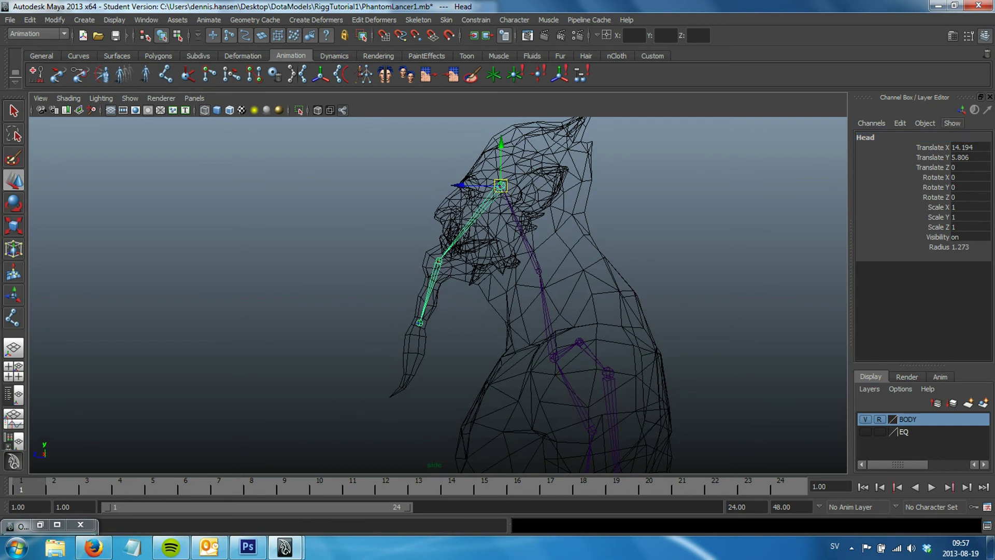
double_click(865, 137)
click(439, 261)
- Name the lower two joints Beard and BeardEnd
double_click(866, 136)
text(Beard1)
key(Return)
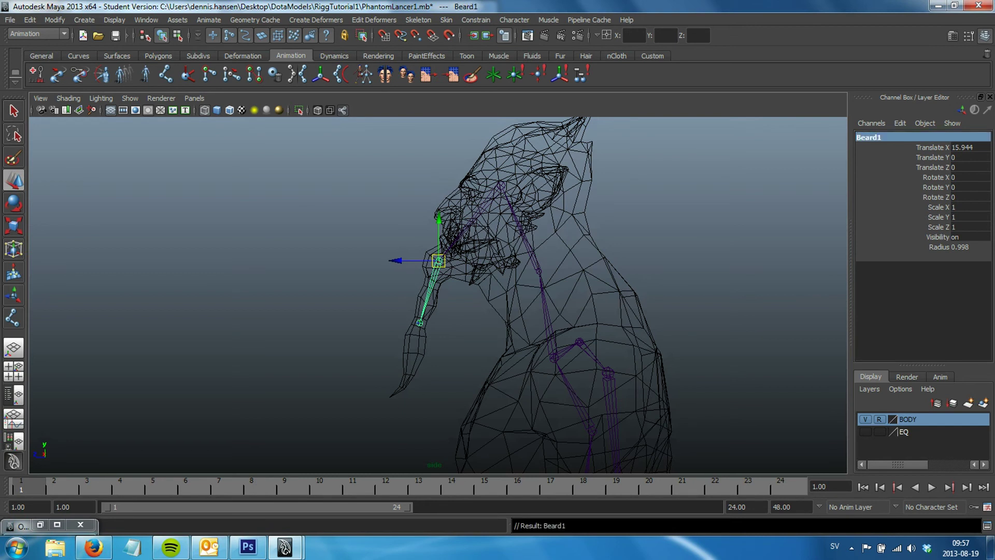
key(Down)
double_click(866, 137)
text(BeardEnd)
key(Return)
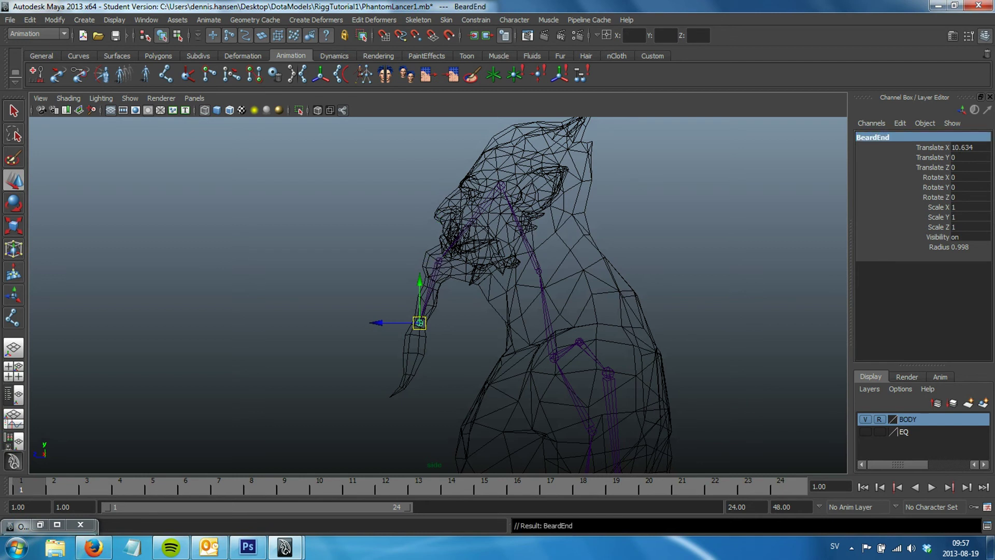
key(Up)
double_click(865, 137)
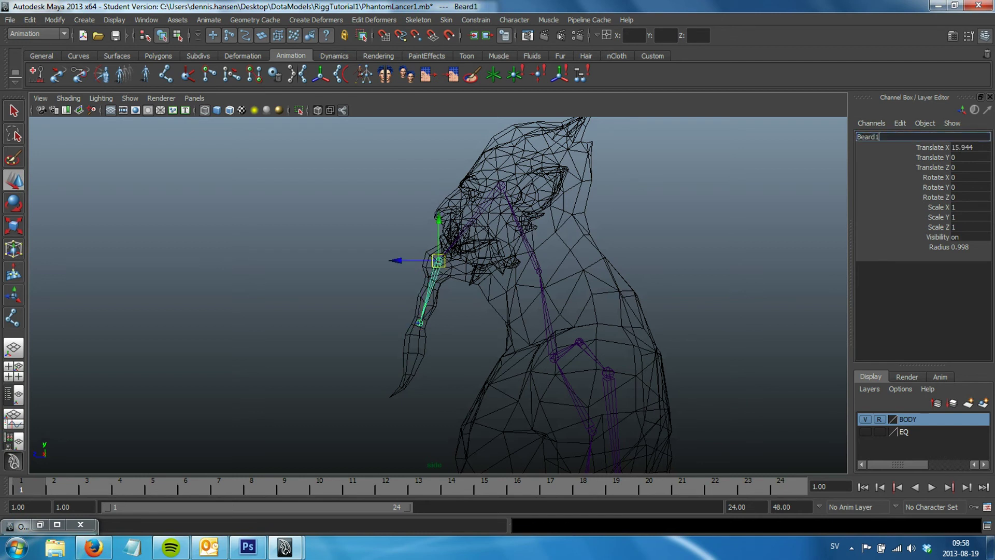
key(End)
key(BackSpace)
key(Return)
- Place a new single joint at the tip of the head spike
scroll(438, 295, up, 3)
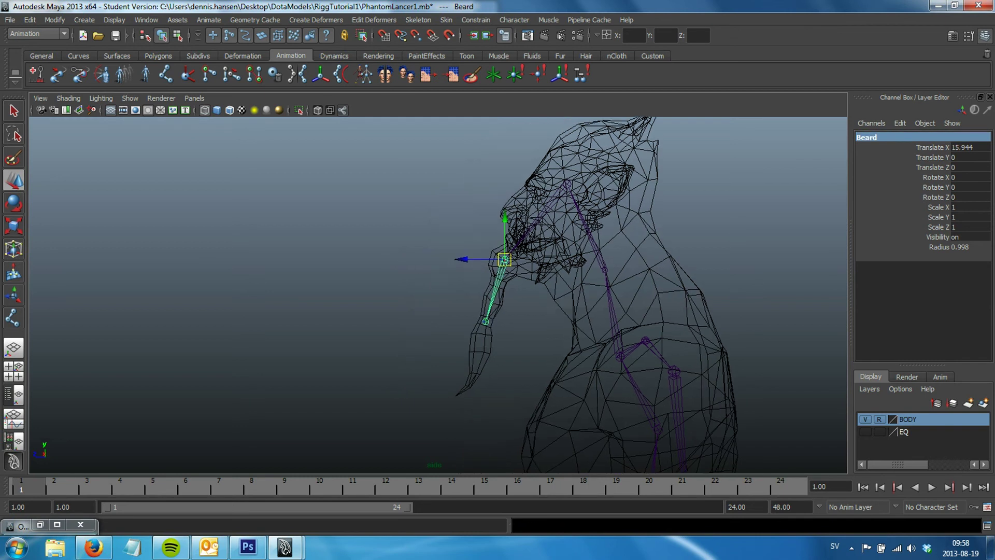
click(363, 259)
alt+middle_drag(466, 260, 425, 318)
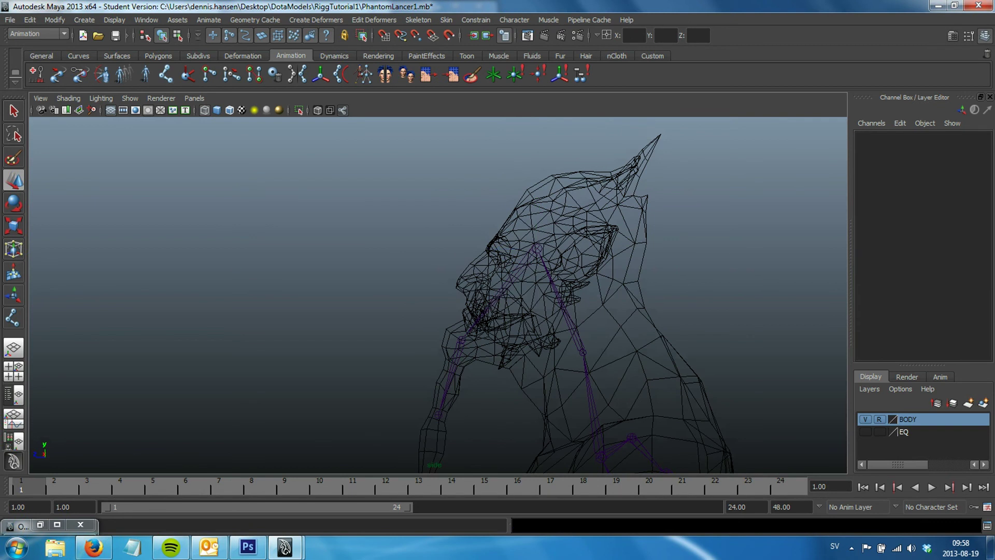
key(y)
click(618, 182)
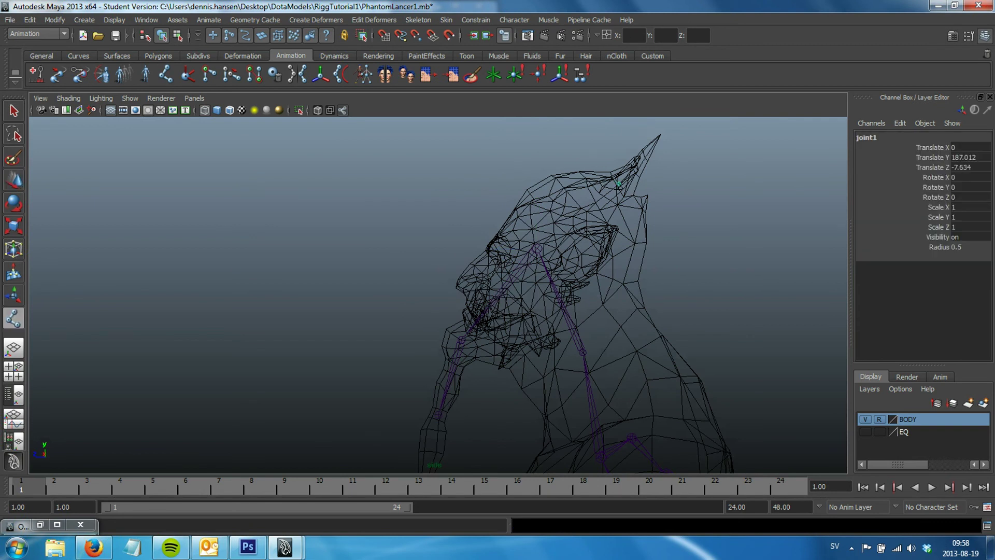
drag(619, 183, 621, 181)
drag(622, 181, 622, 179)
key(Return)
key(w)
- Name the new joint Hair and parent it under the Head joint
double_click(866, 138)
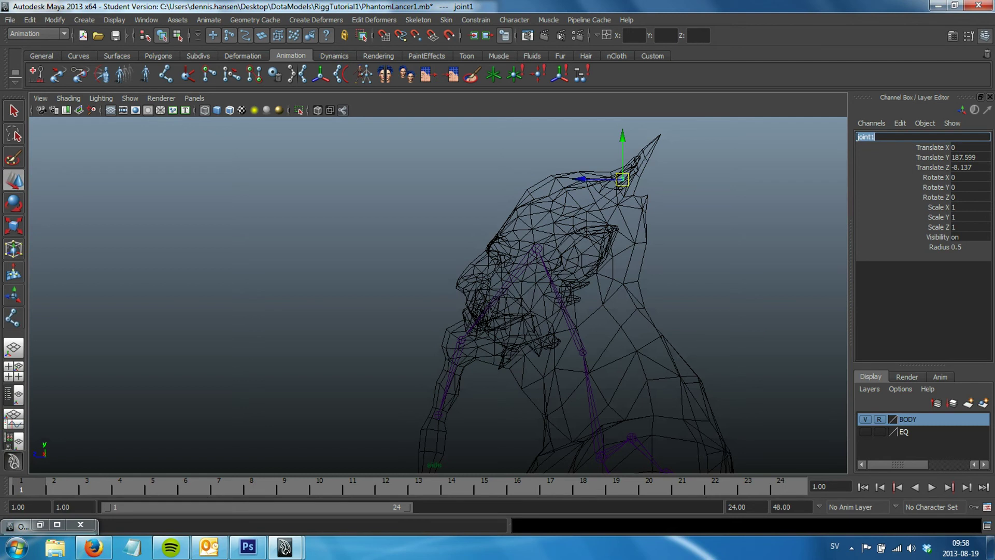
text(Hsai)
key(BackSpace)
key(BackSpace)
key(BackSpace)
text(ai)
text(r)
key(Return)
shift+click(537, 247)
key(p)
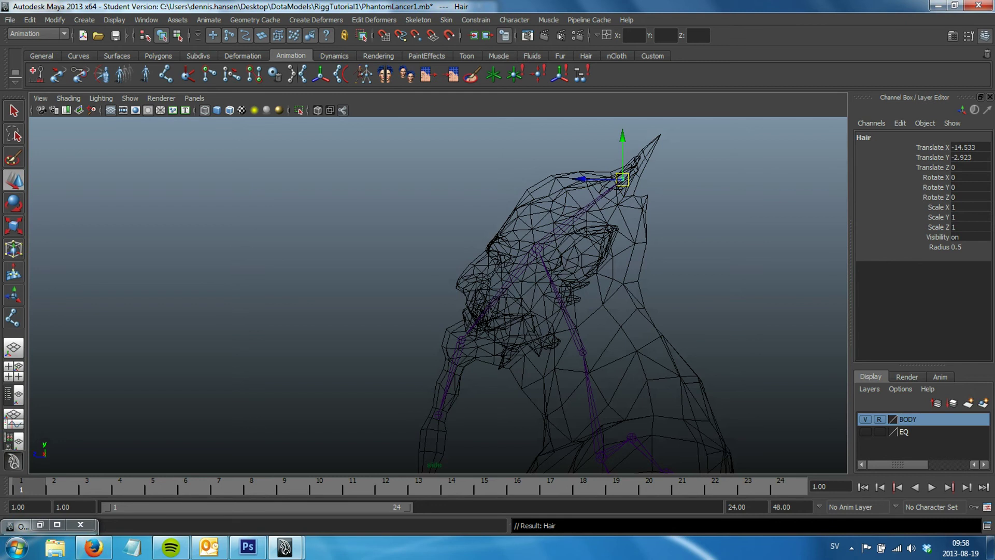
drag(622, 179, 624, 178)
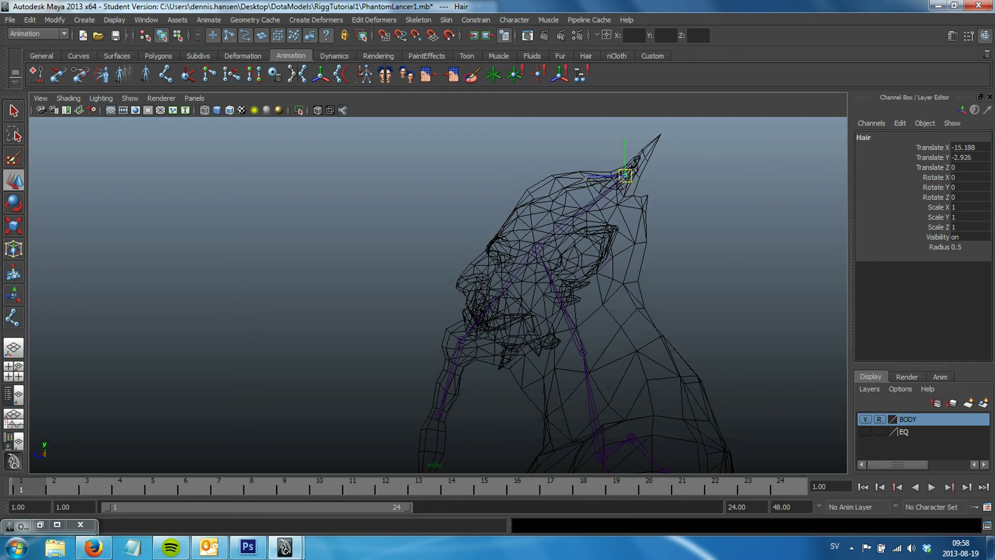
key(space)
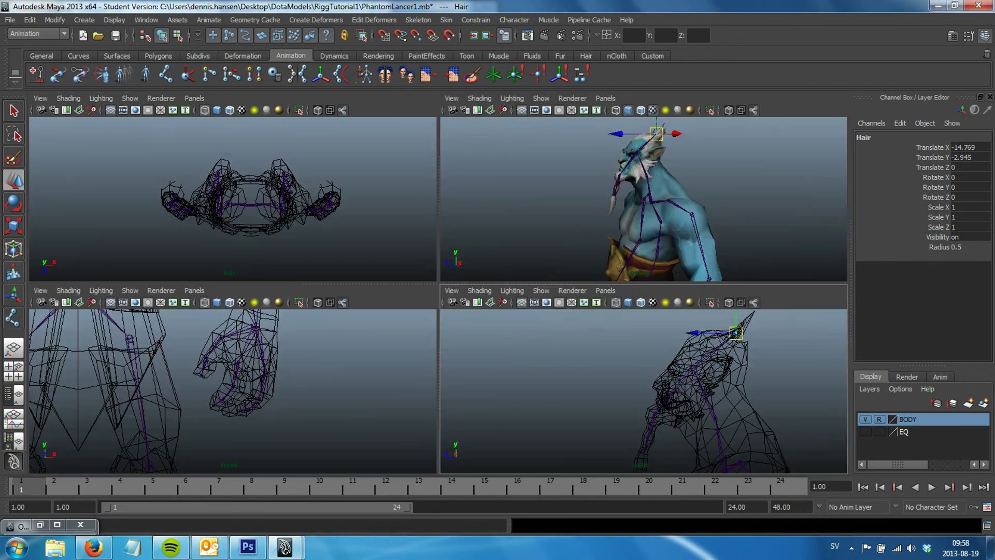
- Move the Hair joint up to sit centred in the head spike, checking from several views
key(space)
scroll(438, 295, up, 3)
mouse_move(370, 332)
alt+mouse_down()
mouse_move(384, 410)
mouse_move(435, 353)
mouse_move(411, 416)
alt+mouse_up()
drag(529, 217, 554, 232)
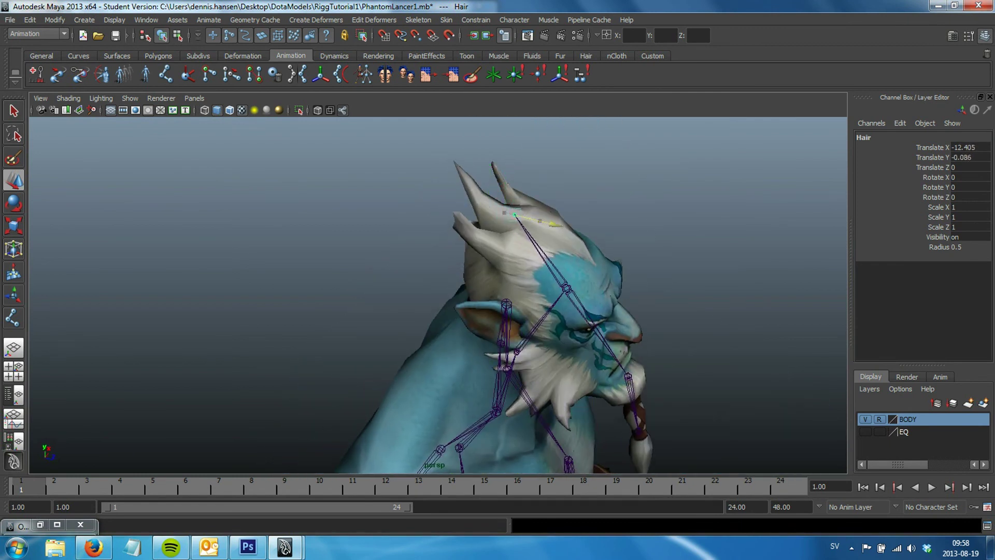
mouse_move(519, 259)
alt+mouse_down()
mouse_move(363, 279)
mouse_move(353, 311)
mouse_move(404, 291)
mouse_move(508, 280)
mouse_move(524, 264)
mouse_move(524, 238)
alt+mouse_up()
key(space)
key(space)
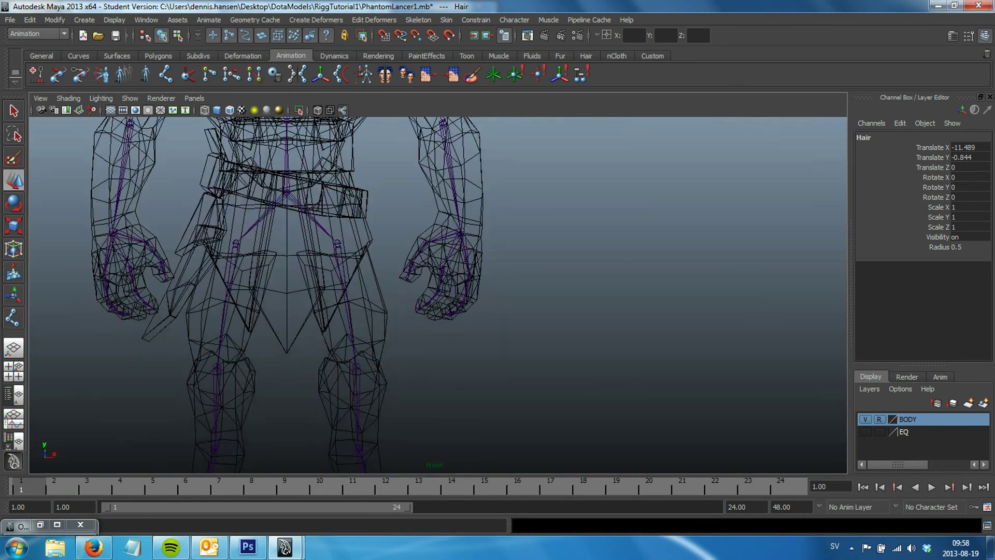
alt+middle_drag(363, 207, 358, 311)
scroll(357, 259, up, 3)
mouse_move(357, 156)
alt+middle_down()
mouse_move(384, 259)
mouse_move(534, 270)
alt+middle_up()
scroll(383, 207, up, 3)
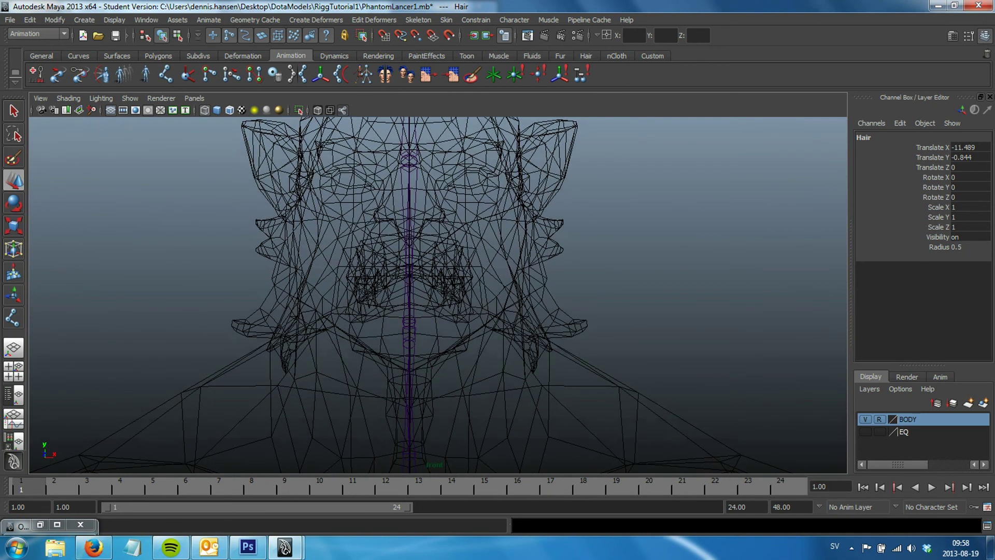
- Place a joint at cheek height beside the face and enlarge its radius
click(165, 74)
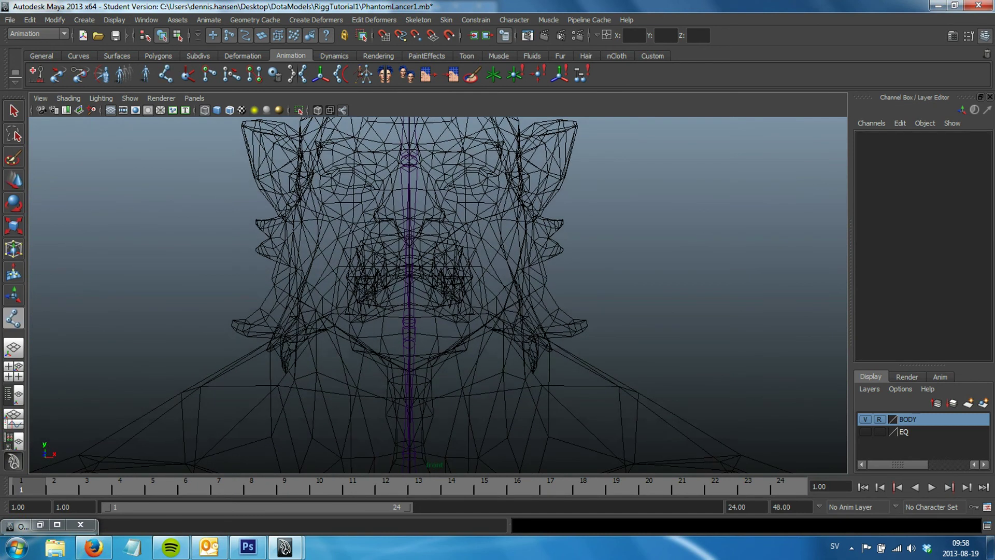
click(293, 274)
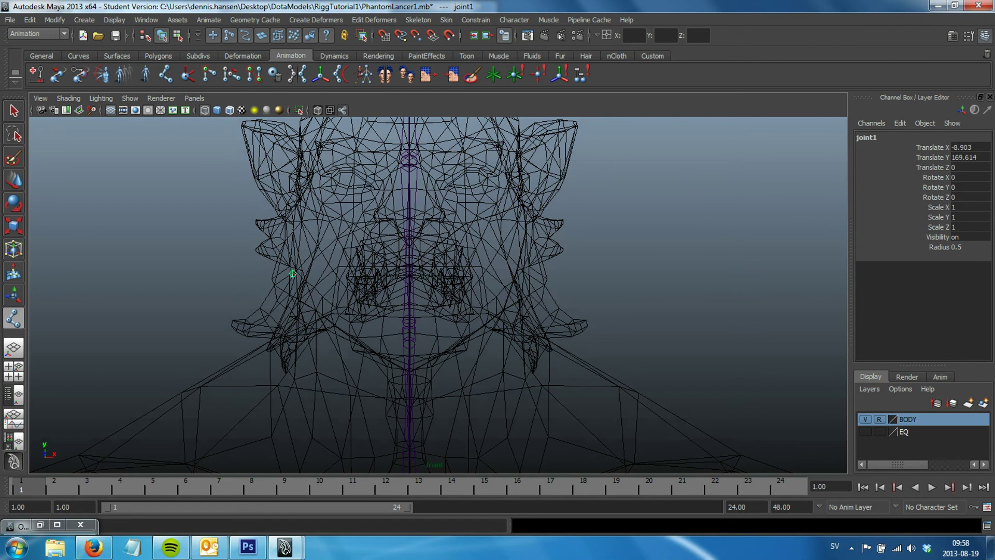
alt+middle_drag(410, 259, 410, 289)
middle_drag(294, 280, 298, 280)
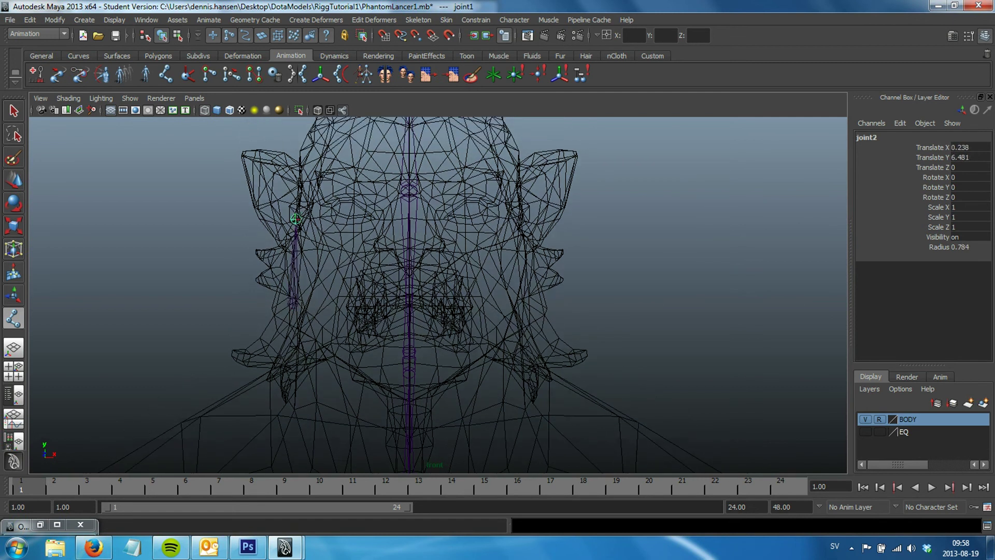
key(w)
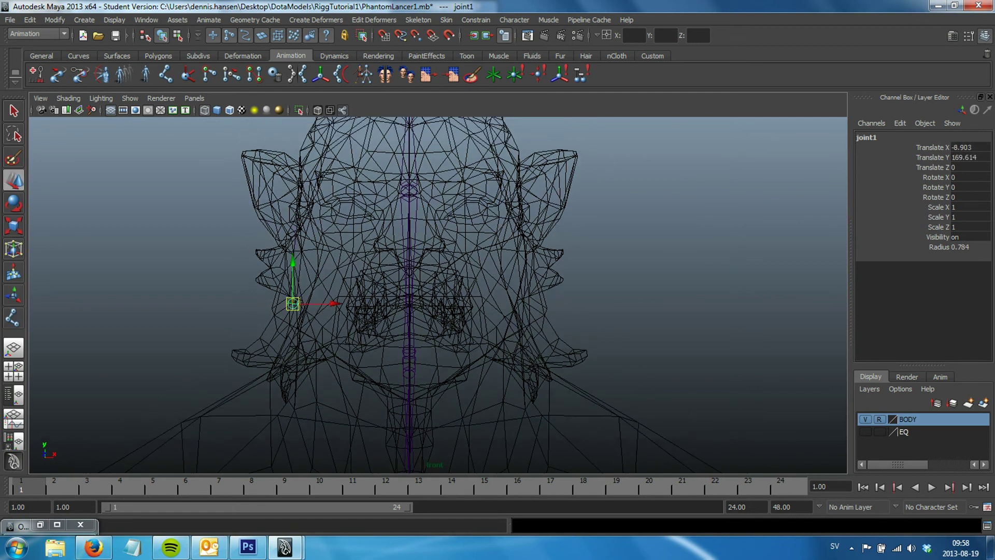
- Add a second joint higher up, near the ear
click(166, 74)
click(297, 213)
middle_drag(297, 214, 293, 211)
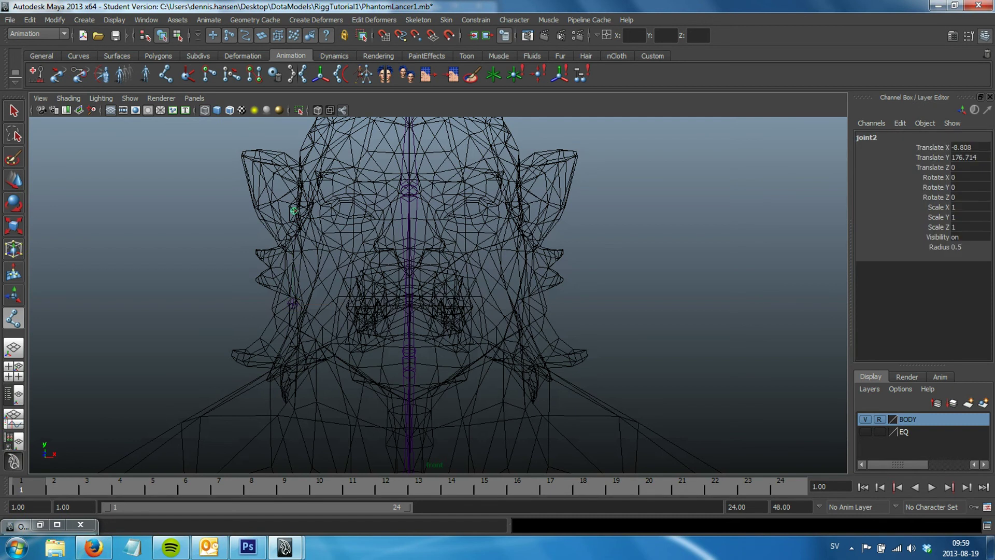
key(w)
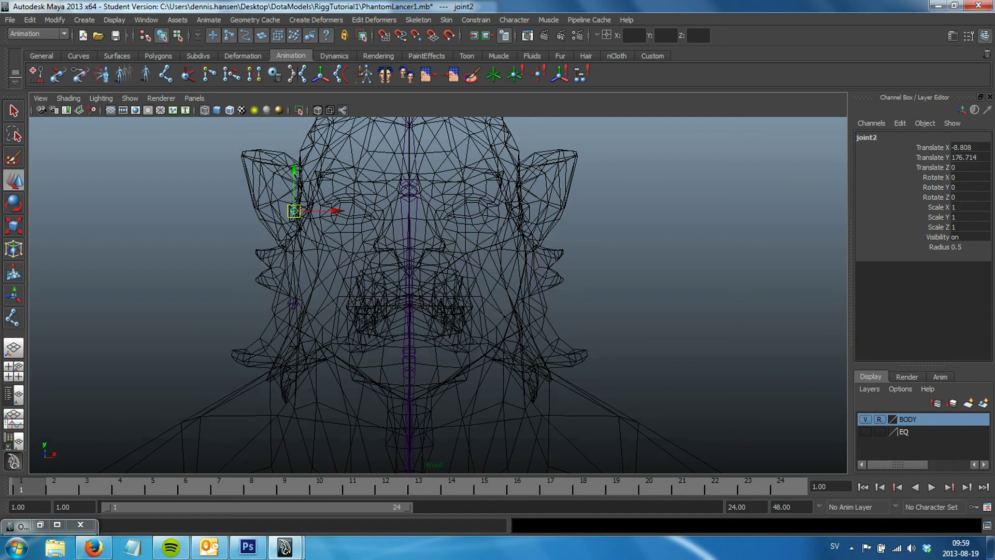
key(space)
key(space)
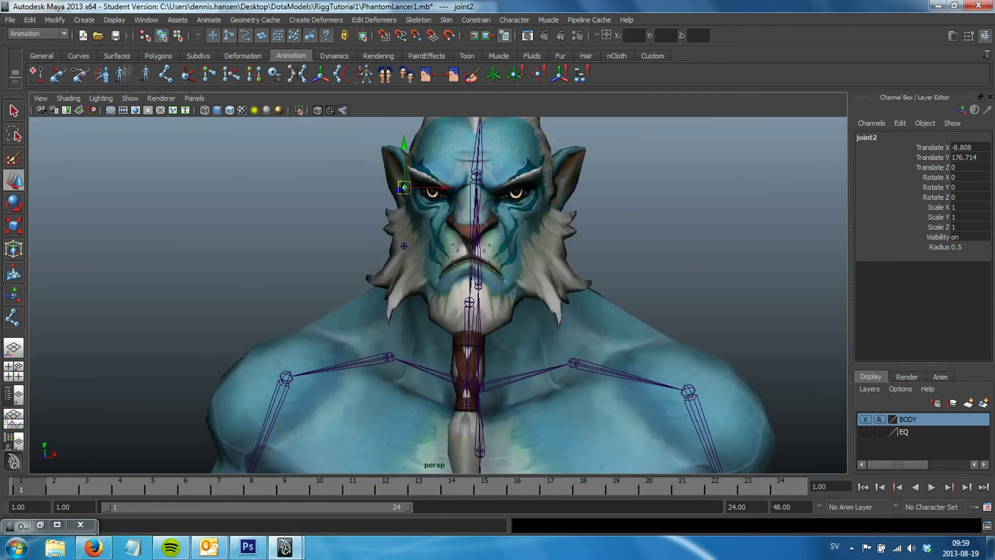
- Lower joint2 slightly and shift it sideways near the ear
alt+drag(596, 208, 518, 207)
scroll(438, 295, up, 3)
alt+drag(570, 259, 436, 259)
drag(381, 150, 381, 153)
alt+drag(466, 259, 404, 259)
drag(390, 213, 352, 210)
alt+drag(414, 259, 446, 259)
- Move the cheek joint joint1 sideways and forward into the beard
click(374, 254)
alt+drag(374, 254, 404, 254)
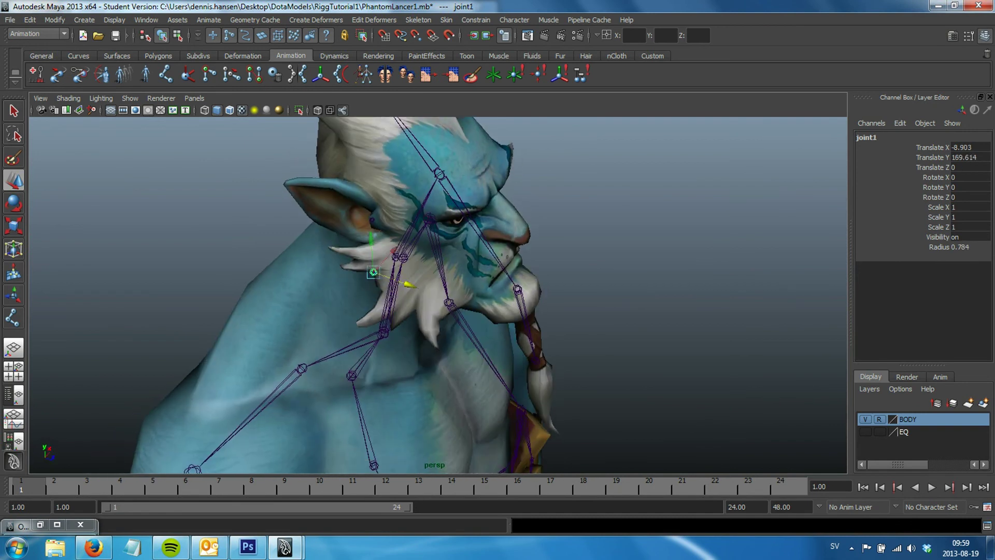
drag(384, 259, 385, 266)
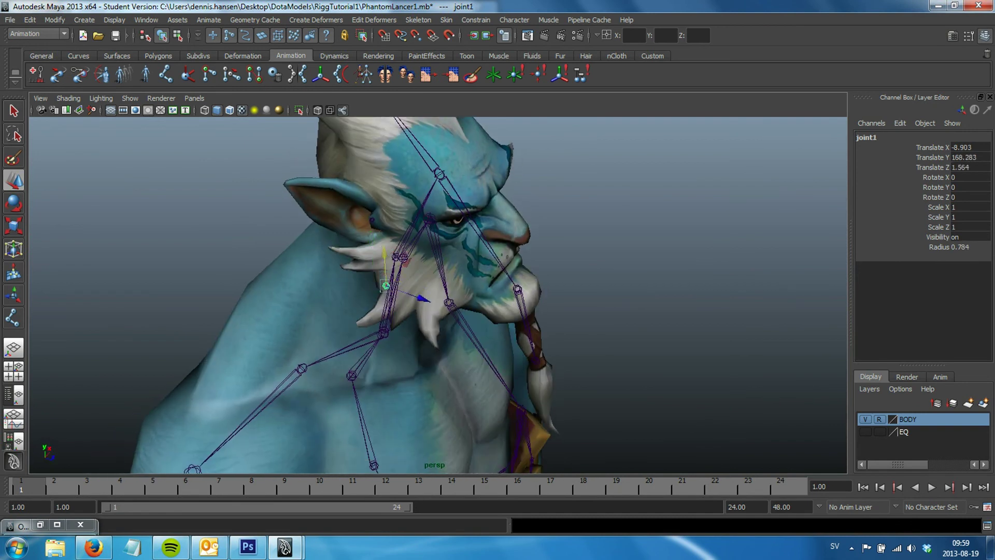
alt+drag(518, 311, 394, 311)
drag(395, 255, 398, 255)
alt+drag(467, 311, 482, 279)
drag(395, 243, 395, 239)
alt+drag(363, 311, 519, 312)
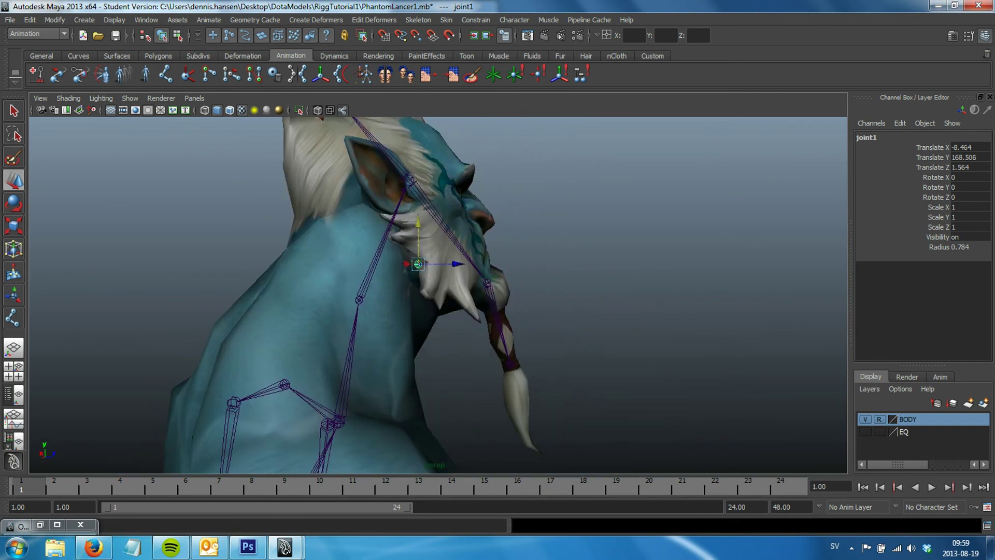
mouse_move(457, 264)
mouse_down()
mouse_move(570, 270)
mouse_move(570, 337)
mouse_move(544, 291)
mouse_up()
alt+drag(466, 291, 545, 280)
drag(424, 255, 424, 259)
drag(457, 290, 549, 291)
- Parent joint1 under the Head joint, then undo the extra parenting
click(459, 172)
click(399, 274)
alt+drag(399, 275, 440, 280)
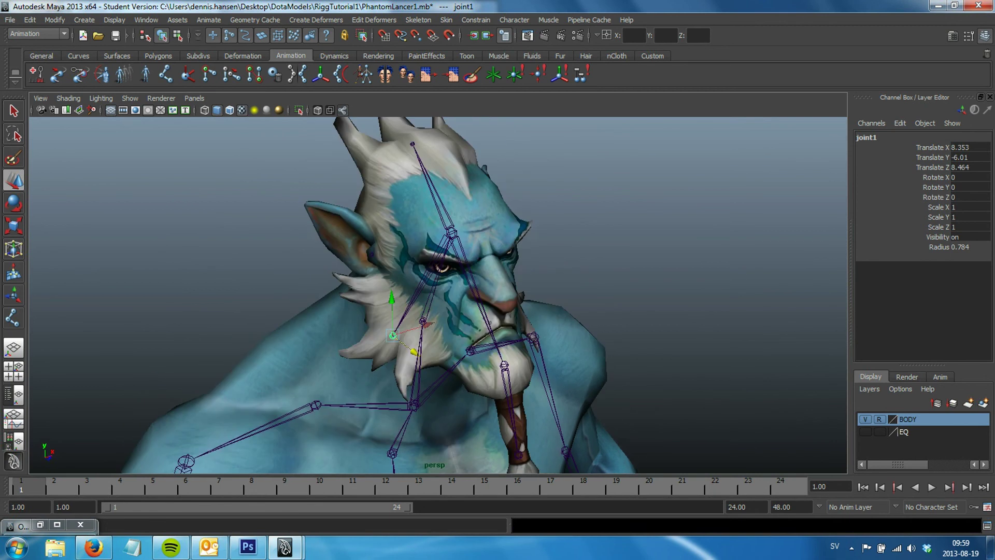
key(Up)
click(371, 255)
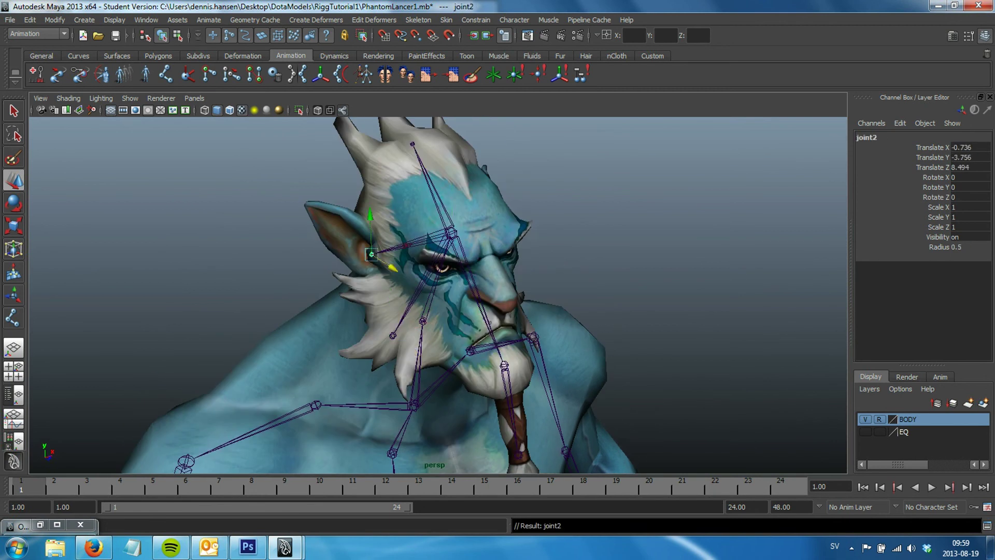
alt+drag(467, 285, 518, 285)
alt+drag(438, 290, 427, 314)
key(ctrl+z)
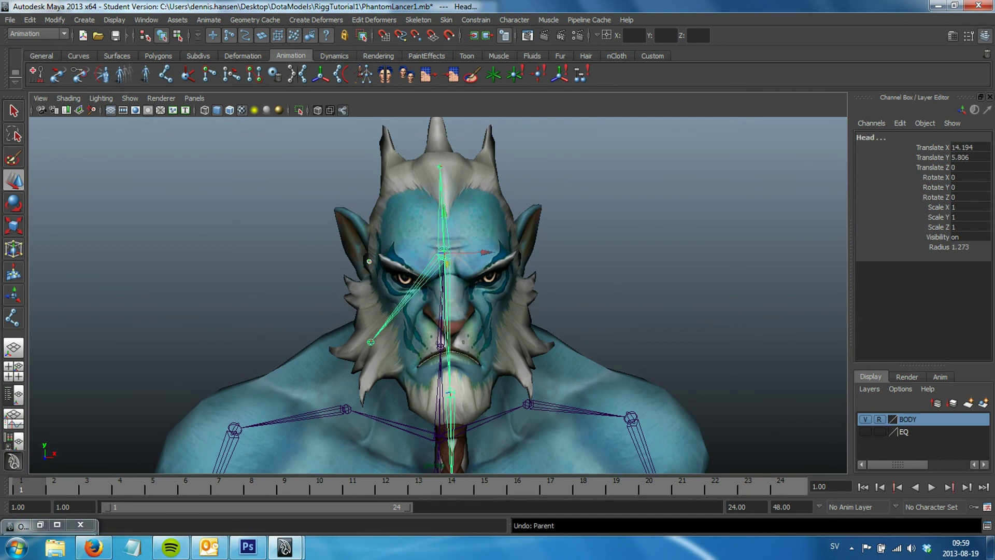
- Mirror the ear and cheek joints to the other side of the face
key(ctrl+z)
key(ctrl+z)
click(369, 260)
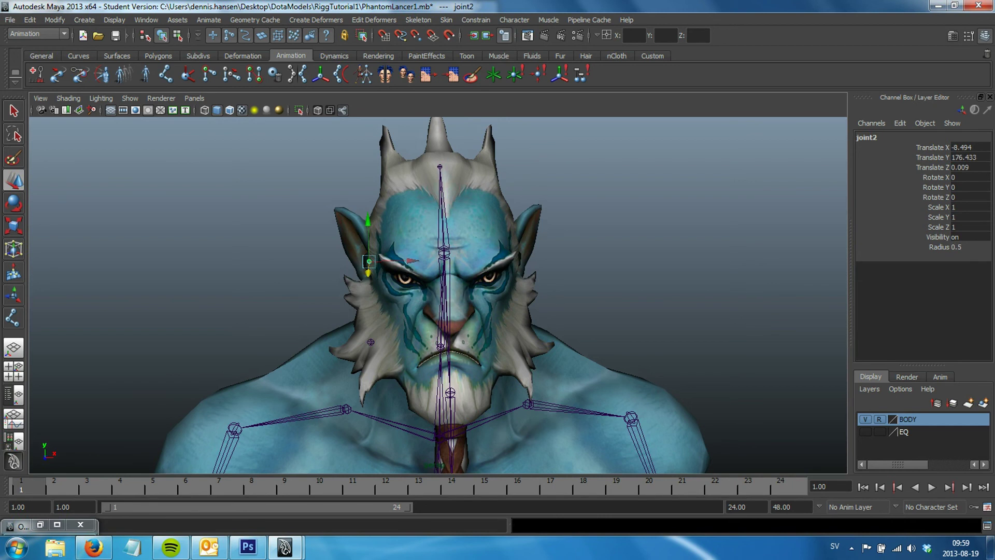
key(g)
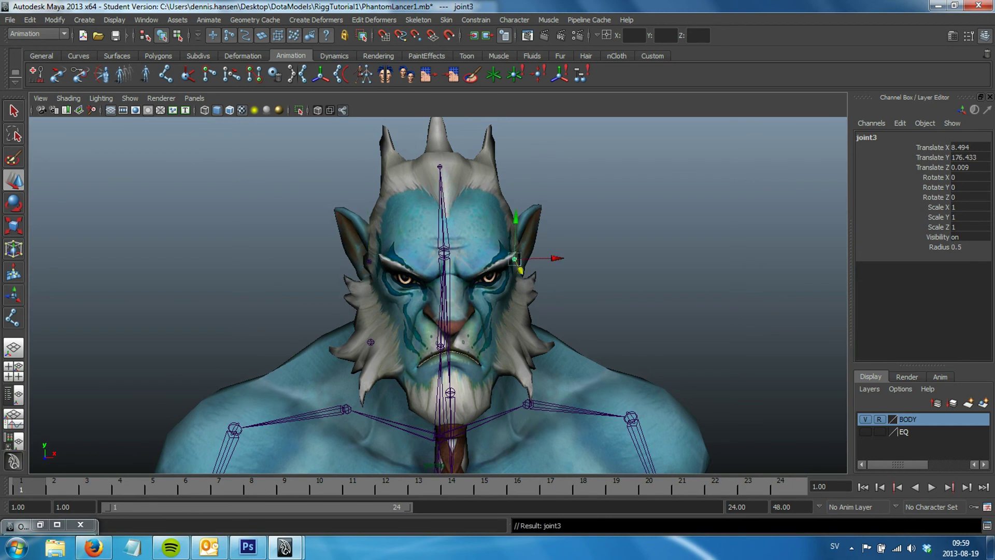
click(370, 343)
key(g)
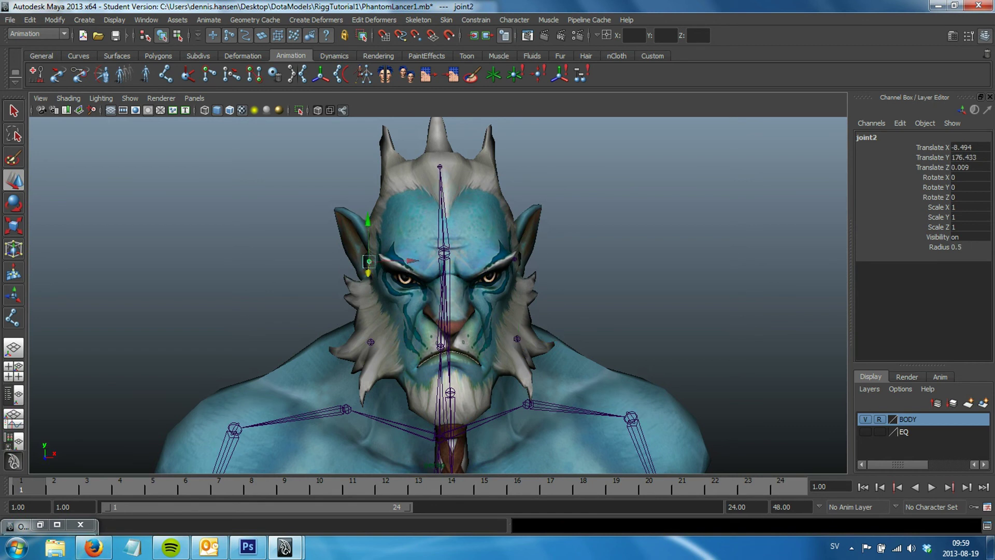
key(Up)
- Parent the left and right cheek joints under the brow joint
alt+drag(371, 262, 365, 266)
click(365, 267)
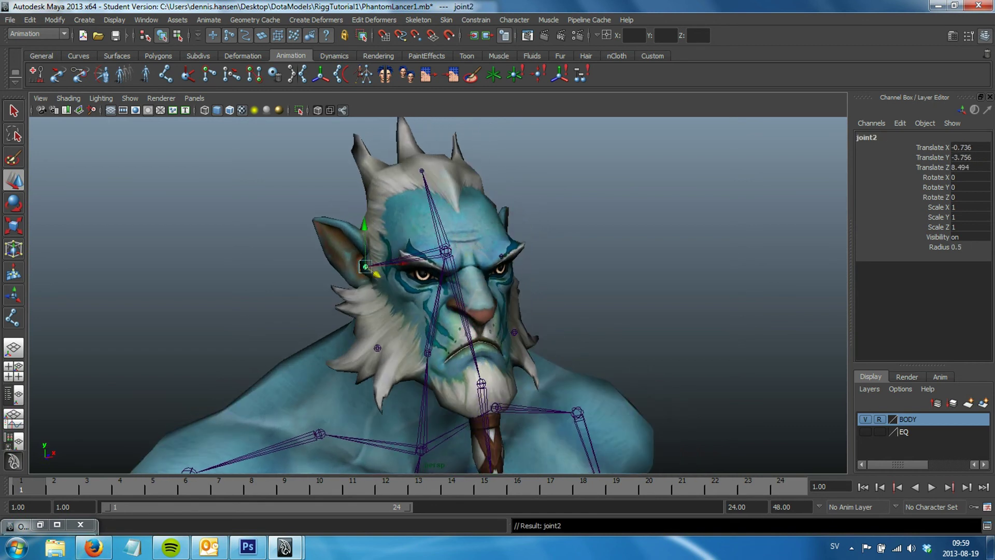
click(378, 348)
key(p)
alt+drag(389, 357, 369, 357)
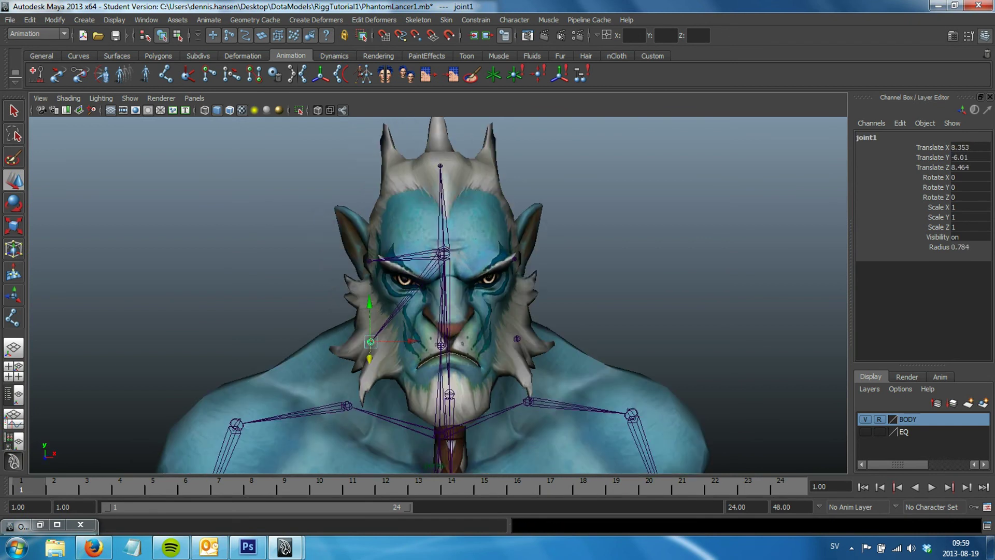
click(517, 338)
shift+click(443, 254)
key(p)
- Parent the mirrored ear joint under the brow joint and check the connections
alt+drag(394, 357, 415, 362)
click(521, 267)
shift+click(442, 257)
key(p)
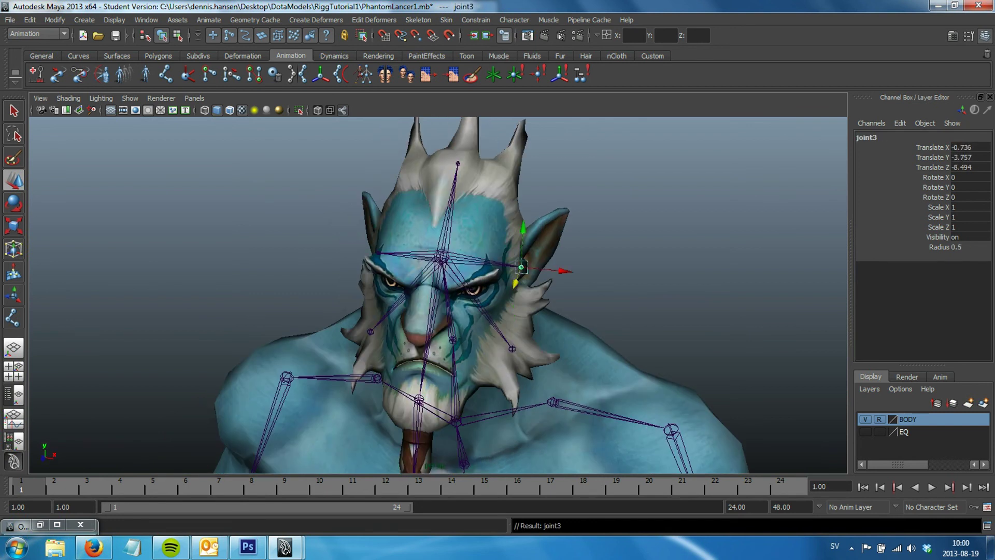
alt+drag(519, 270, 423, 291)
- Reselect the Head joint and fine-tune its position
key(Up)
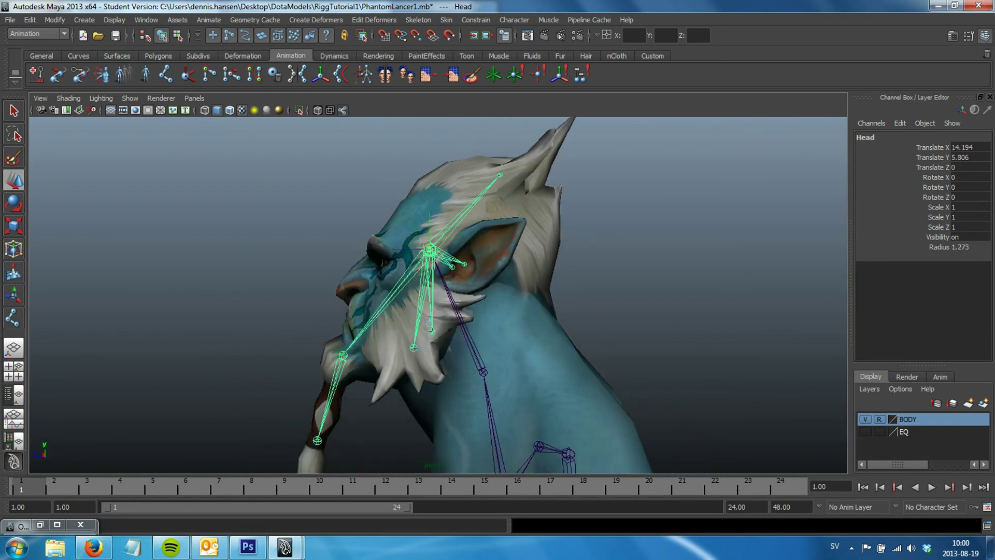
key(Escape)
key(ctrl+z)
mouse_move(429, 232)
mouse_down()
mouse_move(416, 234)
mouse_move(425, 239)
mouse_up()
alt+drag(467, 285, 425, 280)
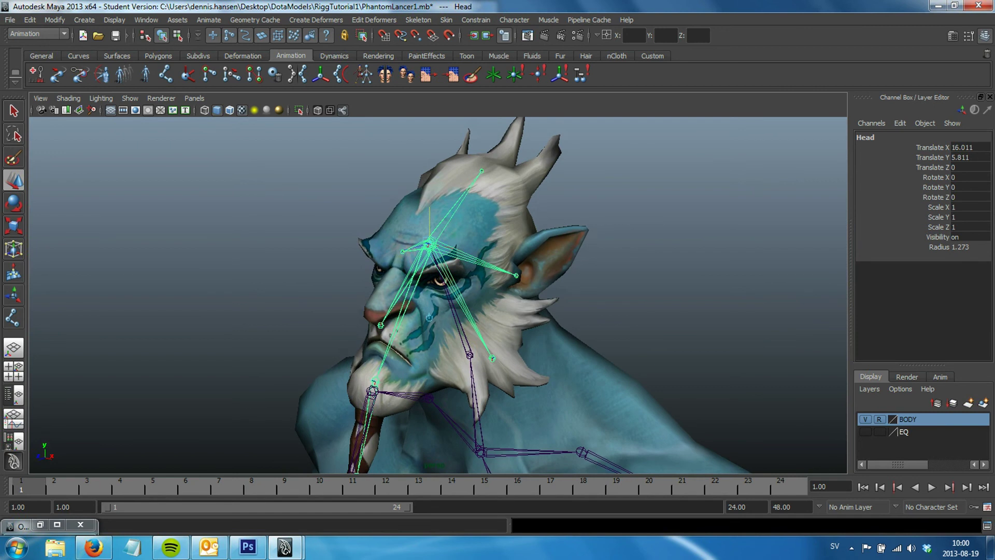
click(517, 275)
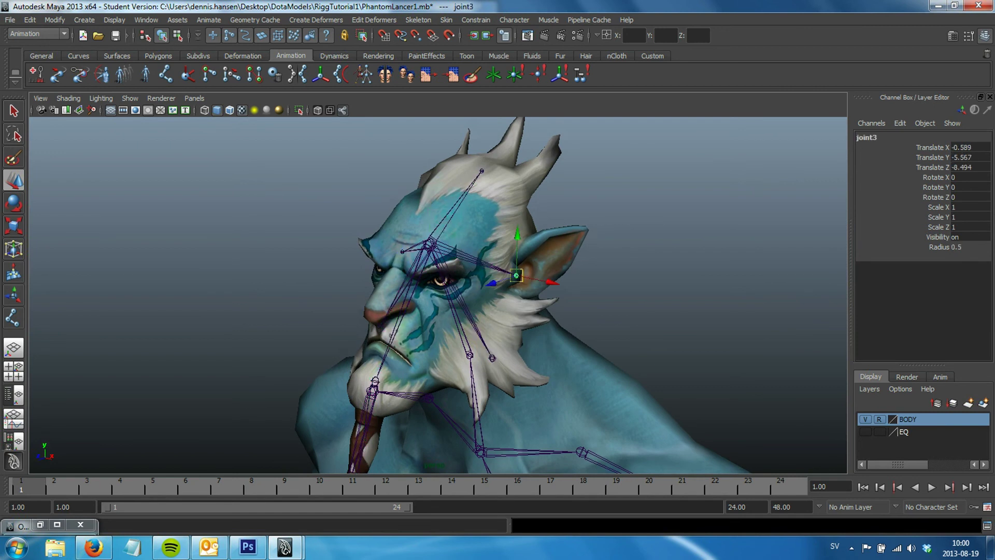
- Rename the two ear joints L_Ear and R_Ear
alt+drag(466, 285, 518, 286)
double_click(871, 136)
text(L_Ear)
key(Return)
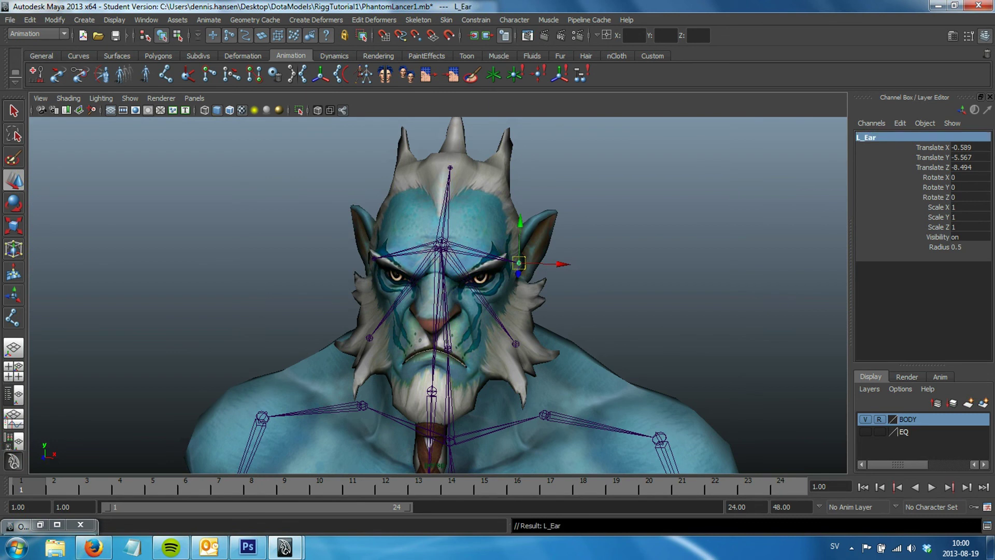
click(373, 258)
double_click(871, 136)
text(R_)
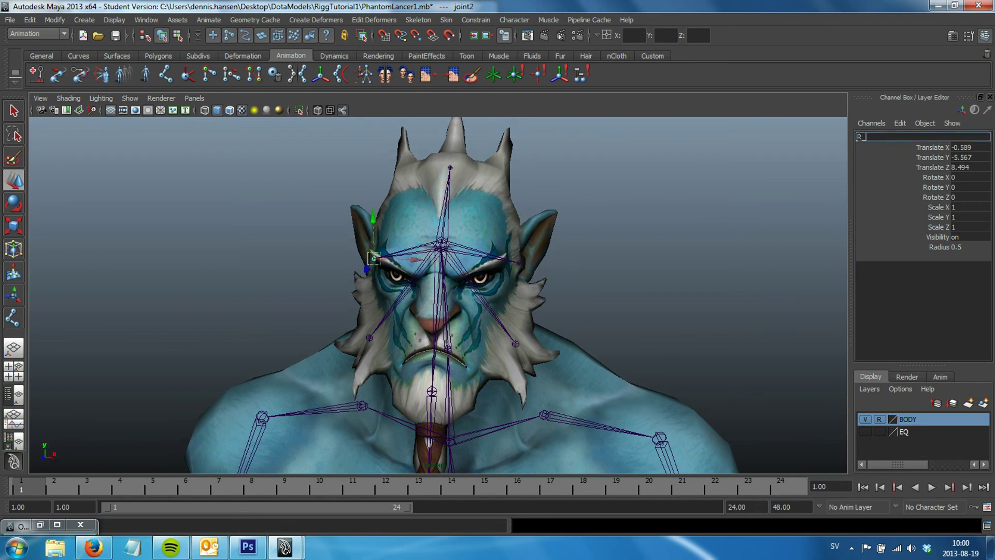
text(Ear)
key(Return)
- Rename the two cheek joints R_Beard and L_Beard
click(449, 169)
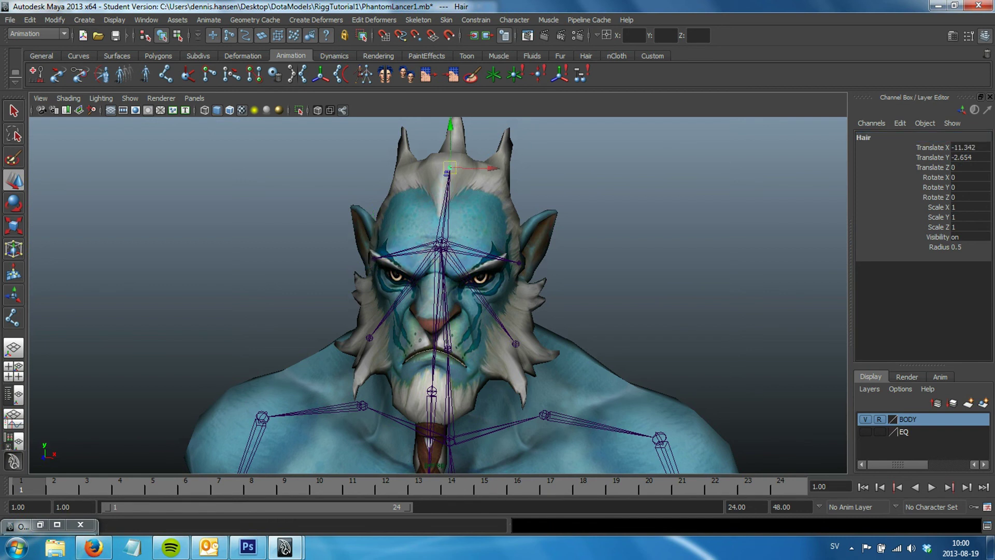
click(369, 338)
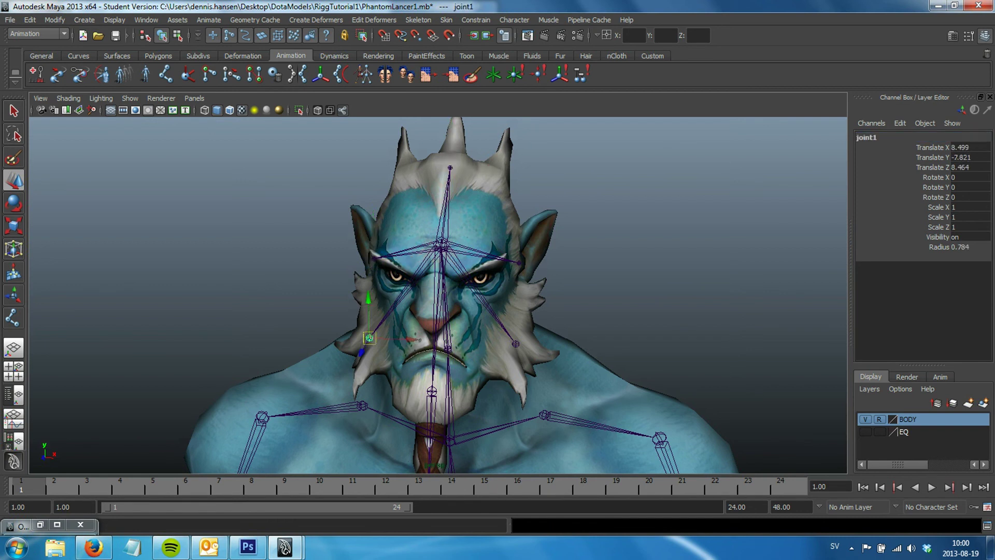
double_click(866, 136)
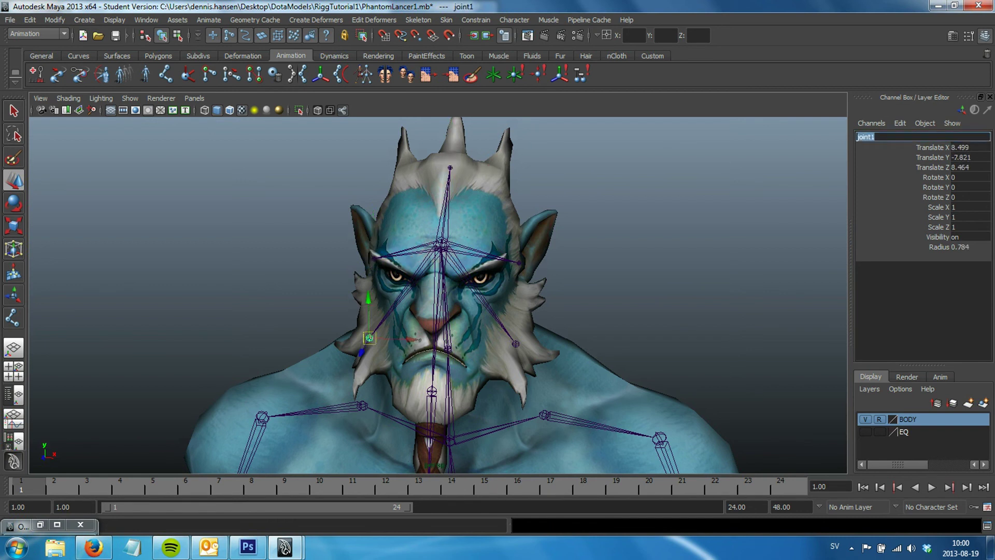
text(R_Beard)
key(Return)
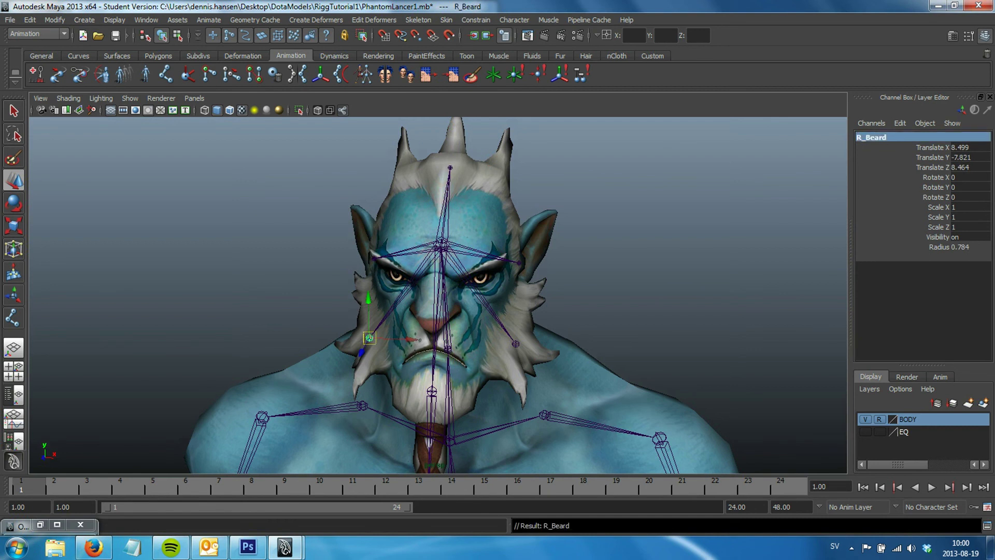
click(519, 263)
click(515, 344)
double_click(867, 137)
text(L_Bear)
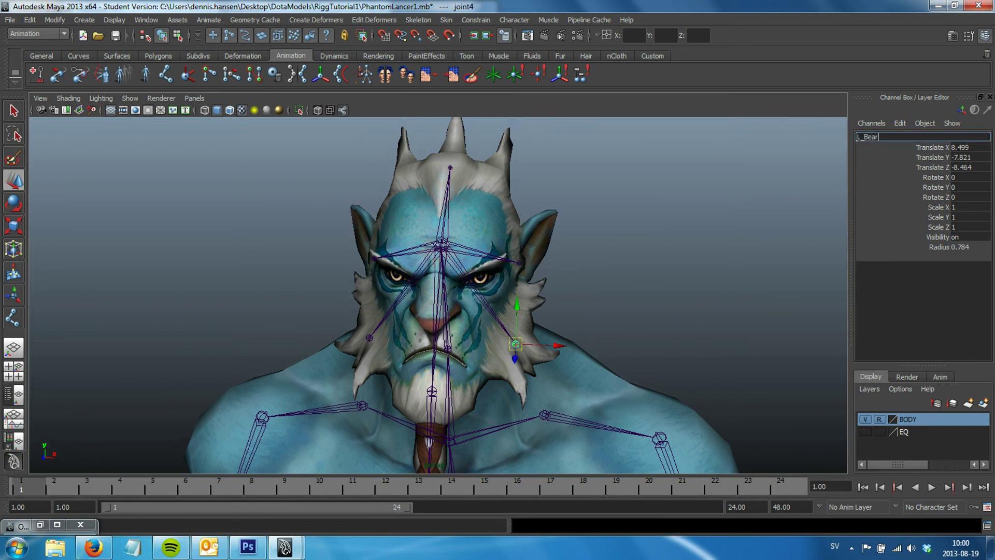
text(d)
key(Return)
- Make the EQ armour layer visible and frame the shoulder armour in the front view
mouse_move(467, 311)
alt+mouse_down()
mouse_move(545, 311)
mouse_move(353, 311)
mouse_move(441, 311)
mouse_move(363, 322)
mouse_move(451, 311)
mouse_move(404, 311)
mouse_move(405, 244)
mouse_move(370, 205)
alt+mouse_up()
mouse_move(445, 291)
alt+mouse_down()
mouse_move(456, 290)
mouse_move(446, 259)
alt+mouse_up()
alt+right_drag(446, 259, 415, 249)
alt+drag(457, 290, 426, 290)
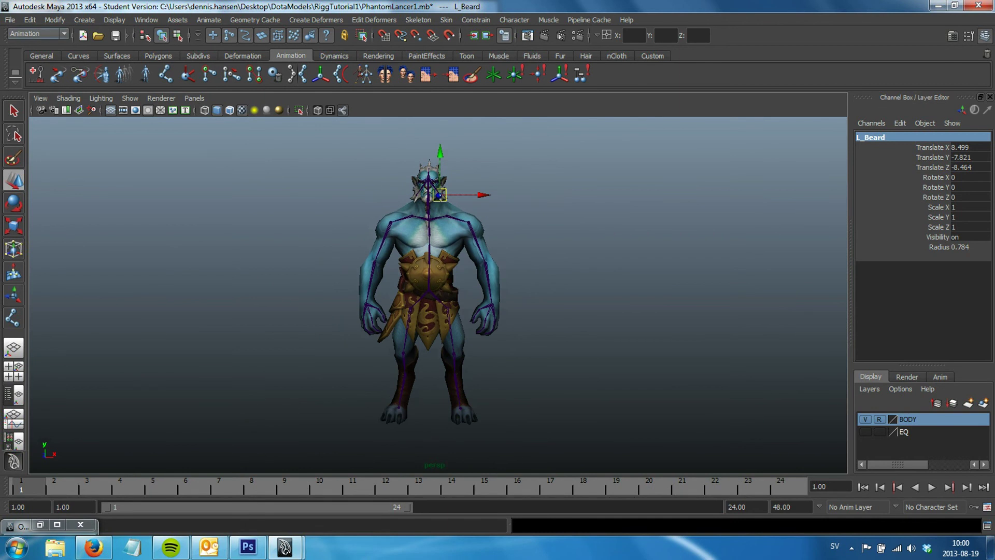
scroll(410, 311, up, 2)
mouse_move(456, 291)
alt+mouse_down()
mouse_move(384, 280)
mouse_move(446, 290)
mouse_move(358, 290)
alt+mouse_up()
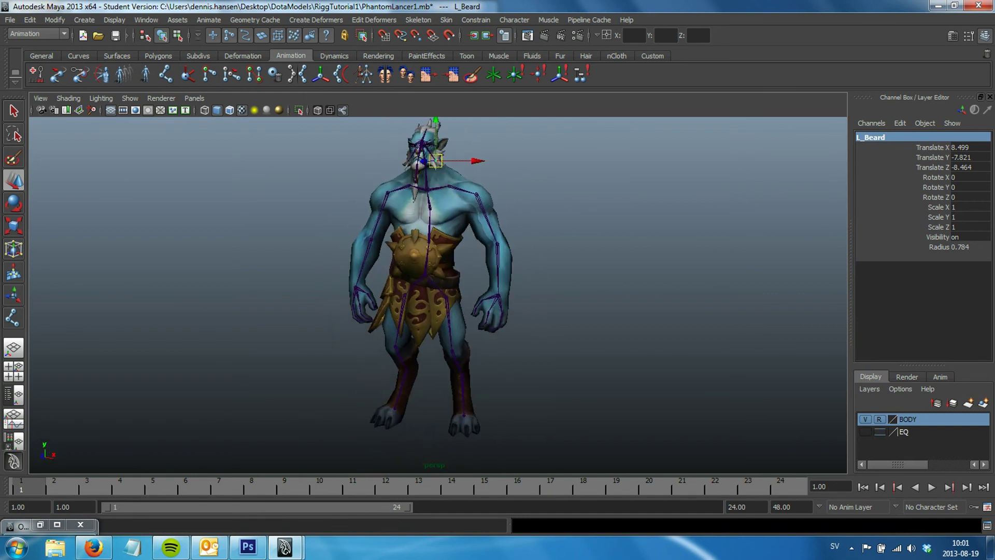
click(913, 432)
click(866, 432)
click(674, 363)
alt+right_drag(431, 259, 508, 259)
key(space)
key(space)
alt+middle_drag(438, 296, 249, 290)
- Create a two-joint chain from the shoulder armour's base toward its curved tip
scroll(438, 295, down, 3)
click(166, 74)
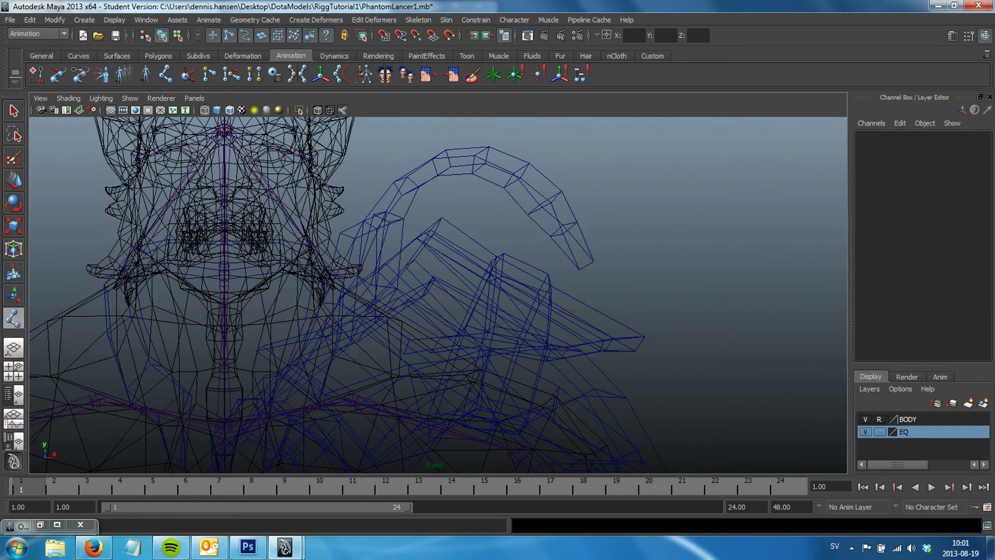
mouse_move(438, 295)
alt+middle_down()
mouse_move(431, 266)
mouse_move(452, 269)
alt+middle_up()
click(375, 232)
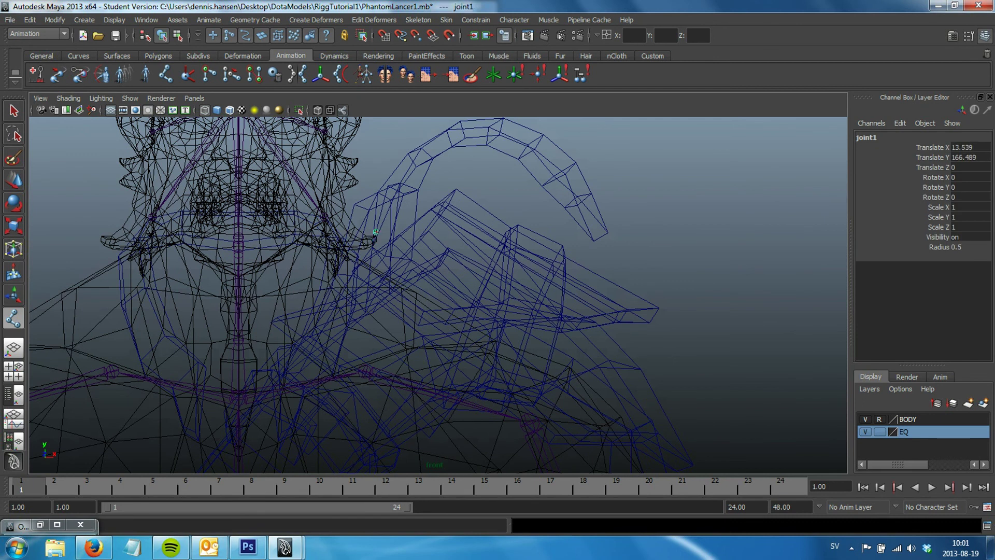
click(467, 132)
middle_drag(468, 132, 423, 153)
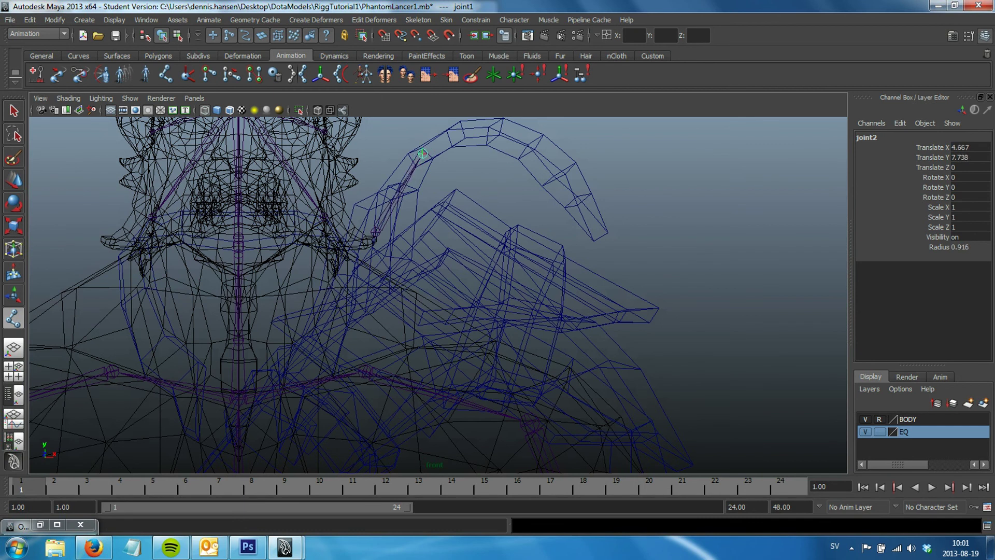
key(Return)
- Move the chain's root joint back onto the armour in the perspective view
alt+middle_drag(438, 260, 432, 279)
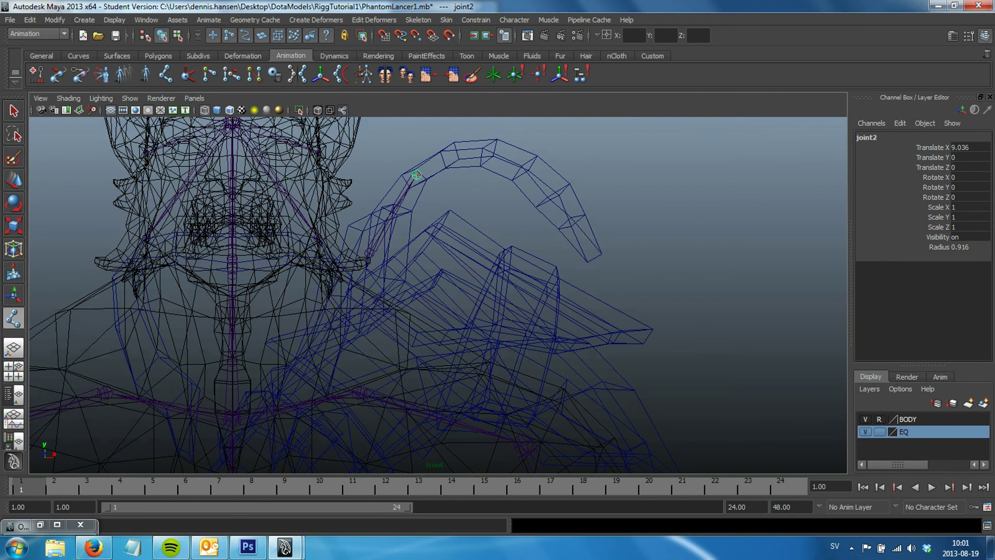
alt+middle_drag(435, 280, 516, 275)
key(w)
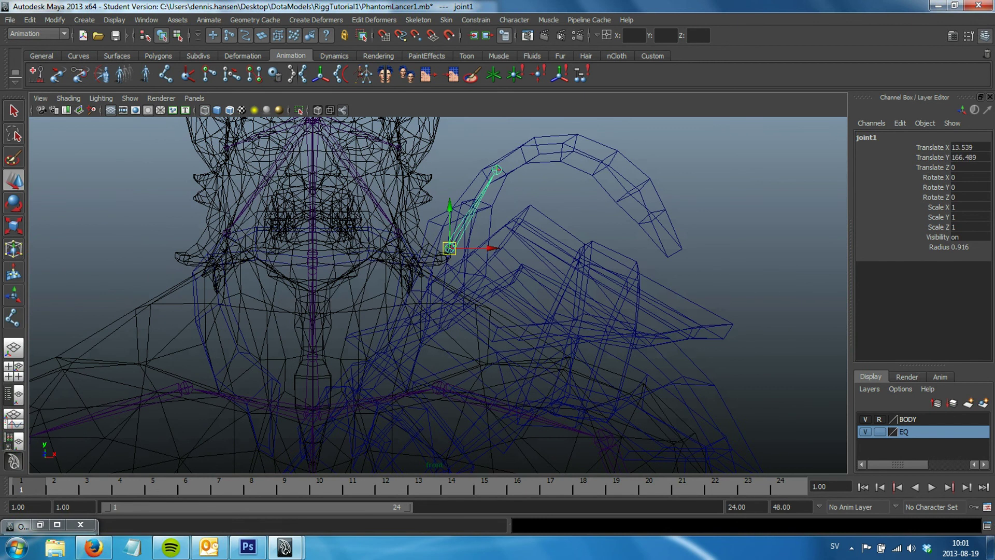
key(space)
key(space)
alt+drag(446, 249, 466, 248)
- Raise the horn chain's root joint and shift it sideways along the armour
drag(428, 221, 456, 226)
drag(428, 176, 429, 165)
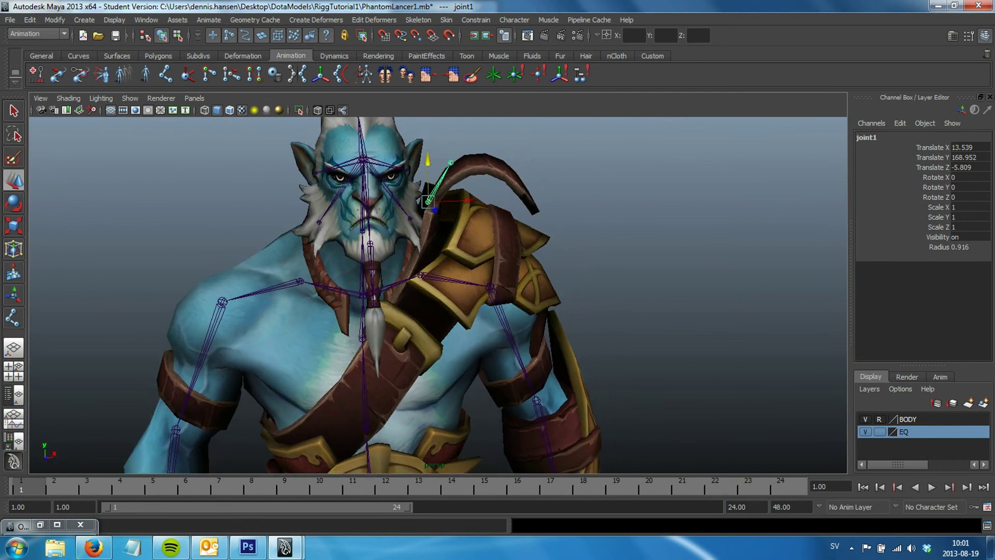
drag(467, 201, 473, 201)
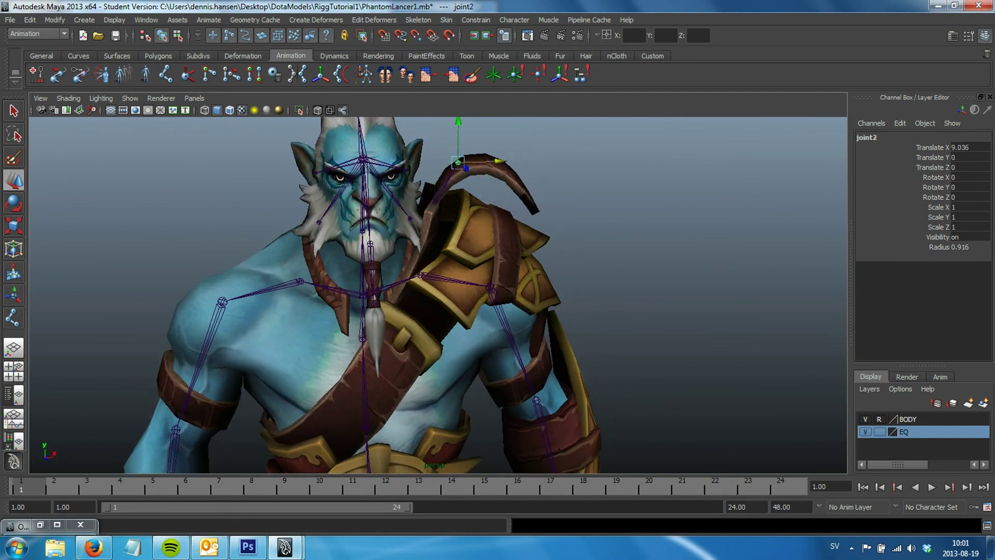
click(458, 163)
mouse_move(459, 162)
alt+mouse_down()
mouse_move(486, 207)
mouse_move(490, 282)
mouse_move(452, 228)
mouse_move(454, 260)
alt+mouse_up()
click(445, 264)
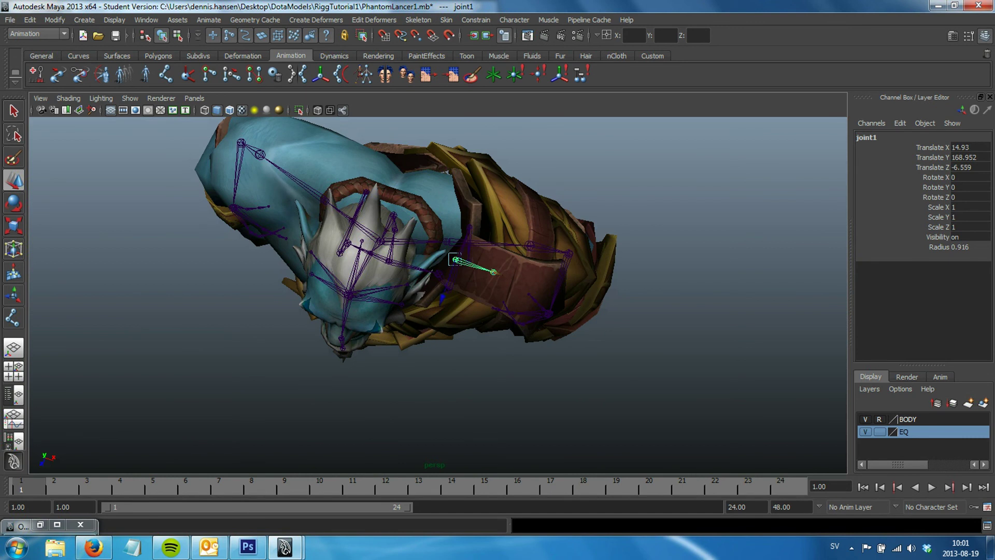
- Move the tip joint onto the horn's curved piece
click(455, 259)
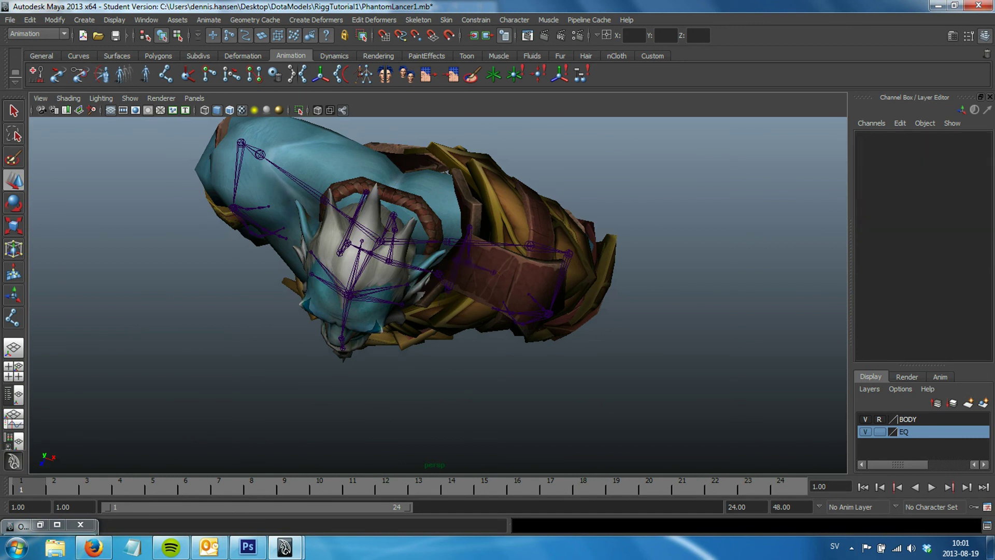
click(493, 271)
drag(518, 279, 521, 279)
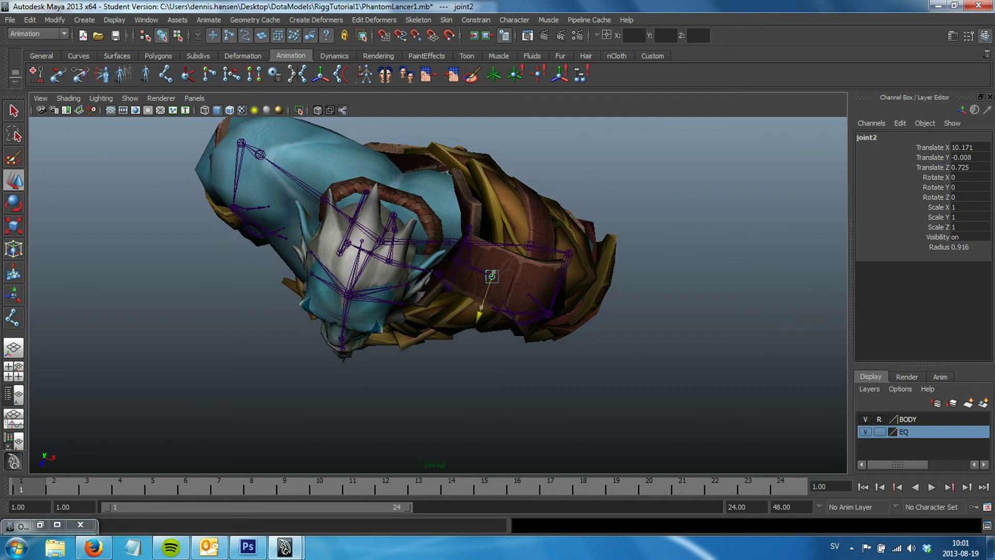
alt+drag(467, 311, 467, 207)
alt+drag(415, 311, 466, 311)
drag(474, 166, 467, 166)
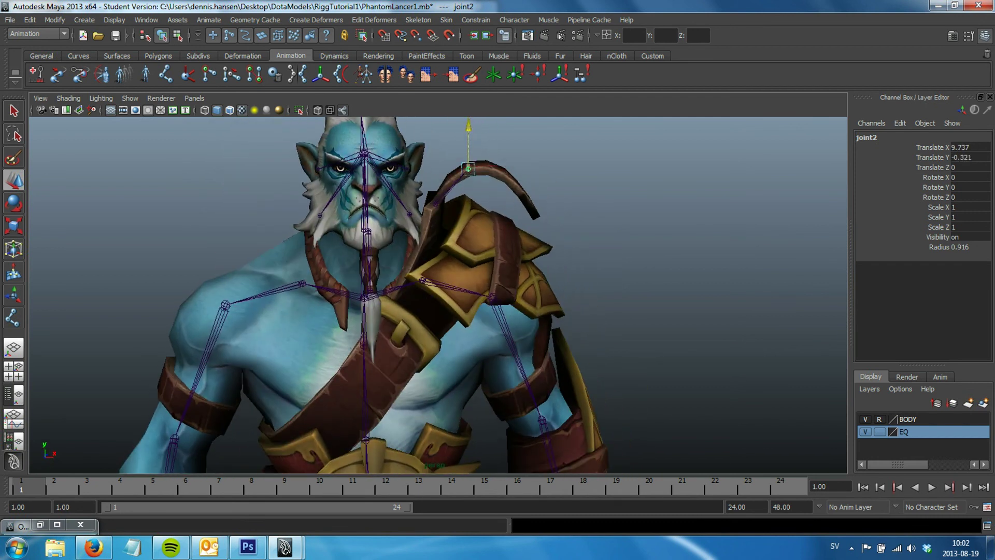
mouse_move(467, 311)
alt+mouse_down()
mouse_move(497, 311)
mouse_move(431, 311)
alt+mouse_up()
- Undo the root's last move and reposition the horn's base joint on the armour
key(Up)
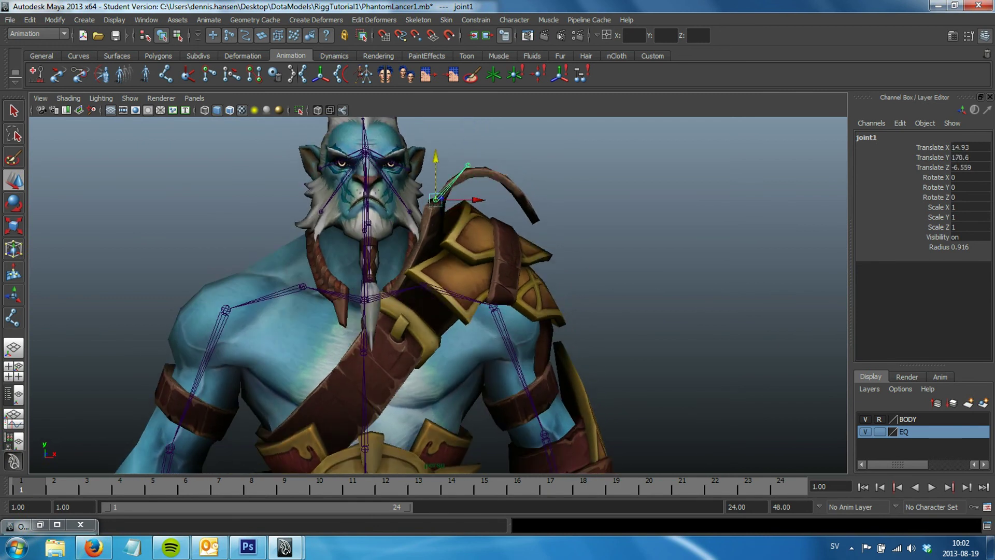
key(ctrl+z)
key(q)
middle_drag(436, 280, 440, 272)
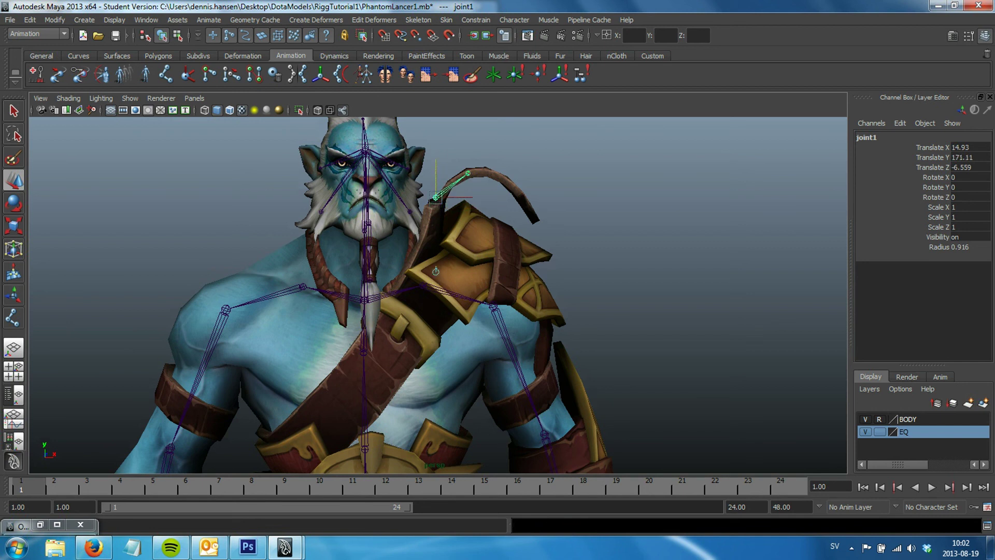
key(Down)
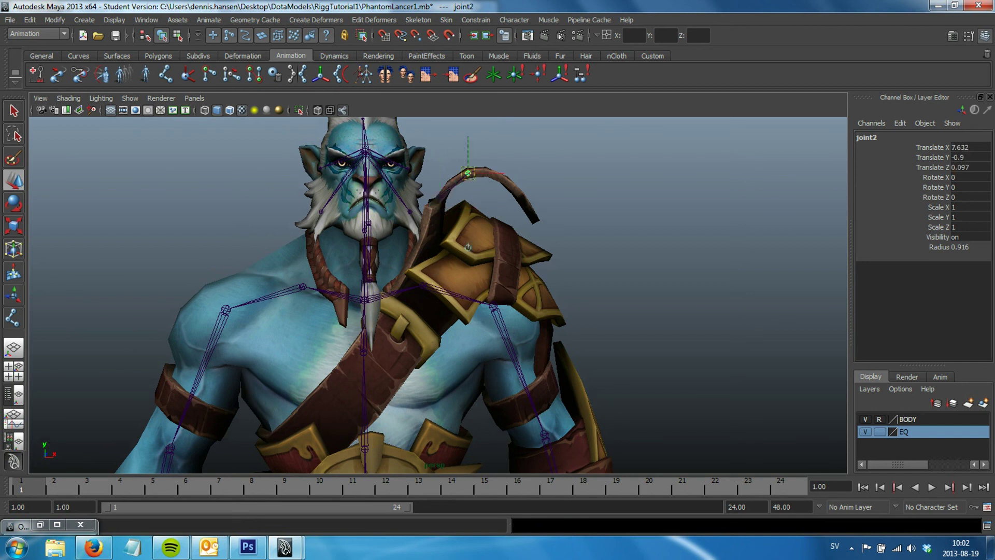
mouse_move(440, 272)
alt+mouse_down()
mouse_move(479, 260)
mouse_move(473, 238)
alt+mouse_up()
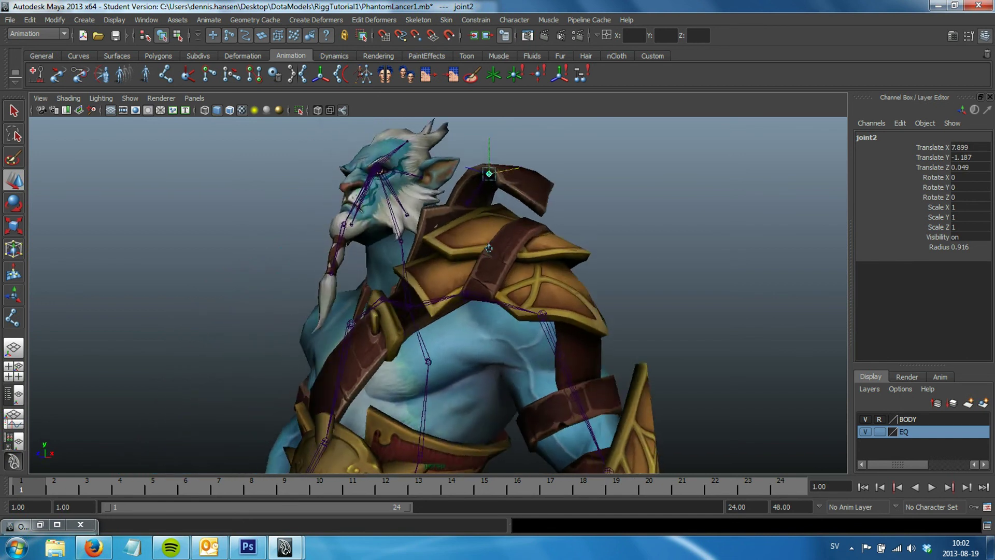
- Make the horn chain a child of the L_Collar joint
key(Up)
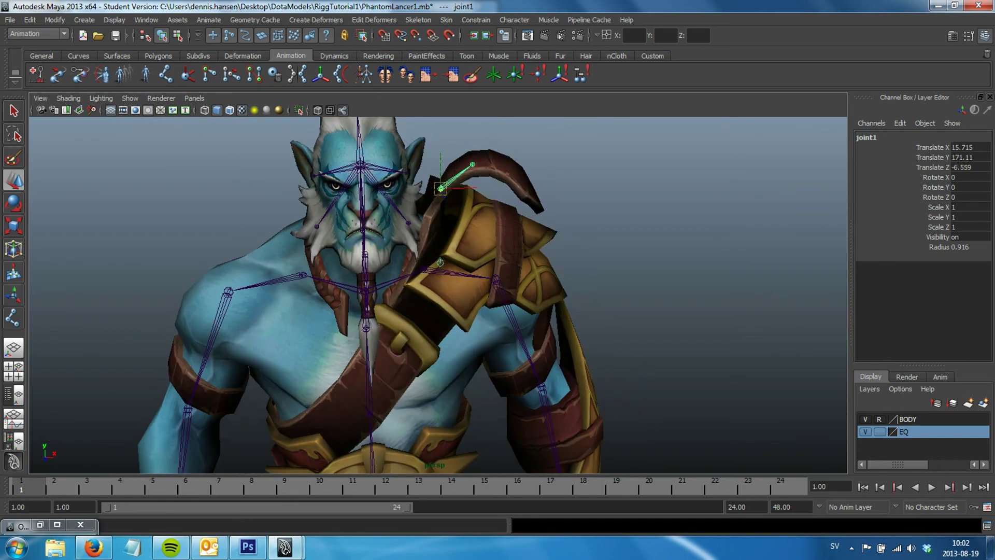
click(423, 270)
key(Up)
mouse_move(467, 290)
alt+mouse_down()
mouse_move(342, 291)
mouse_move(467, 290)
alt+mouse_up()
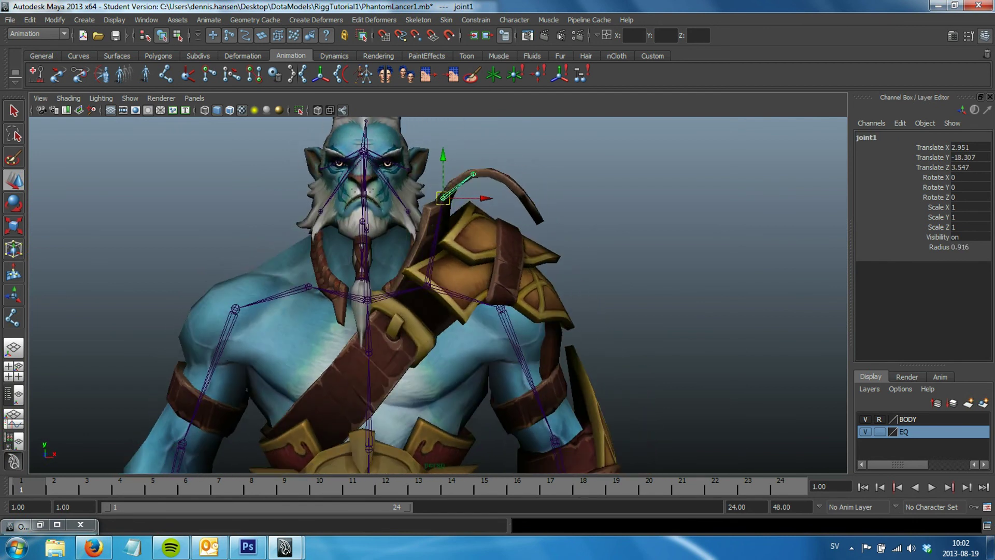
- Rename the horn's base joint to ShoulderArmor1
click(865, 136)
text(Shoulder)
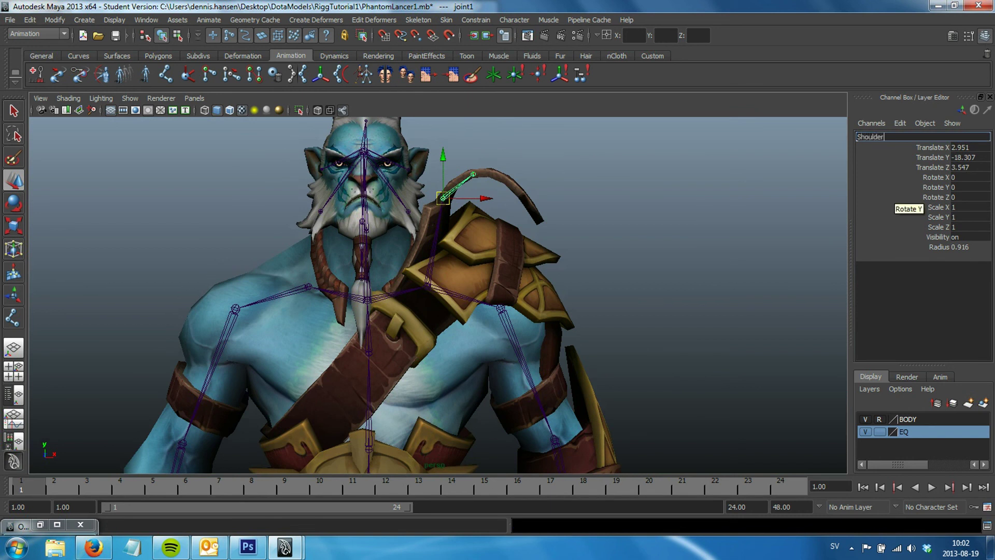
key(Return)
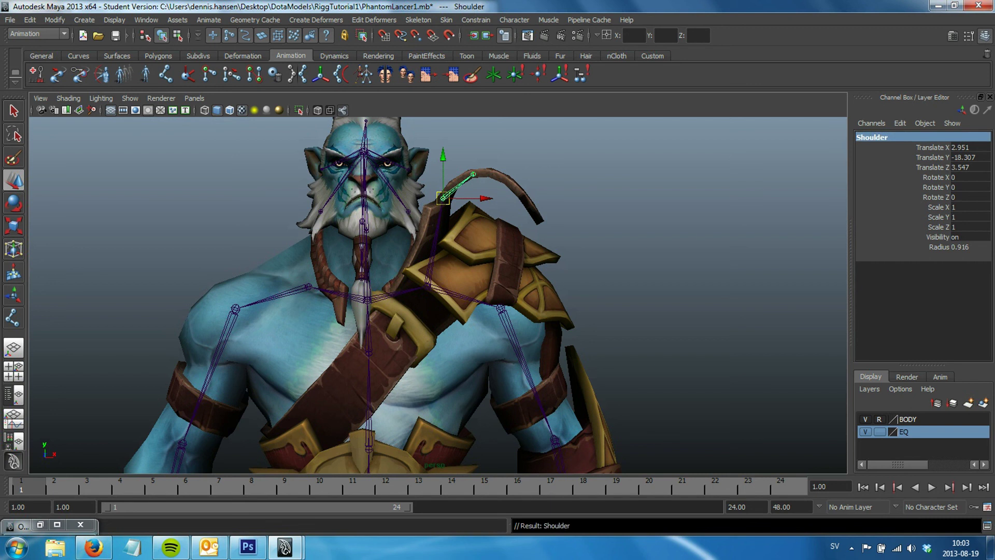
click(871, 137)
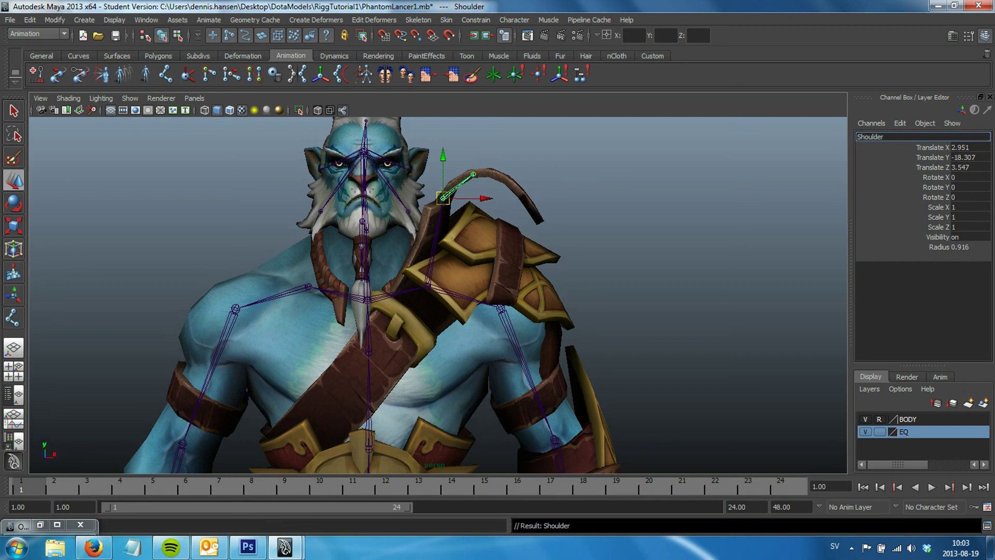
text(Armor1)
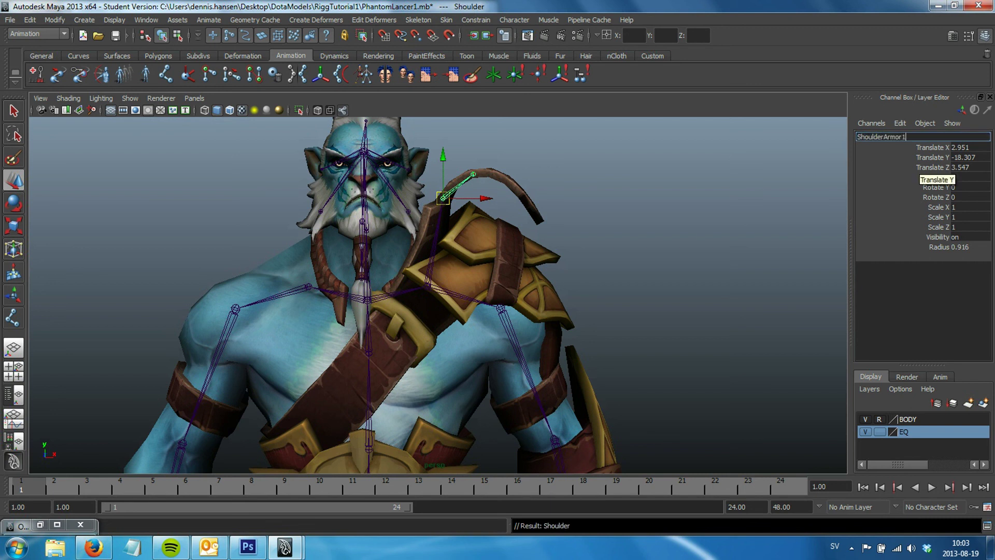
key(Return)
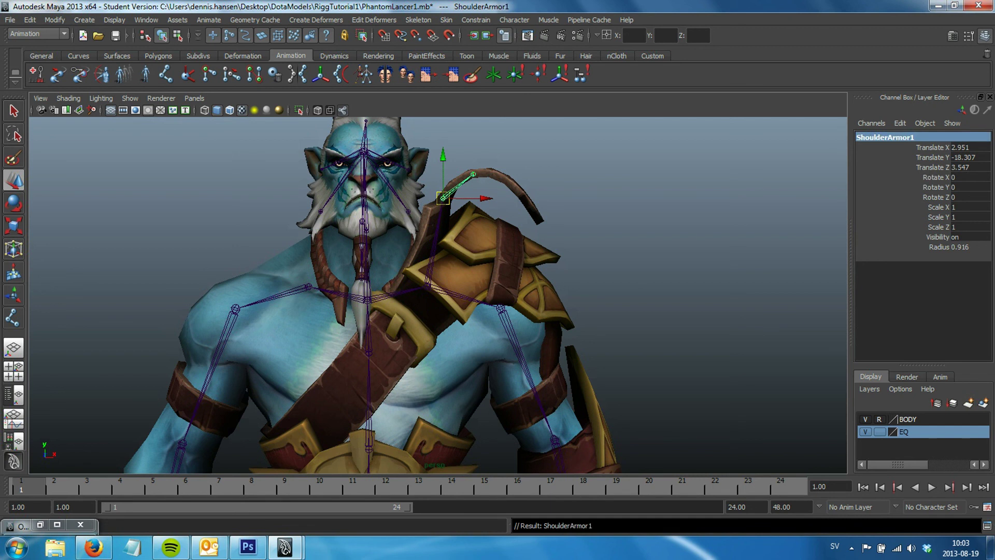
- Rename the horn's tip joint to ShoulderArmorEnd
key(Down)
text(ShoulderArmorE)
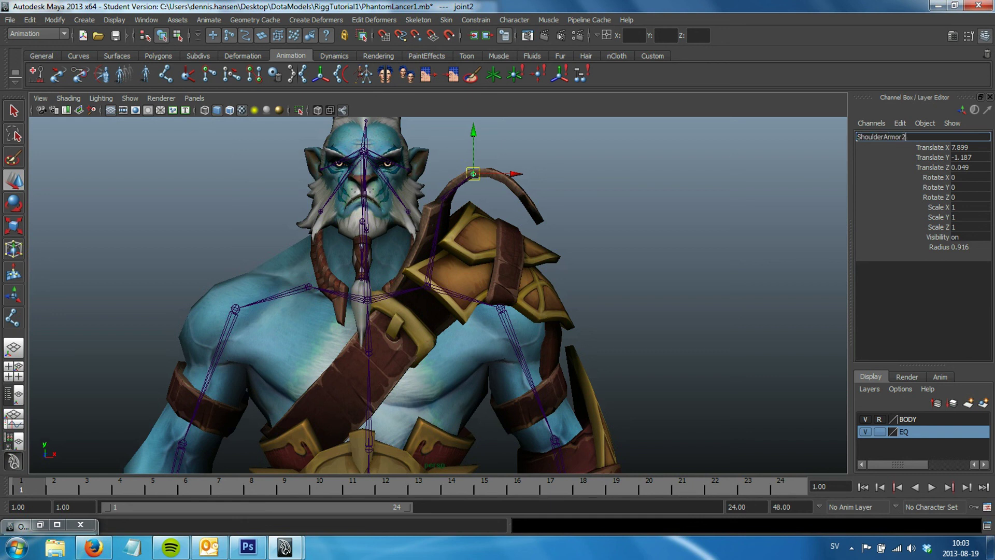
text(nd)
key(Return)
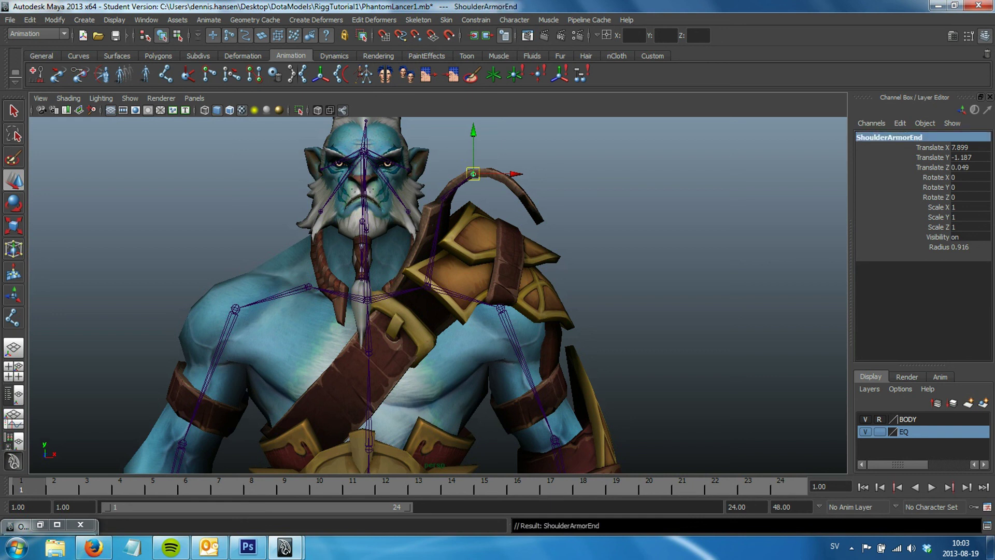
mouse_move(414, 291)
alt+mouse_down()
mouse_move(689, 290)
mouse_move(596, 290)
alt+mouse_up()
- Switch to the four-view layout and pan the front view down to the character's torso
scroll(415, 290, up, 5)
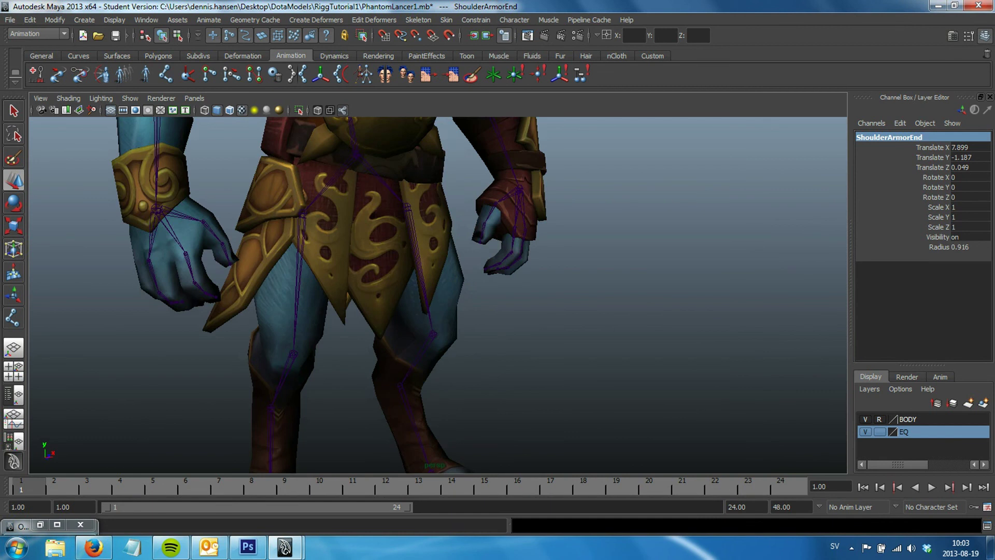
alt+drag(415, 290, 394, 291)
key(space)
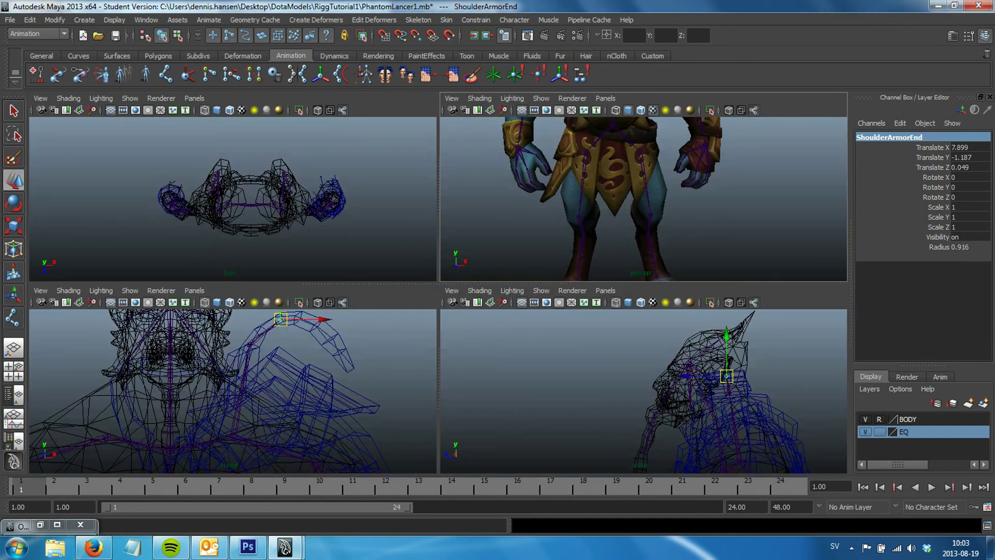
key(space)
alt+middle_drag(438, 363, 438, 156)
alt+middle_drag(438, 311, 438, 260)
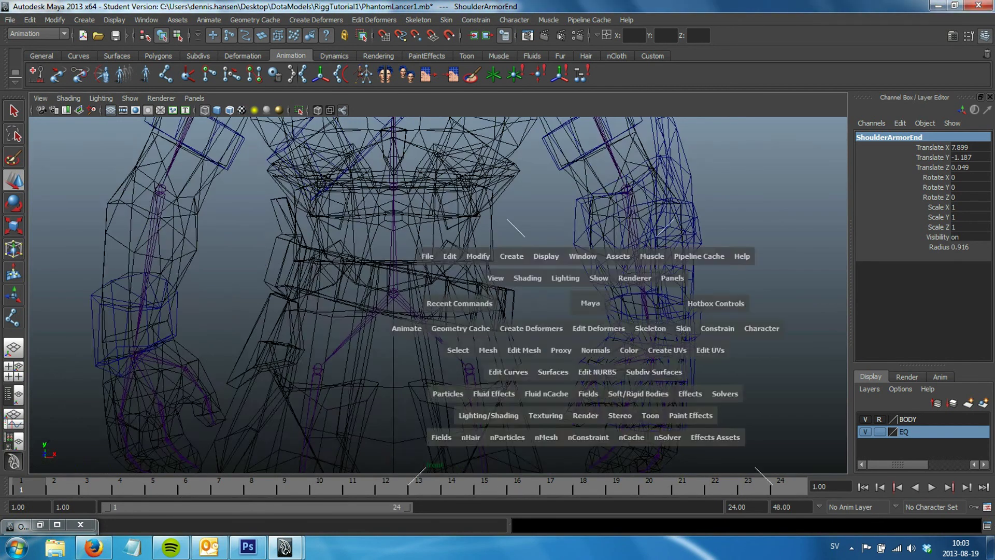
key(space)
- Frame the side view on the character's lower torso and legs
mouse_move(674, 337)
alt+middle_down()
mouse_move(648, 363)
mouse_move(663, 290)
alt+middle_up()
alt+middle_drag(705, 469, 721, 462)
key(space)
mouse_move(635, 393)
alt+middle_down()
mouse_move(635, 430)
mouse_move(575, 436)
alt+middle_up()
alt+middle_drag(570, 363, 578, 291)
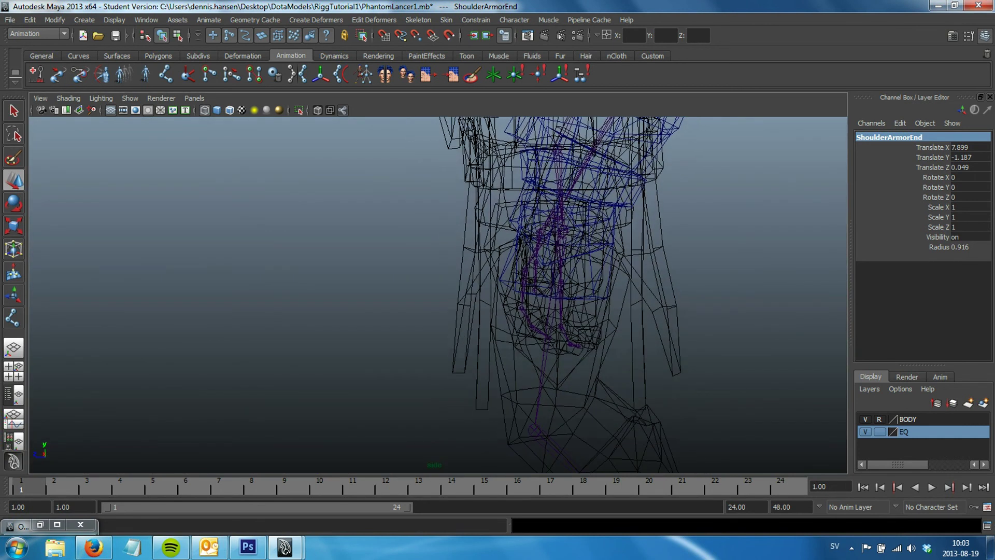
key(space)
- Zoom and pan the front view in on the belt
alt+middle_drag(207, 389, 207, 373)
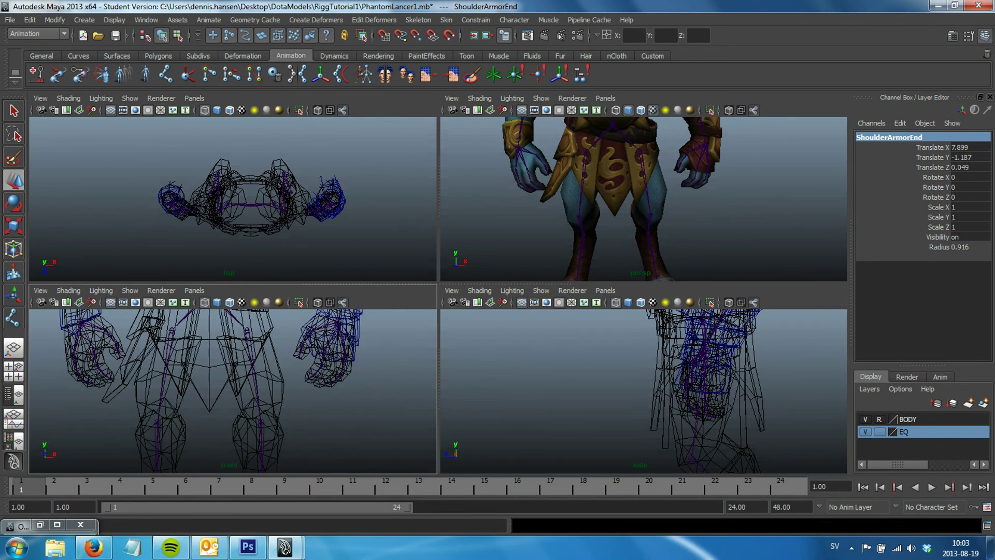
scroll(234, 389, up, 2)
scroll(234, 389, up, 2)
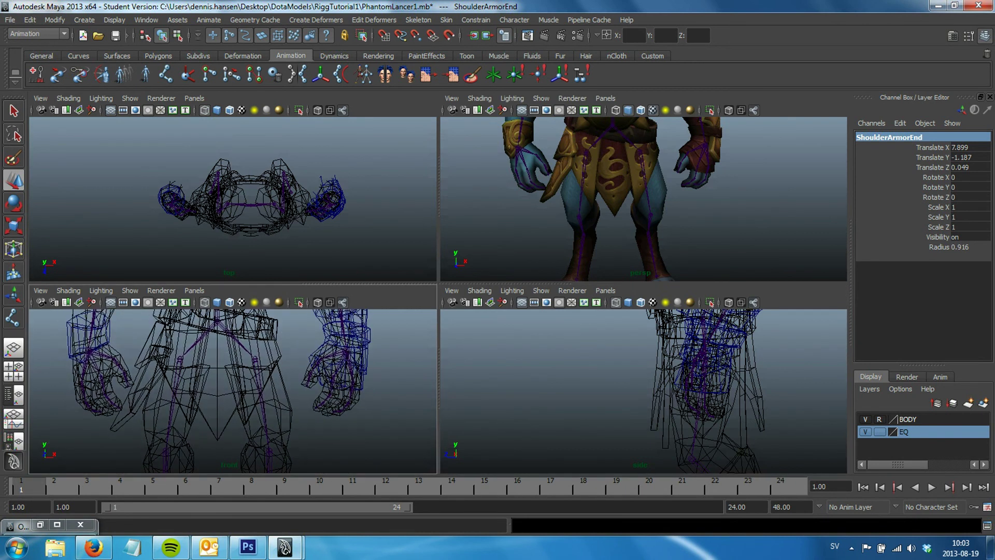
scroll(233, 389, up, 2)
alt+middle_drag(234, 389, 228, 406)
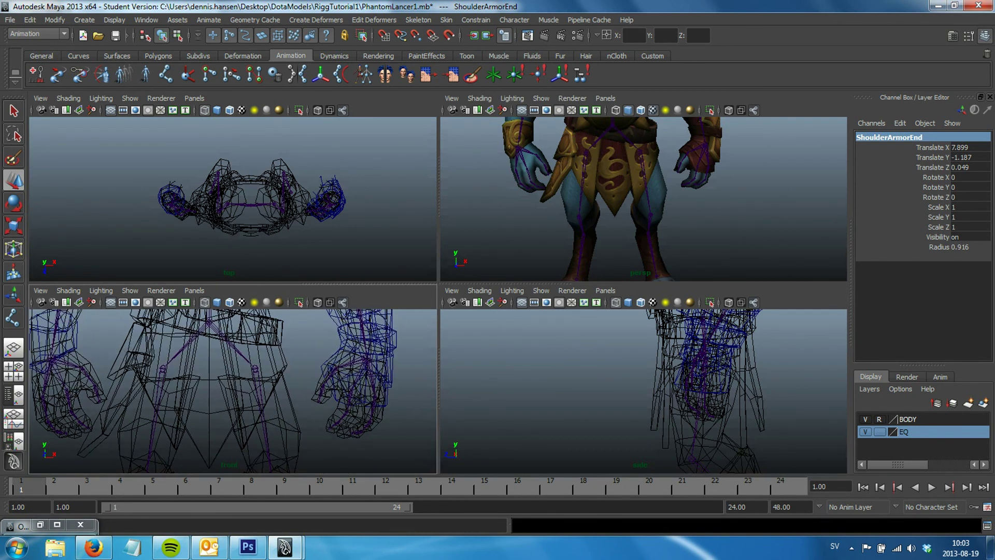
- Place a new joint at the front of the waist with the Joint Tool
click(166, 75)
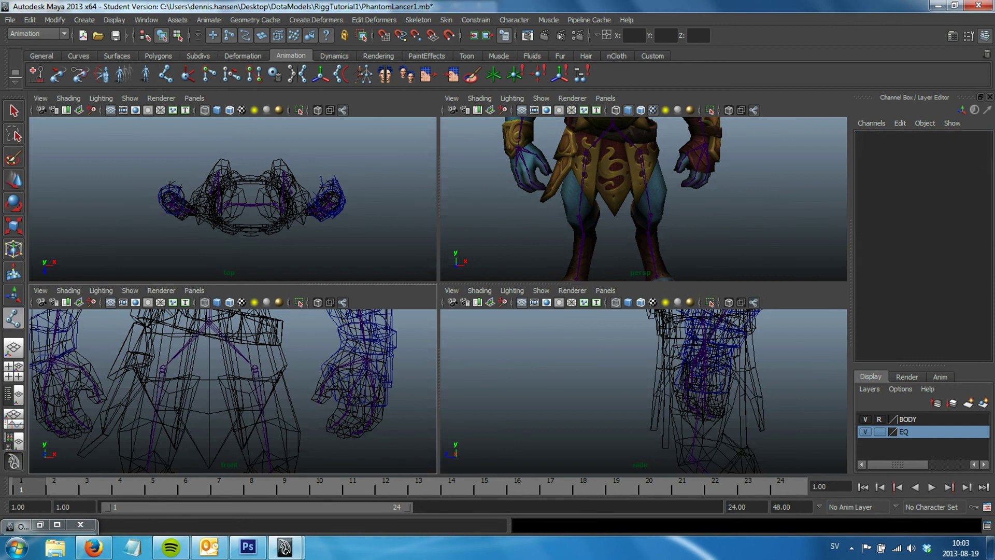
scroll(697, 456, up, 2)
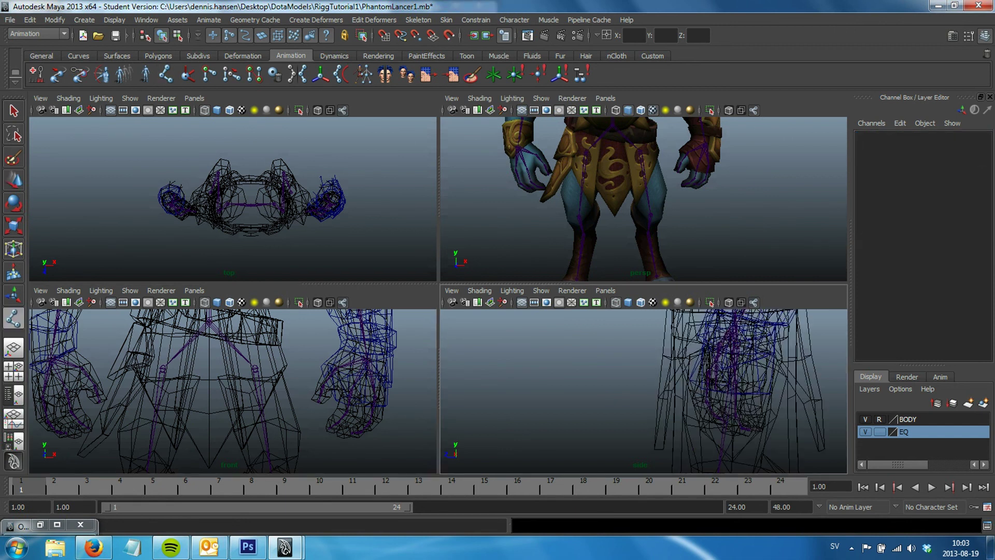
click(675, 377)
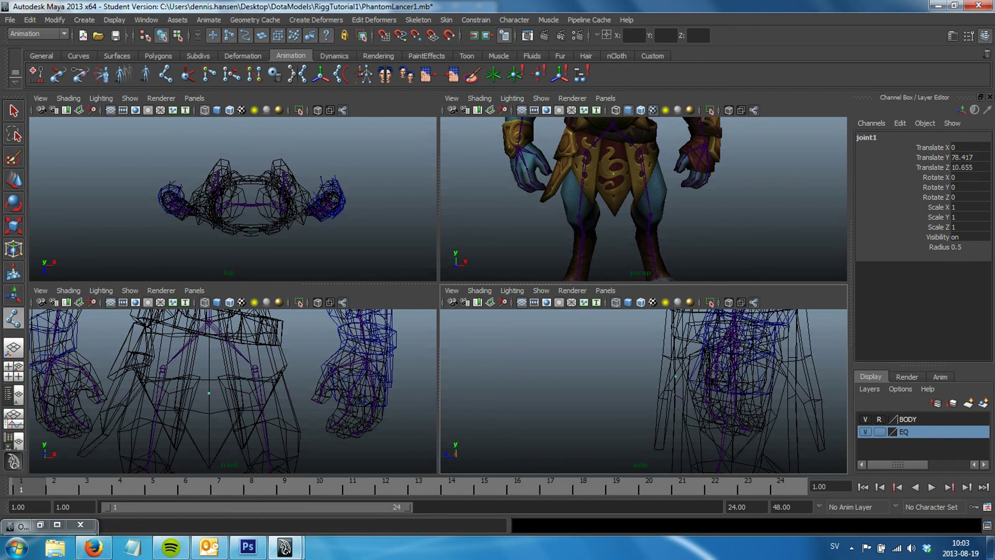
- Add a second joint below the first to finish a two-joint cloth chain
drag(676, 377, 676, 372)
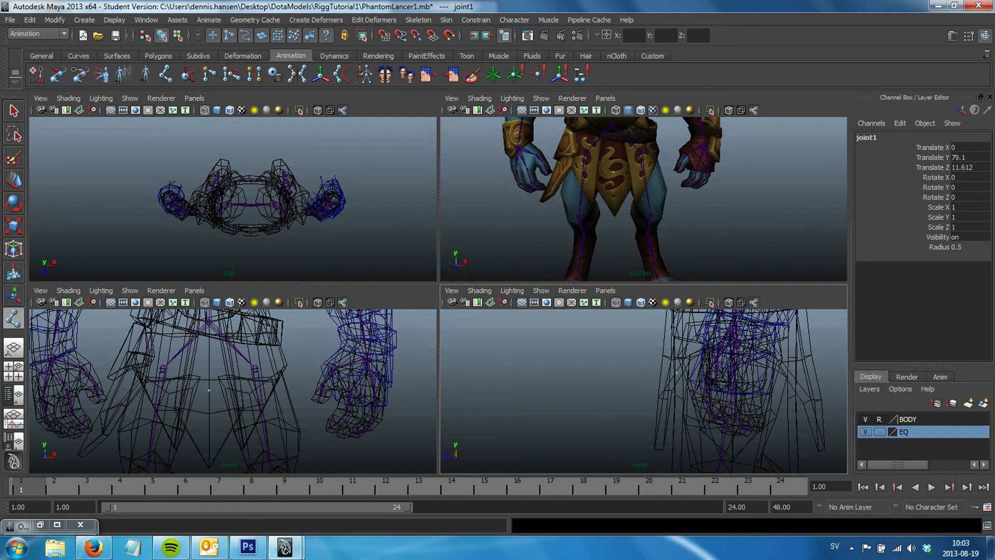
scroll(736, 390, down, 1)
scroll(737, 390, down, 1)
click(671, 428)
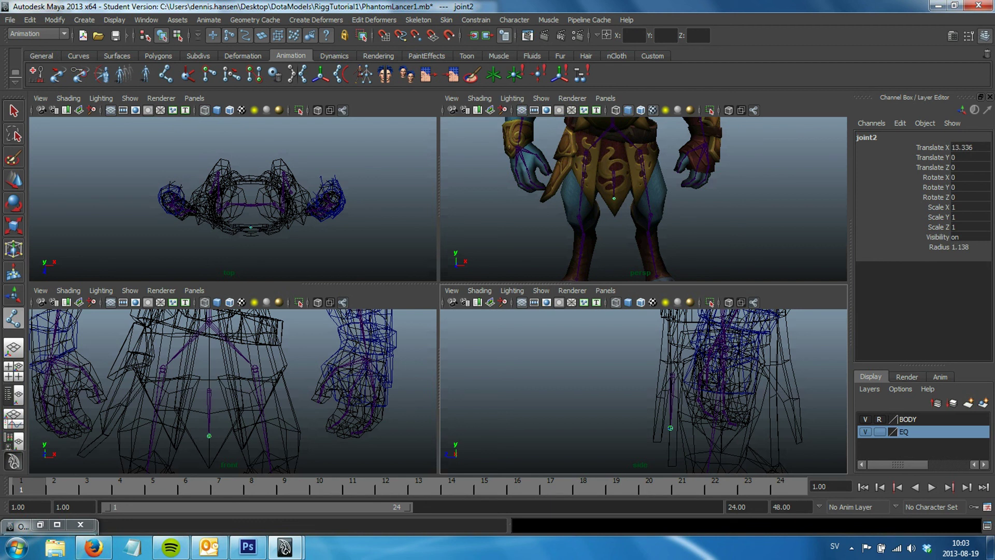
key(Return)
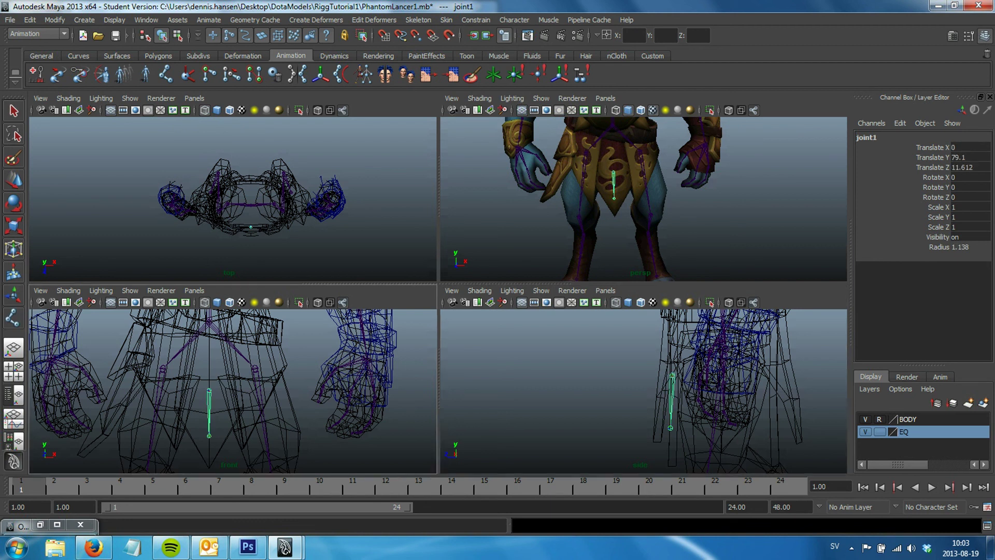
- Enlarge the perspective view and raise the top cloth joint higher on the waist
mouse_move(643, 197)
alt+mouse_down()
mouse_move(694, 200)
mouse_move(643, 199)
alt+mouse_up()
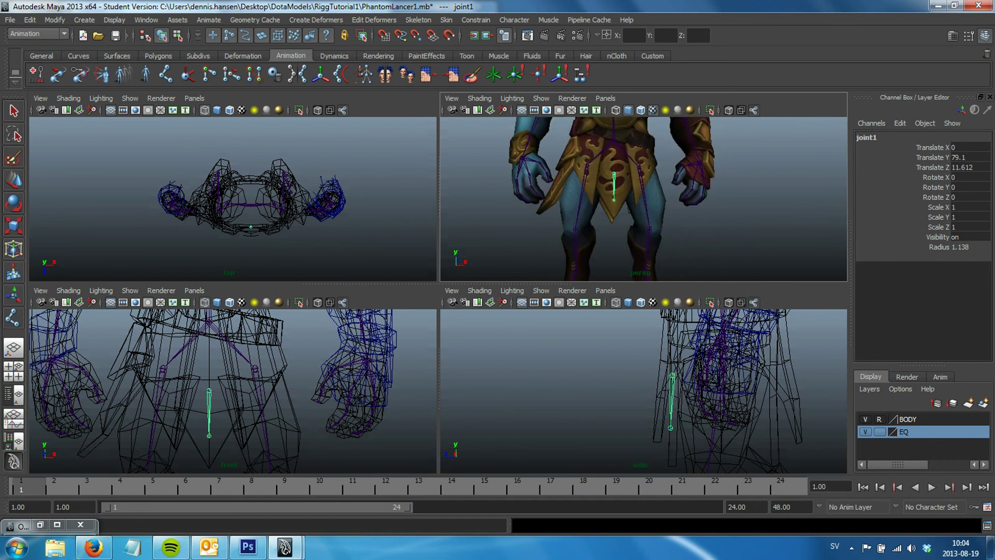
scroll(643, 200, up, 5)
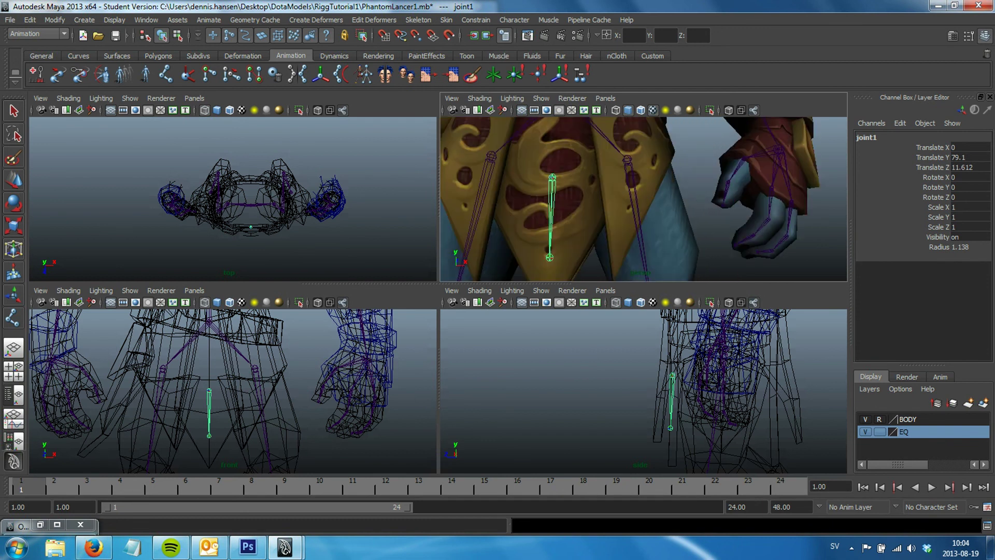
key(space)
scroll(438, 295, down, 4)
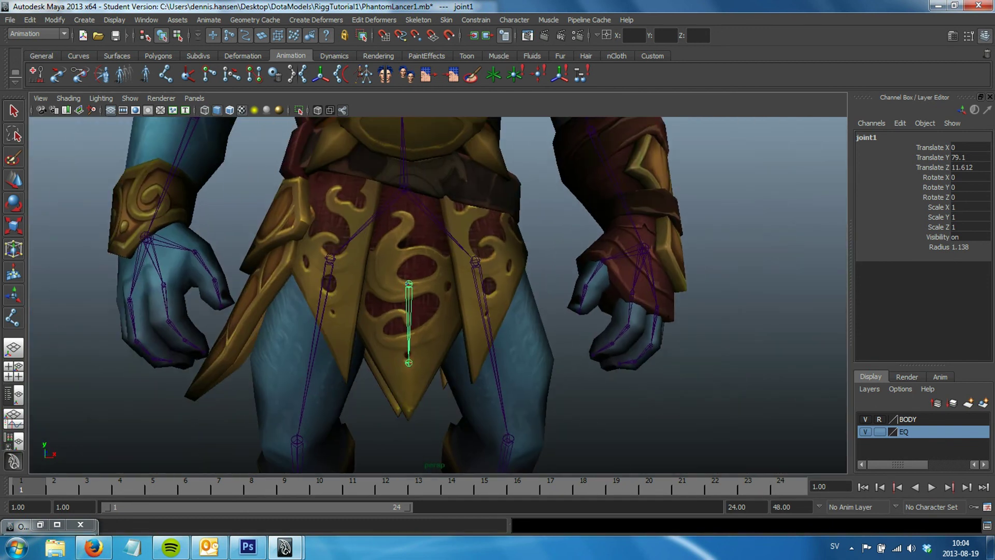
key(w)
drag(409, 259, 409, 203)
alt+drag(438, 296, 570, 270)
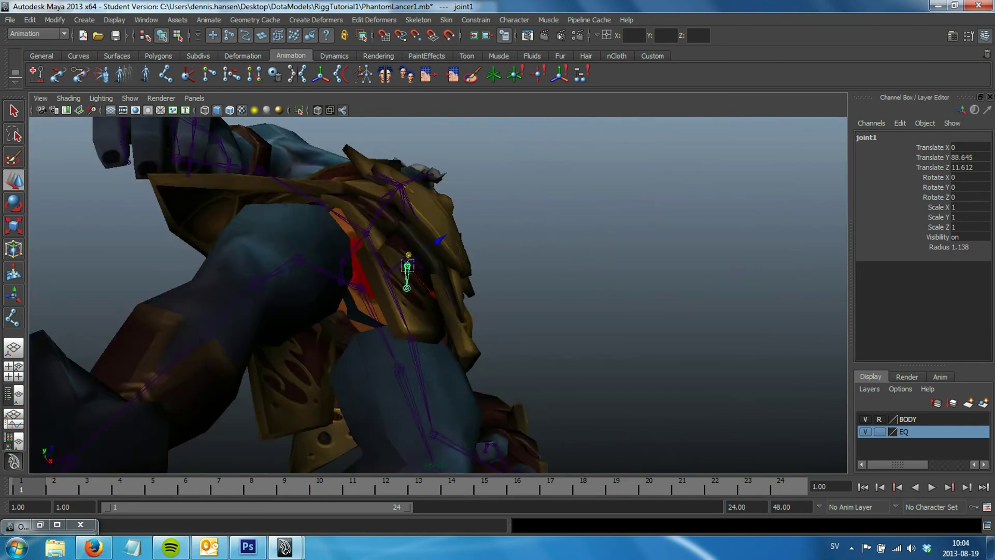
alt+drag(570, 269, 518, 280)
- Raise the top joint toward the belt and move the lower joint along X
key(Down)
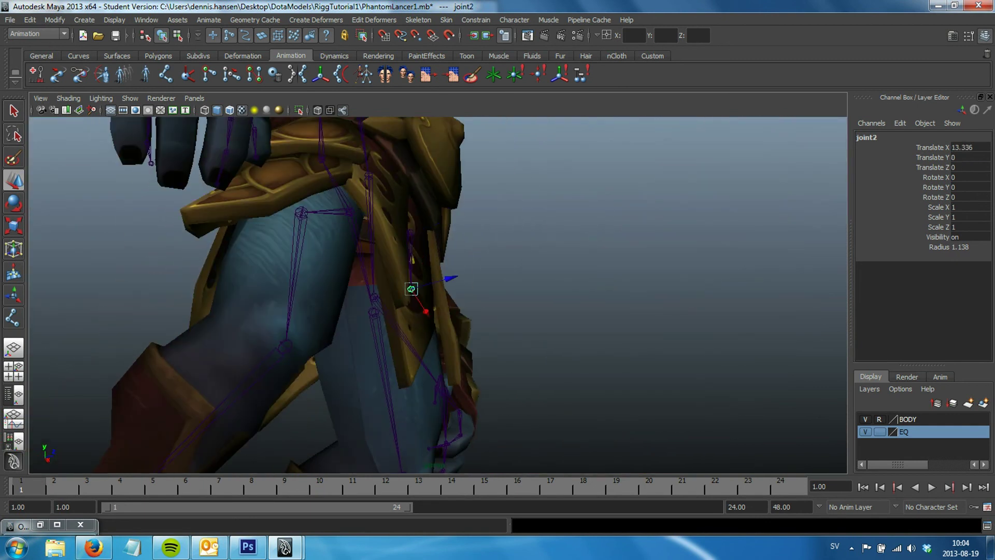
mouse_move(411, 289)
mouse_down()
mouse_move(518, 290)
mouse_move(415, 291)
mouse_up()
key(Up)
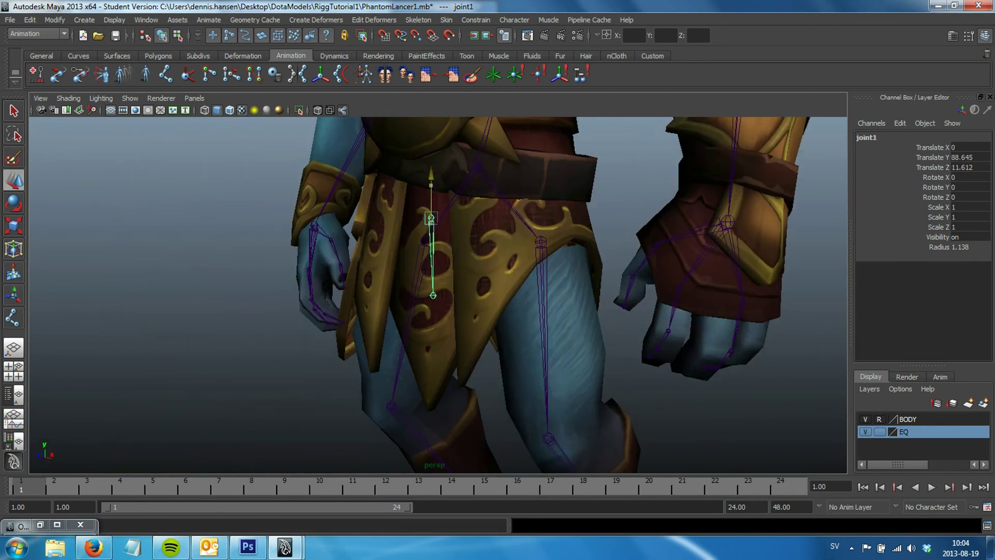
drag(431, 171, 431, 165)
key(Down)
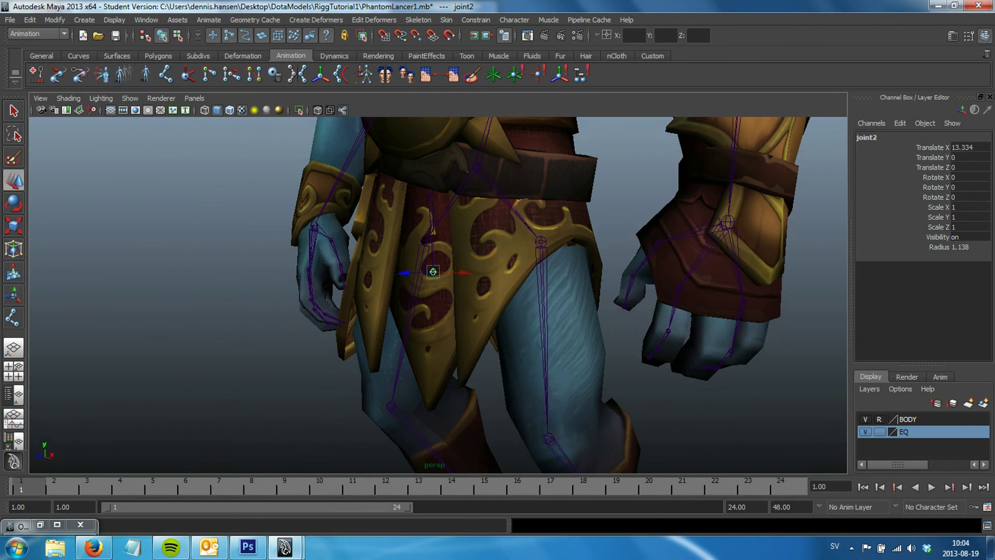
mouse_move(456, 272)
mouse_down()
mouse_move(467, 273)
mouse_move(402, 287)
mouse_up()
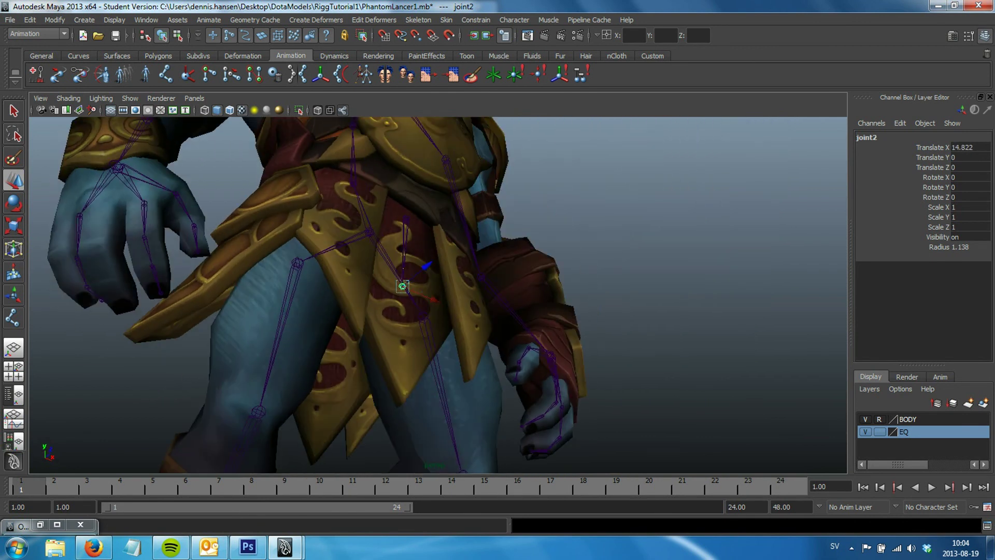
- Nudge the lower joint along one axis and push the top joint forward to Z 12.233
alt+drag(403, 286, 404, 286)
click(415, 311)
click(404, 286)
drag(438, 291, 311, 293)
key(Up)
drag(403, 222, 462, 227)
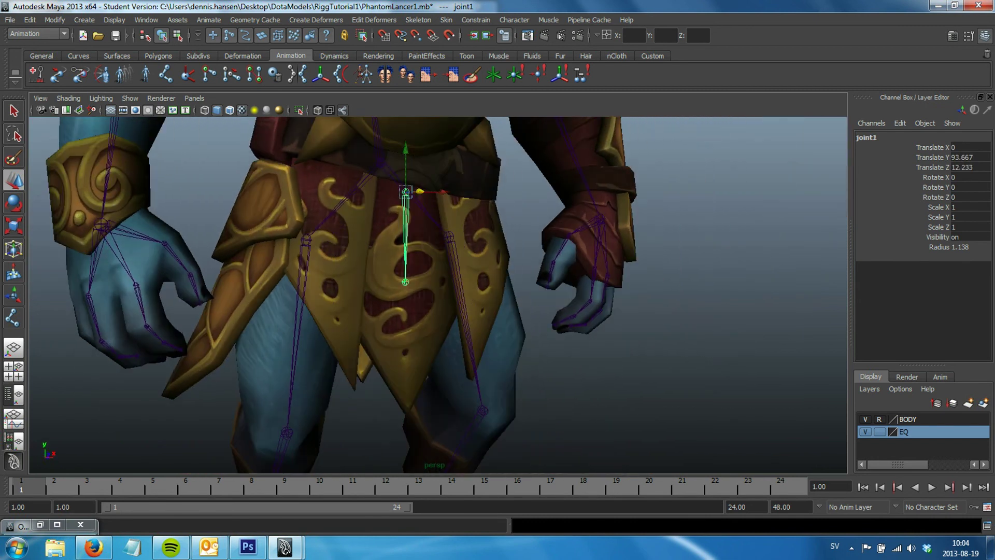
- Rename the top cloth joint to FrontCloth
double_click(866, 137)
text(FrontCloth)
key(Return)
mouse_move(435, 290)
alt+mouse_down()
mouse_move(467, 288)
mouse_move(462, 316)
alt+mouse_up()
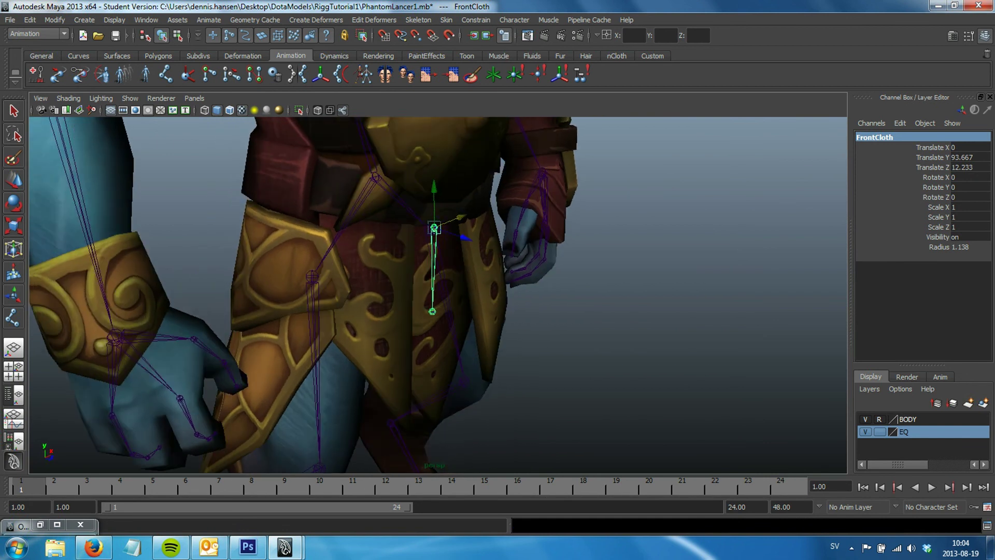
- Duplicate the FrontCloth chain and move the copy back to the rear flap at Z -15.094
key(ctrl+d)
key(w)
drag(465, 237, 378, 210)
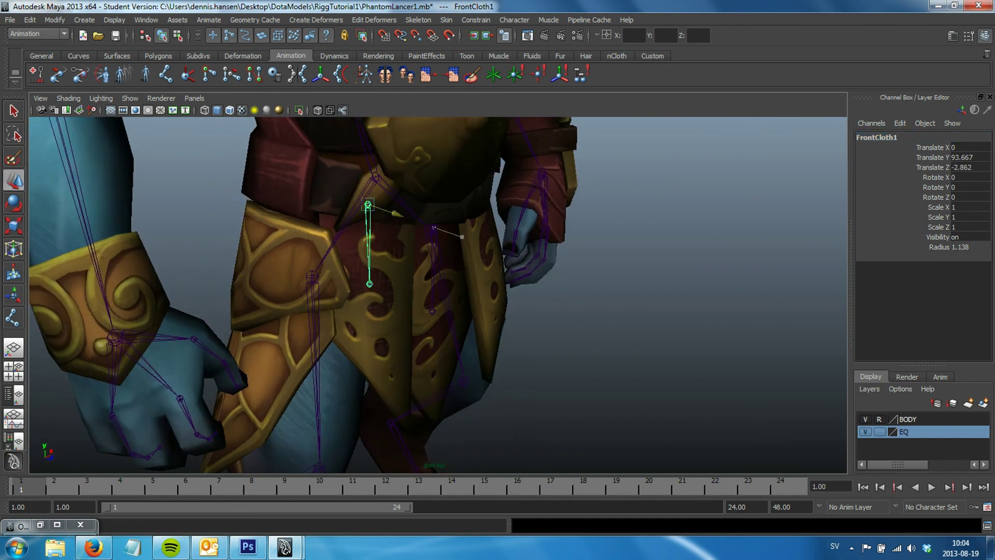
mouse_move(435, 290)
alt+mouse_down()
mouse_move(466, 280)
mouse_move(362, 270)
alt+mouse_up()
drag(425, 210, 391, 254)
alt+drag(435, 291, 519, 290)
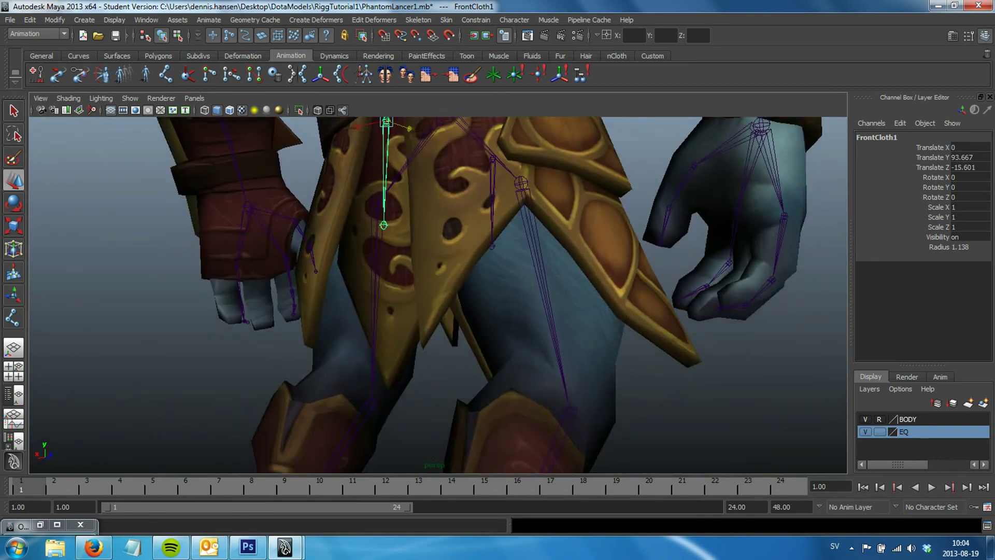
alt+drag(435, 290, 384, 290)
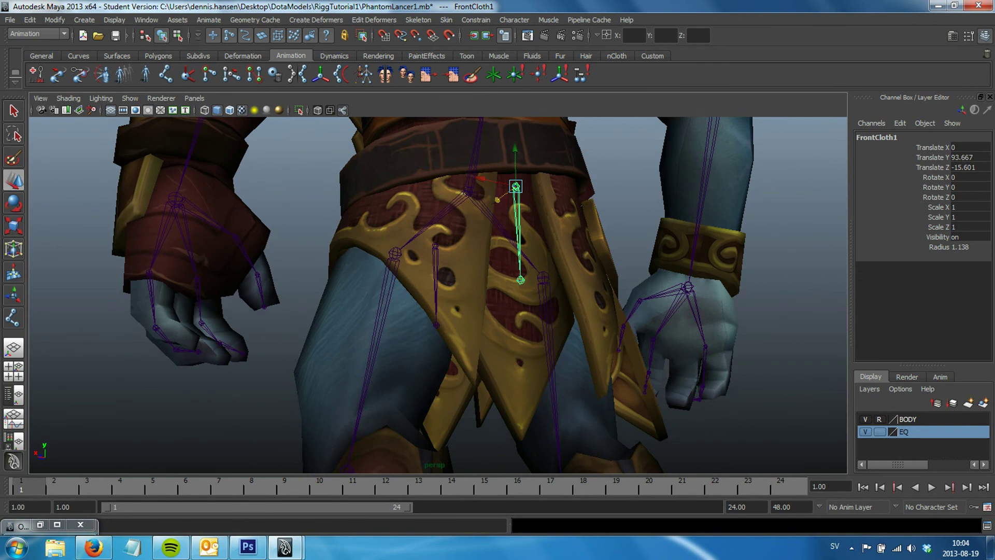
mouse_move(435, 290)
alt+mouse_down()
mouse_move(394, 311)
mouse_move(457, 259)
mouse_move(515, 267)
alt+mouse_up()
alt+drag(436, 291, 394, 290)
- Rename the duplicate chain's top joint BackCloth and its end joint BackClothEnd
click(876, 137)
text(BackC)
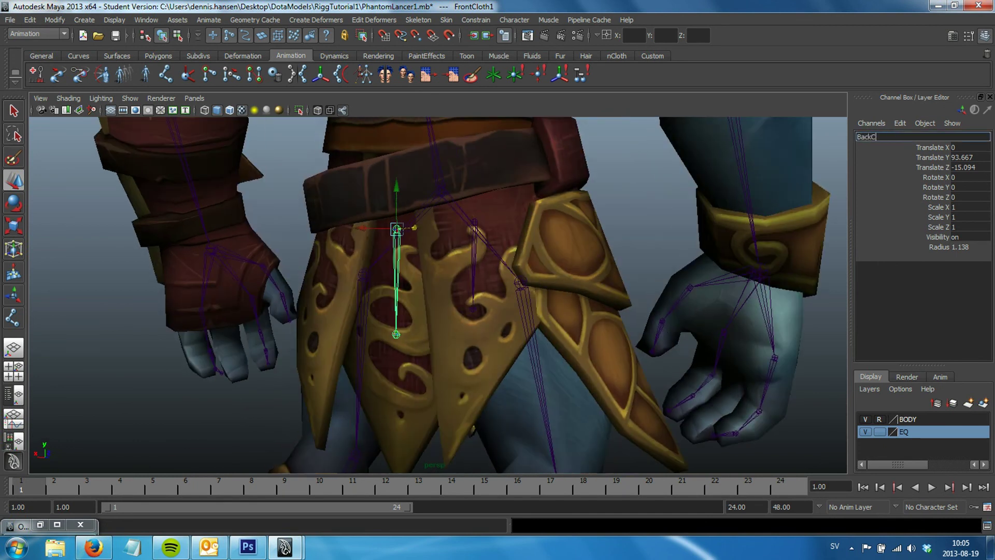
text(loth)
key(Return)
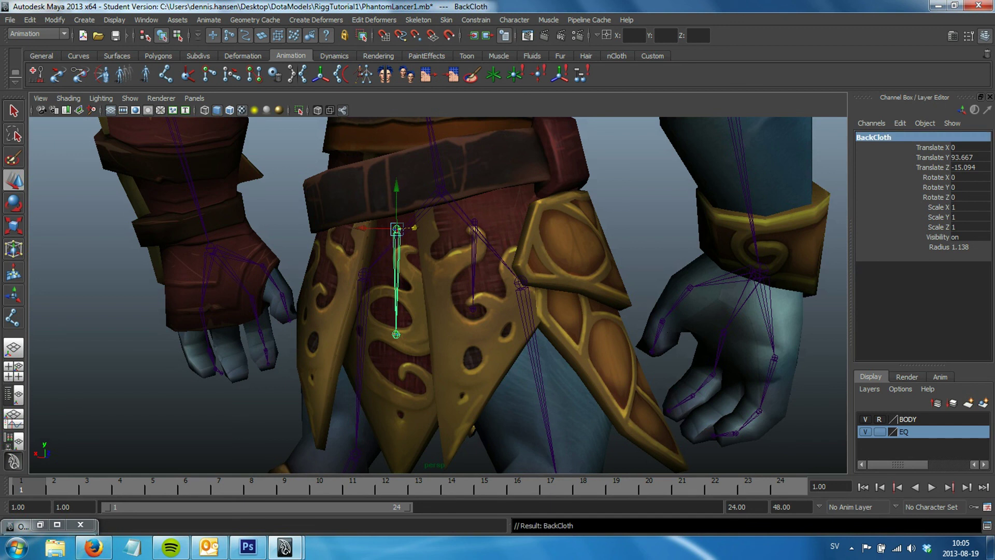
key(Down)
click(876, 137)
text(B)
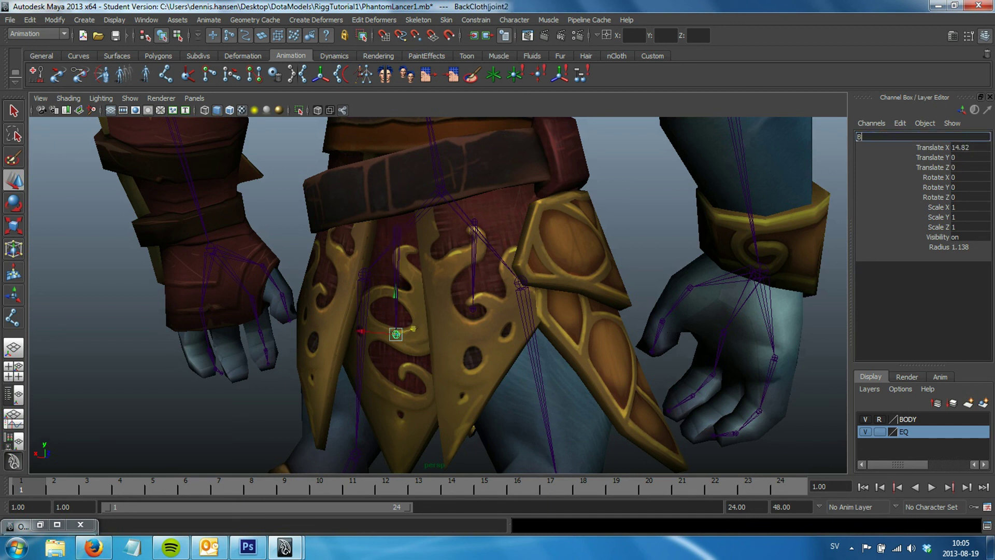
text(ackClothEnd)
key(Return)
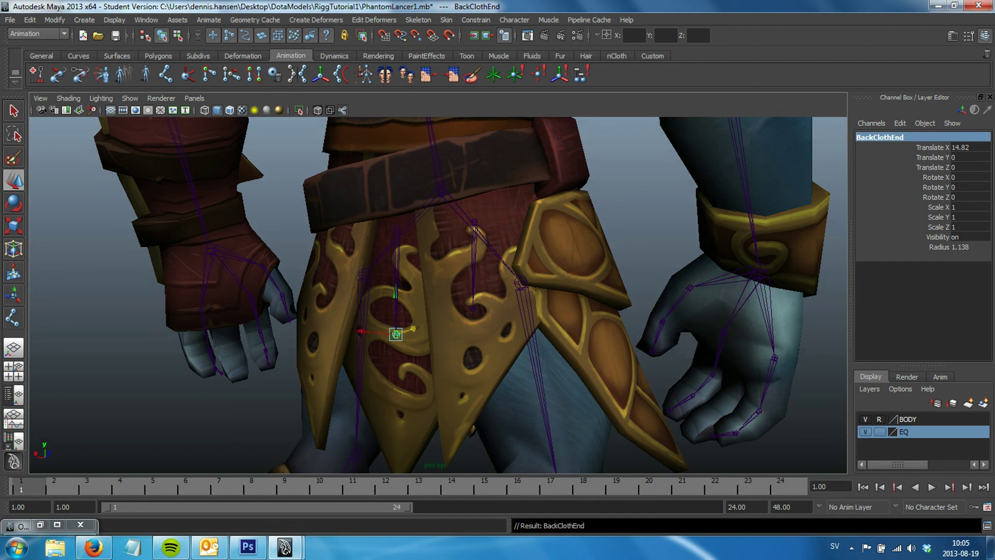
- Rename the front chain's end joint FrontClothEnd and select BackCloth together with Root
click(472, 309)
double_click(866, 137)
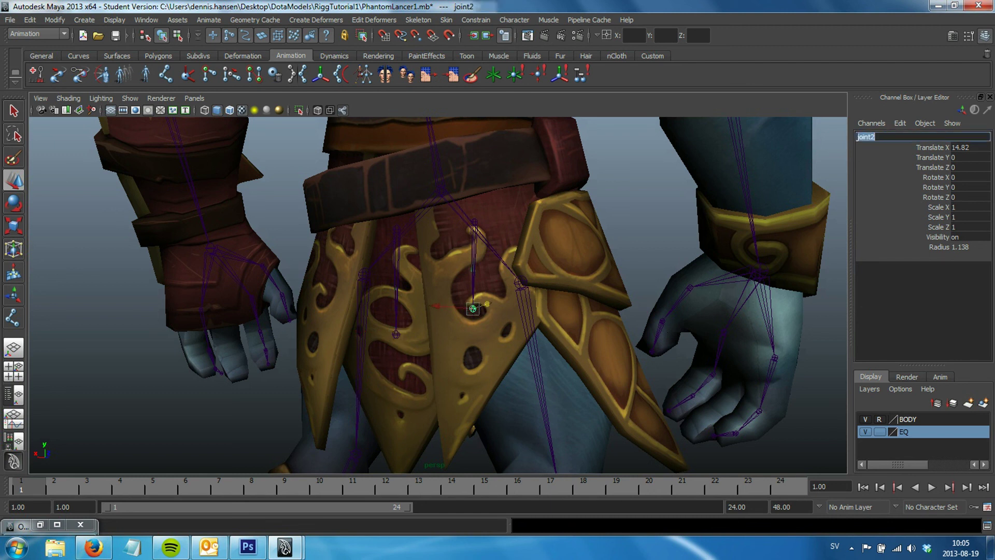
text(FrontClothEnd)
key(Return)
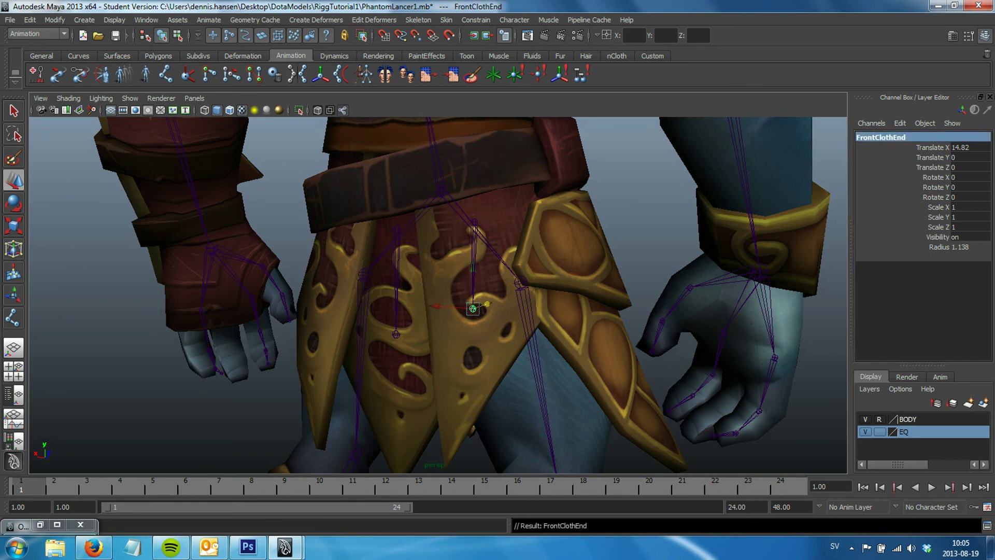
click(396, 270)
shift+click(442, 191)
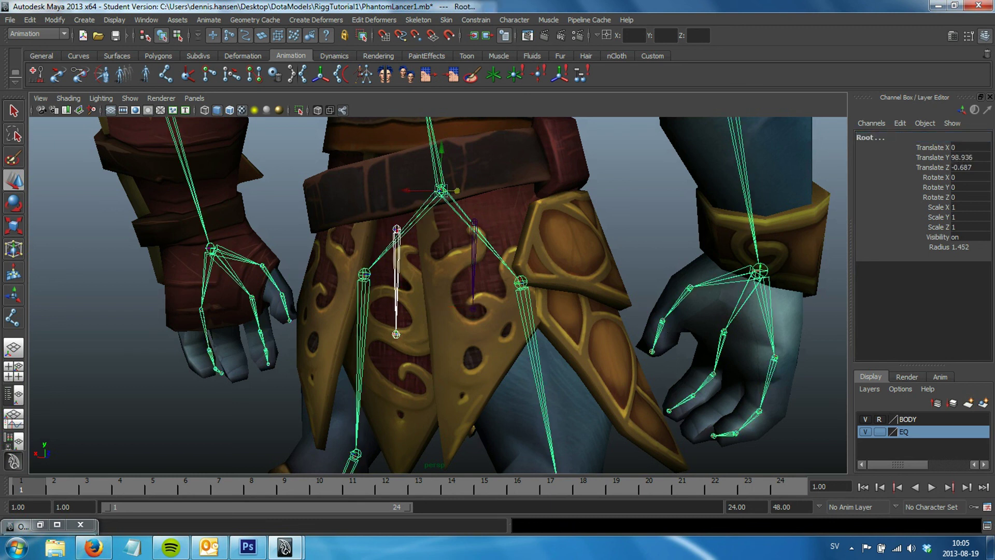
- Parent both BackCloth and FrontCloth under the Root joint
key(p)
alt+drag(362, 295, 519, 295)
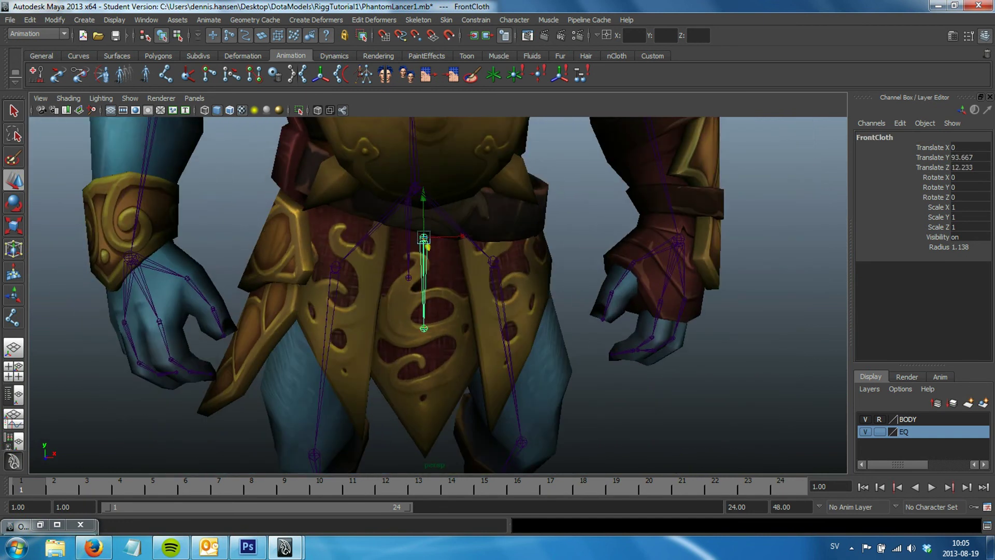
key(Up)
key(p)
- Move the FrontCloth joint up to fit the front skirt flap
scroll(414, 291, down, 5)
mouse_move(467, 290)
alt+mouse_down()
mouse_move(383, 275)
mouse_move(415, 291)
mouse_move(363, 290)
alt+mouse_up()
click(382, 276)
scroll(435, 291, up, 3)
mouse_move(435, 290)
alt+mouse_down()
mouse_move(457, 238)
mouse_move(472, 228)
alt+mouse_up()
click(455, 233)
scroll(457, 228, up, 3)
scroll(456, 224, up, 3)
drag(472, 187, 470, 172)
mouse_move(470, 216)
mouse_down()
mouse_move(472, 228)
mouse_move(674, 228)
mouse_move(571, 228)
mouse_up()
- Frame the Root joint and reposition BackCloth to fit the back skirt flap
key(Down)
key(Up)
key(Up)
key(f)
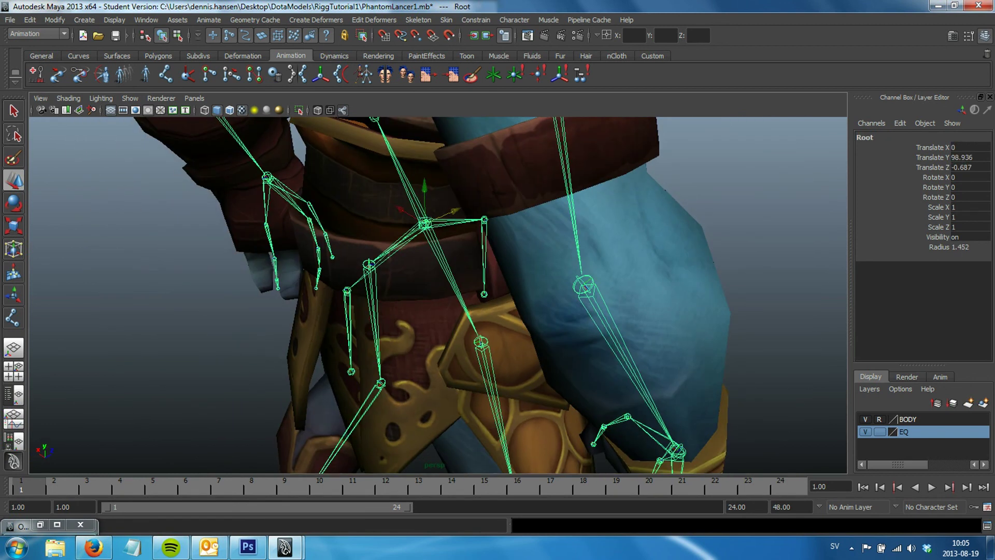
key(Down)
mouse_move(414, 259)
alt+mouse_down()
mouse_move(518, 259)
mouse_move(467, 259)
alt+mouse_up()
drag(338, 261, 335, 256)
mouse_move(467, 259)
alt+mouse_down()
mouse_move(415, 260)
mouse_move(467, 228)
mouse_move(451, 166)
alt+mouse_up()
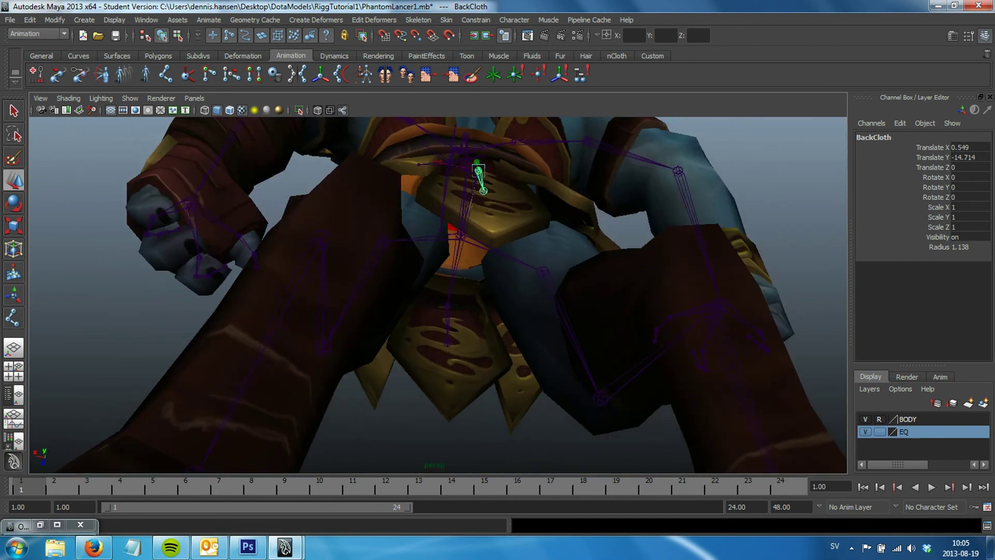
- Nudge BackClothEnd into place, review the whole character, and create a new display layer
key(Down)
mouse_move(483, 190)
mouse_down()
mouse_move(363, 197)
mouse_move(446, 199)
mouse_up()
scroll(438, 295, down, 3)
scroll(438, 295, down, 3)
alt+drag(446, 259, 549, 259)
click(674, 207)
mouse_move(674, 207)
alt+mouse_down()
mouse_move(694, 208)
mouse_move(555, 207)
alt+mouse_up()
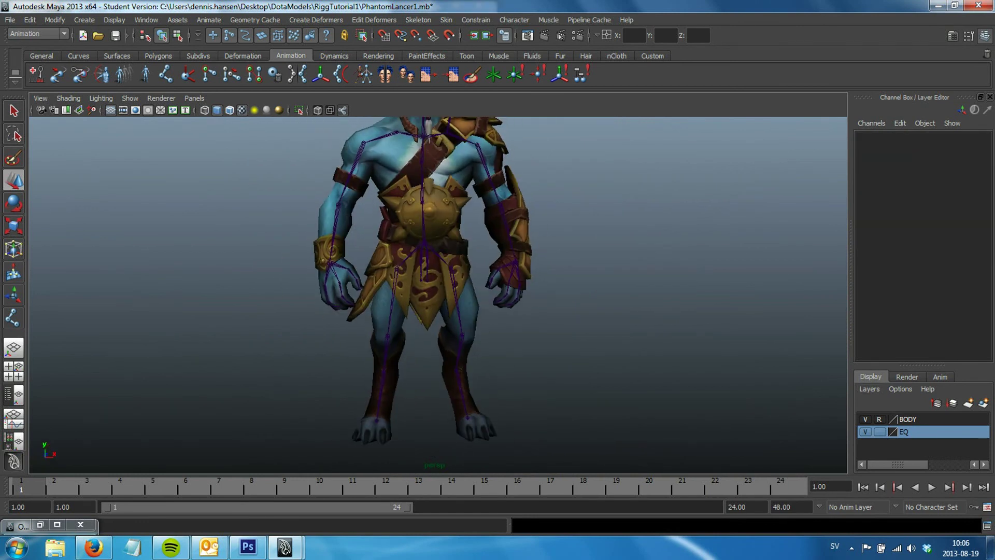
click(968, 402)
- Rename the new display layer to SKELETON
double_click(908, 419)
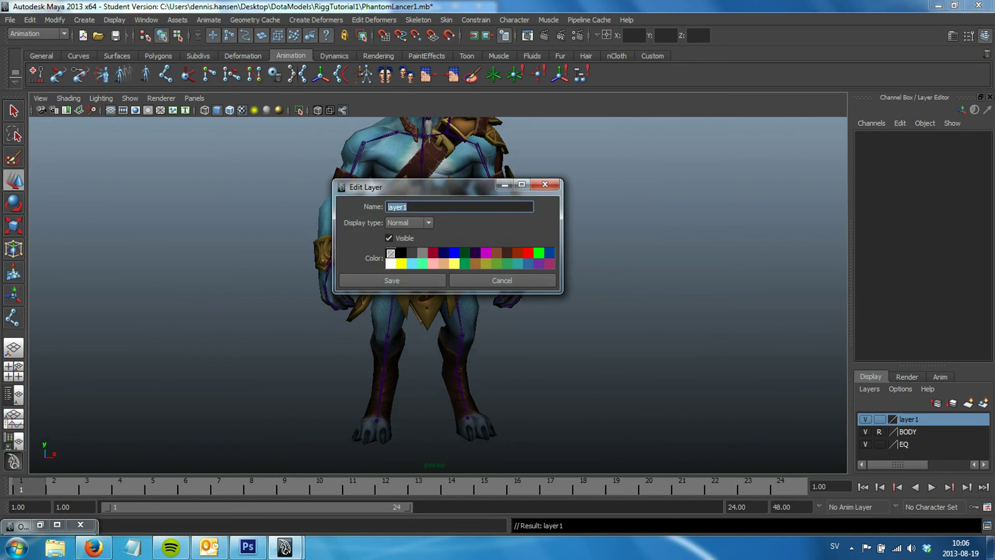
text(SKELETON)
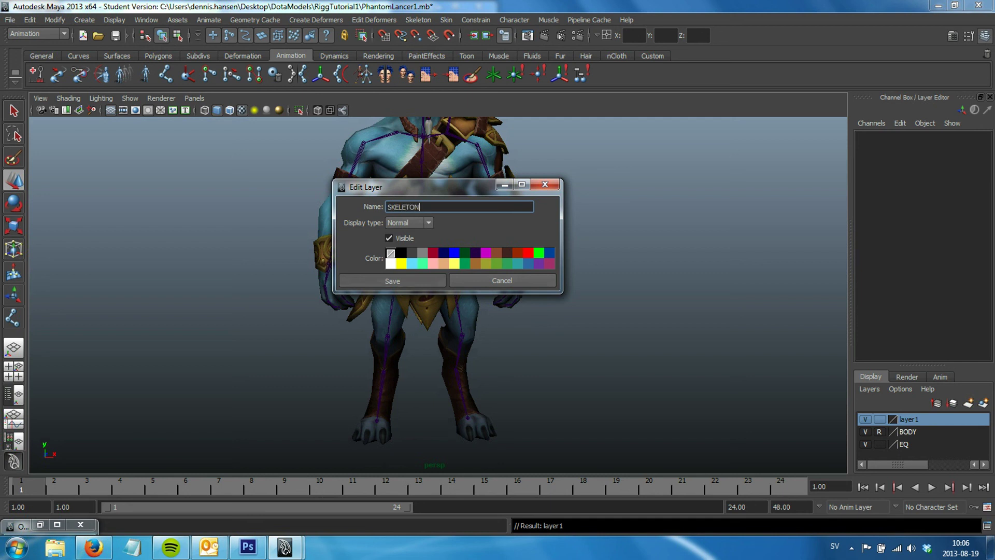
click(391, 280)
- Select the Root joint's entire hierarchy with the select -hi command
click(424, 240)
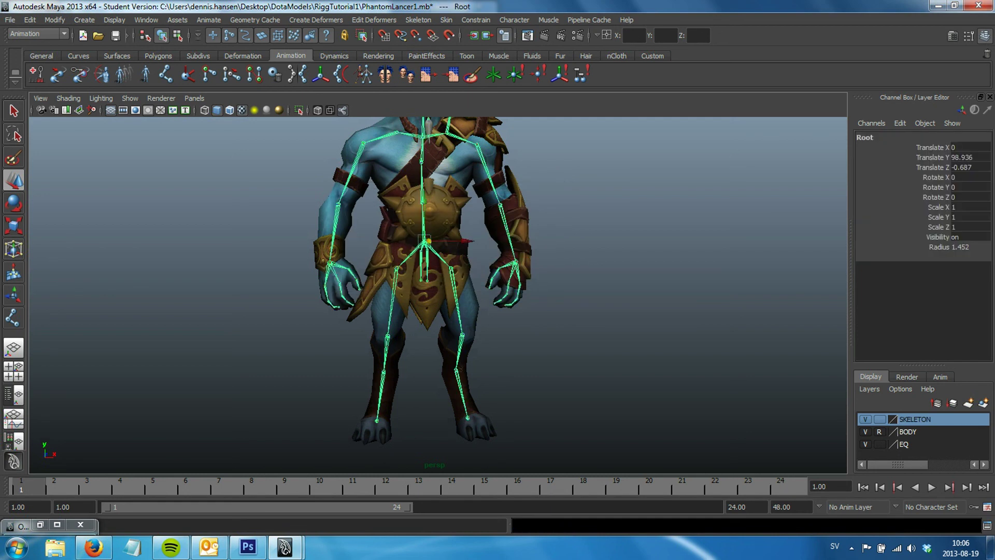
click(81, 524)
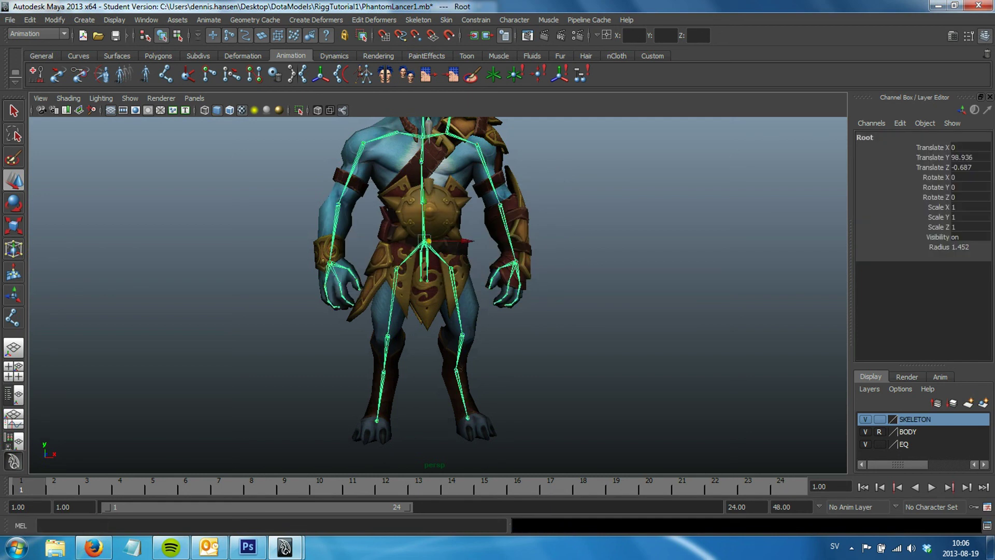
text(select.)
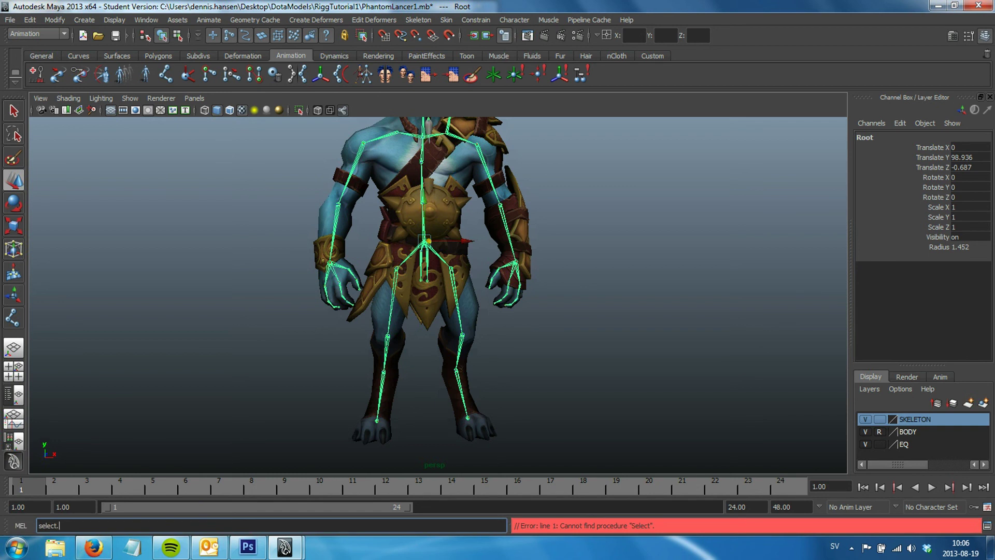
text(hi)
key(Return)
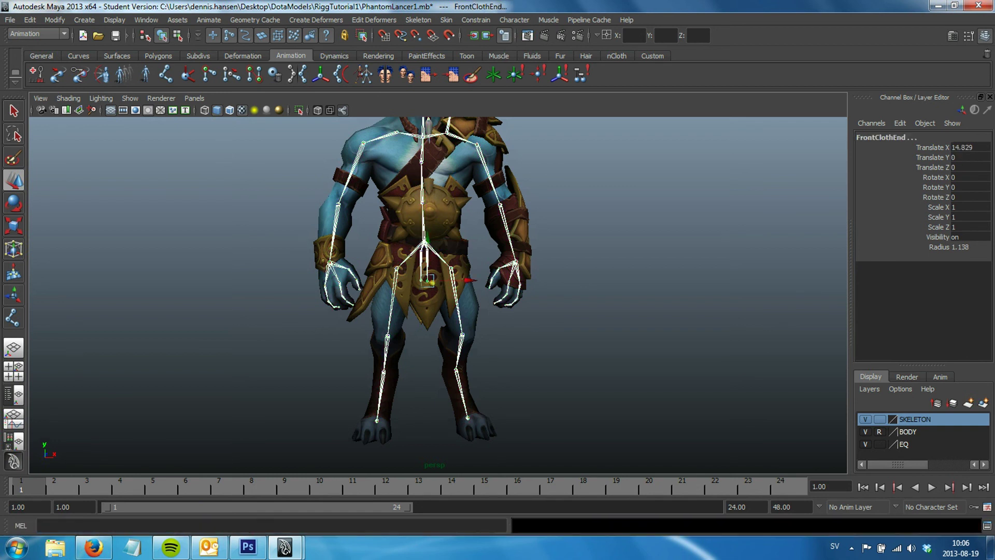
- Add the selected joints to the SKELETON layer and test its visibility, leaving it visible
right_click(884, 419)
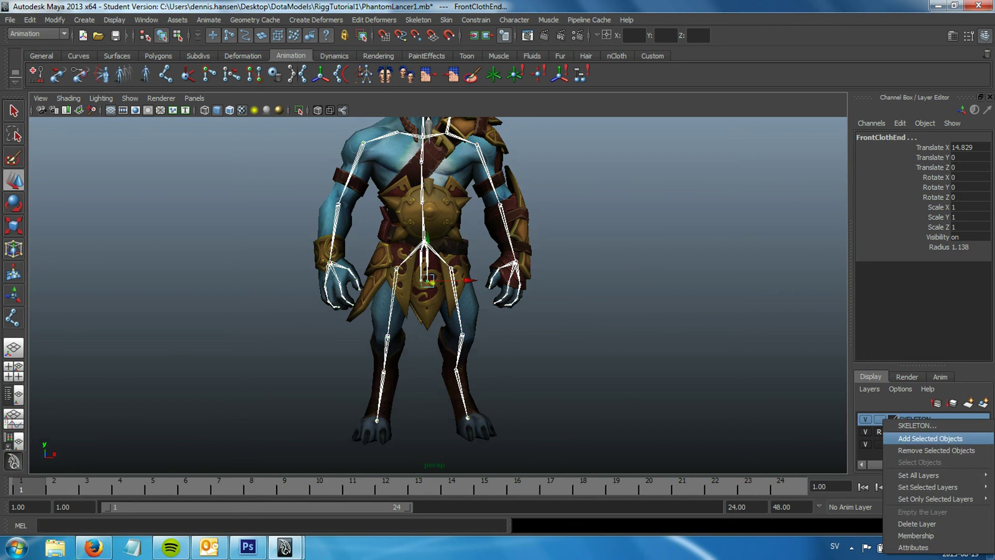
click(931, 438)
click(865, 420)
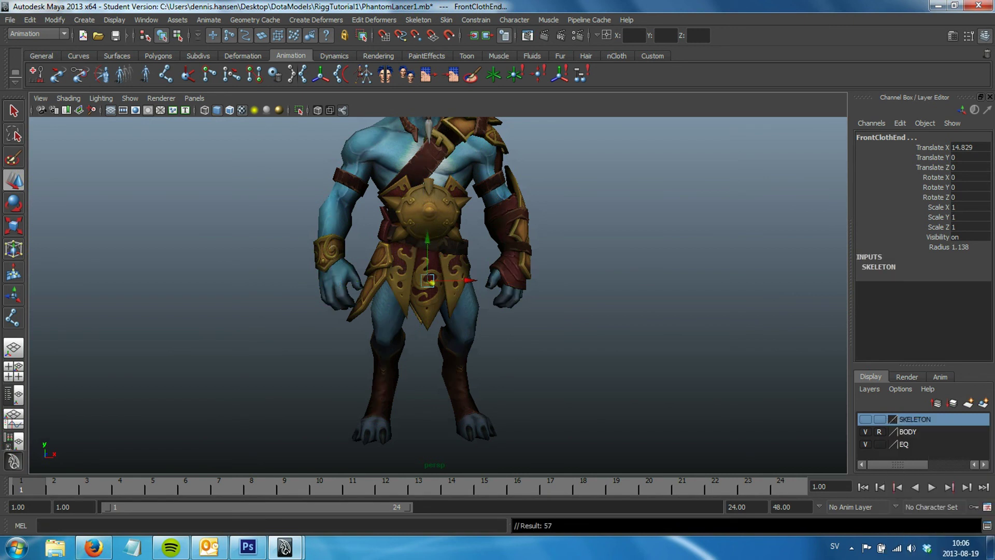
click(866, 420)
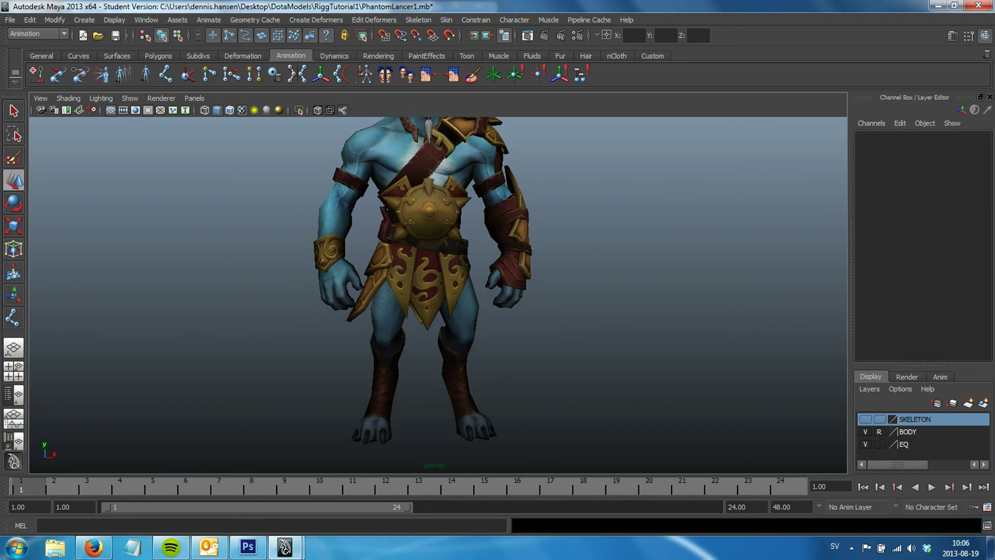
click(865, 419)
click(865, 419)
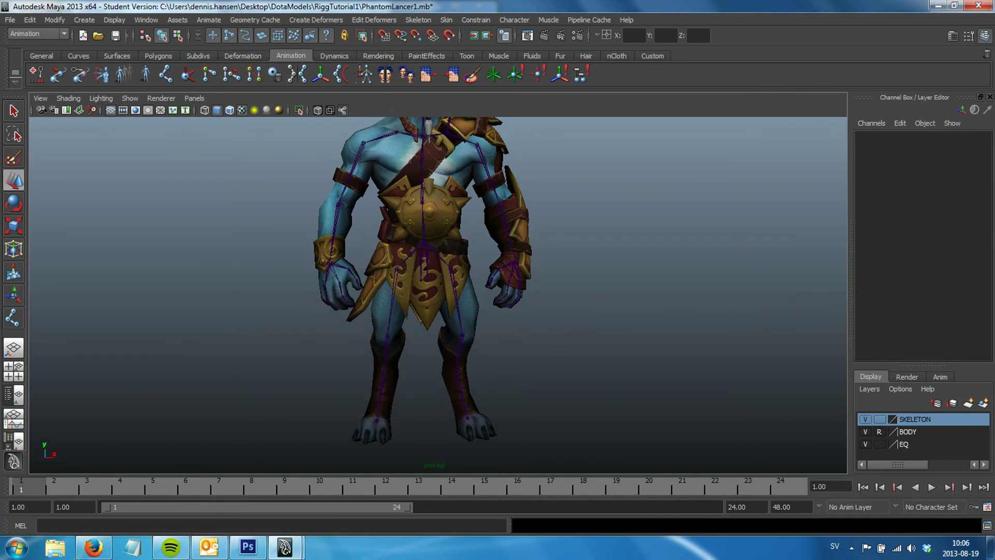